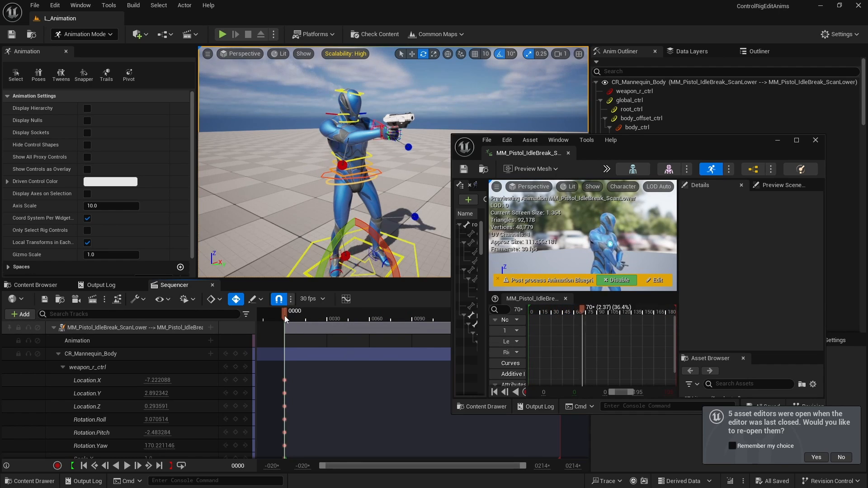
# Scrub through the pistol idle break and fall loop control rig animations in Sequencer, and play back the fall loop.
pyautogui.moveTo(286, 316); pyautogui.dragTo(305, 318)
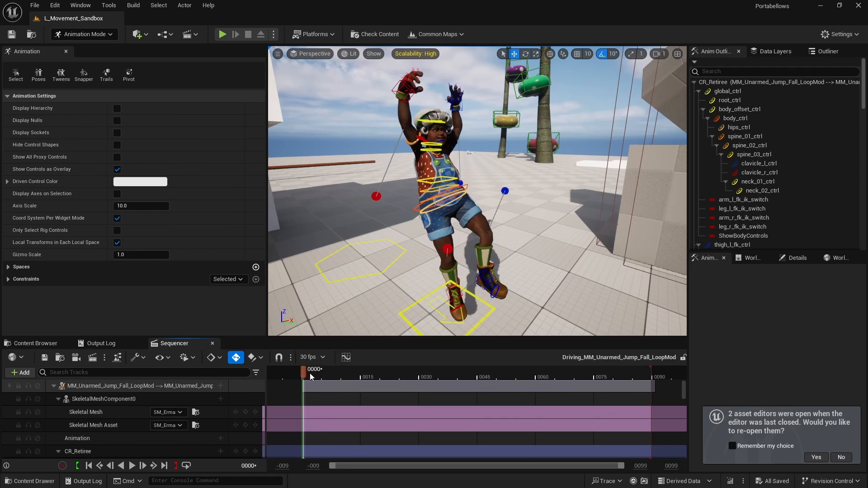
pyautogui.moveTo(310, 373); pyautogui.dragTo(589, 400)
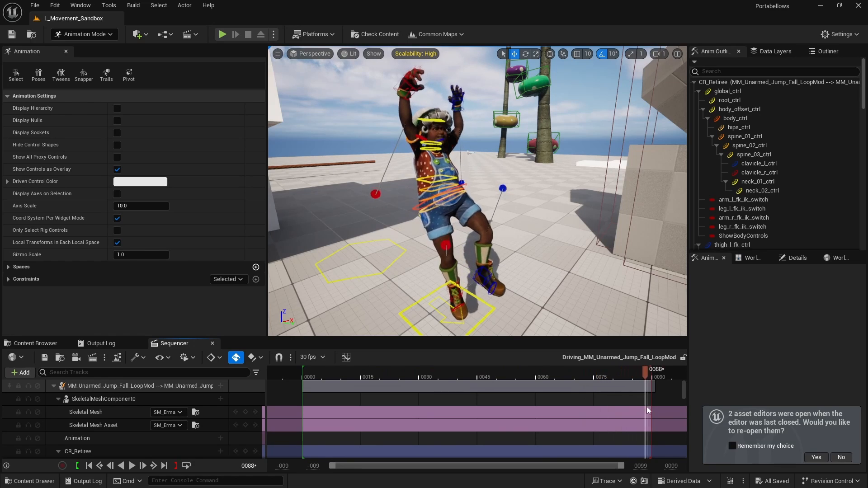
pyautogui.press('space')
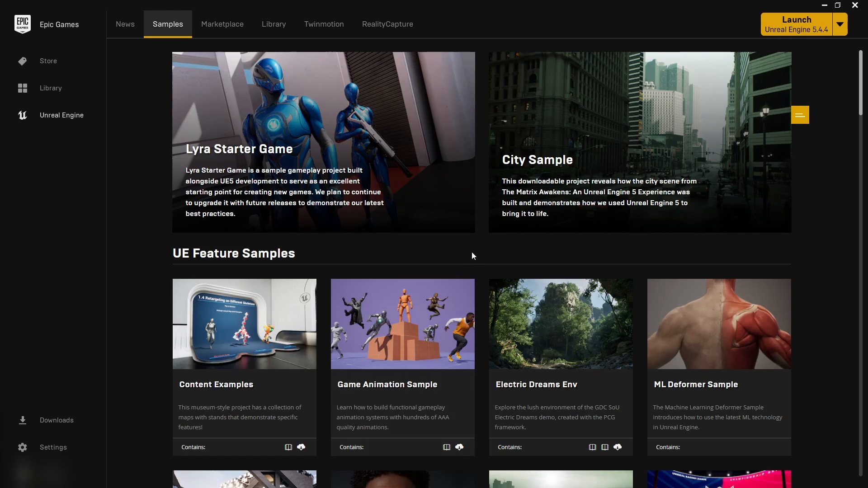
# Locate the SKM_Manny skeletal mesh and CR_Mannequin_Body control rig in the Game Animation Sample, and show the asset actions for the rig.
pyautogui.scroll(-1, 429, 325)
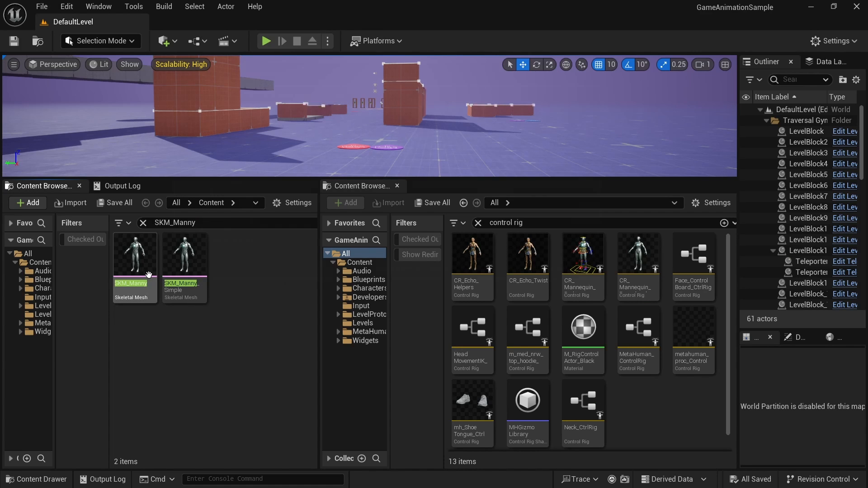
pyautogui.moveTo(147, 277)
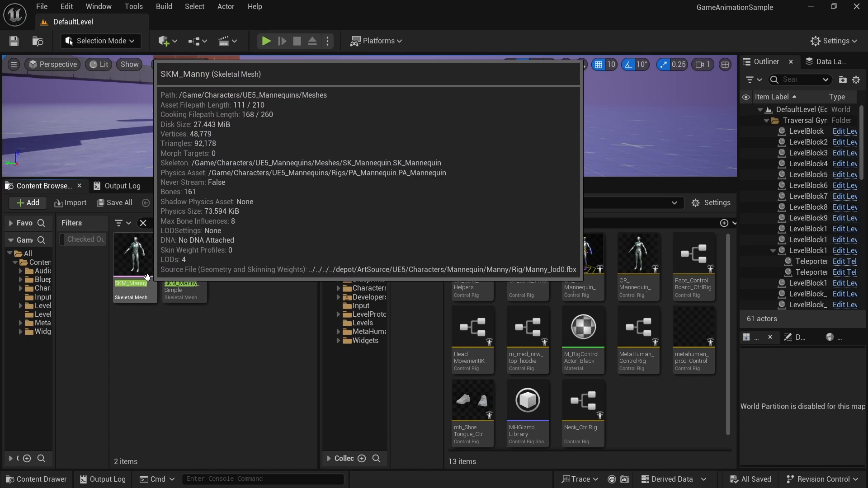
pyautogui.click(147, 277)
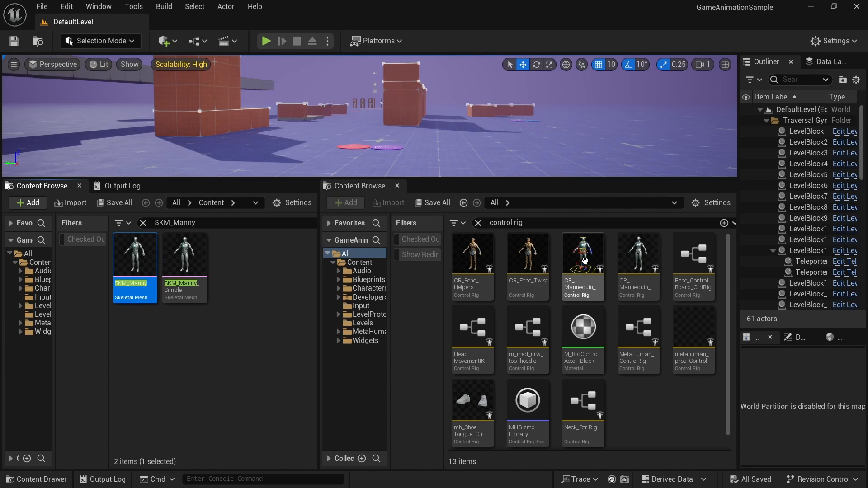
pyautogui.moveTo(592, 264)
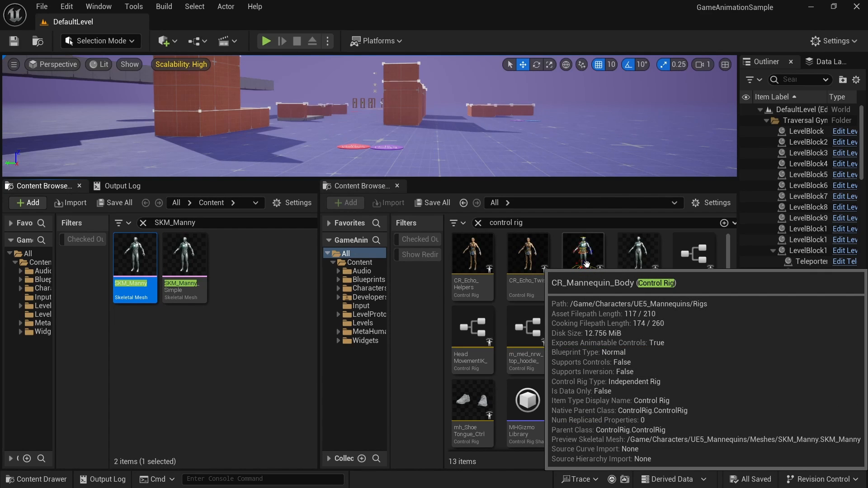
pyautogui.click(585, 266)
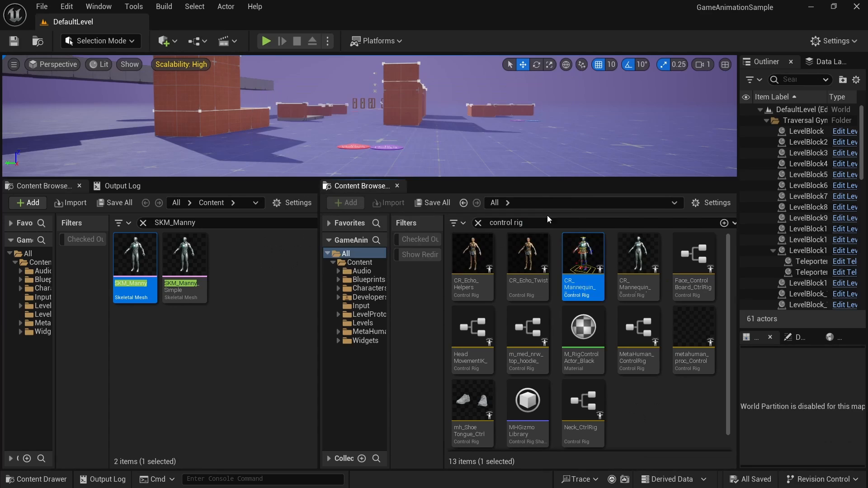
pyautogui.rightClick(583, 256)
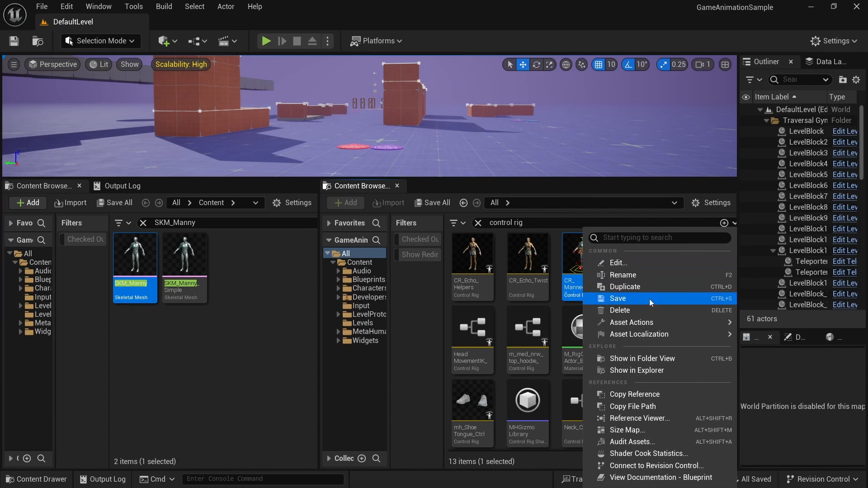
pyautogui.moveTo(672, 326)
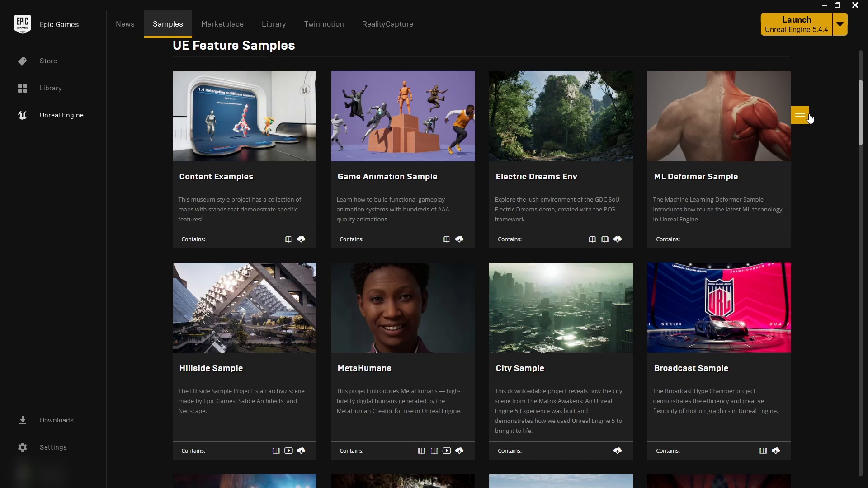
# Switch to the Epic Games Launcher and jump to the UE Game Samples section.
pyautogui.click(808, 116)
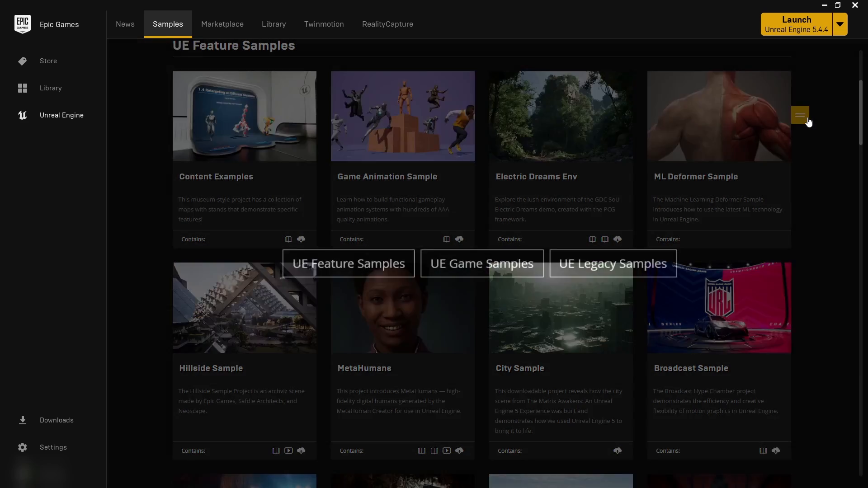
pyautogui.click(481, 272)
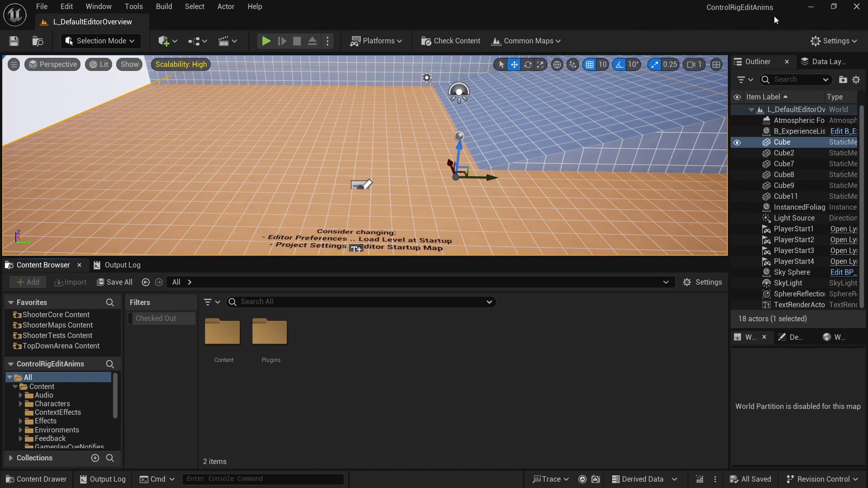
# Search the ControlRigEditAnims project content for "Pistol" and open the ABP_PistolAnimLayers animation blueprint.
pyautogui.moveTo(728, 10)
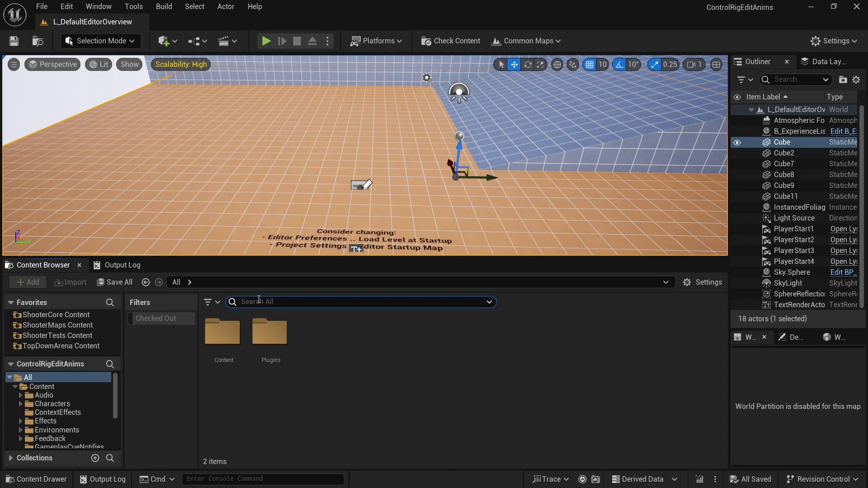
pyautogui.write('Pistol')
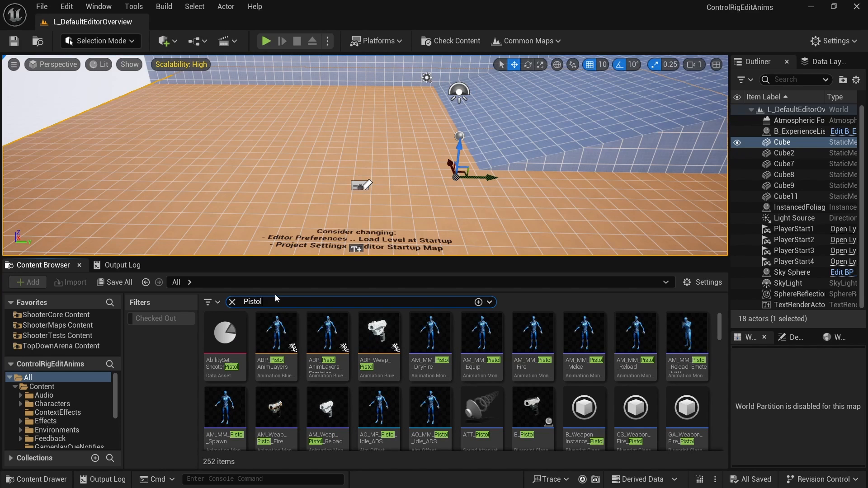
pyautogui.moveTo(320, 343)
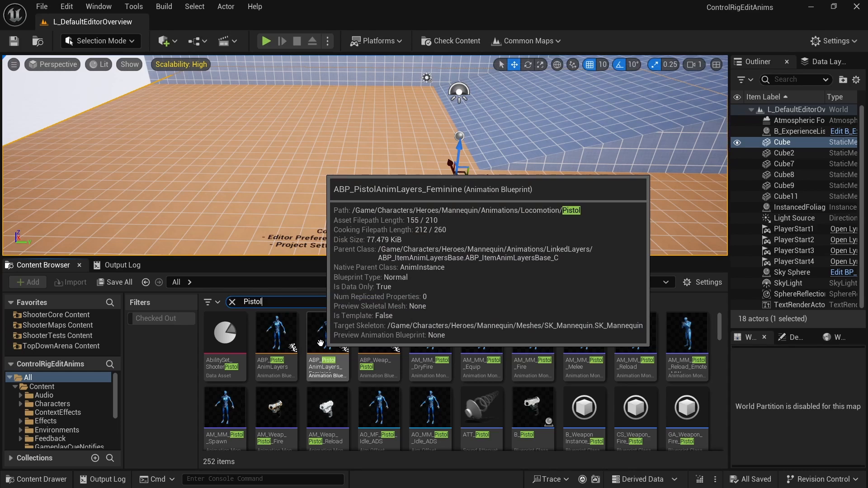
pyautogui.moveTo(278, 346)
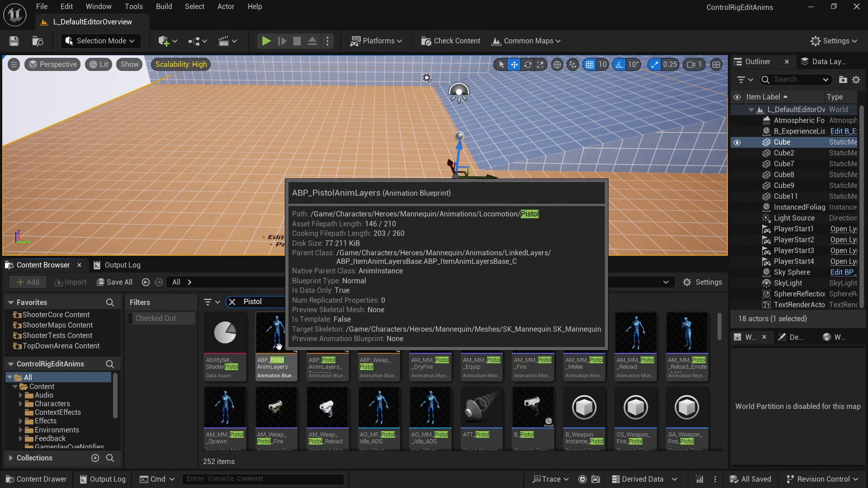
pyautogui.doubleClick(277, 346)
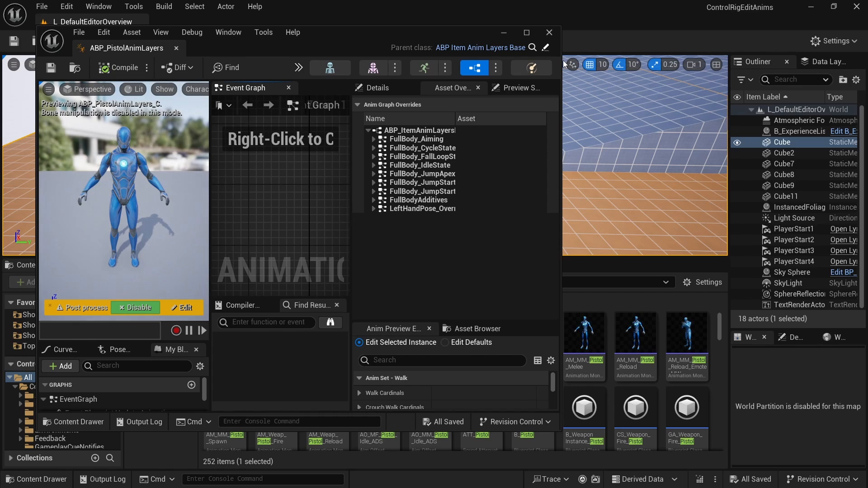
# Set the preview animation blueprint of ABP_PistolAnimLayers to ABP_Mannequin_Base and save the asset.
pyautogui.moveTo(562, 60); pyautogui.dragTo(739, 61)
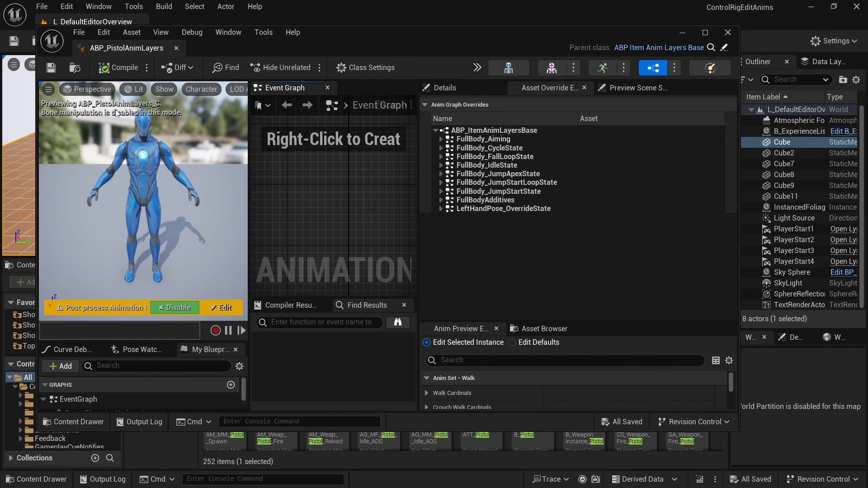
pyautogui.click(461, 87)
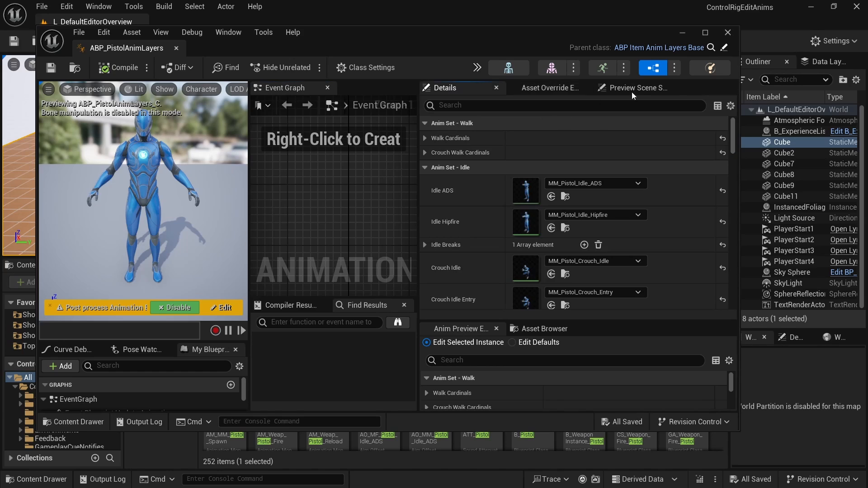
pyautogui.click(631, 89)
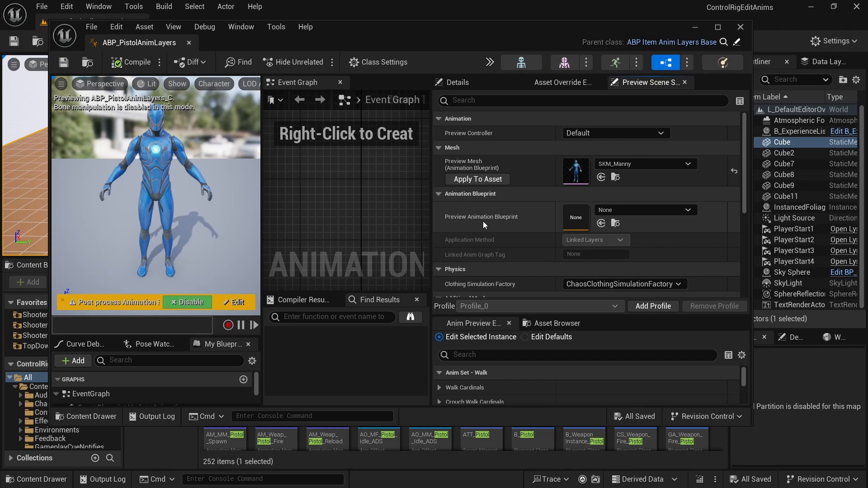
pyautogui.click(638, 211)
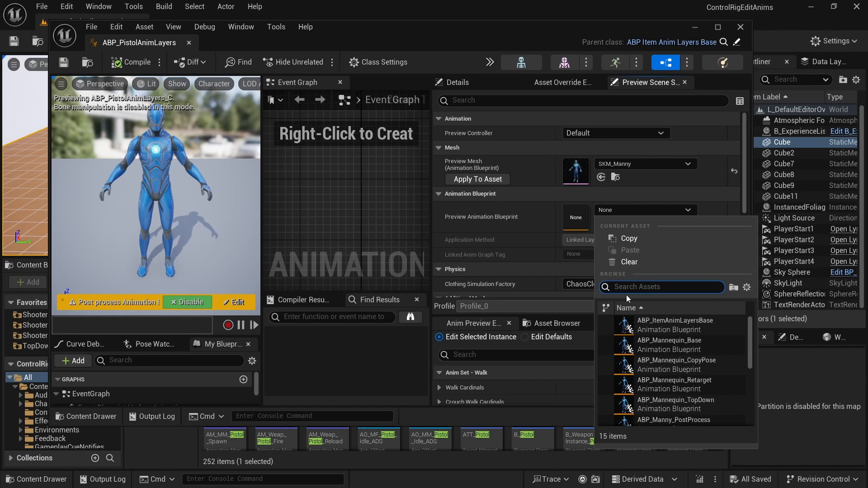
pyautogui.click(664, 344)
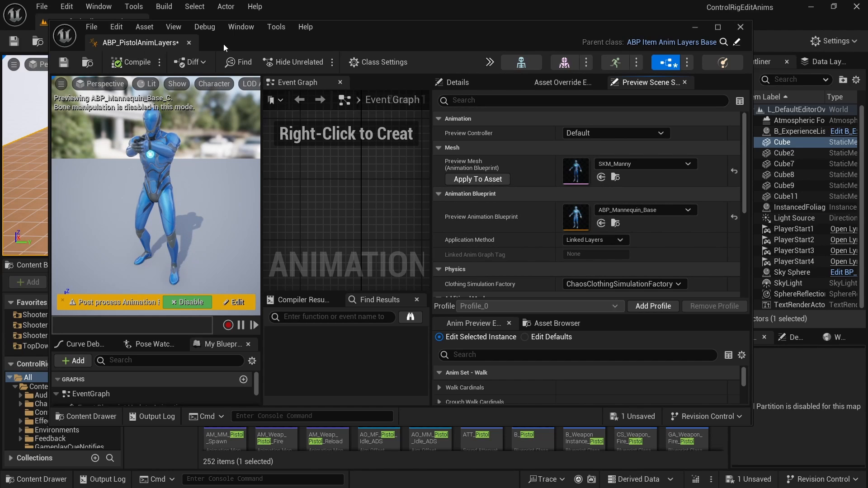
pyautogui.click(64, 62)
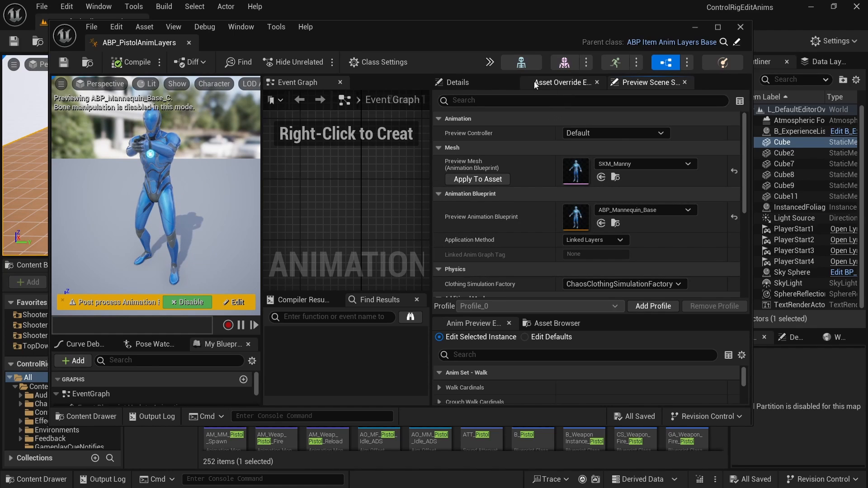
# Expand Idle Breaks in the blueprint's idle anim set and locate its MM_Pistol_IdleBreak_Scan animation in the project content.
pyautogui.click(458, 82)
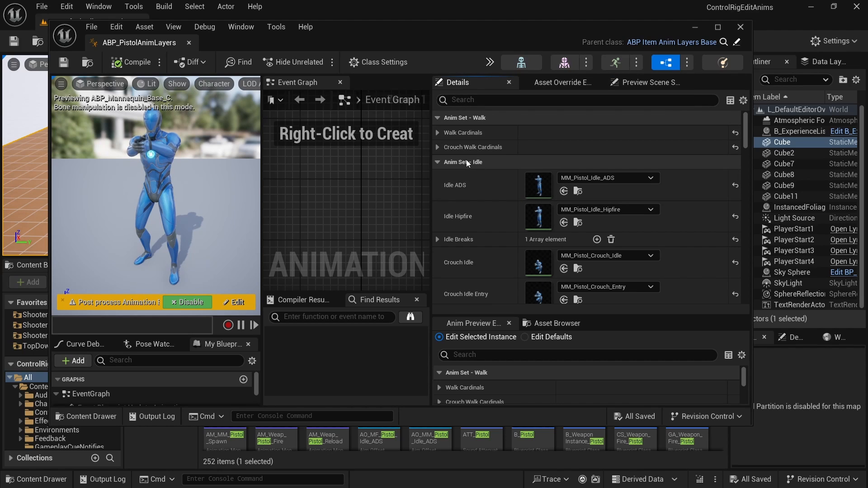
pyautogui.scroll(-1, 466, 159)
pyautogui.click(437, 205)
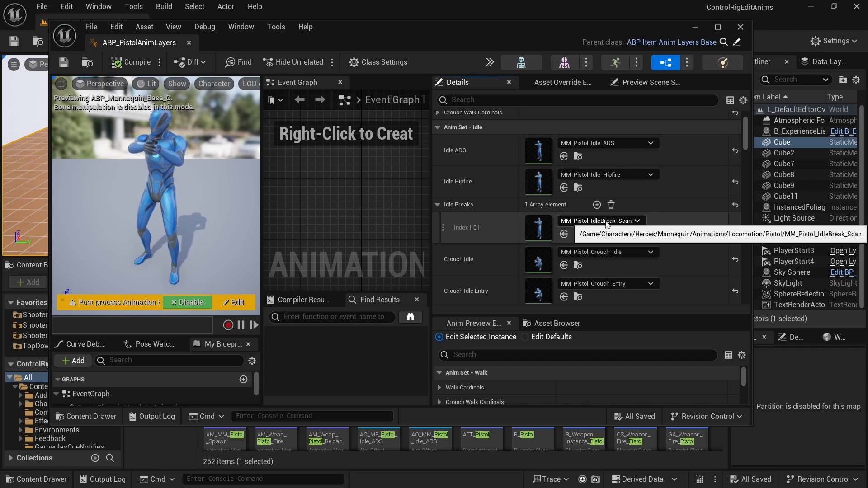
pyautogui.click(577, 234)
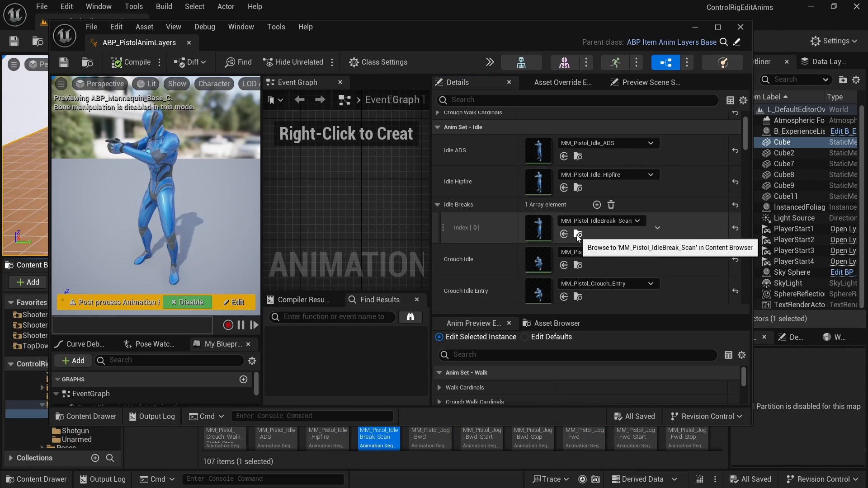
pyautogui.moveTo(355, 425); pyautogui.dragTo(357, 320)
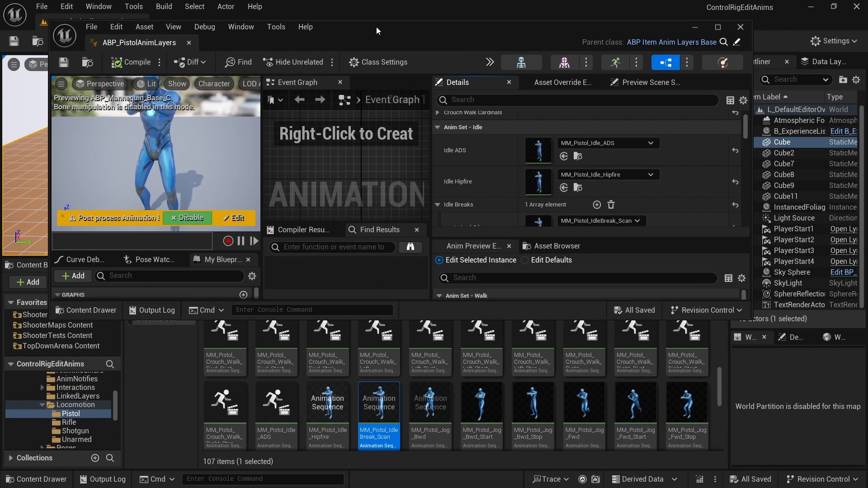
pyautogui.moveTo(376, 32); pyautogui.dragTo(357, 18)
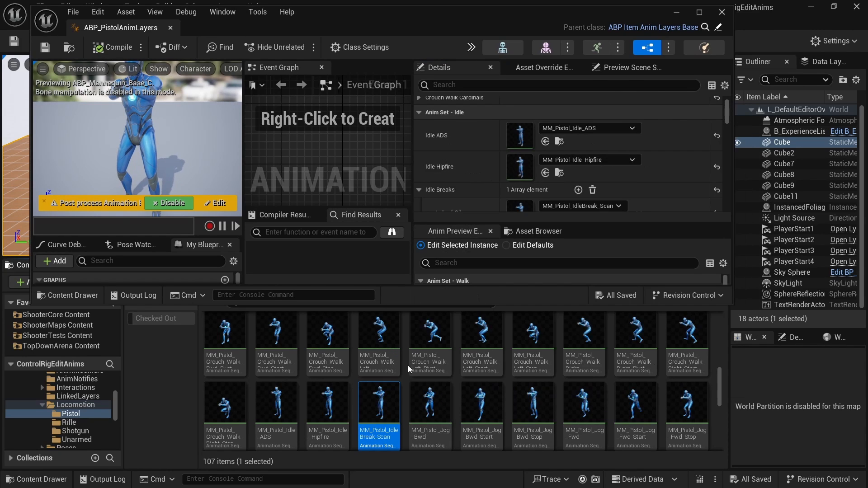
pyautogui.scroll(-1, 407, 375)
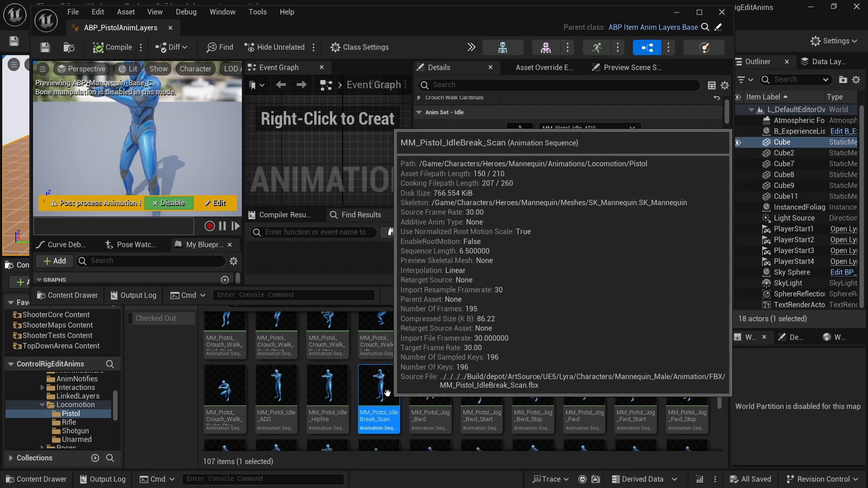
# Duplicate the MM_Pistol_IdleBreak_Scan animation as MM_Pistol_IdleBreak_ScanLower and save the copy.
pyautogui.rightClick(387, 393)
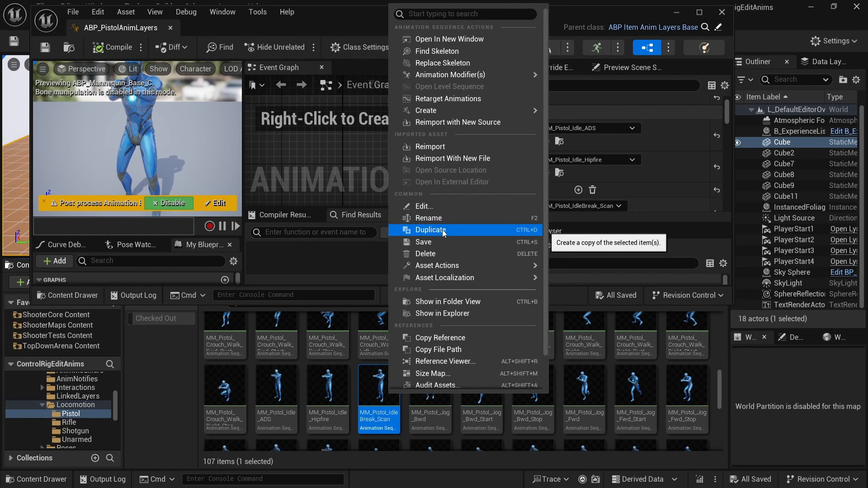
pyautogui.click(442, 230)
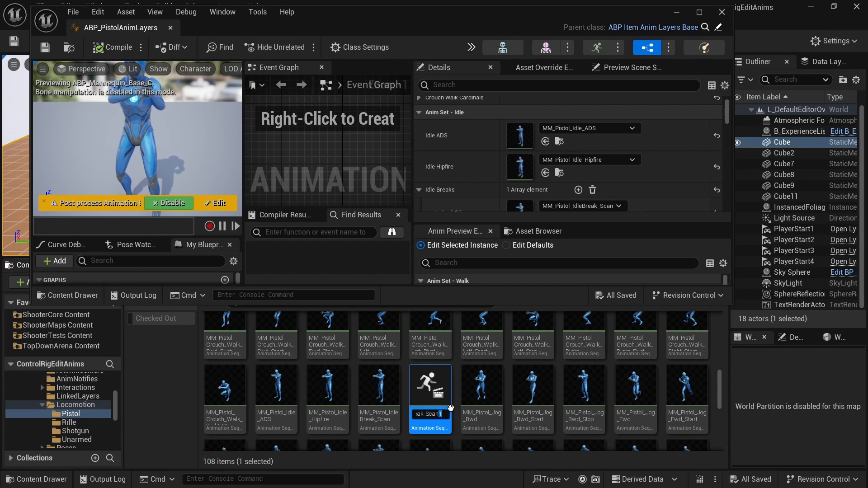
pyautogui.write('Mod')
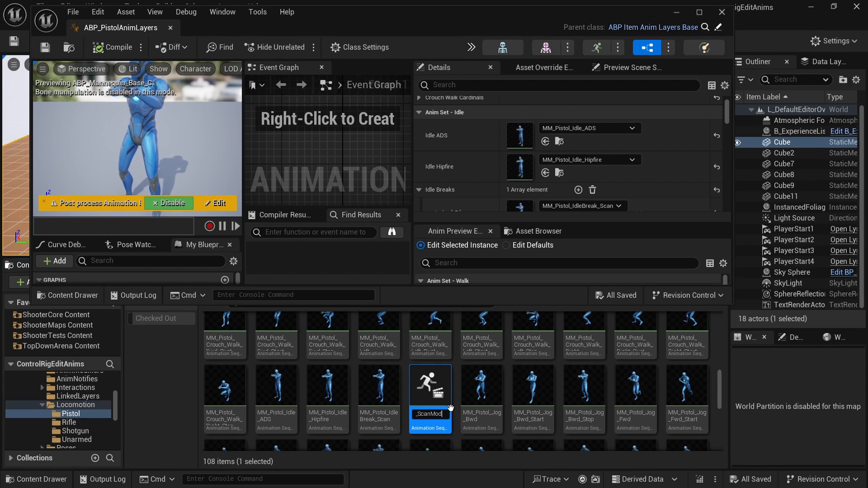
pyautogui.press('BackSpace')
pyautogui.press('BackSpace')
pyautogui.press('BackSpace')
pyautogui.write('Lower')
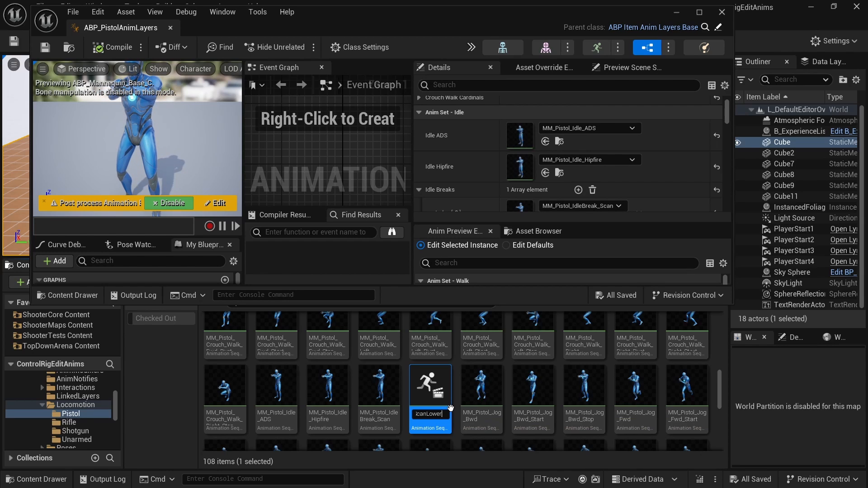
pyautogui.press('Return')
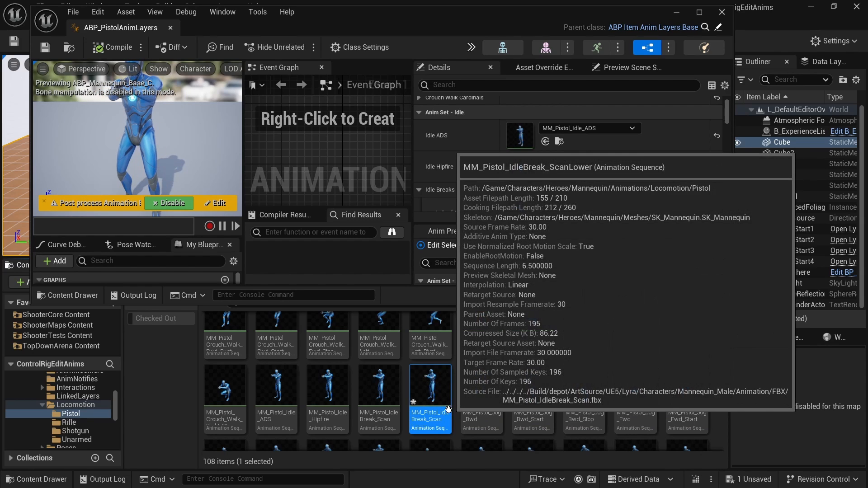
pyautogui.click(473, 402)
pyautogui.click(446, 398)
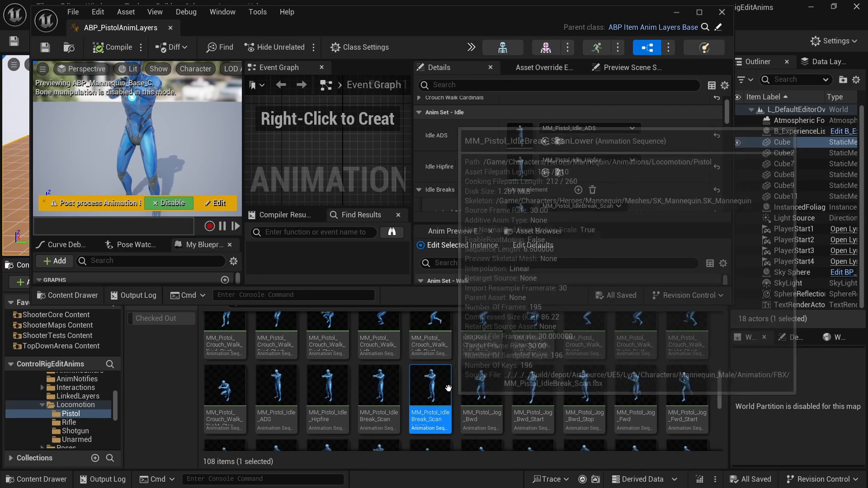
# Open the MM_Pistol_IdleBreak_ScanLower animation and enlarge its editor window.
pyautogui.doubleClick(431, 388)
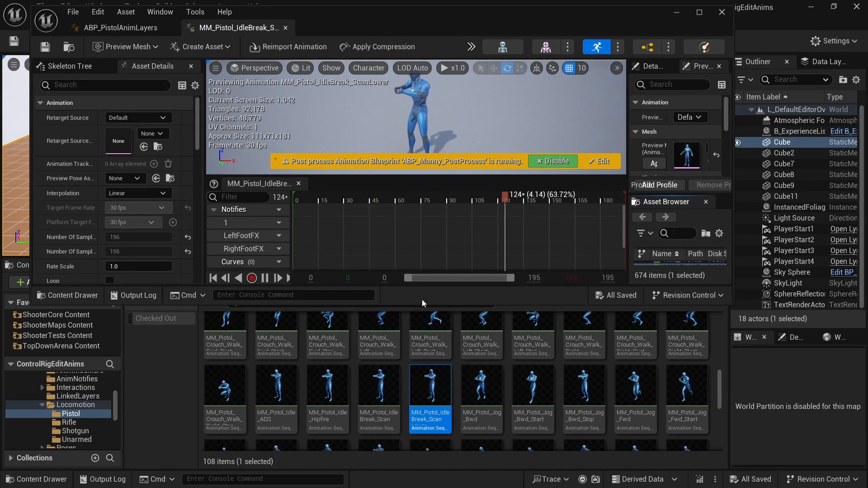
pyautogui.moveTo(404, 306); pyautogui.dragTo(404, 427)
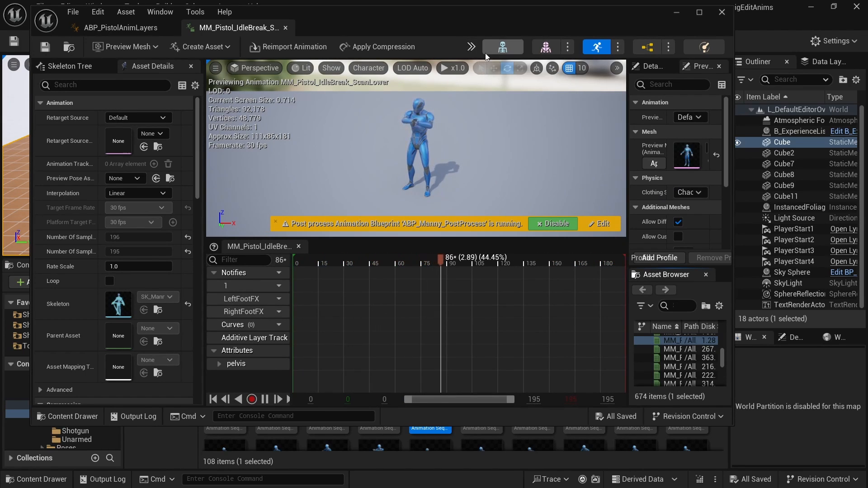
pyautogui.moveTo(733, 113); pyautogui.dragTo(834, 113)
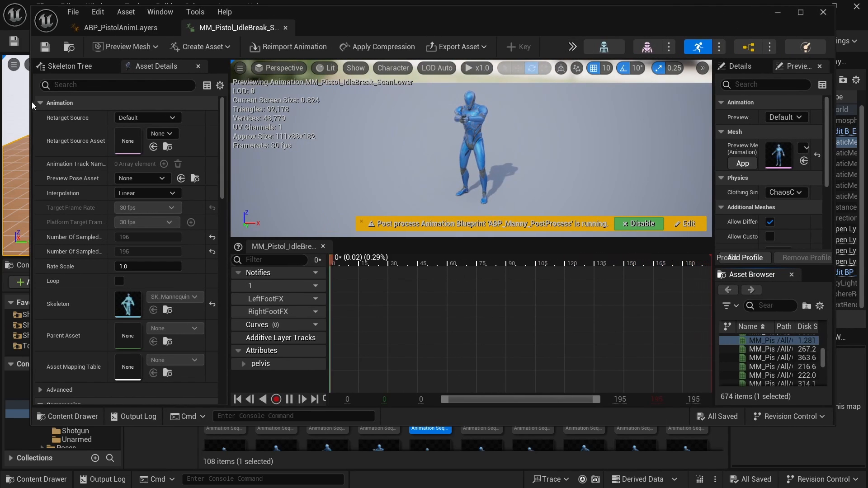
pyautogui.moveTo(32, 101); pyautogui.dragTo(12, 101)
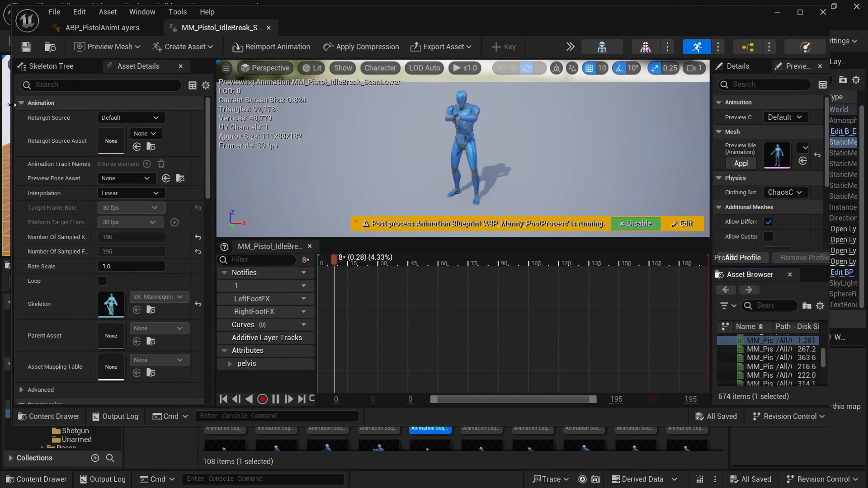
# Bake the animation to the CR_Mannequin_Body control rig with Reduce Keys enabled.
pyautogui.click(571, 47)
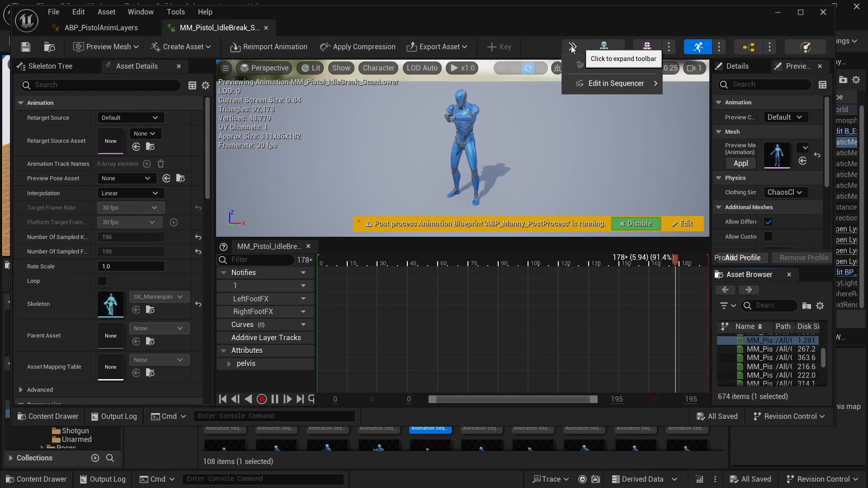
pyautogui.moveTo(603, 86)
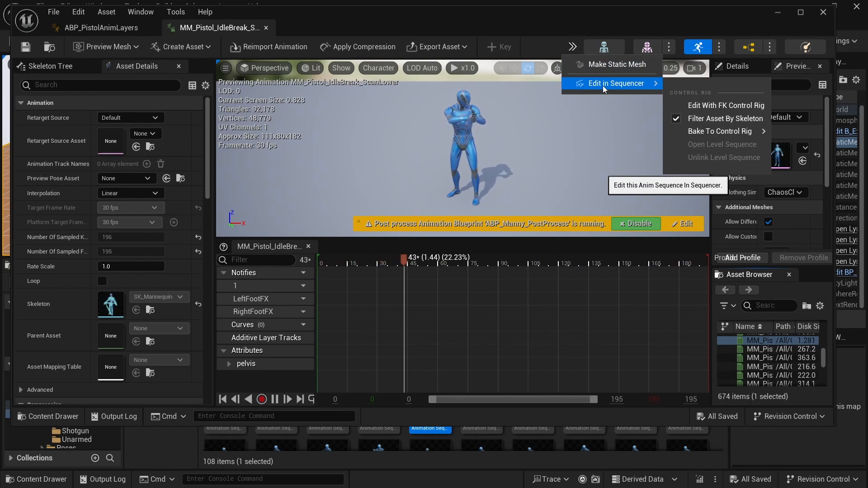
pyautogui.moveTo(723, 132)
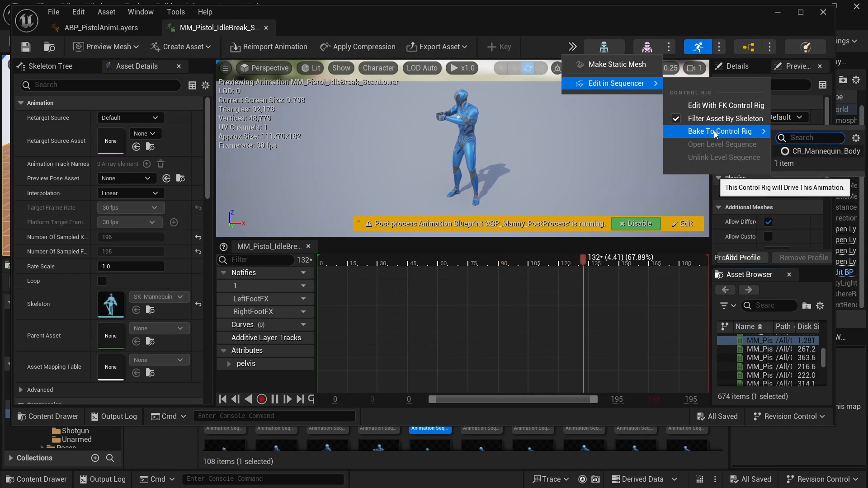
pyautogui.click(807, 152)
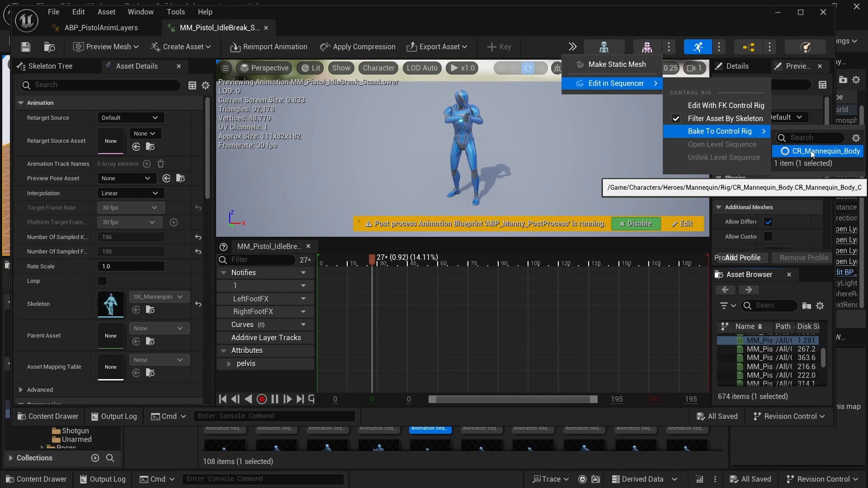
pyautogui.click(812, 154)
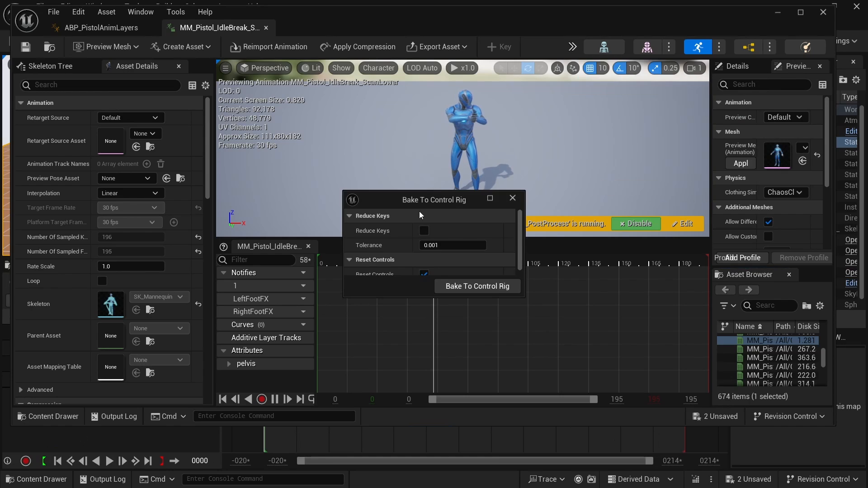
pyautogui.moveTo(415, 192); pyautogui.dragTo(416, 151)
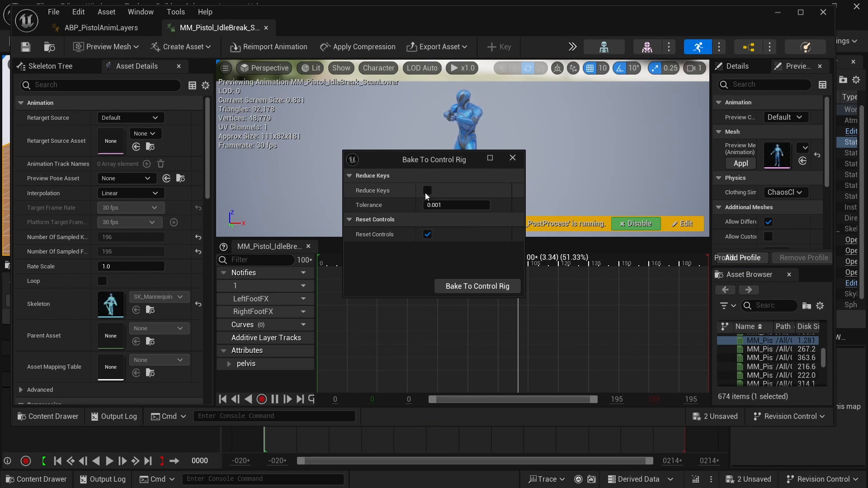
pyautogui.click(427, 190)
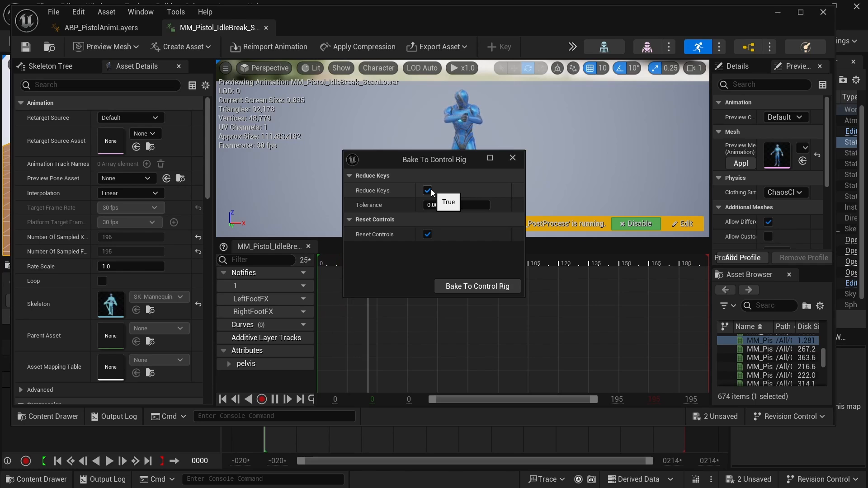
pyautogui.click(464, 288)
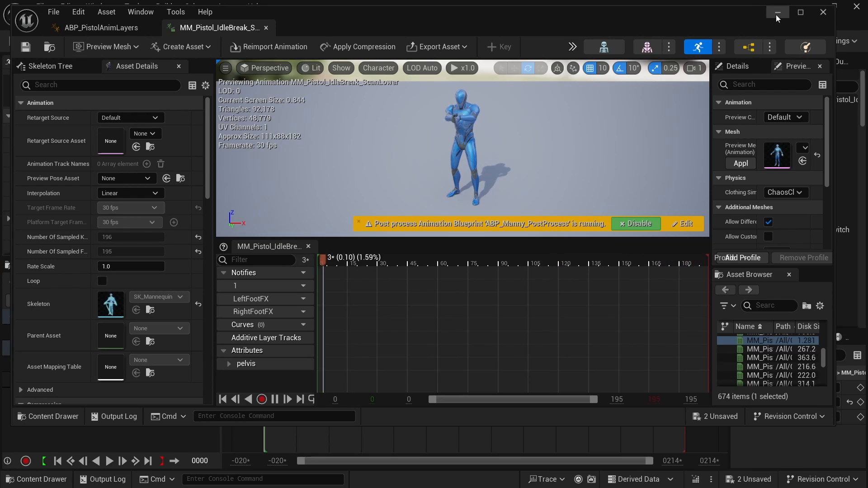
# Minimize the animation editor, widen the level editor's side panels and show the baked character's actor in the Outliner.
pyautogui.click(779, 14)
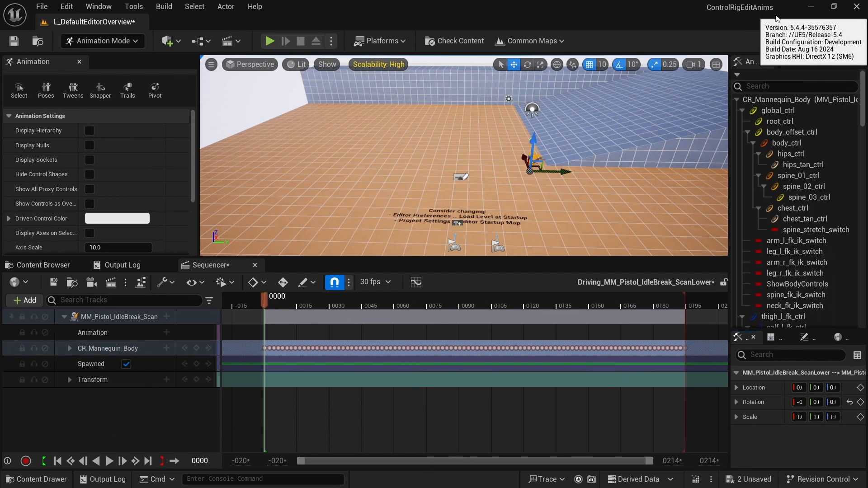
pyautogui.press('w')
pyautogui.moveTo(463, 155); pyautogui.dragTo(463, 127, button='right')
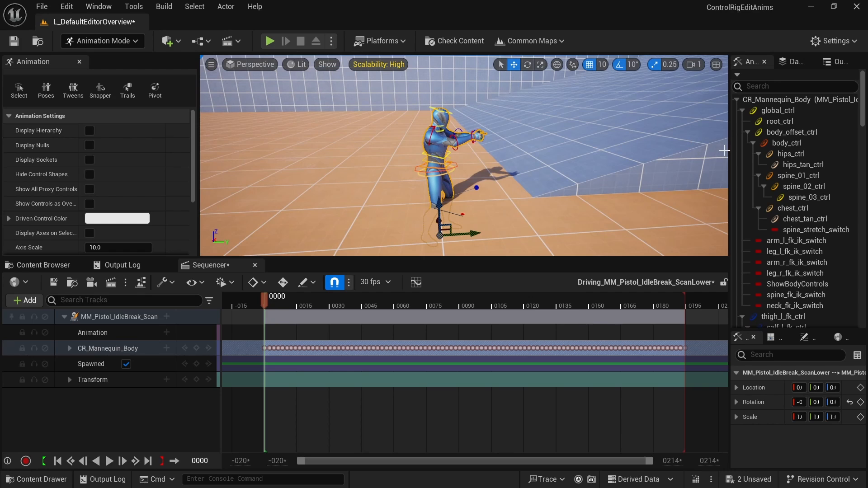
pyautogui.moveTo(725, 151); pyautogui.dragTo(656, 150)
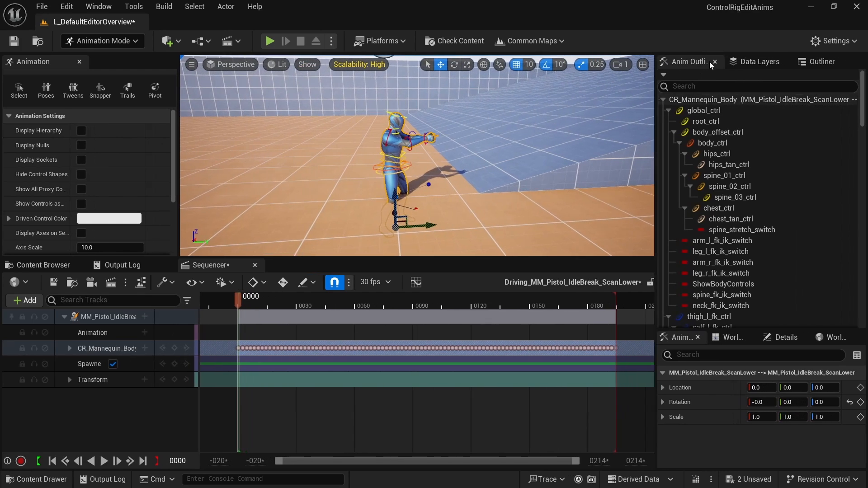
pyautogui.click(816, 62)
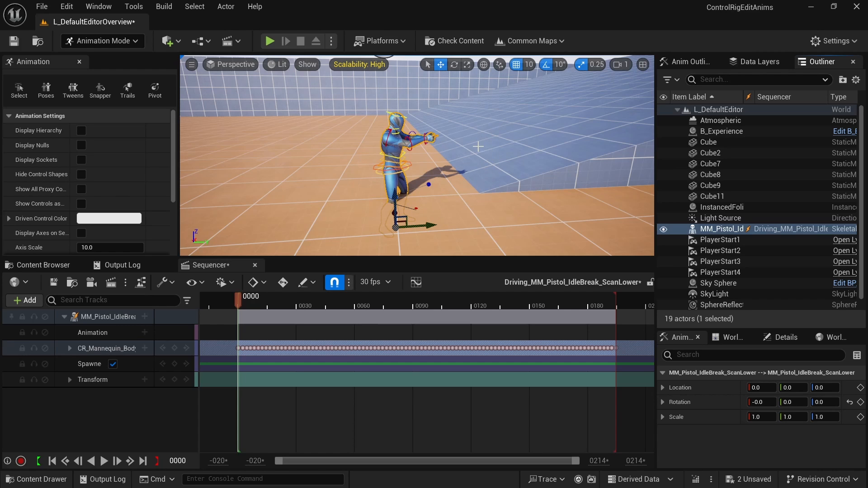
pyautogui.moveTo(417, 156); pyautogui.dragTo(393, 154, button='right')
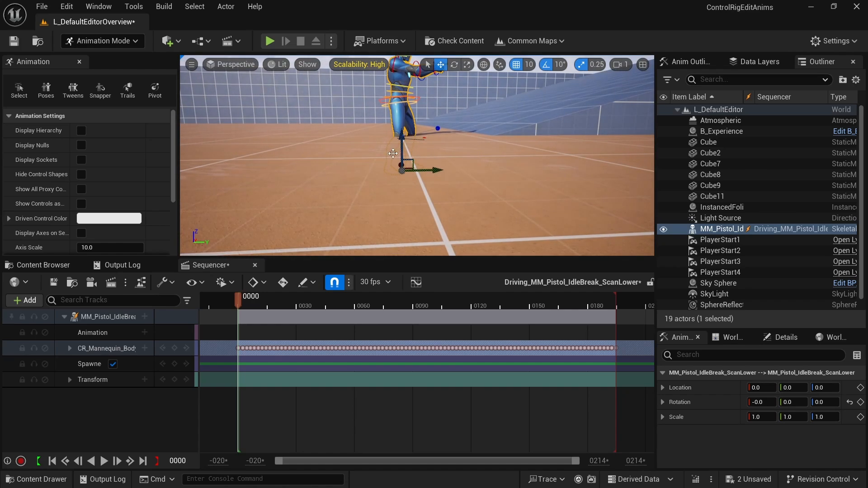
pyautogui.moveTo(480, 160); pyautogui.dragTo(490, 156, button='right')
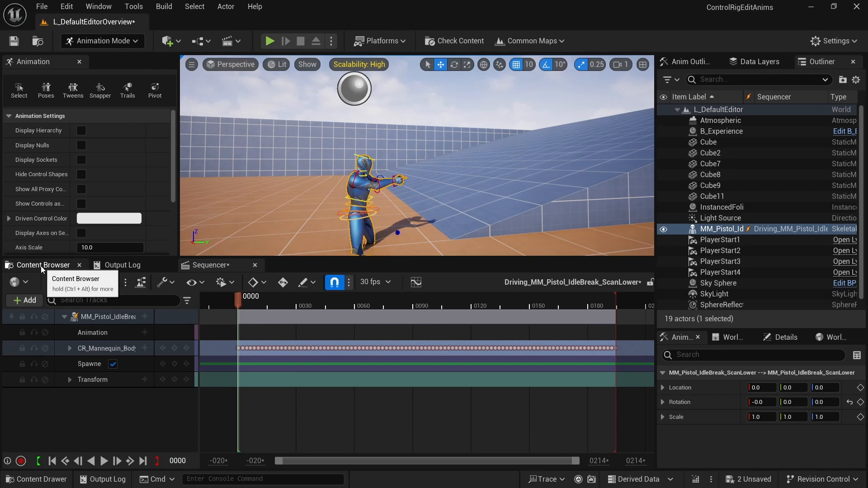
# View the level sequence inside the Pistol content's MM_Pistol_IdleBreak_ScanLower folder, and return to the Pistol folder.
pyautogui.click(41, 265)
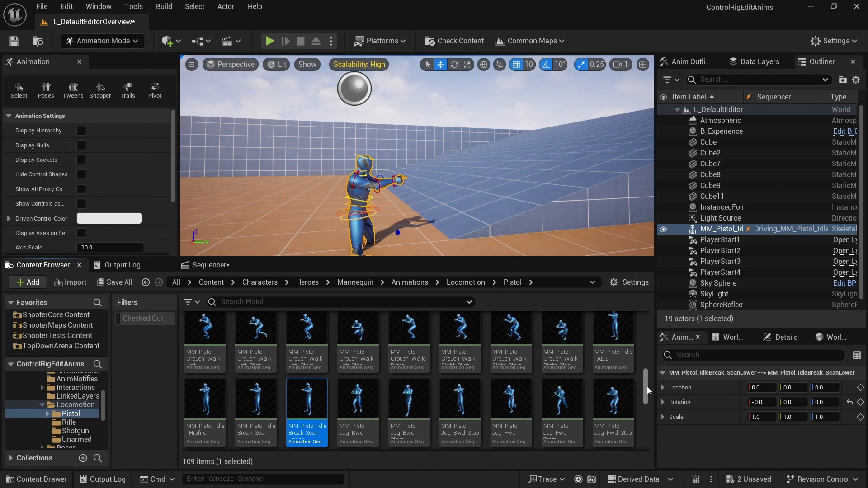
pyautogui.moveTo(647, 389); pyautogui.dragTo(650, 305)
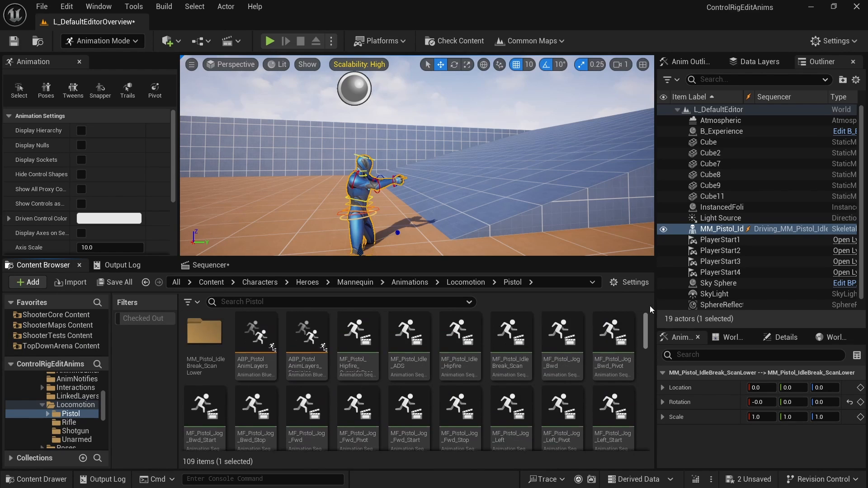
pyautogui.doubleClick(210, 339)
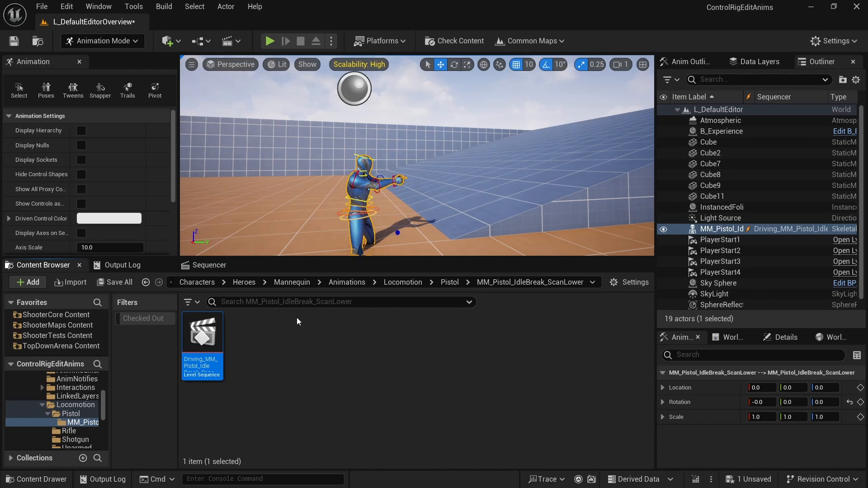
pyautogui.click(450, 283)
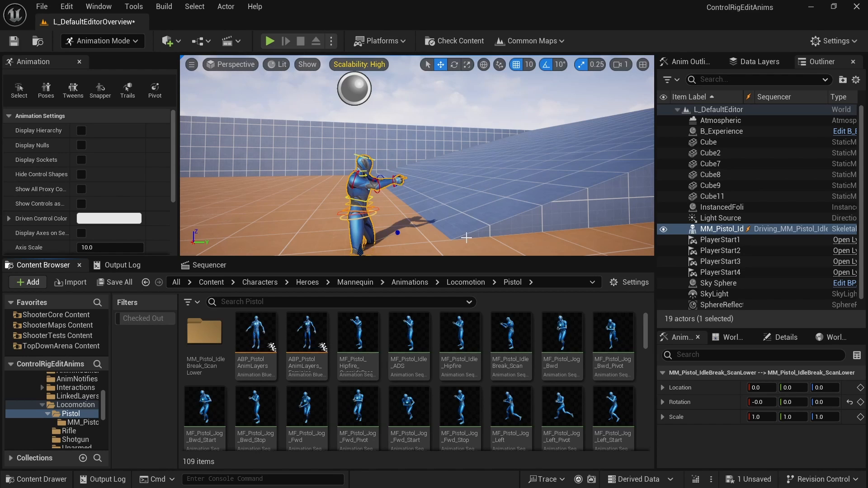
# Switch back to the animation editor and view the Edit in Sequencer options for the animation's level sequence.
pyautogui.hotkey('alt', 'Tab')
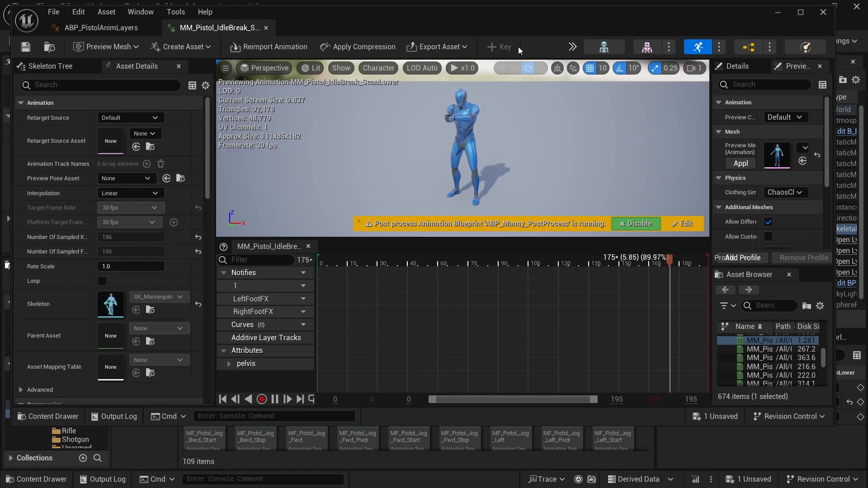
pyautogui.click(571, 47)
pyautogui.moveTo(606, 84)
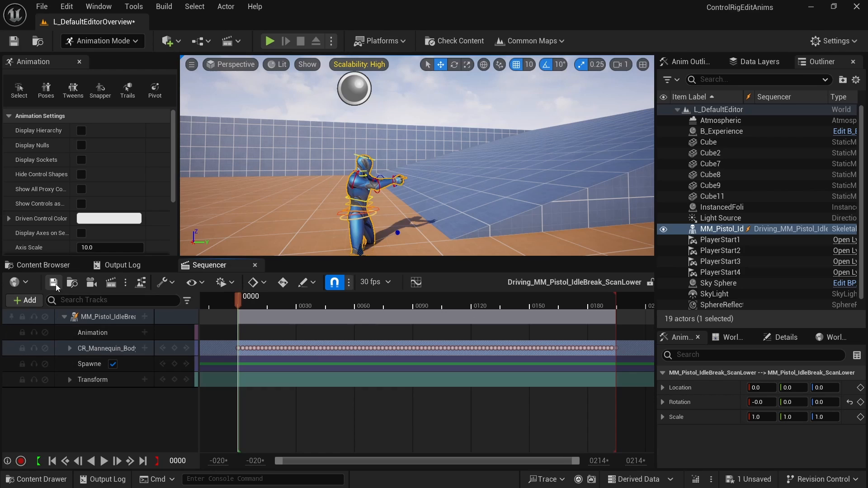
# Play the baked animation in Sequencer from the start and examine the character with its rig controls from the front.
pyautogui.moveTo(243, 297); pyautogui.dragTo(241, 301)
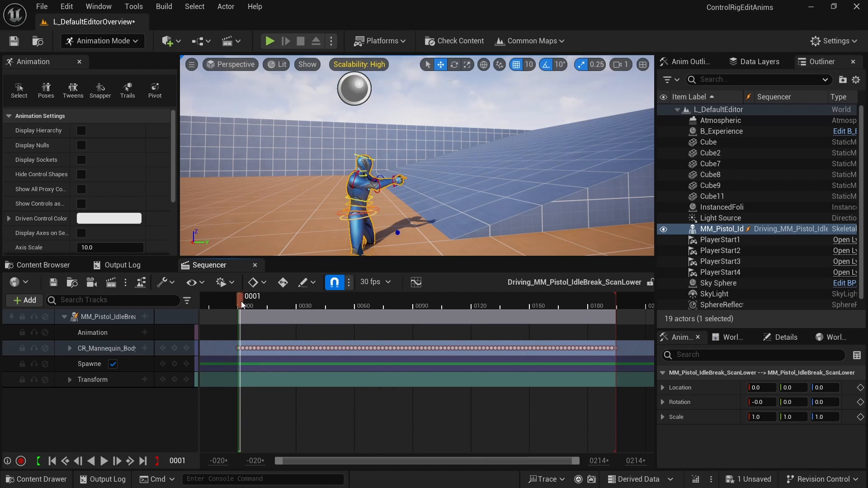
pyautogui.press('space')
pyautogui.moveTo(450, 250); pyautogui.dragTo(307, 242, button='right')
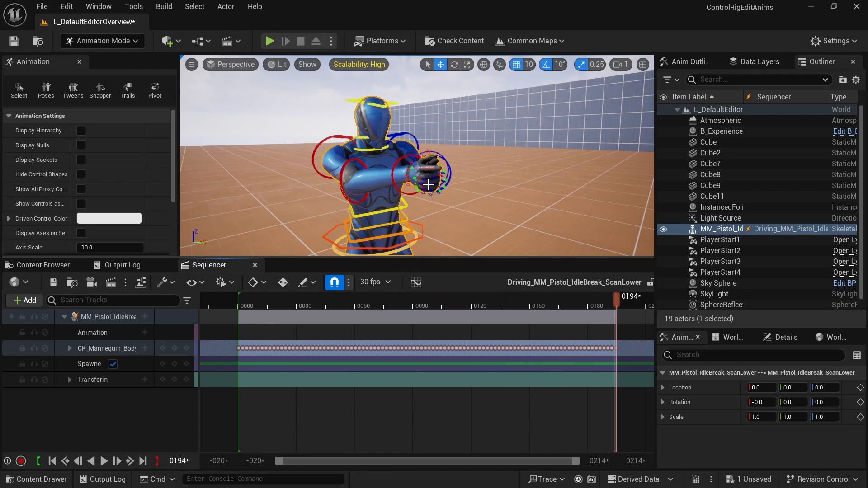
pyautogui.moveTo(475, 161)
pyautogui.mouseDown(button='right')
pyautogui.moveTo(465, 168)
pyautogui.moveTo(474, 186)
pyautogui.moveTo(475, 161)
pyautogui.mouseUp(button='right')
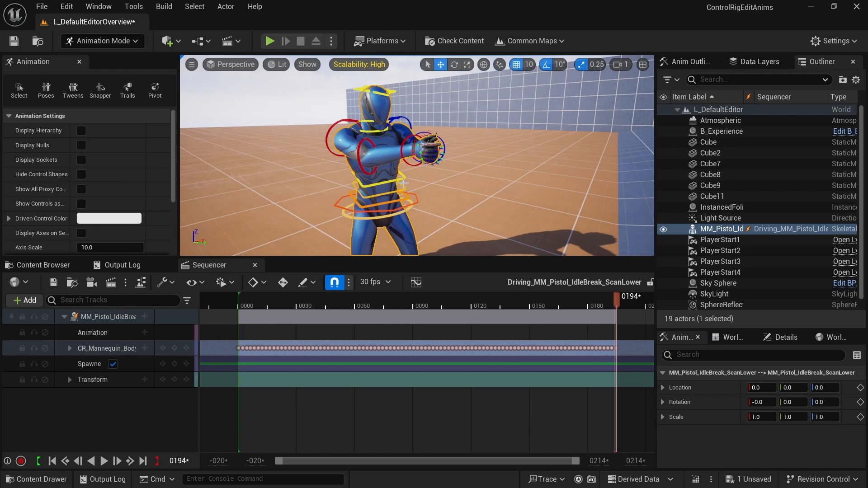
pyautogui.moveTo(434, 172)
pyautogui.mouseDown(button='right')
pyautogui.moveTo(426, 171)
pyautogui.moveTo(434, 172)
pyautogui.mouseUp(button='right')
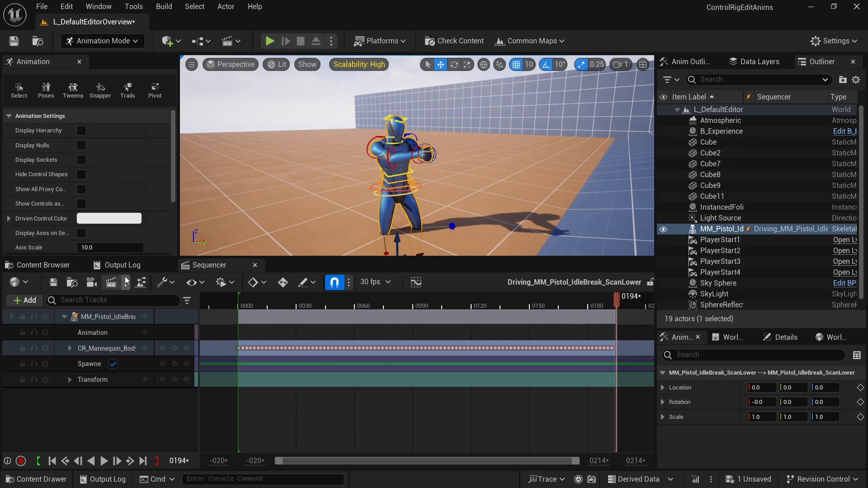
# Close Sequencer and search the Pistol content folder for "lower".
pyautogui.click(256, 266)
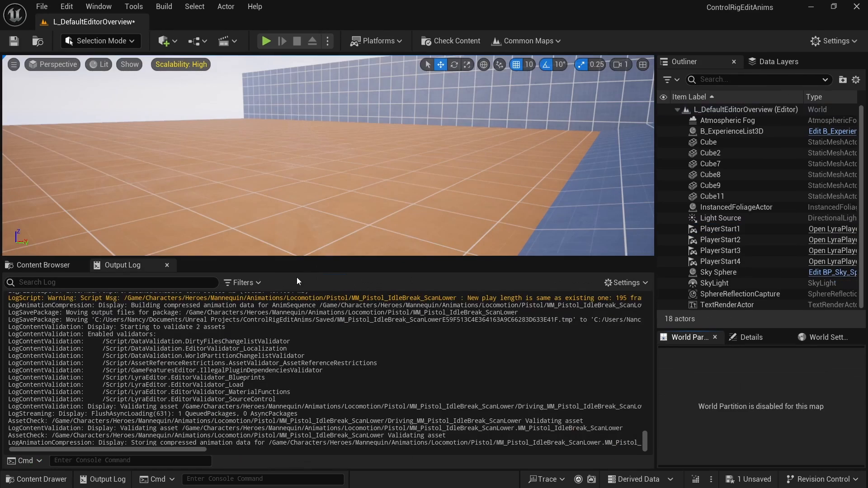
pyautogui.click(43, 265)
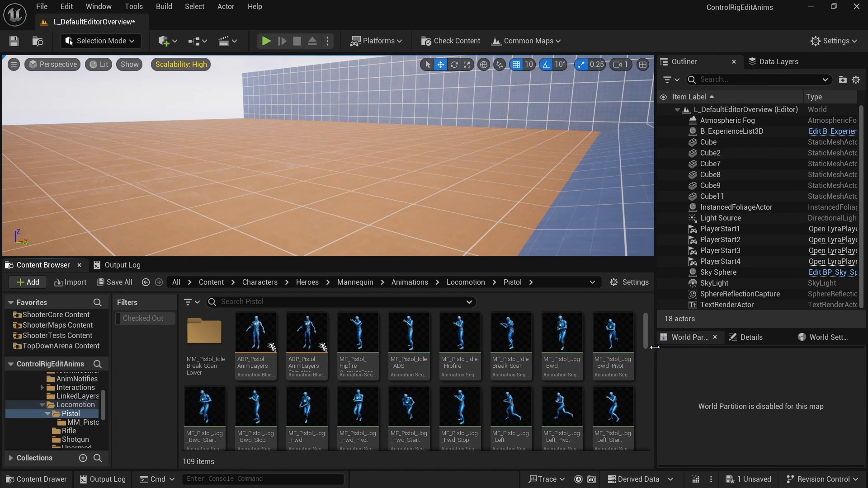
pyautogui.moveTo(646, 344); pyautogui.dragTo(646, 375)
pyautogui.write('lo')
pyautogui.press('BackSpace')
pyautogui.press('BackSpace')
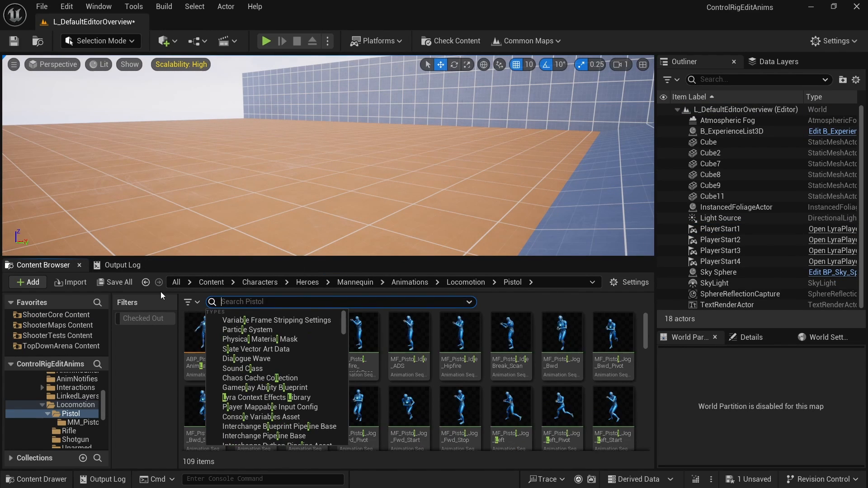
pyautogui.write('lower')
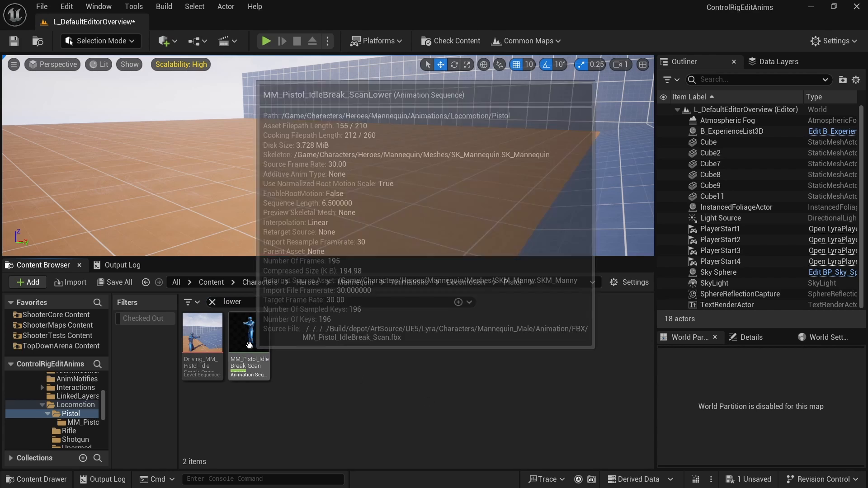
# Open the MM_Pistol_IdleBreak_ScanLower animation and reopen its linked level sequence in Sequencer.
pyautogui.doubleClick(248, 332)
pyautogui.click(572, 46)
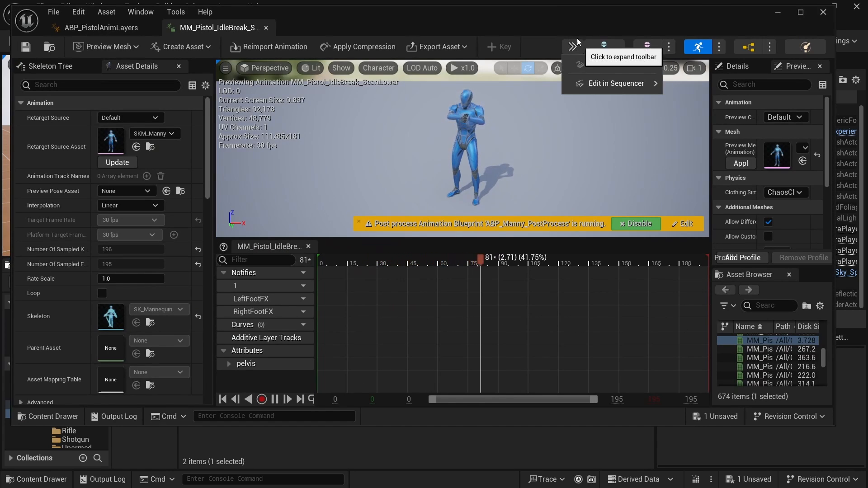
pyautogui.click(579, 29)
pyautogui.click(572, 47)
pyautogui.moveTo(595, 84)
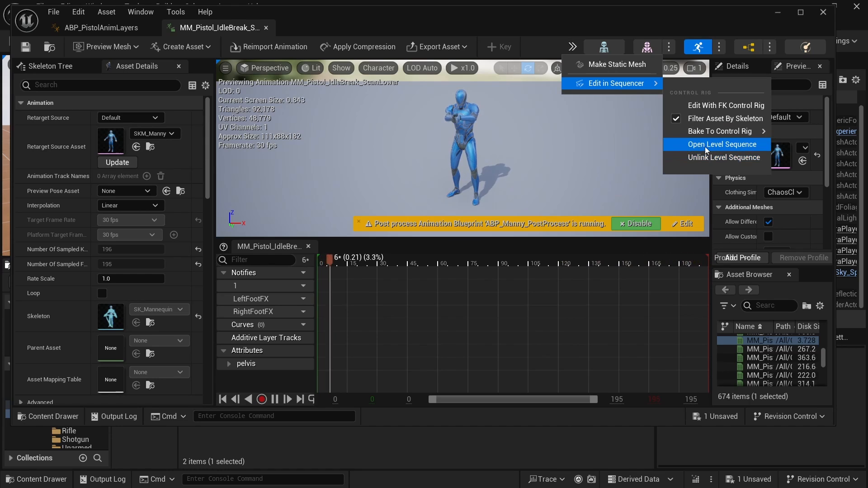
pyautogui.click(723, 143)
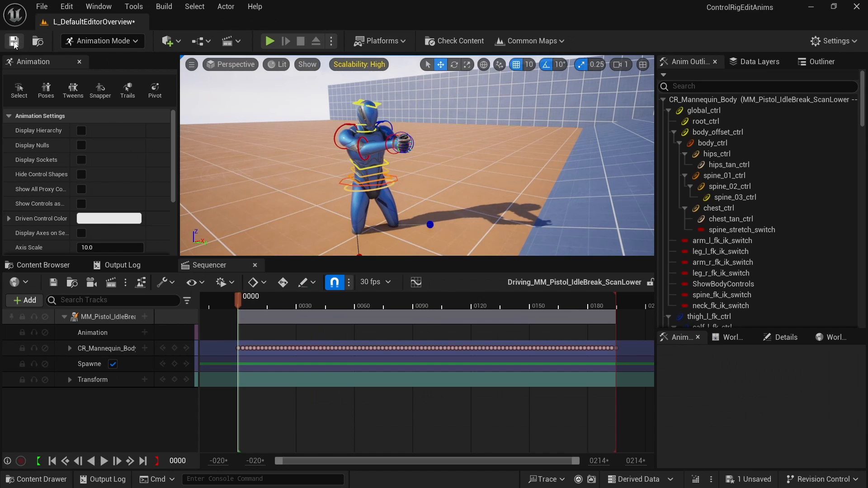
# Save the current level, reframe the character, and enlarge the viewport area above the docked Content Browser and Sequencer.
pyautogui.hotkey('ctrl', 's')
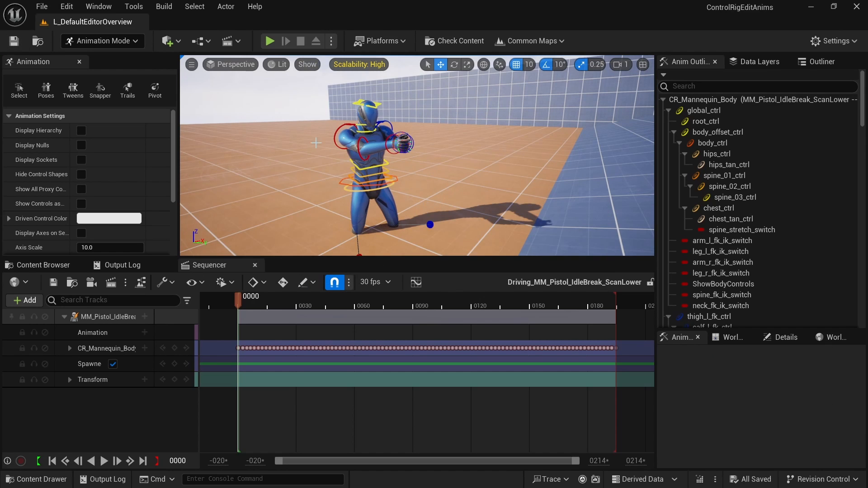
pyautogui.moveTo(466, 231); pyautogui.dragTo(459, 229, button='right')
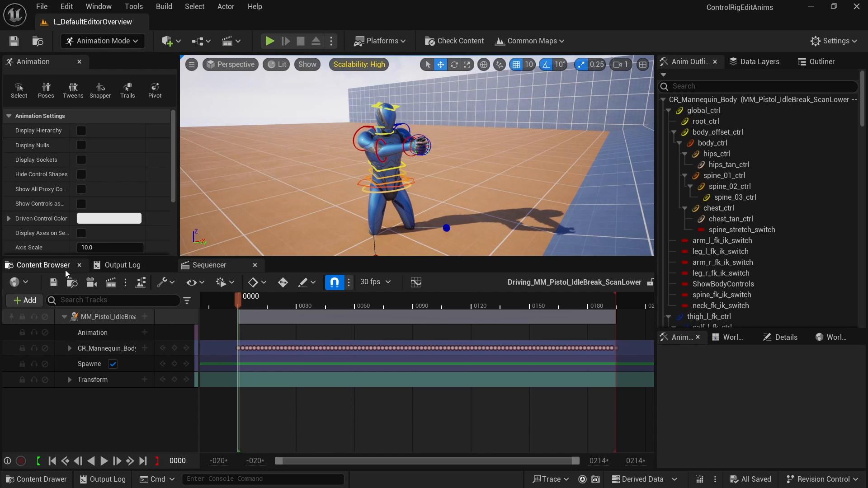
pyautogui.moveTo(332, 258); pyautogui.dragTo(332, 315)
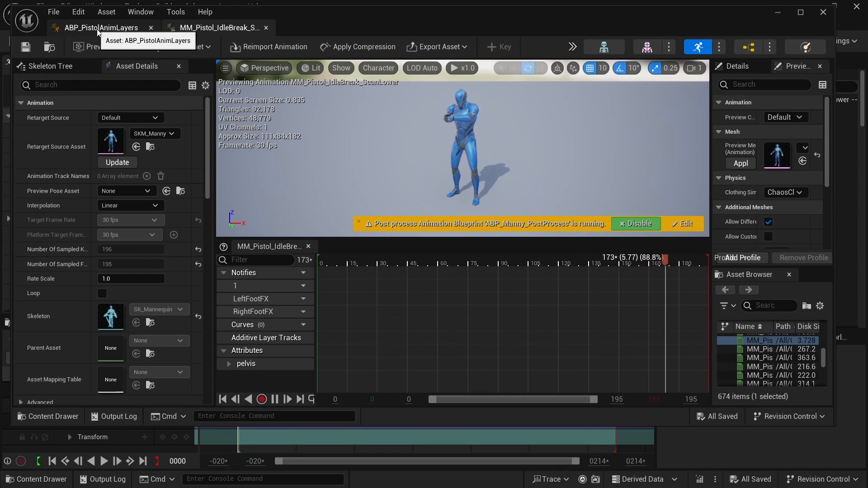
# In ABP_PistolAnimLayers, set Idle Breaks Index [0] to MM_Pistol_IdleBreak_ScanLower, then compile and save the blueprint.
pyautogui.click(97, 29)
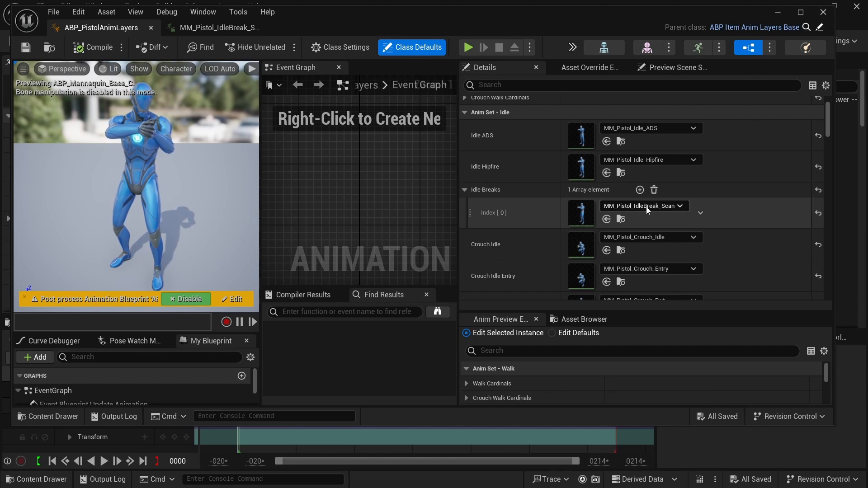
pyautogui.click(678, 207)
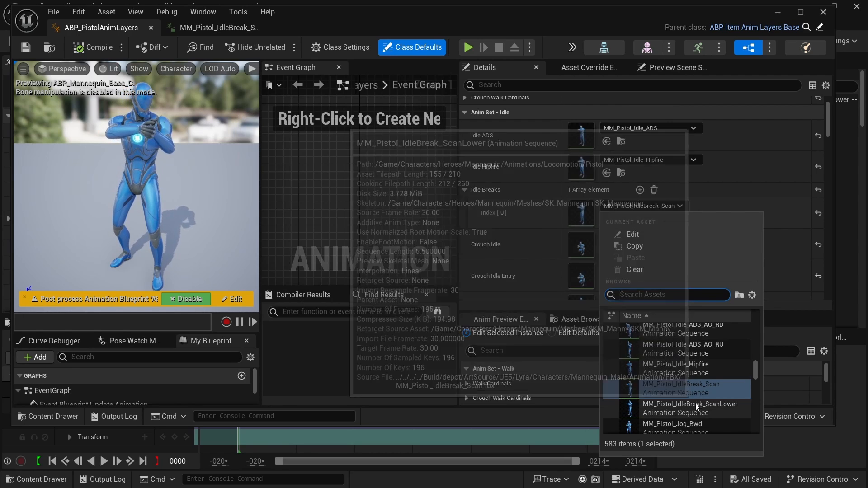
pyautogui.click(693, 407)
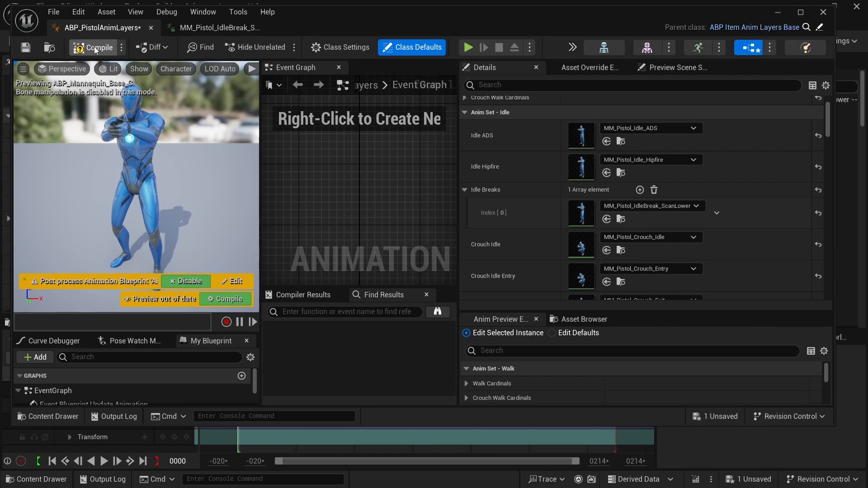
pyautogui.click(95, 48)
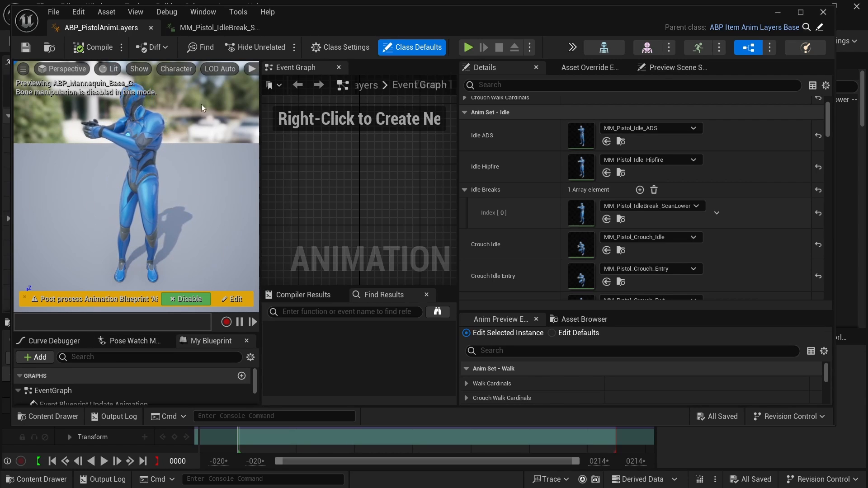
# Detach the MM_Pistol_IdleBreak_ScanLower animation editor into its own window, enlarge it, and move it clear of the Content Browser.
pyautogui.click(210, 29)
pyautogui.moveTo(204, 47); pyautogui.dragTo(106, 66)
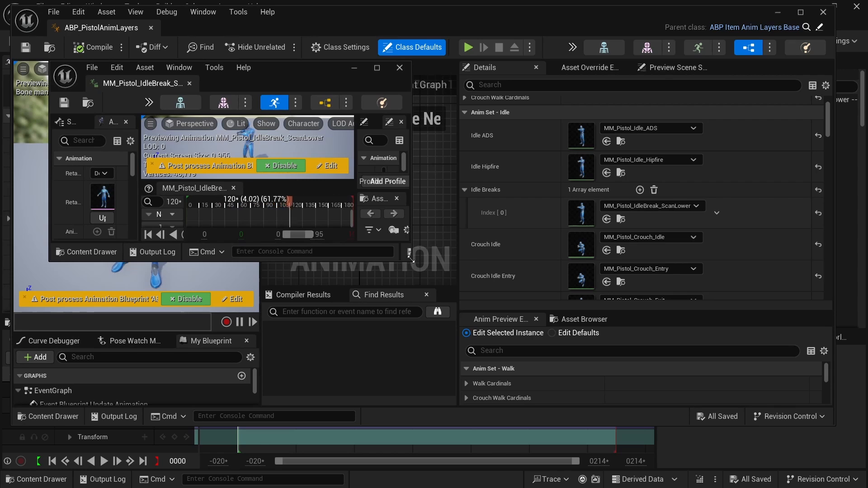
pyautogui.moveTo(411, 259); pyautogui.dragTo(567, 443)
pyautogui.moveTo(278, 77); pyautogui.dragTo(268, 79)
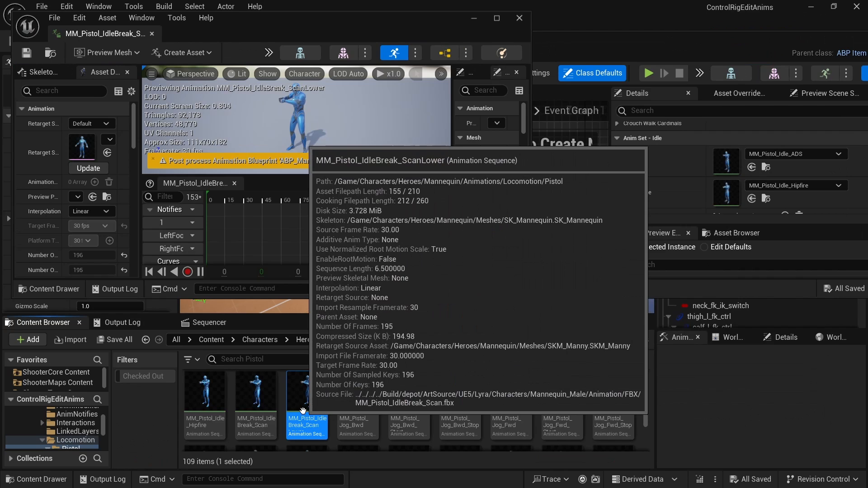
# Open MM_Pistol_IdleBreak_Scan and MM_Pistol_IdleBreak_ScanLower alternately, ending on MM_Pistol_IdleBreak_Scan, and move its window clear of the main menus.
pyautogui.click(256, 398)
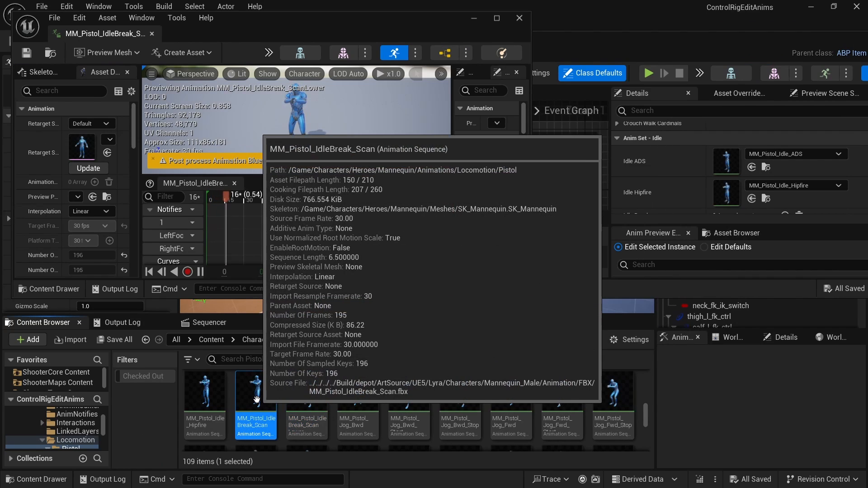
pyautogui.click(307, 393)
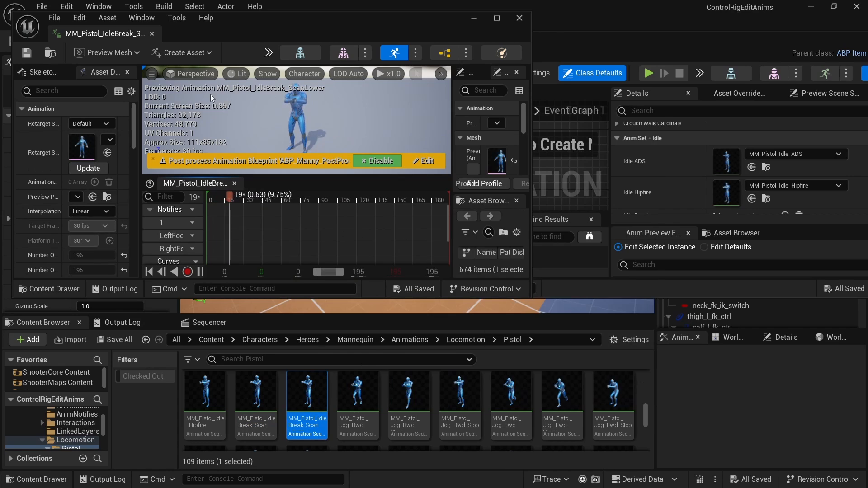
pyautogui.click(270, 380)
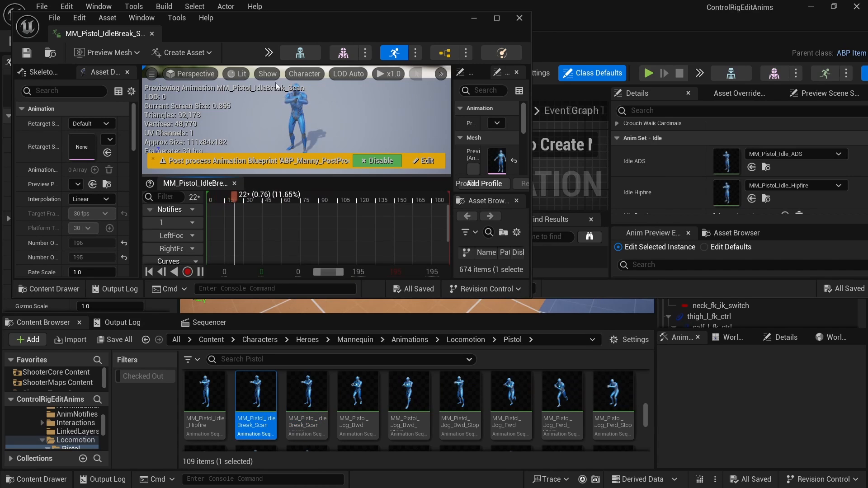
pyautogui.moveTo(246, 28); pyautogui.dragTo(264, 111)
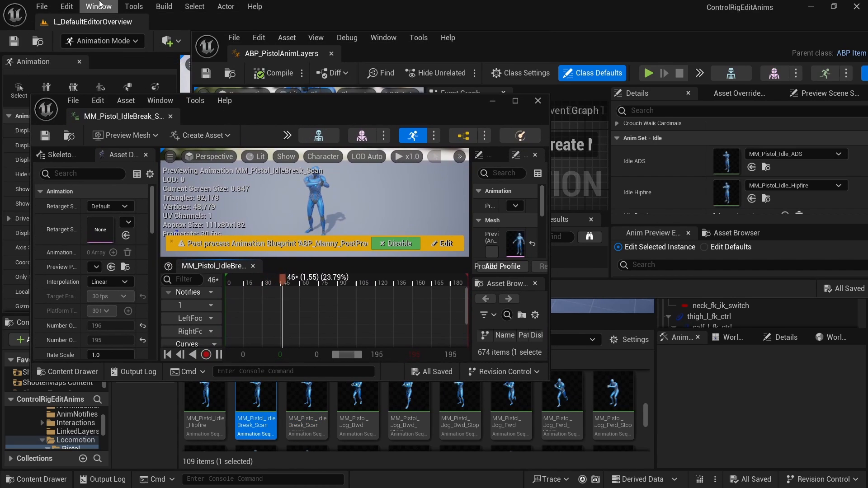
# In Editor Preferences, search for "animation" and enable Always Open Animation Assets in New Tab.
pyautogui.click(67, 7)
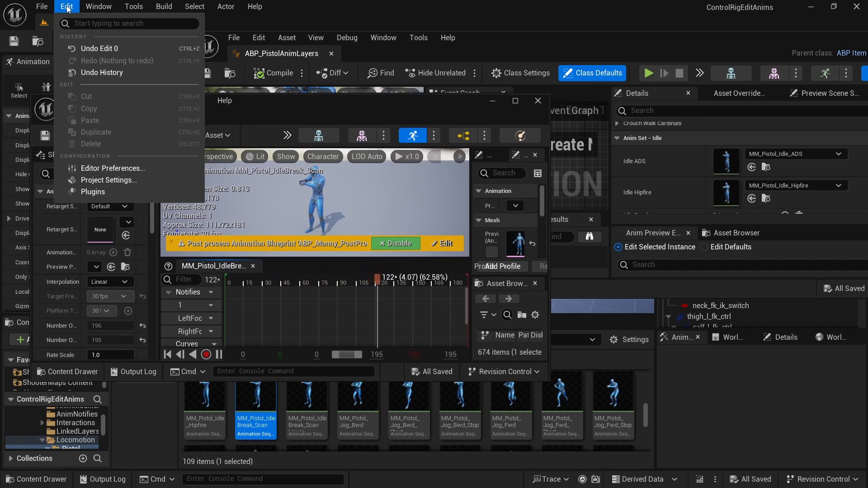
pyautogui.click(67, 7)
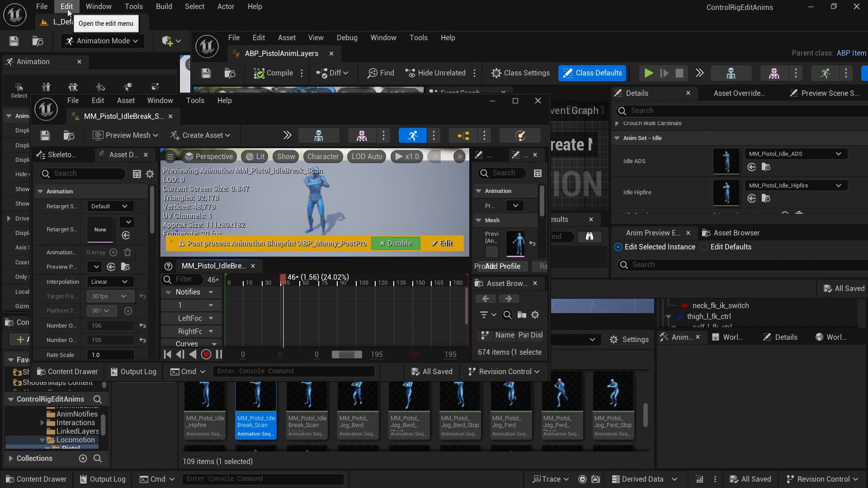
pyautogui.click(67, 8)
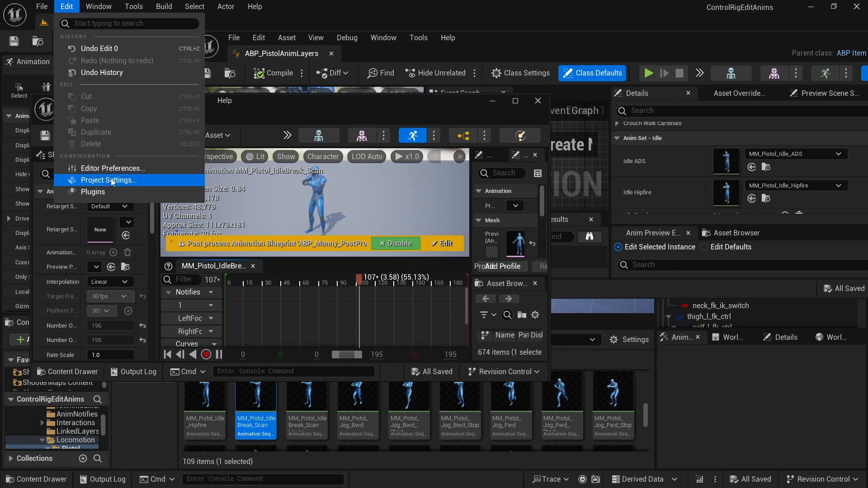
pyautogui.click(104, 163)
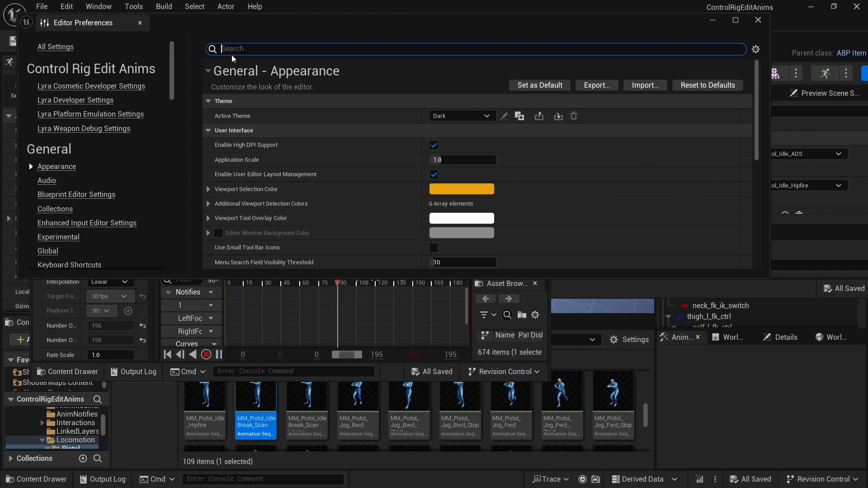
pyautogui.click(231, 55)
pyautogui.write('animation')
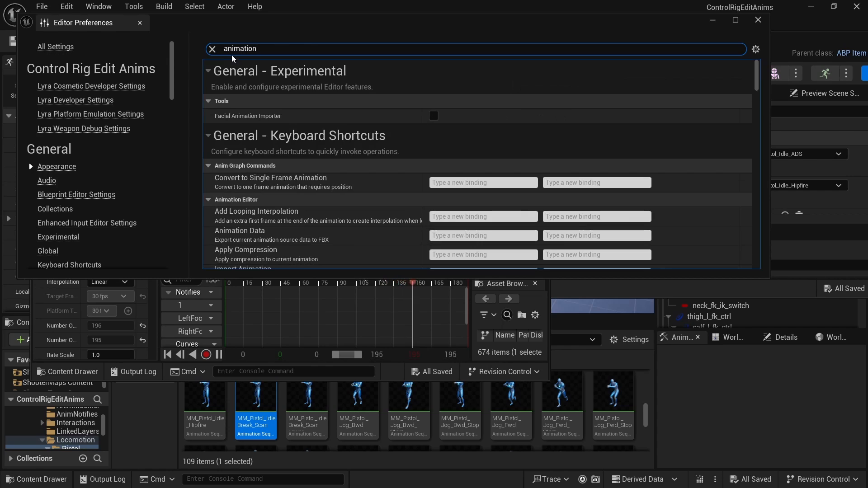
pyautogui.moveTo(757, 74); pyautogui.dragTo(747, 125)
pyautogui.scroll(-10, 231, 103)
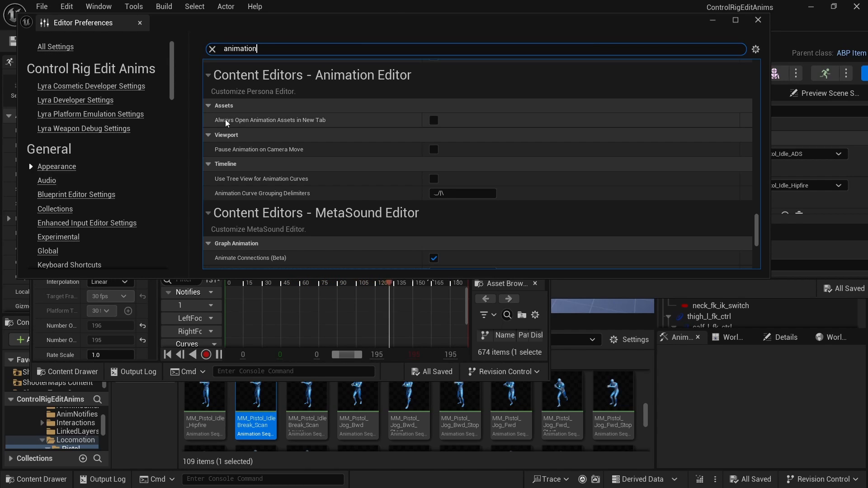
pyautogui.moveTo(230, 121)
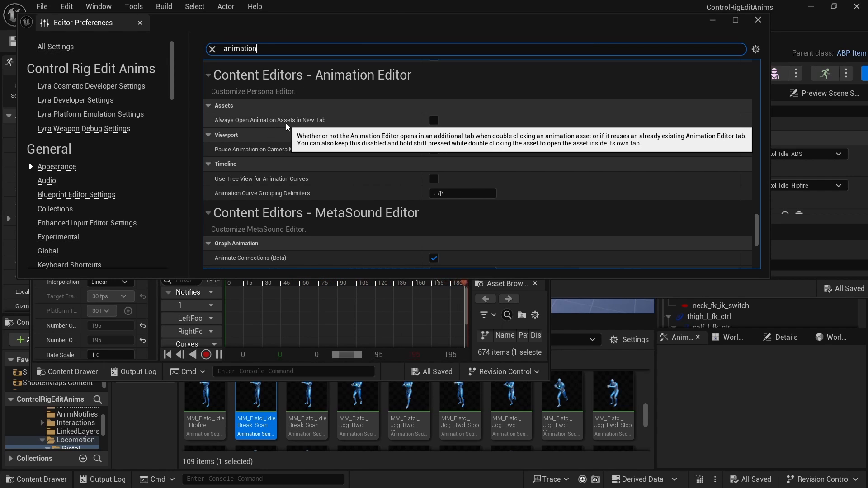
pyautogui.click(434, 120)
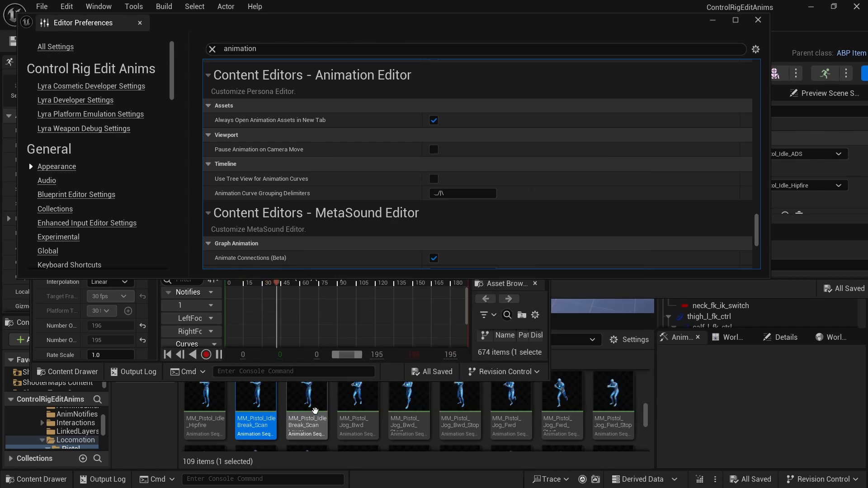
# Open MM_Pistol_IdleBreak_ScanLower in a separate window and arrange it side by side with the MM_Pistol_IdleBreak_Scan window.
pyautogui.doubleClick(315, 410)
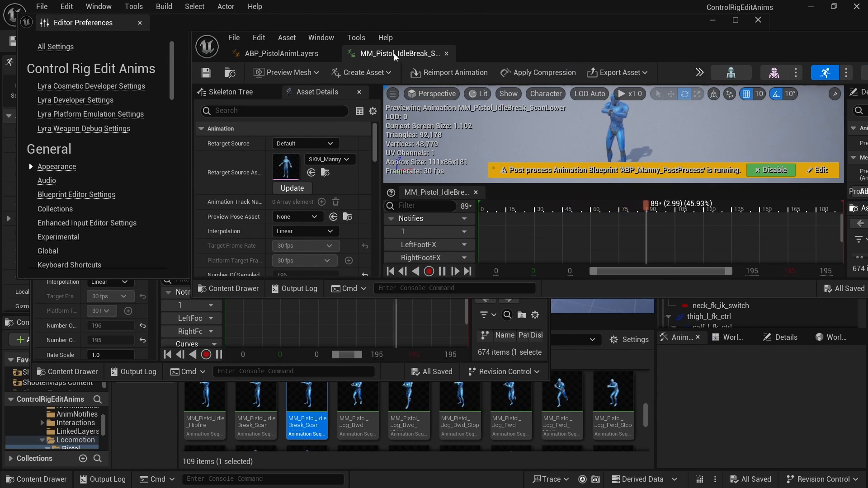
pyautogui.moveTo(394, 53); pyautogui.dragTo(471, 26)
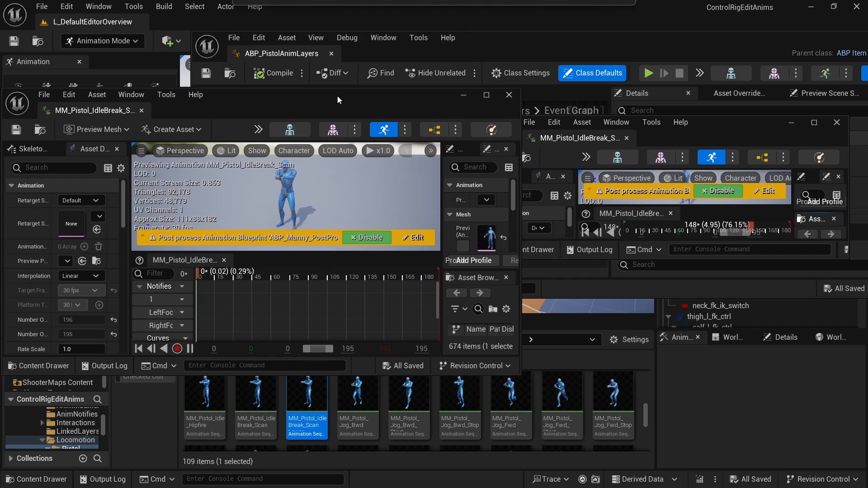
pyautogui.moveTo(337, 96); pyautogui.dragTo(339, 94)
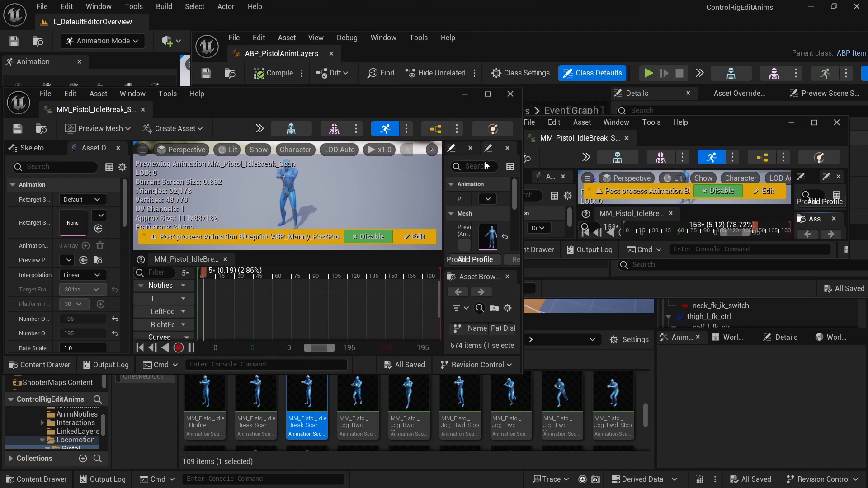
pyautogui.moveTo(443, 188); pyautogui.dragTo(332, 189)
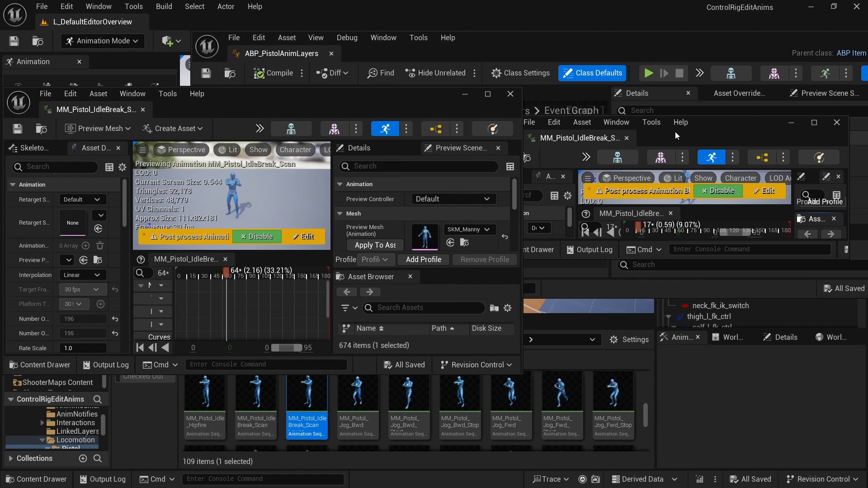
pyautogui.moveTo(714, 129); pyautogui.dragTo(732, 97)
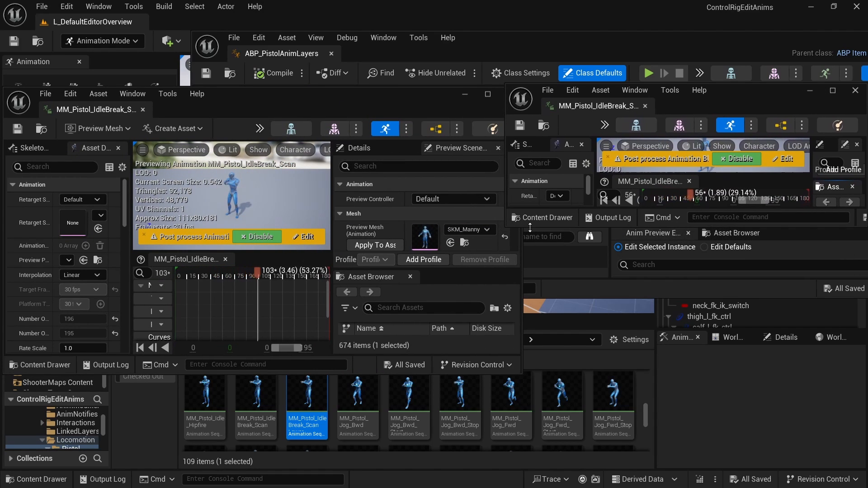
pyautogui.moveTo(530, 227); pyautogui.dragTo(529, 424)
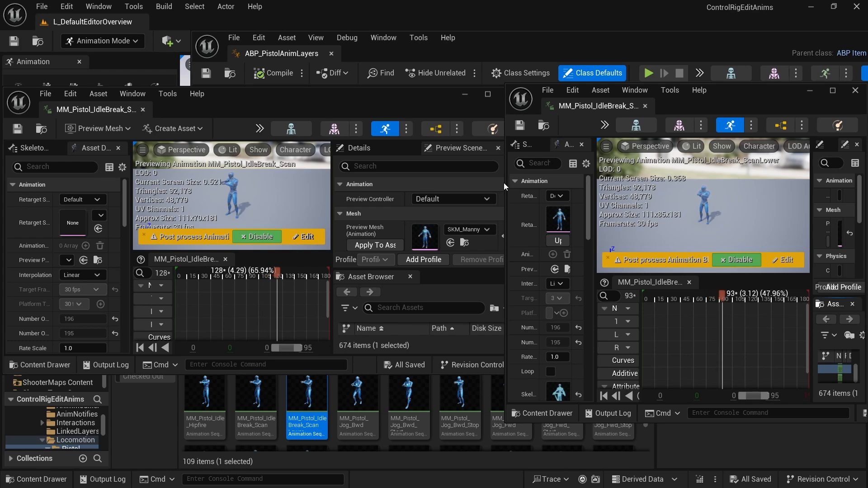
pyautogui.moveTo(504, 183); pyautogui.dragTo(351, 178)
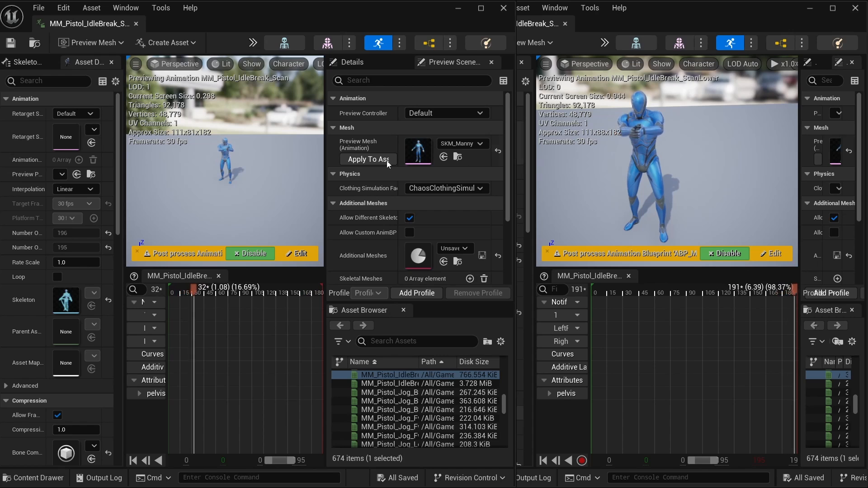
# Show a widened skeleton tree for MM_Pistol_IdleBreak_Scan and filter it by "weapon".
pyautogui.click(26, 62)
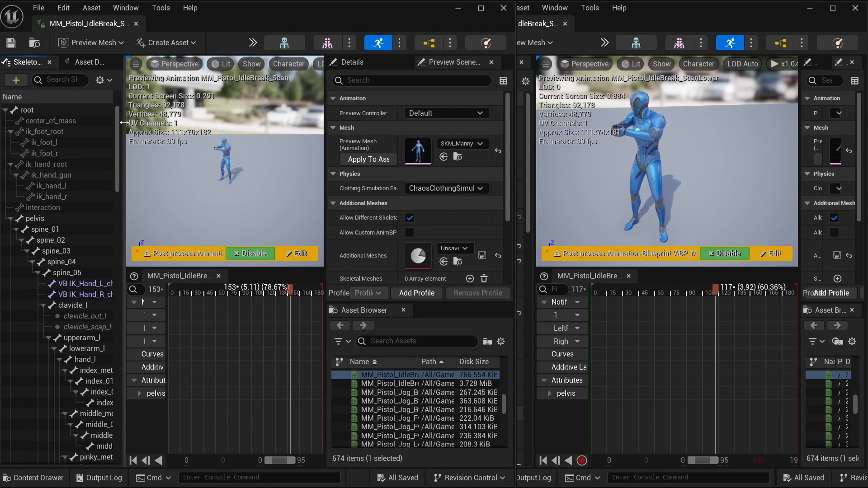
pyautogui.moveTo(123, 122); pyautogui.dragTo(167, 123)
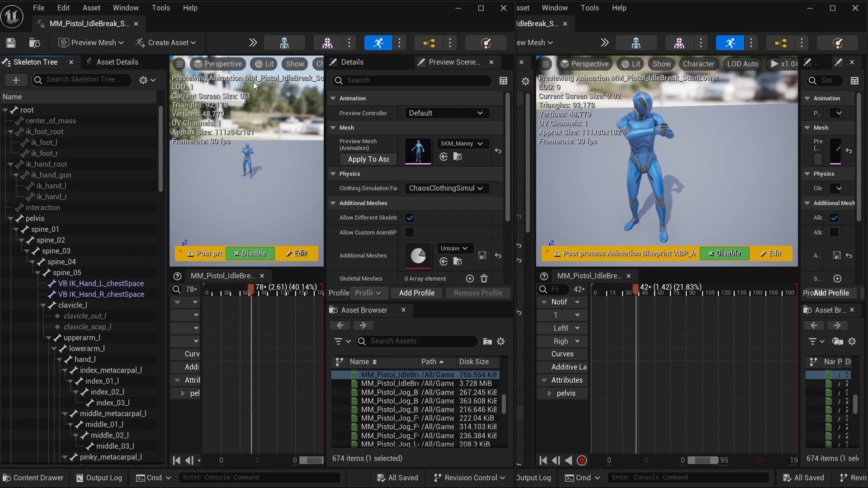
pyautogui.moveTo(160, 167); pyautogui.dragTo(163, 199)
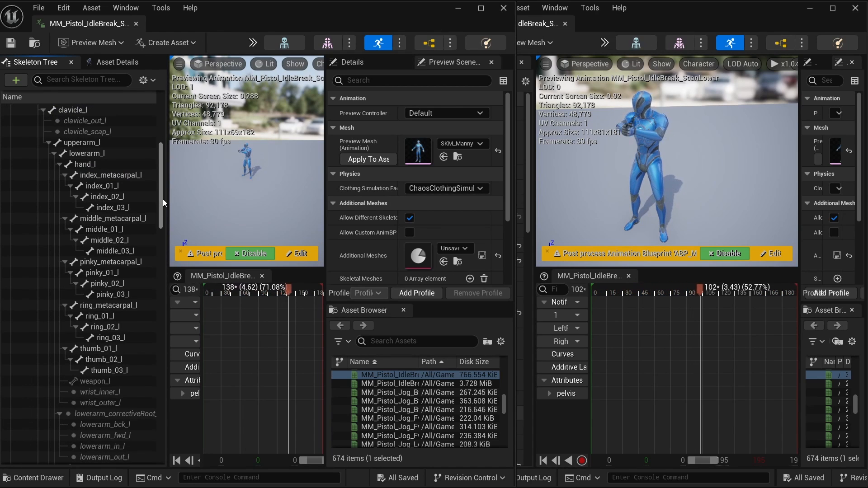
pyautogui.click(107, 86)
pyautogui.write('weapon')
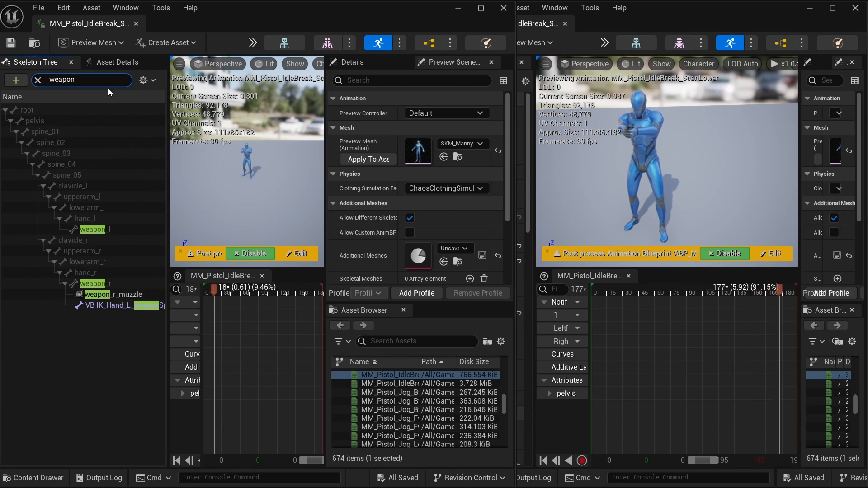
# Examine the weapon_r bone and the weapon_r_muzzle socket in the playing MM_Pistol_IdleBreak_Scan animation.
pyautogui.click(93, 283)
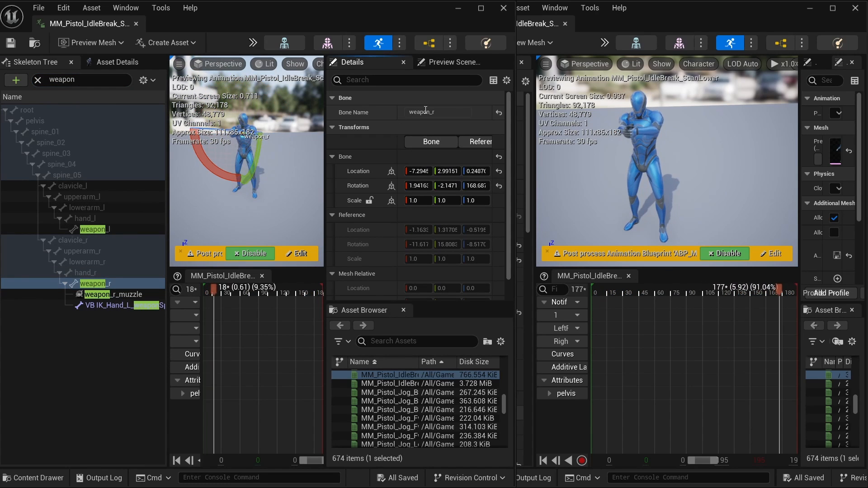
pyautogui.moveTo(307, 194)
pyautogui.mouseDown(button='right')
pyautogui.moveTo(306, 181)
pyautogui.moveTo(291, 180)
pyautogui.moveTo(306, 196)
pyautogui.mouseUp(button='right')
pyautogui.press('w')
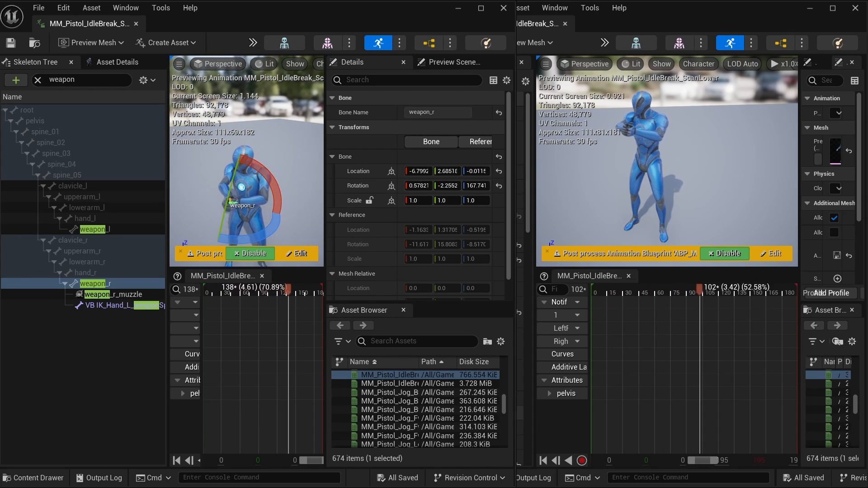
pyautogui.click(112, 295)
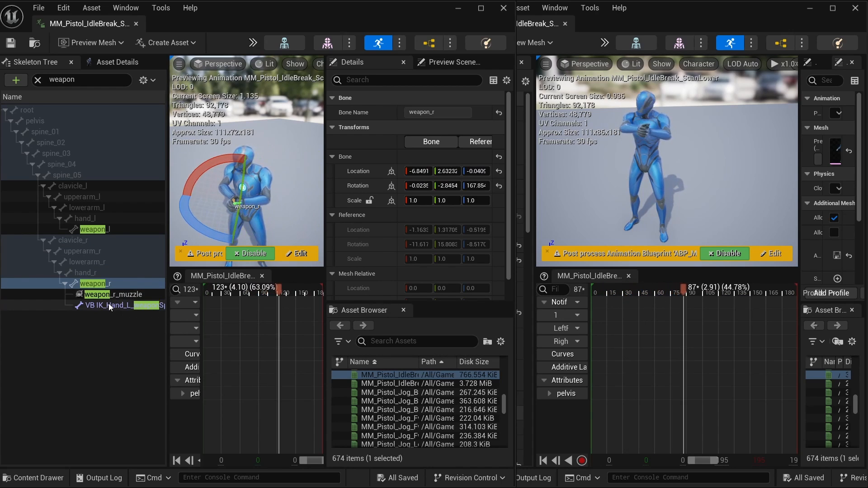
pyautogui.moveTo(254, 181)
pyautogui.mouseDown(button='right')
pyautogui.moveTo(302, 179)
pyautogui.moveTo(258, 182)
pyautogui.mouseUp(button='right')
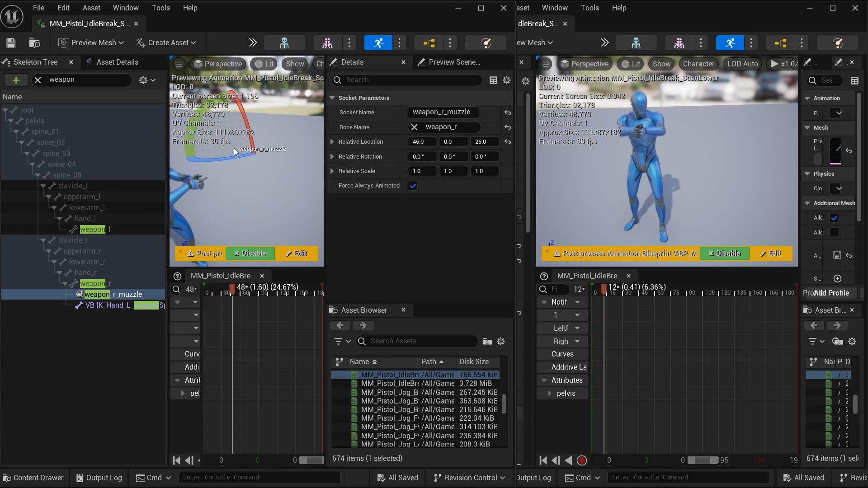
# Show a widened skeleton tree for MM_Pistol_IdleBreak_ScanLower and filter it by "weapon".
pyautogui.click(649, 13)
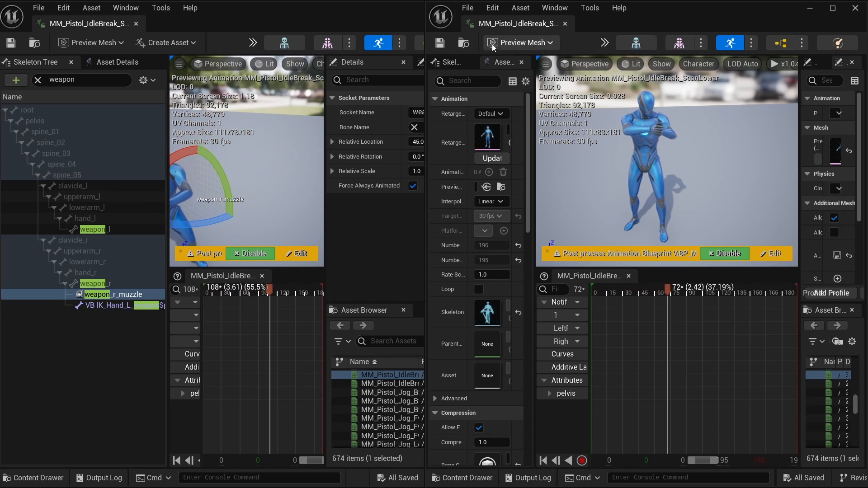
pyautogui.click(448, 63)
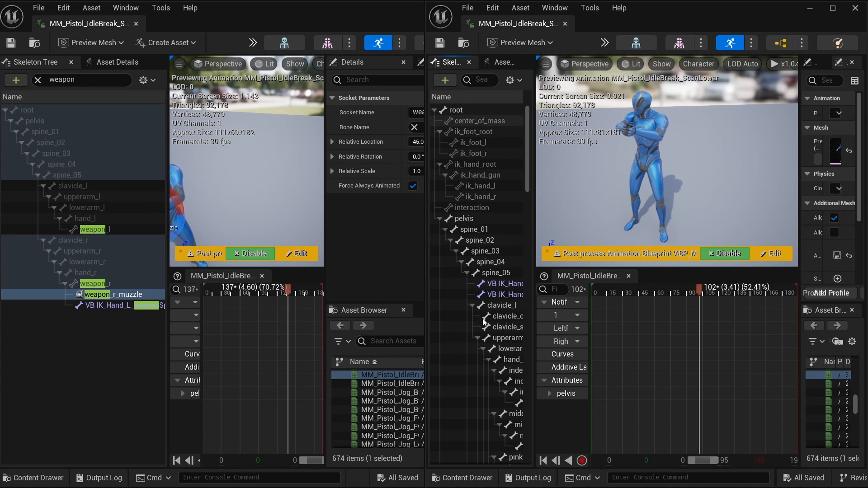
pyautogui.click(480, 80)
pyautogui.write('on')
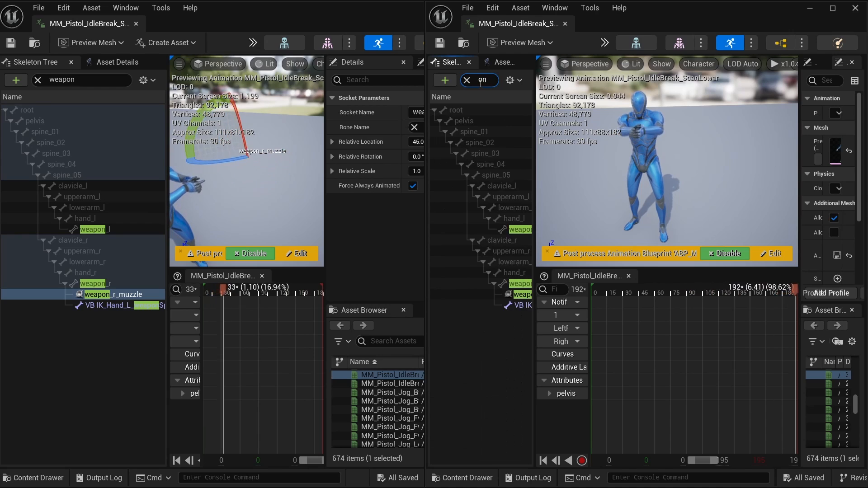
pyautogui.moveTo(535, 235); pyautogui.dragTo(566, 234)
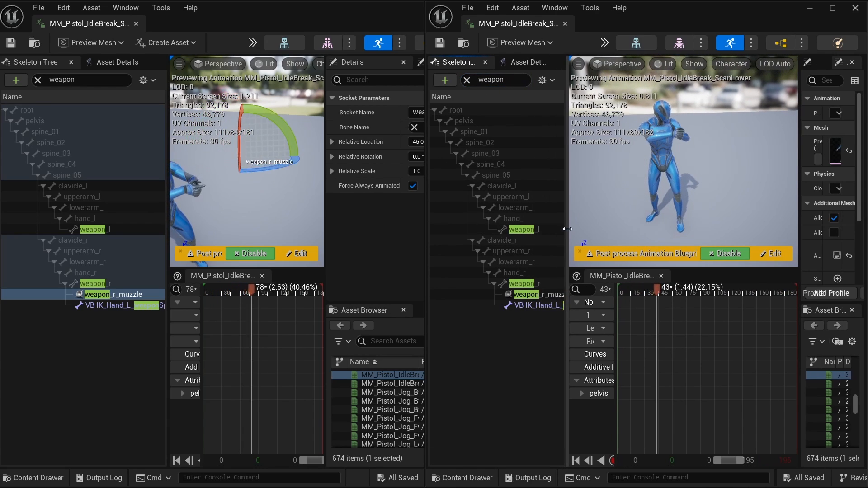
# Examine weapon_r and weapon_r_muzzle in MM_Pistol_IdleBreak_ScanLower with the details area widened to show their properties.
pyautogui.click(524, 284)
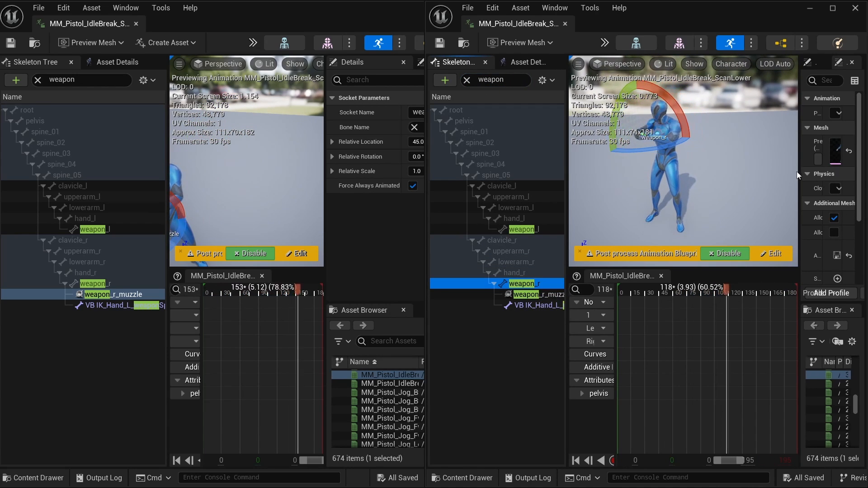
pyautogui.moveTo(800, 170); pyautogui.dragTo(748, 173)
pyautogui.click(727, 62)
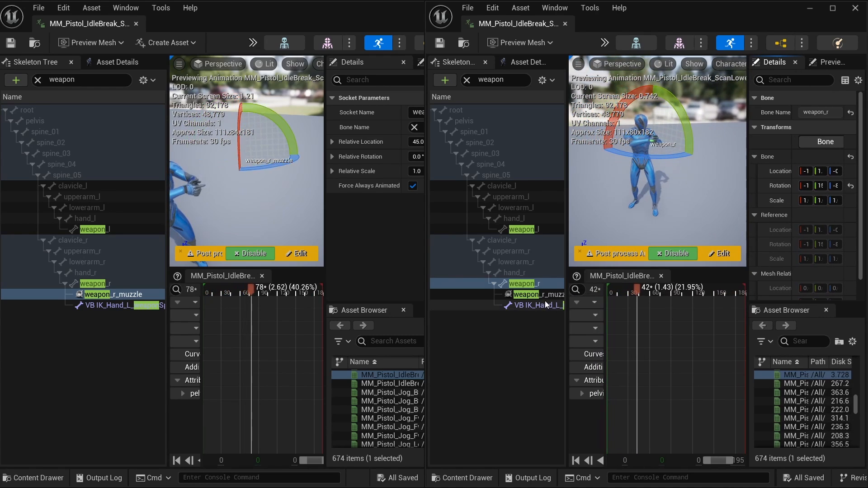
pyautogui.click(544, 299)
pyautogui.moveTo(660, 166); pyautogui.dragTo(705, 141, button='right')
pyautogui.scroll(5, 697, 151)
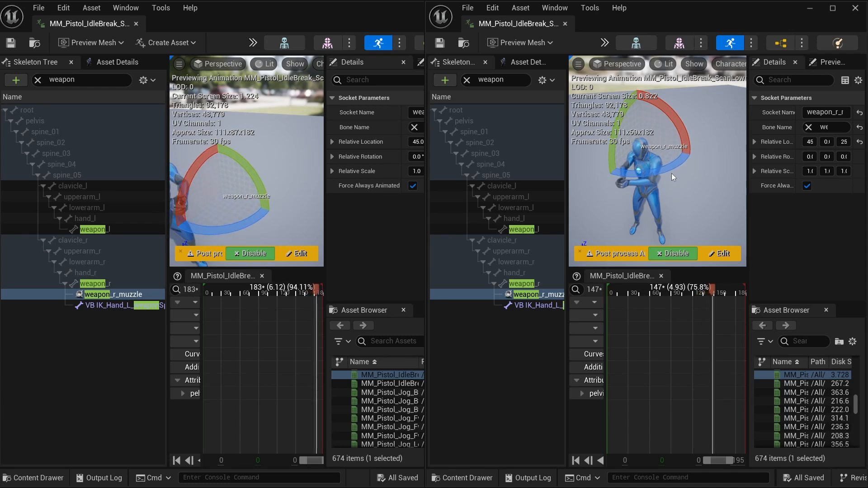
# Clear the skeleton tree filter for MM_Pistol_IdleBreak_Scan and examine the ik_foot_l and ik_foot_r bones around the feet.
pyautogui.moveTo(270, 190); pyautogui.dragTo(235, 194, button='right')
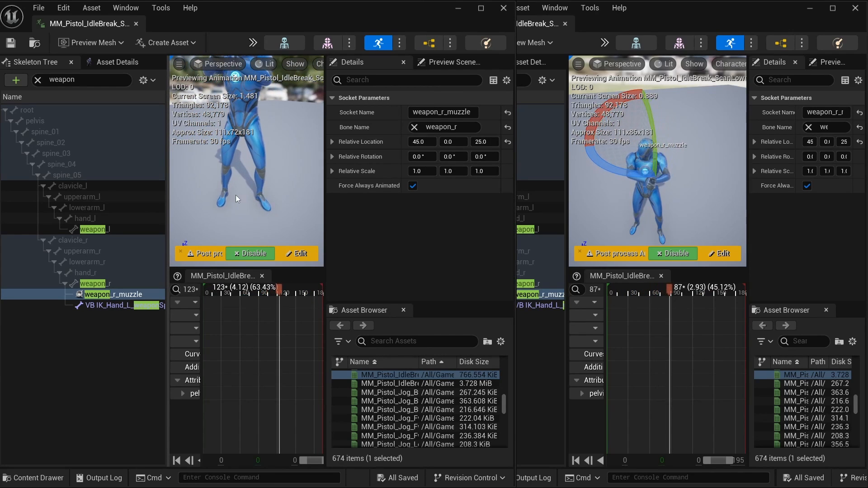
pyautogui.click(37, 80)
pyautogui.click(44, 142)
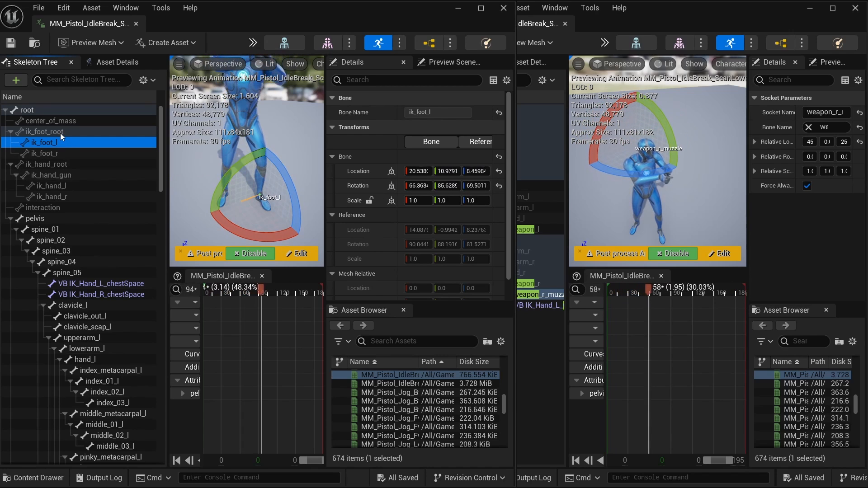
pyautogui.click(57, 152)
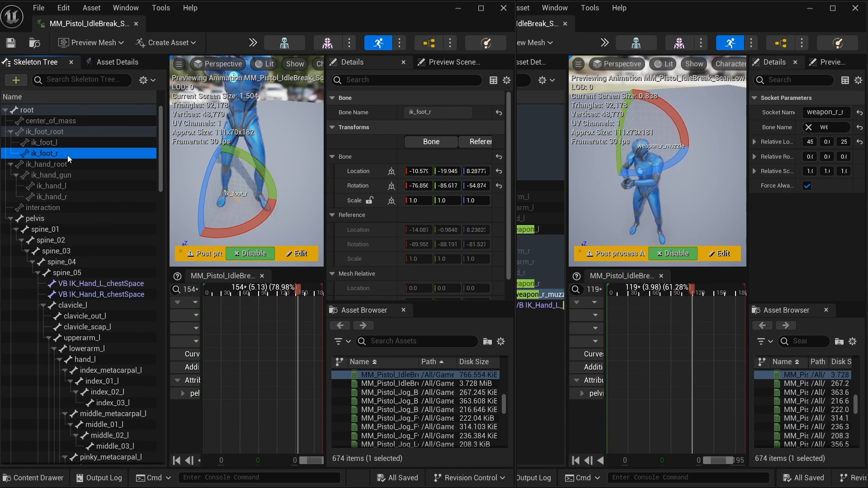
# Examine ik_foot_l and ik_foot_r alternately in MM_Pistol_IdleBreak_ScanLower for comparison with the original, ending on ik_foot_l.
pyautogui.click(633, 21)
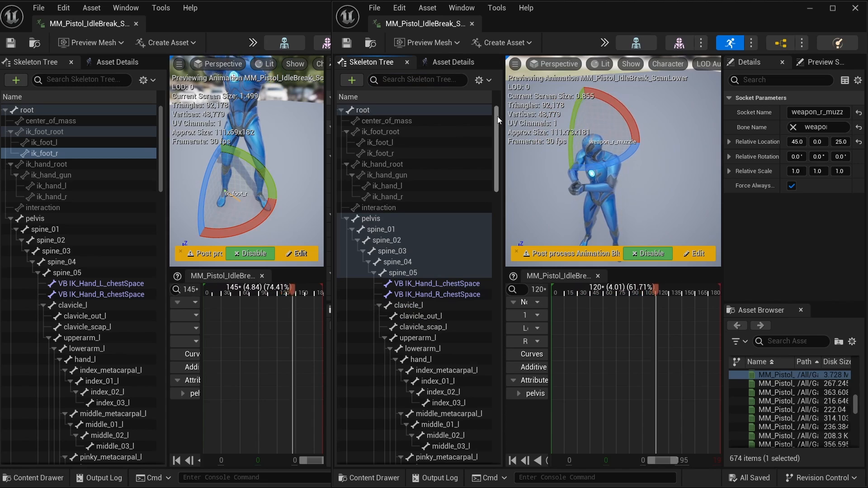
pyautogui.click(400, 143)
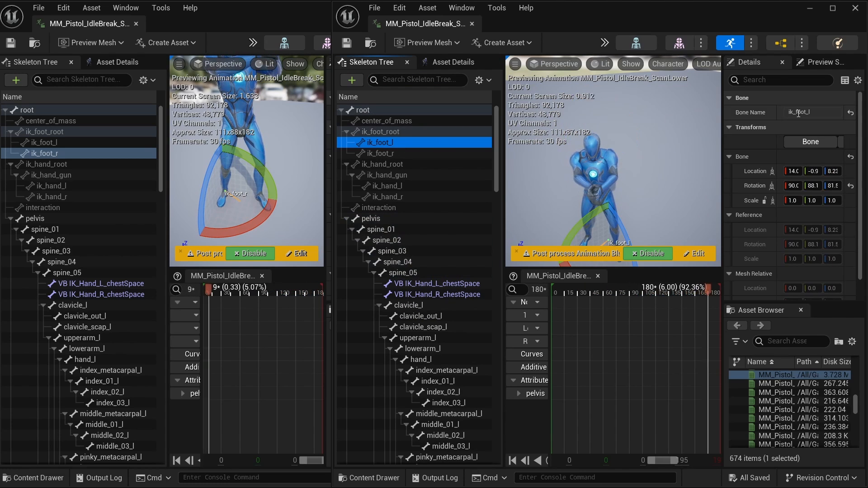
pyautogui.moveTo(639, 176); pyautogui.dragTo(679, 188, button='right')
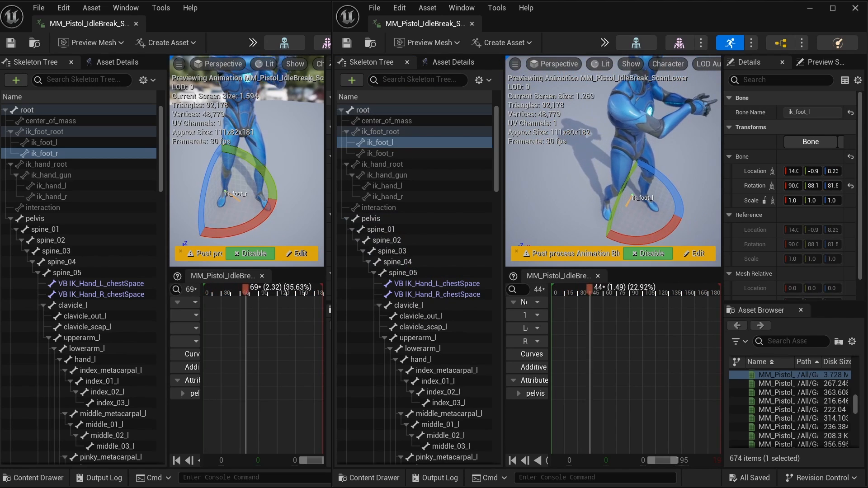
pyautogui.click(383, 154)
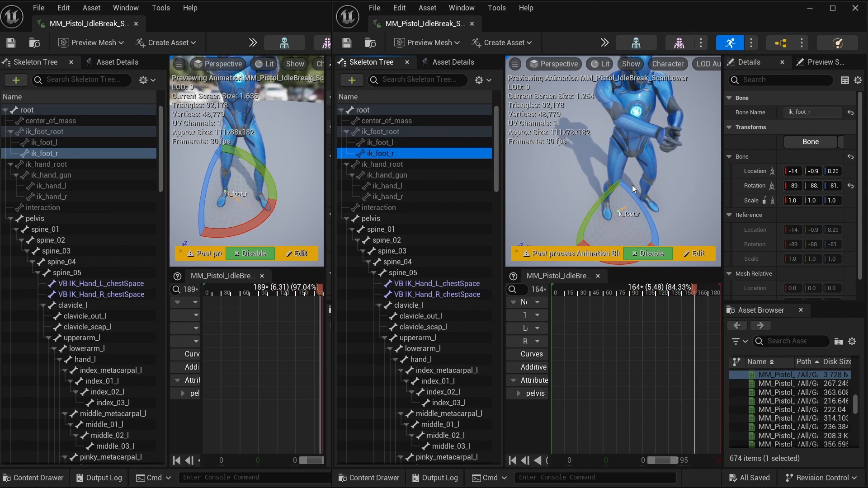
pyautogui.click(391, 145)
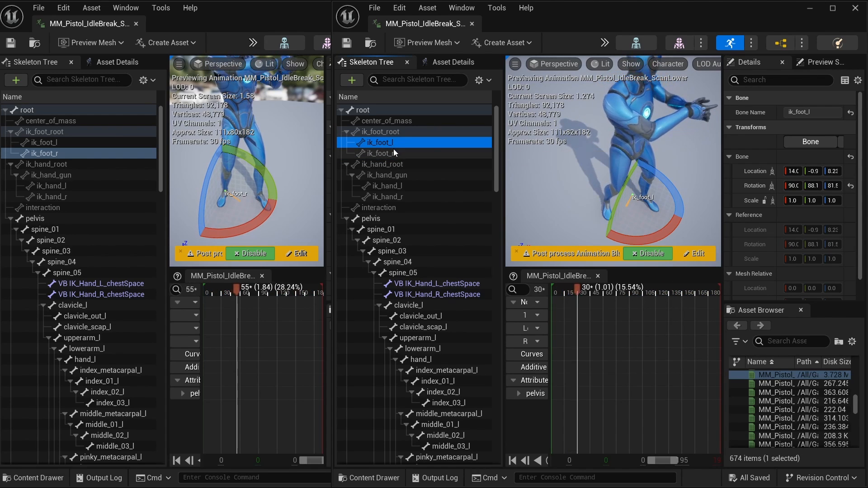
pyautogui.click(391, 153)
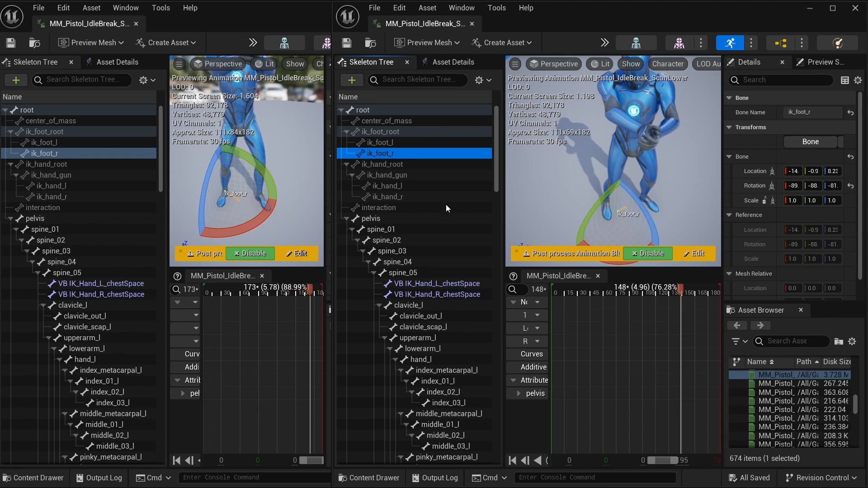
pyautogui.click(386, 144)
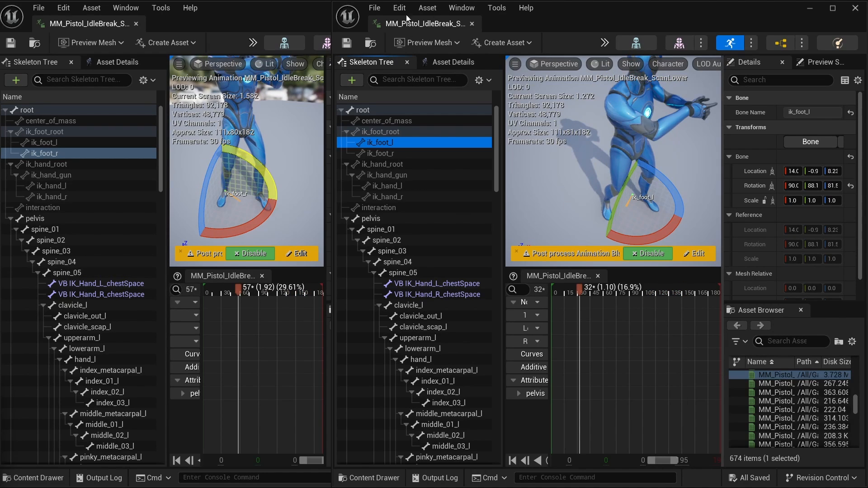
# Clear both idle break animation windows from view and move the ABP_PistolAnimLayers window above the Content Browser.
pyautogui.doubleClick(244, 18)
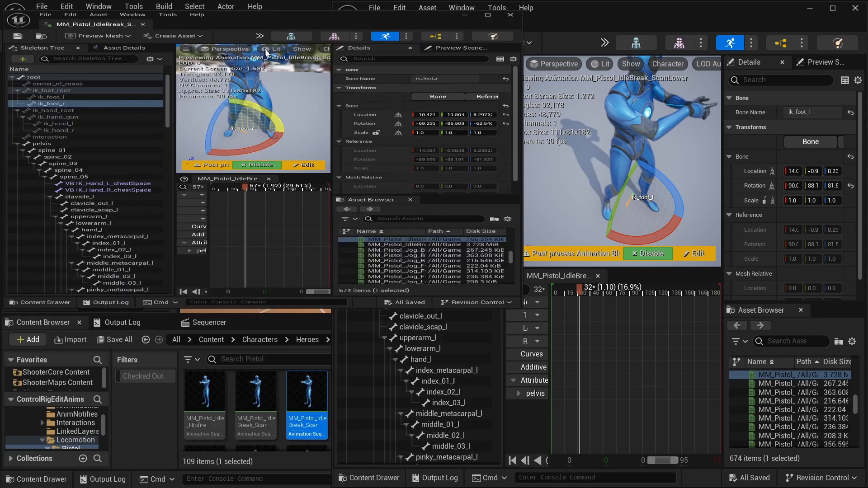
pyautogui.click(530, 75)
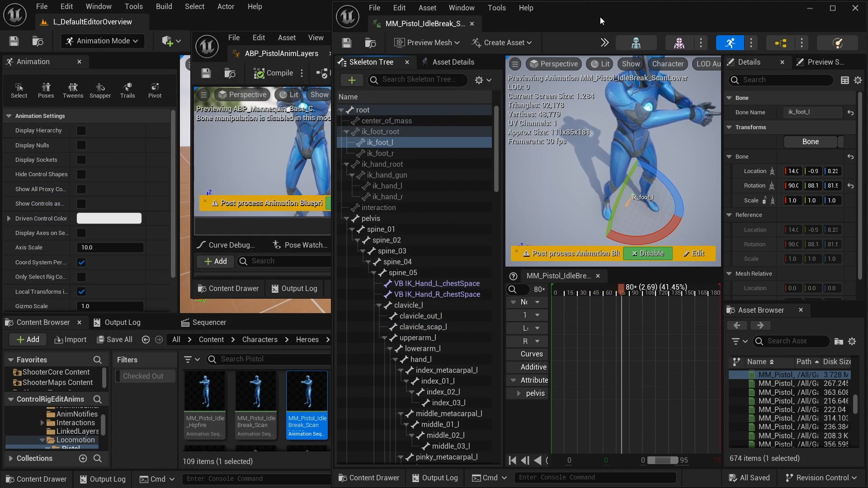
pyautogui.moveTo(600, 17); pyautogui.dragTo(382, 84)
pyautogui.click(635, 75)
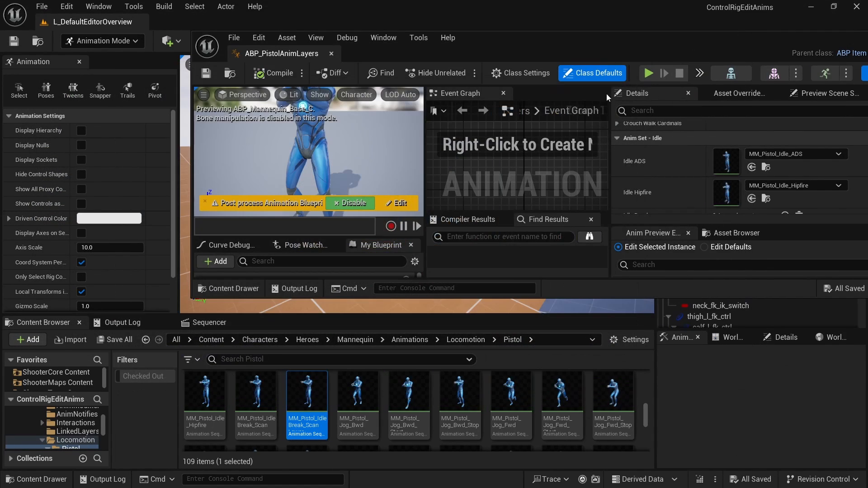
pyautogui.moveTo(495, 44); pyautogui.dragTo(474, 36)
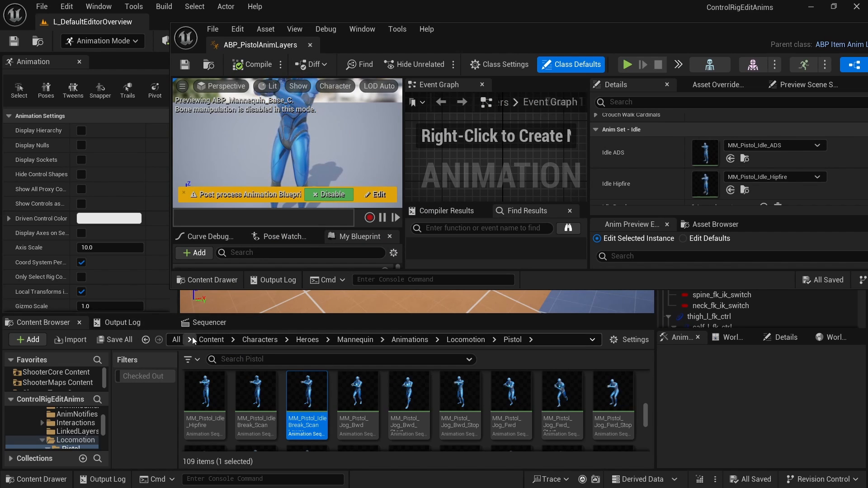
# Enlarge the Content Browser and search all content for "Control rig".
pyautogui.click(223, 339)
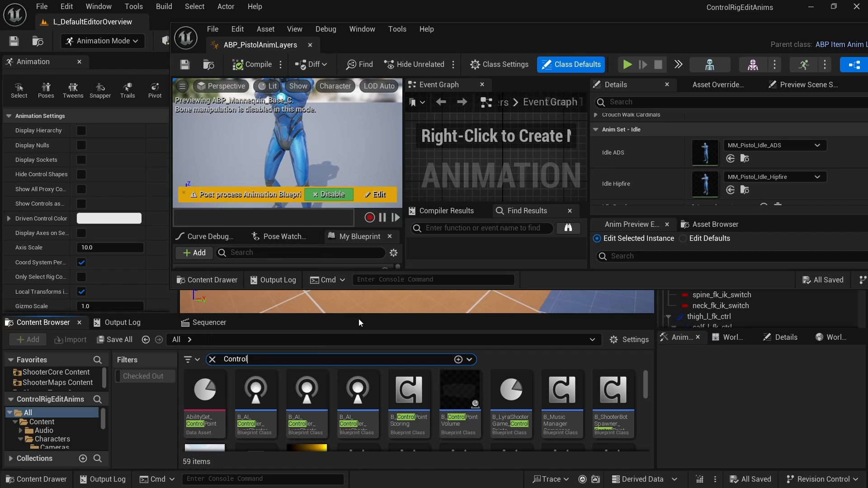
pyautogui.moveTo(359, 320); pyautogui.dragTo(362, 274)
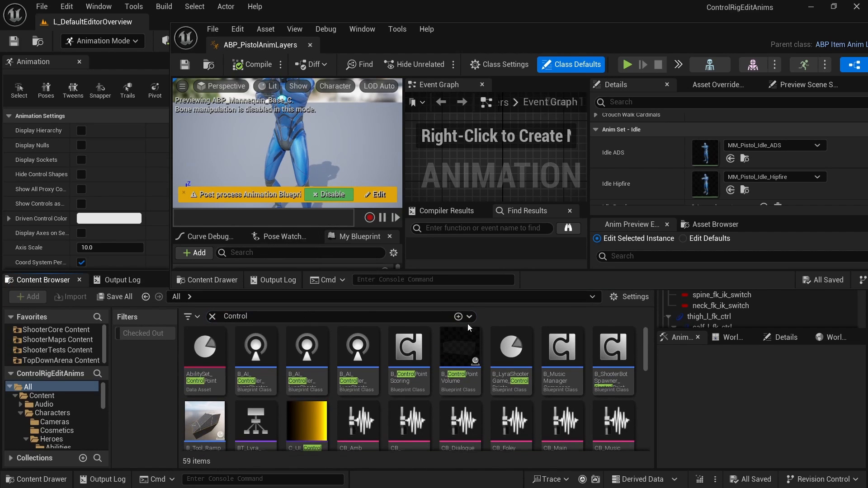
pyautogui.scroll(-1, 541, 329)
pyautogui.scroll(1, 522, 392)
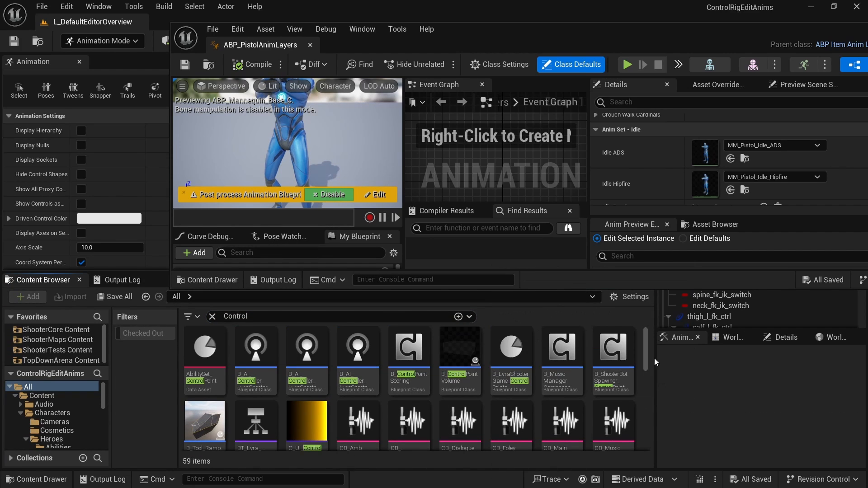
pyautogui.scroll(-1, 647, 355)
pyautogui.scroll(1, 643, 375)
pyautogui.click(269, 311)
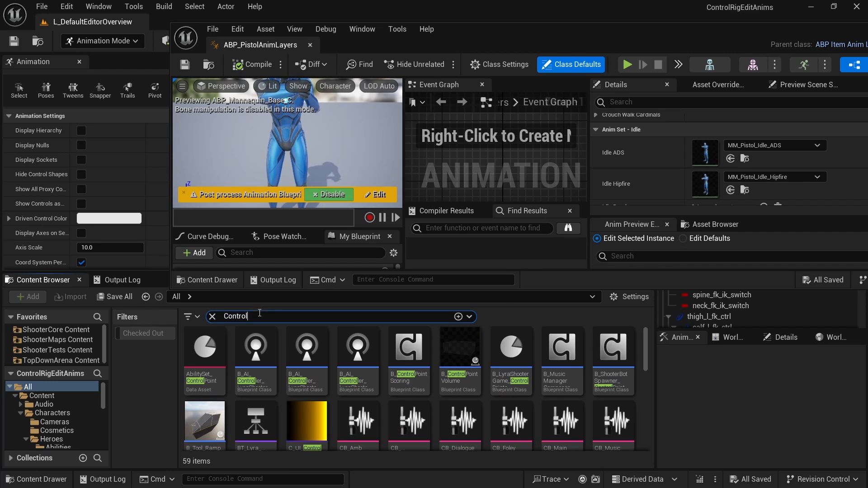
pyautogui.write('rig')
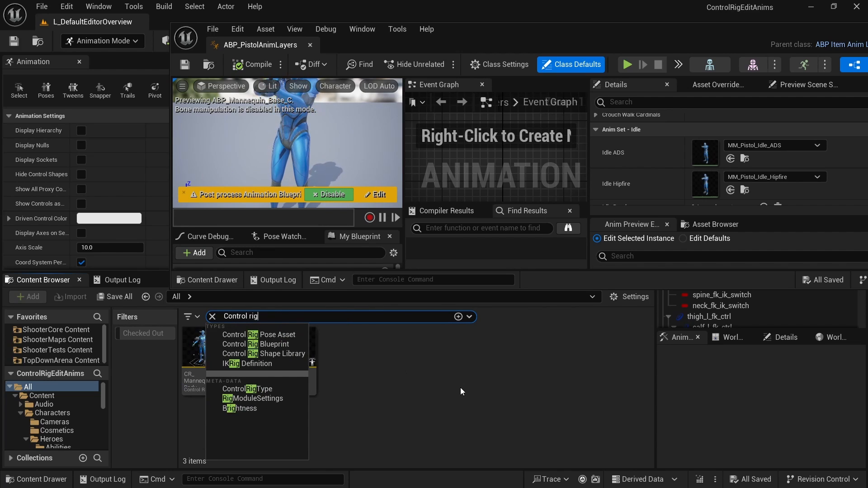
# Open the CR_Mannequin_Body control rig and maximize its editor window.
pyautogui.moveTo(215, 362)
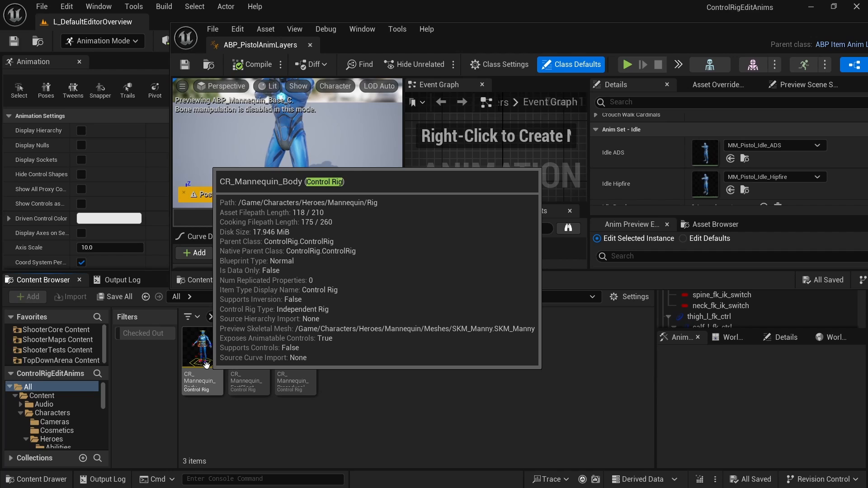
pyautogui.doubleClick(205, 362)
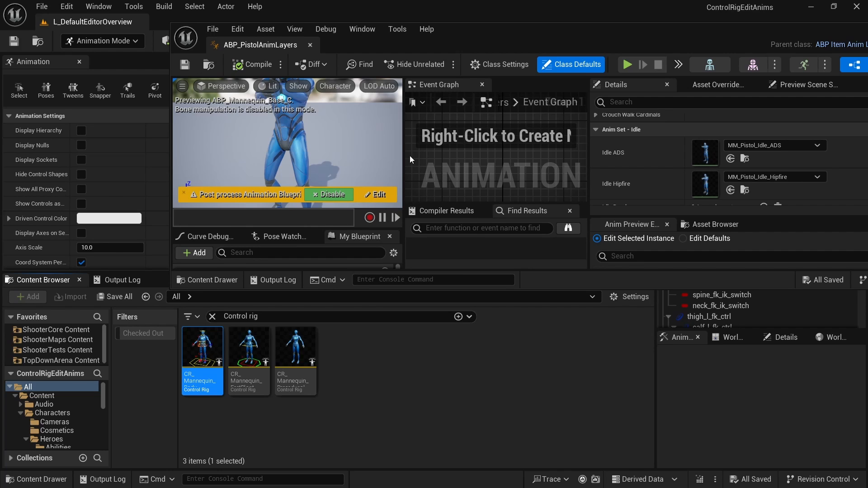
pyautogui.moveTo(406, 288); pyautogui.dragTo(394, 409)
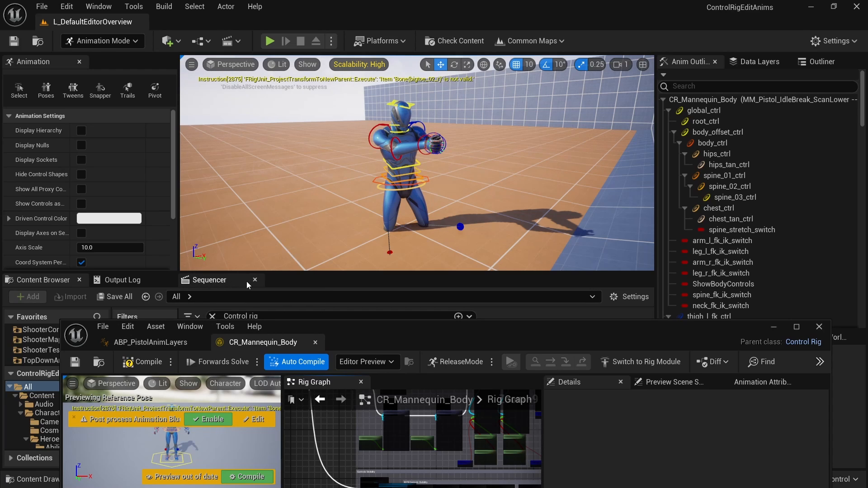
pyautogui.doubleClick(370, 330)
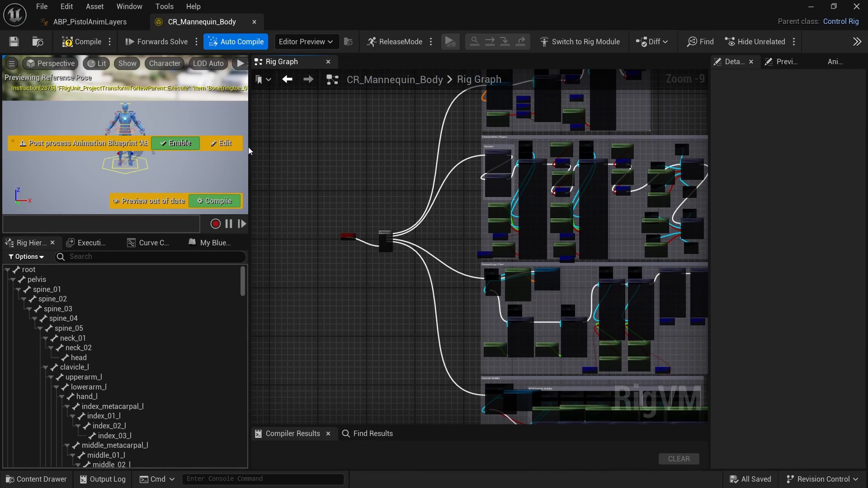
# Examine the Rig Graph from the construction setup sections through the Forwards Solve sequence and forward sections to Controls Visibility.
pyautogui.moveTo(249, 150); pyautogui.dragTo(225, 150)
pyautogui.scroll(4, 364, 245)
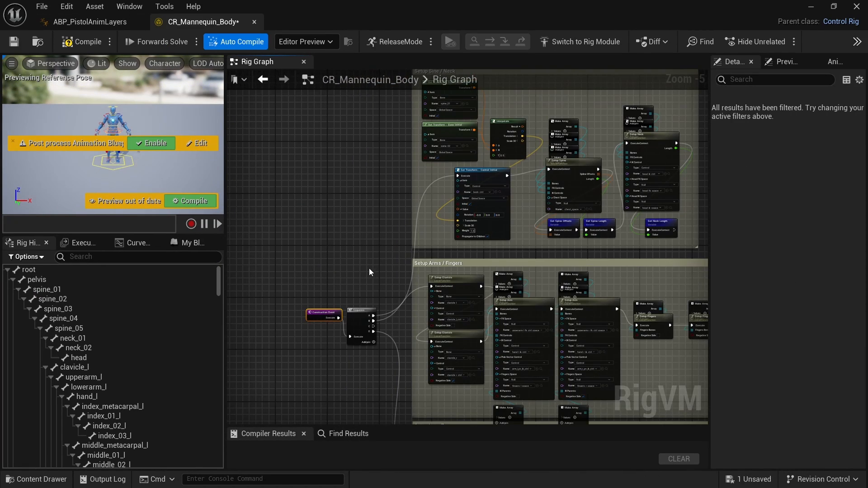
pyautogui.moveTo(369, 268); pyautogui.dragTo(344, 206, button='right')
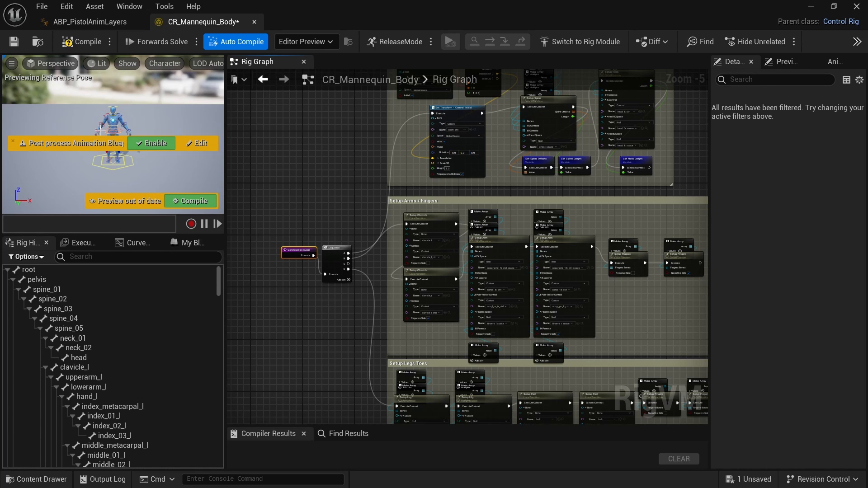
pyautogui.moveTo(341, 392); pyautogui.dragTo(341, 71, button='right')
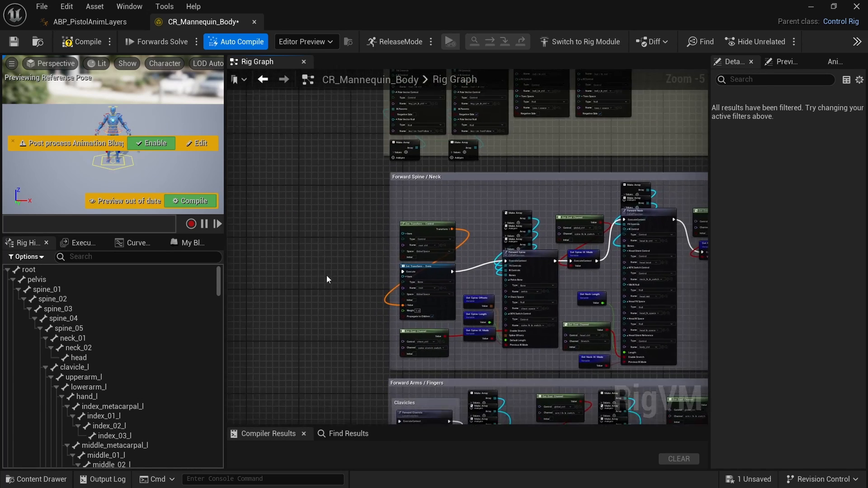
pyautogui.moveTo(319, 327); pyautogui.dragTo(360, 102, button='right')
pyautogui.moveTo(311, 310); pyautogui.dragTo(423, 166, button='right')
pyautogui.scroll(3, 255, 226)
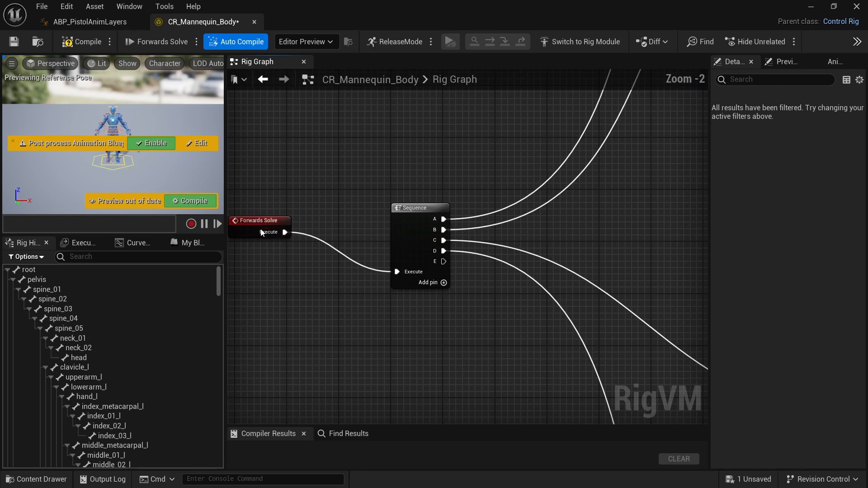
pyautogui.moveTo(373, 339); pyautogui.dragTo(411, 269, button='right')
pyautogui.scroll(-2, 437, 258)
pyautogui.scroll(-1, 433, 274)
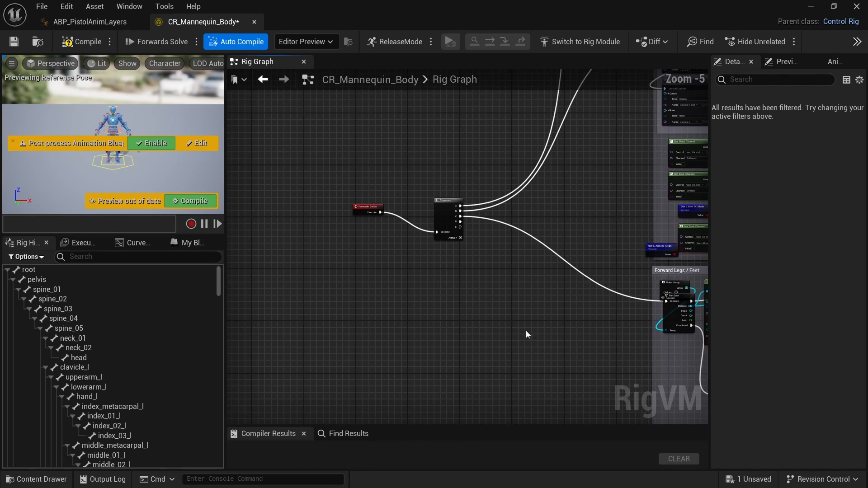
pyautogui.moveTo(528, 333); pyautogui.dragTo(204, 59, button='right')
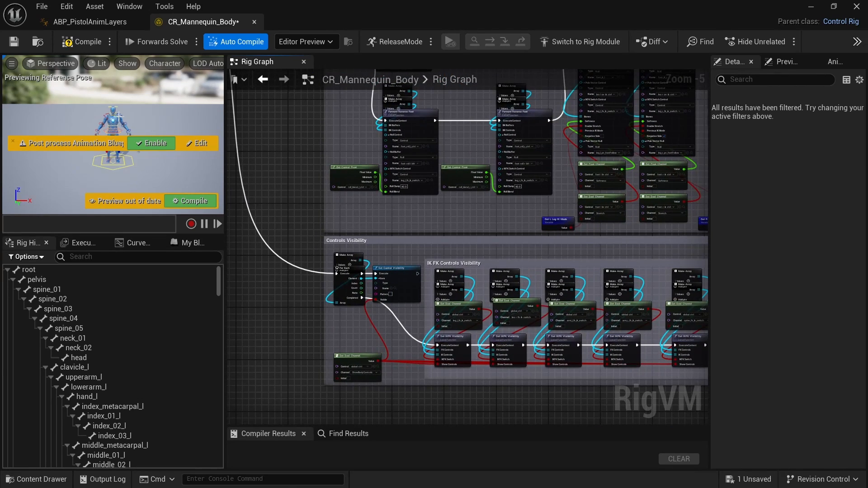
pyautogui.moveTo(458, 221); pyautogui.dragTo(388, 223, button='right')
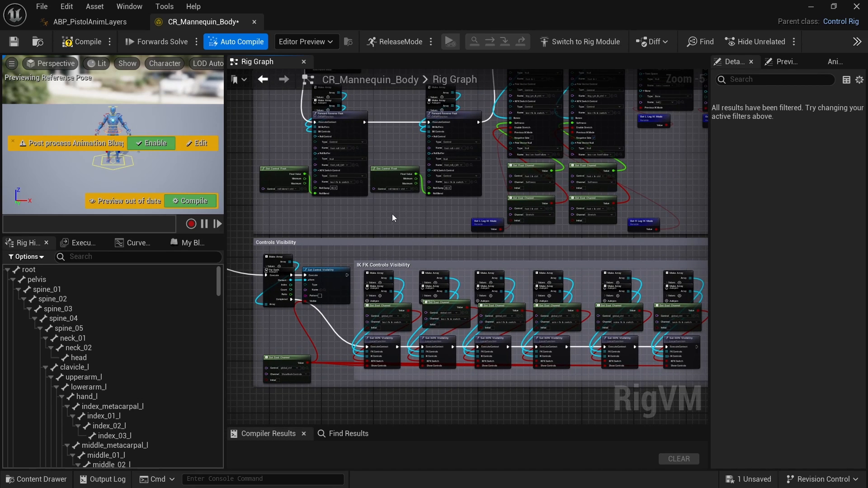
pyautogui.moveTo(390, 218); pyautogui.dragTo(389, 157, button='right')
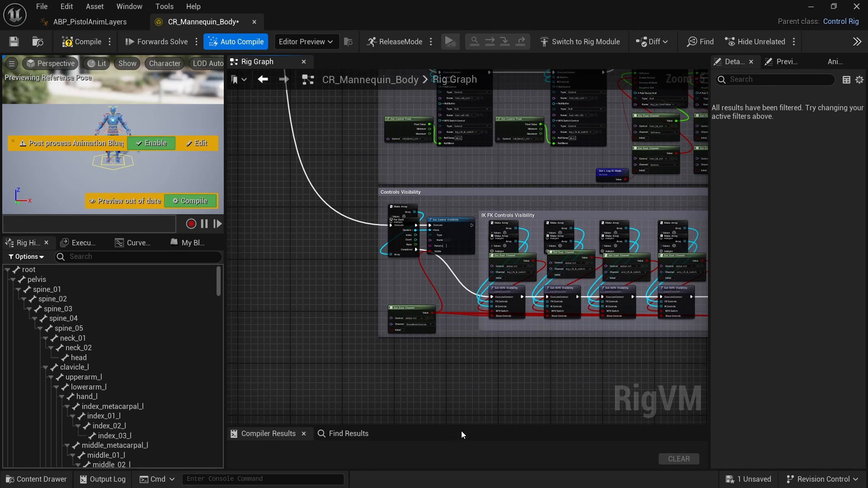
# Add a Get Transform node in the empty area below the Forwards Solve Sequence node.
pyautogui.moveTo(411, 298); pyautogui.dragTo(503, 330, button='right')
pyautogui.scroll(-3, 373, 236)
pyautogui.scroll(4, 316, 135)
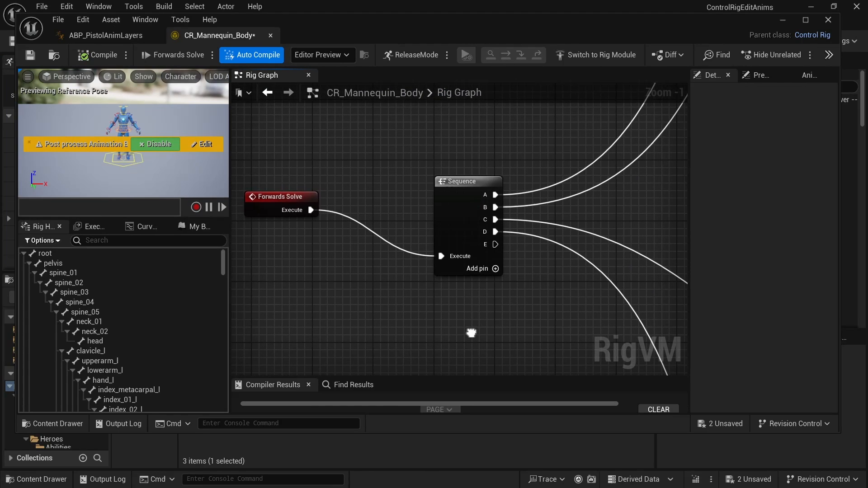
pyautogui.moveTo(471, 333); pyautogui.dragTo(447, 317, button='right')
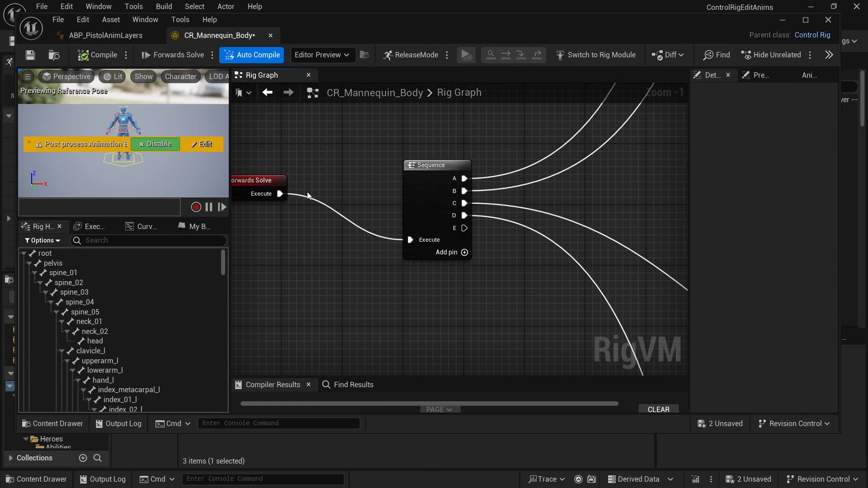
pyautogui.moveTo(305, 282); pyautogui.dragTo(350, 271, button='right')
pyautogui.moveTo(435, 303); pyautogui.dragTo(394, 297, button='right')
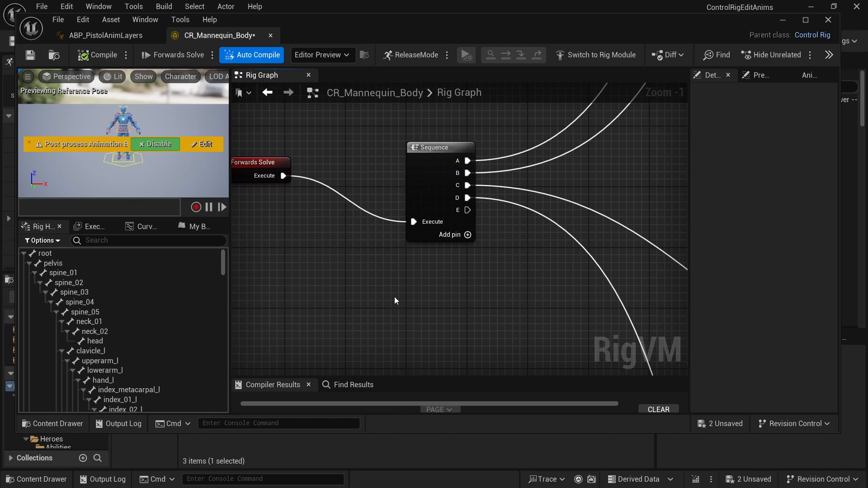
pyautogui.rightClick(330, 292)
pyautogui.write('get transform')
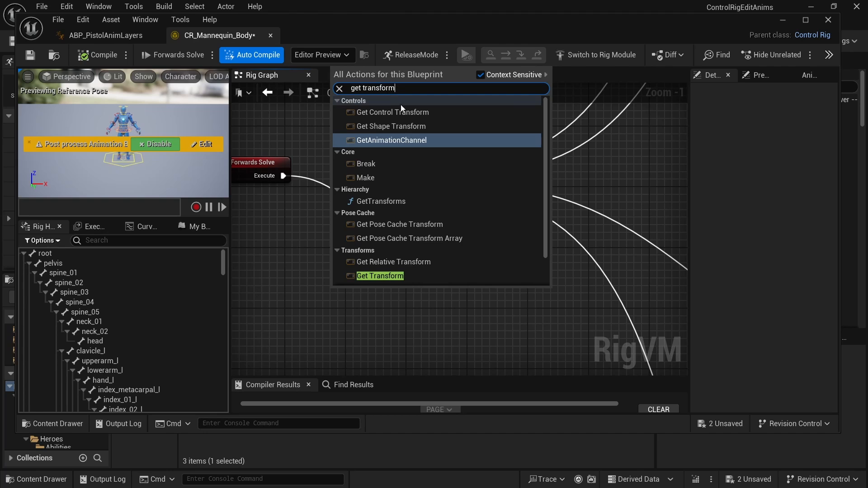
pyautogui.click(370, 276)
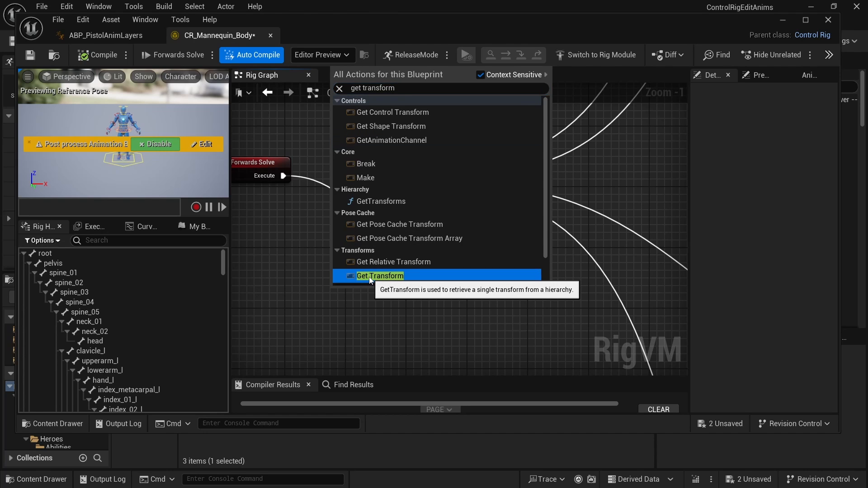
pyautogui.moveTo(446, 281); pyautogui.dragTo(442, 145, button='right')
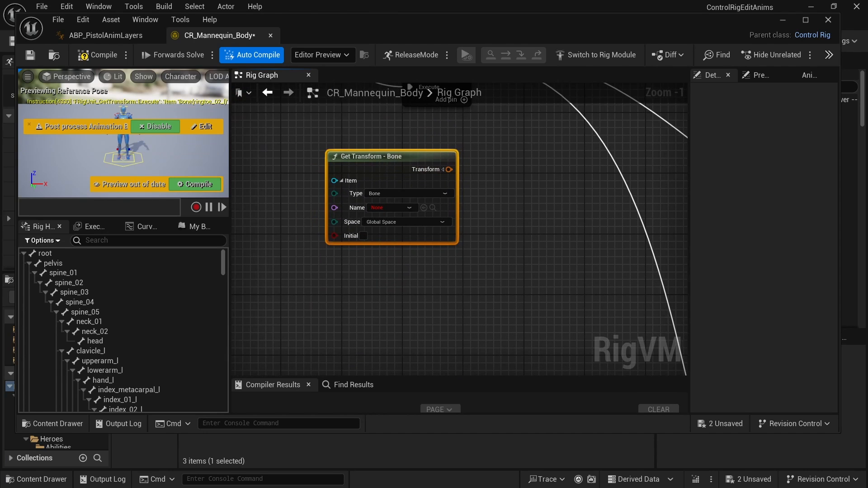
pyautogui.moveTo(523, 217); pyautogui.dragTo(462, 229, button='right')
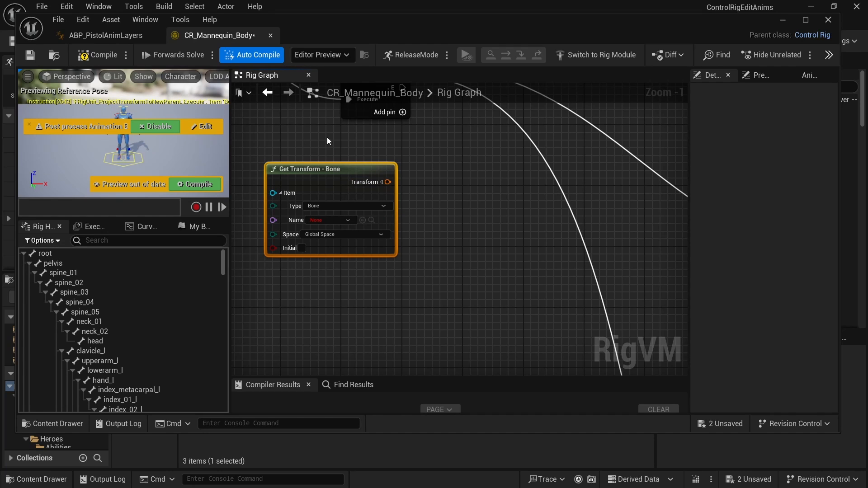
# Set the Get Transform node's bone to foot_r and shift the node slightly away from the execution wires.
pyautogui.scroll(1, 327, 220)
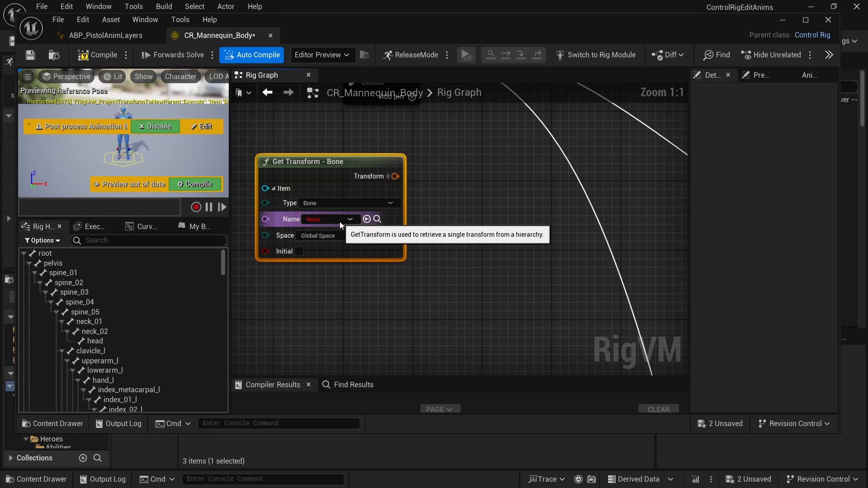
pyautogui.click(340, 220)
pyautogui.write('foot')
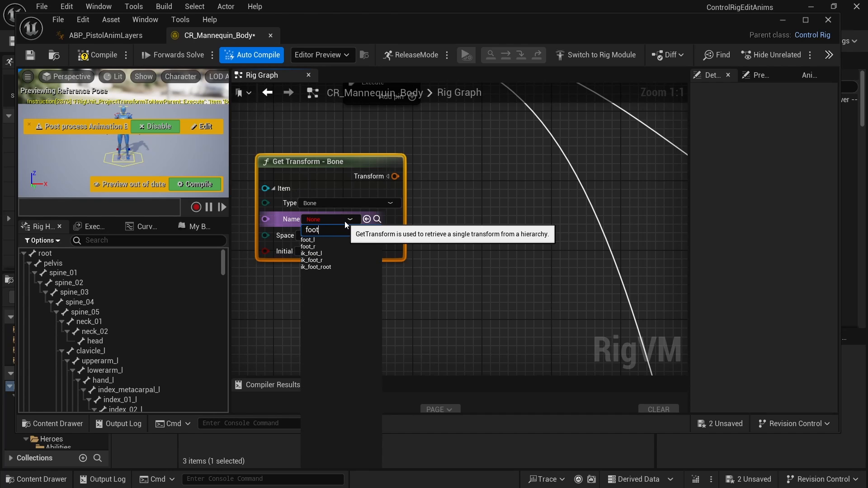
pyautogui.click(308, 246)
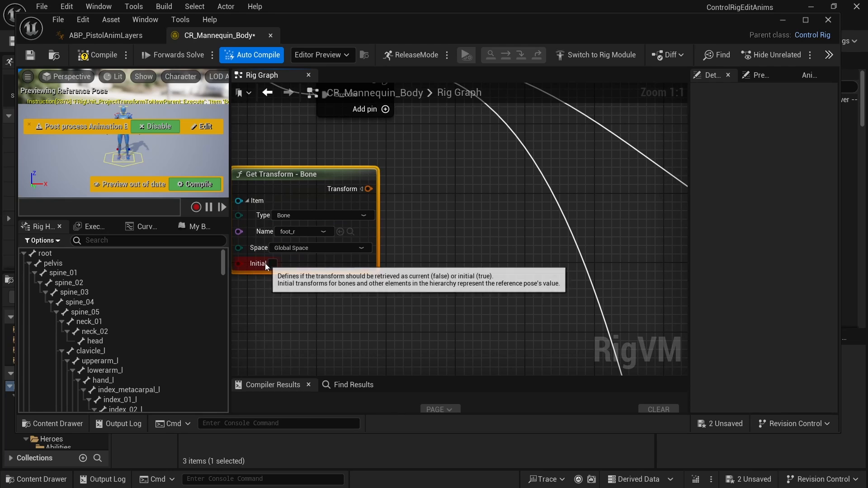
pyautogui.moveTo(387, 296); pyautogui.dragTo(424, 314, button='right')
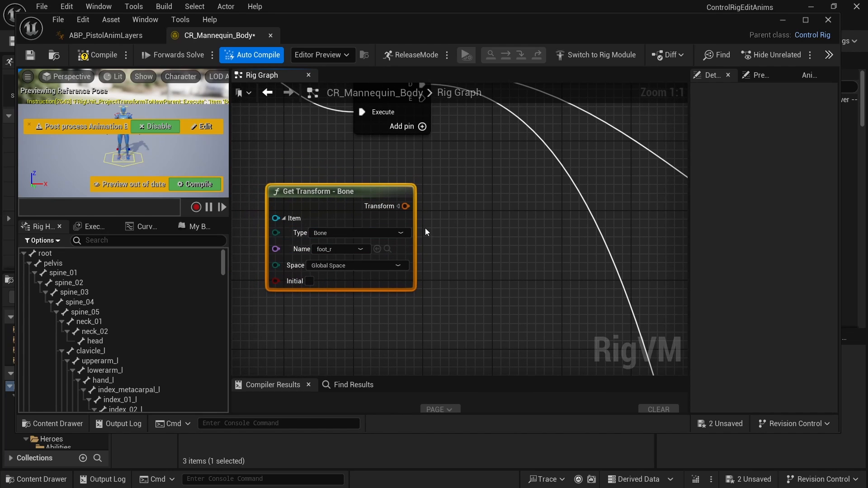
pyautogui.moveTo(368, 190); pyautogui.dragTo(342, 198)
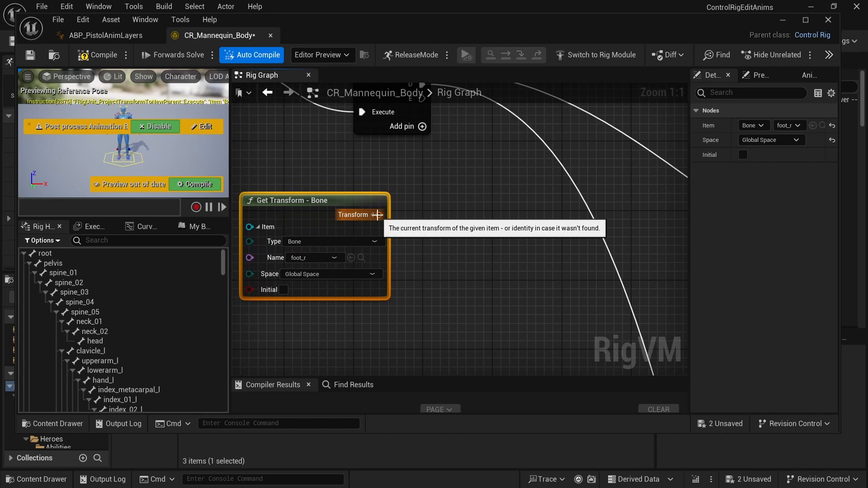
# Add a Set Transform node beside the Get Transform node and target the ik_foot_r bone.
pyautogui.rightClick(499, 223)
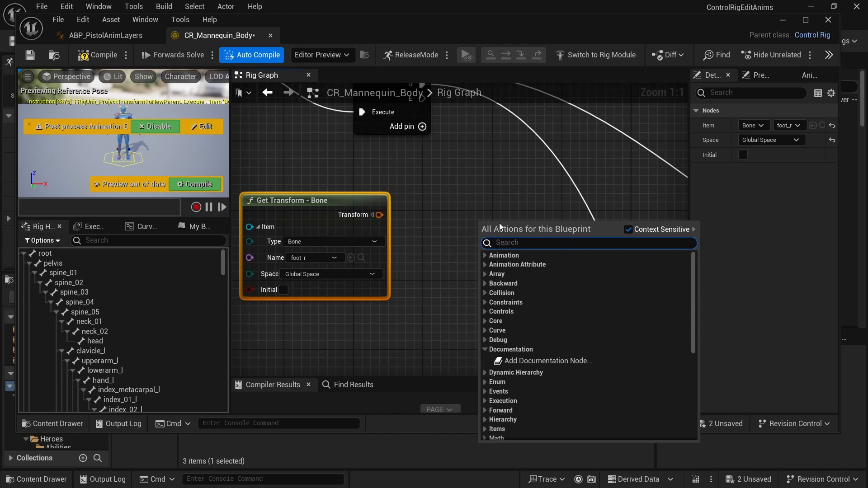
pyautogui.write('set transform')
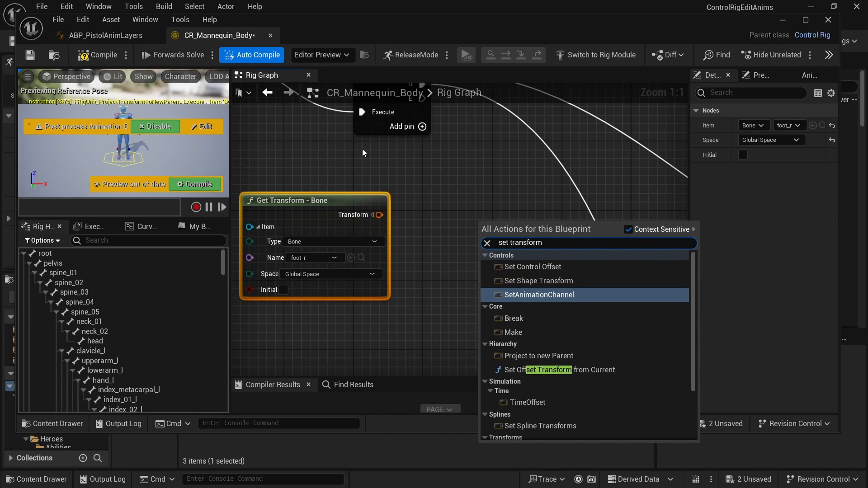
pyautogui.scroll(-1, 534, 281)
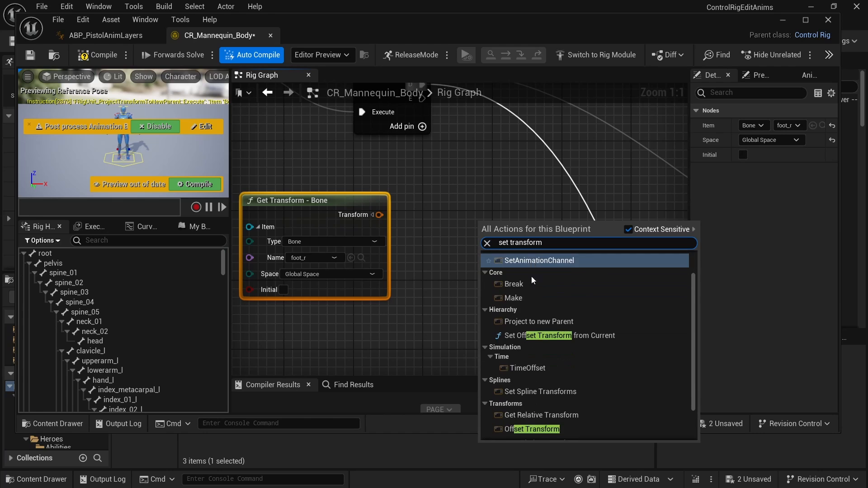
pyautogui.scroll(-2, 540, 362)
pyautogui.click(528, 405)
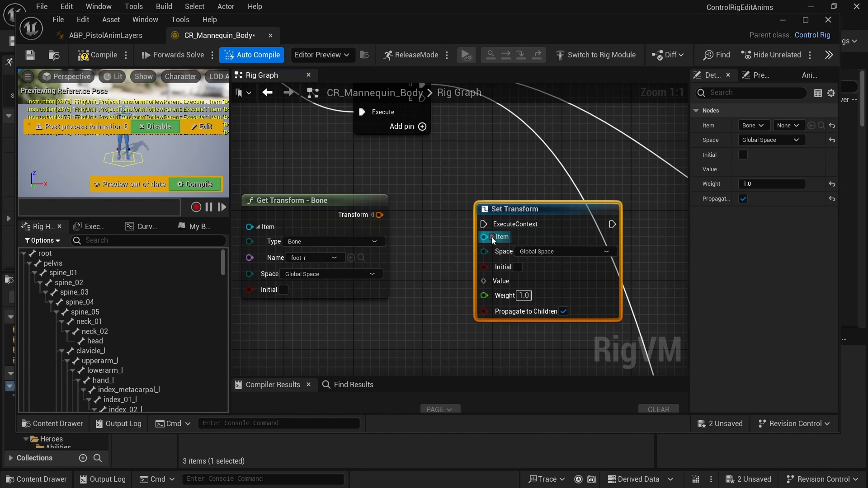
pyautogui.click(492, 237)
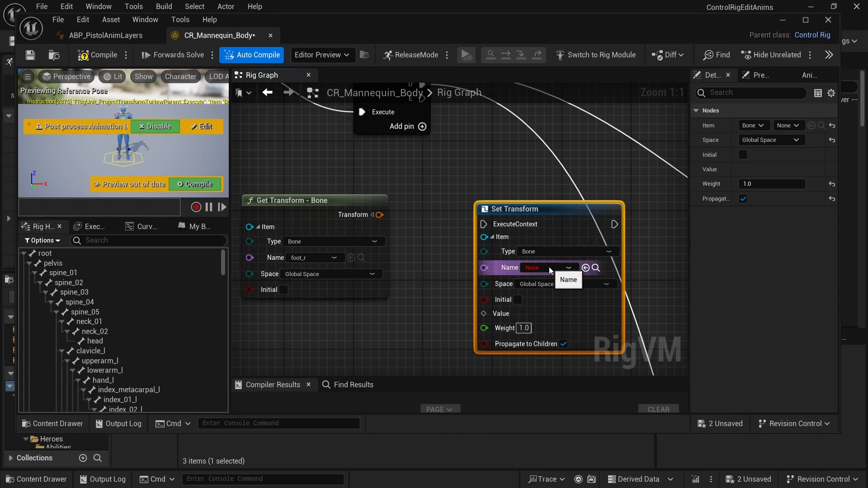
pyautogui.click(549, 267)
pyautogui.write('Ik')
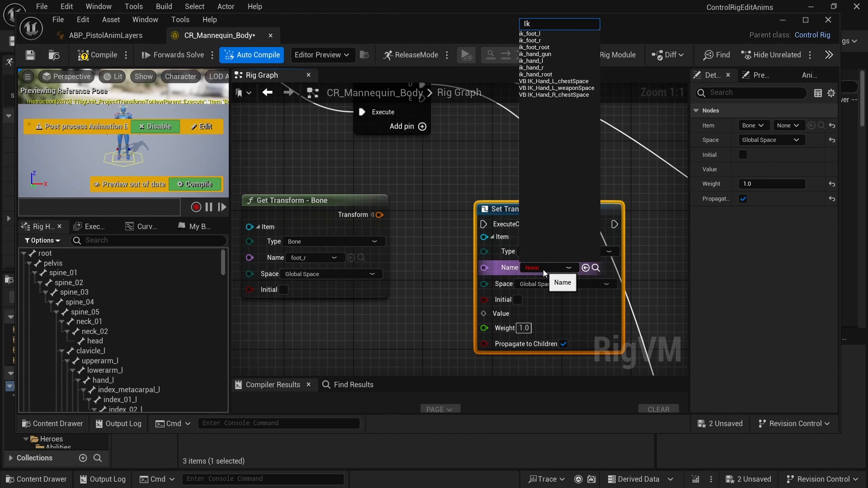
pyautogui.click(538, 40)
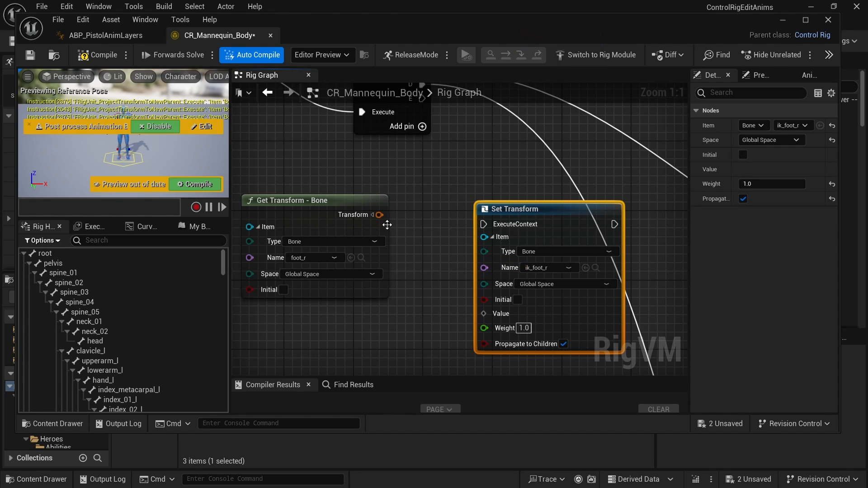
# Feed the foot_r transform into the ik_foot_r Set Transform's Value and connect Sequence output E to its ExecuteContext.
pyautogui.moveTo(378, 215); pyautogui.dragTo(483, 313)
pyautogui.moveTo(407, 170); pyautogui.dragTo(425, 206, button='right')
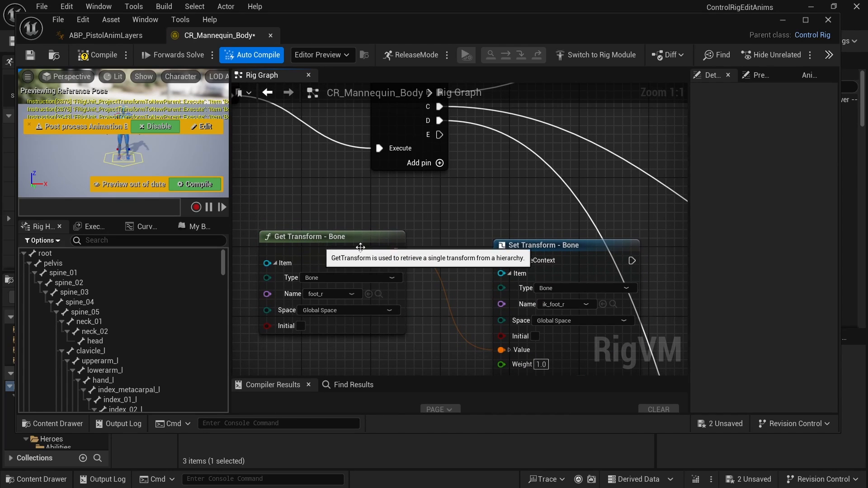
pyautogui.moveTo(558, 246); pyautogui.dragTo(565, 221)
pyautogui.moveTo(502, 188); pyautogui.dragTo(426, 205, button='right')
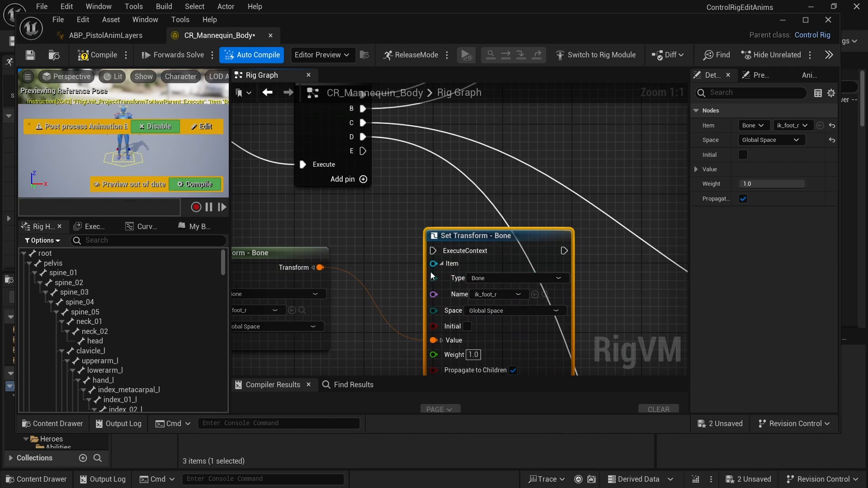
pyautogui.moveTo(362, 151); pyautogui.dragTo(433, 250)
pyautogui.moveTo(400, 269); pyautogui.dragTo(455, 196, button='right')
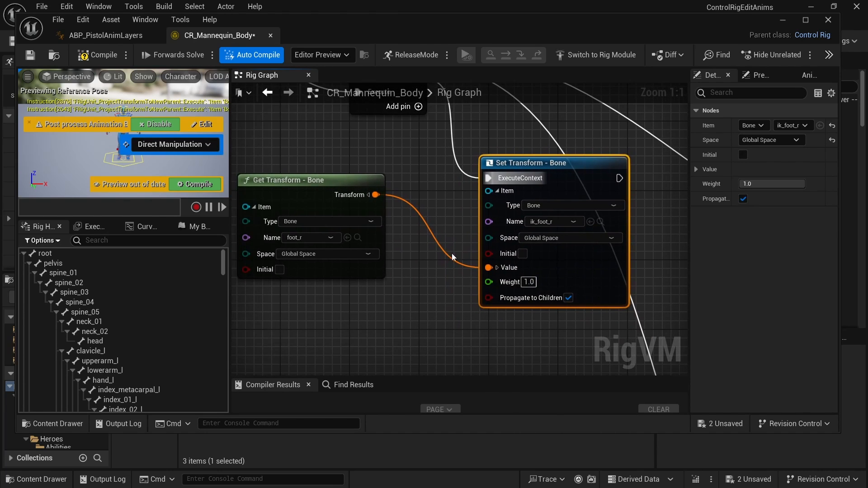
# Duplicate the Get Transform and Set Transform pair and place the copies directly below the originals.
pyautogui.moveTo(438, 310)
pyautogui.mouseDown(button='right')
pyautogui.moveTo(487, 296)
pyautogui.moveTo(409, 279)
pyautogui.mouseUp(button='right')
pyautogui.moveTo(331, 323); pyautogui.dragTo(571, 199)
pyautogui.moveTo(415, 372); pyautogui.dragTo(430, 204, button='right')
pyautogui.click(430, 204)
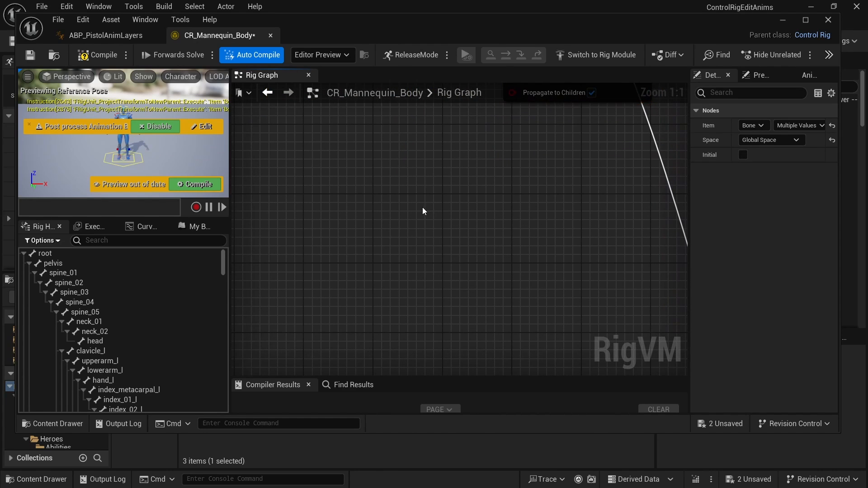
pyautogui.hotkey('ctrl', 'v')
pyautogui.moveTo(448, 145); pyautogui.dragTo(385, 202, button='right')
pyautogui.moveTo(503, 257); pyautogui.dragTo(470, 183)
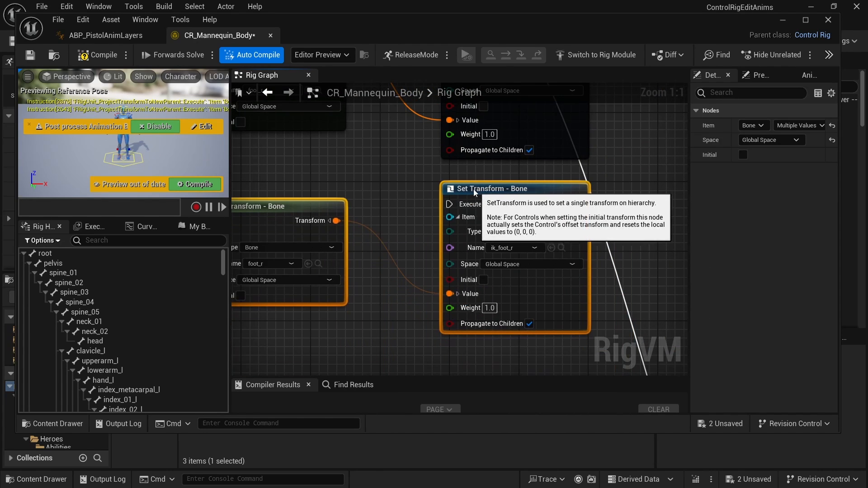
pyautogui.moveTo(395, 190); pyautogui.dragTo(443, 194, button='right')
# Set the duplicated Get Transform node's bone to foot_l.
pyautogui.click(335, 266)
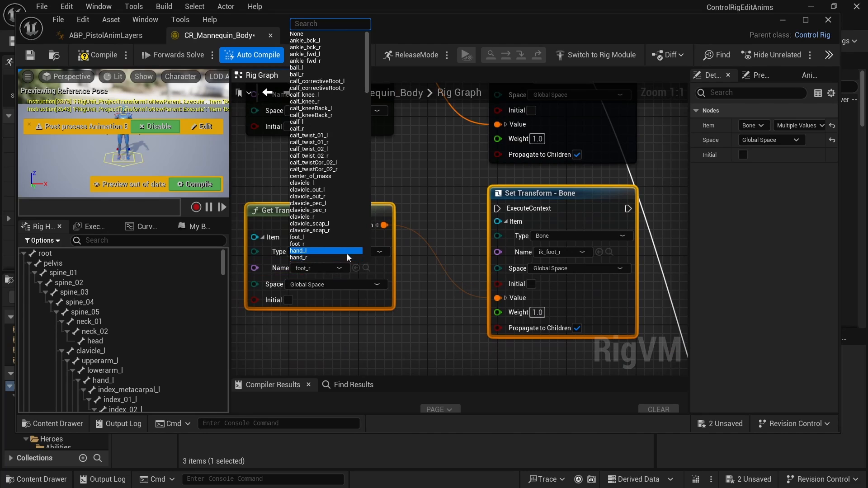
pyautogui.write('foot_')
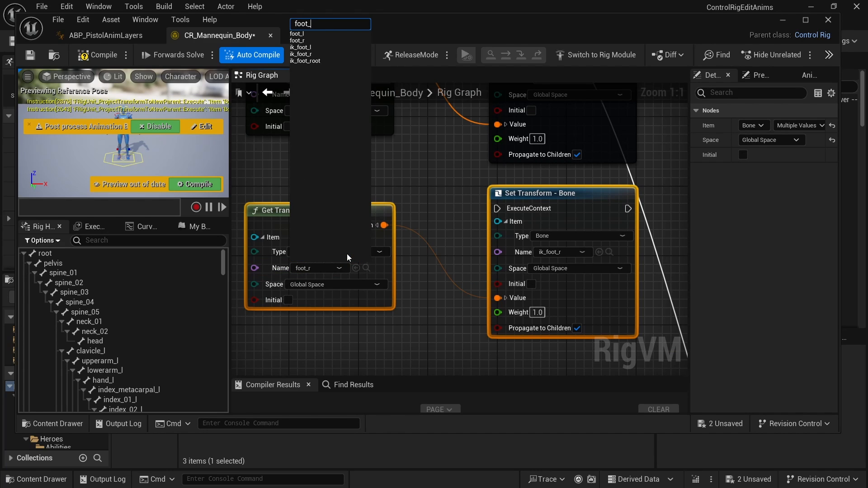
pyautogui.click(311, 35)
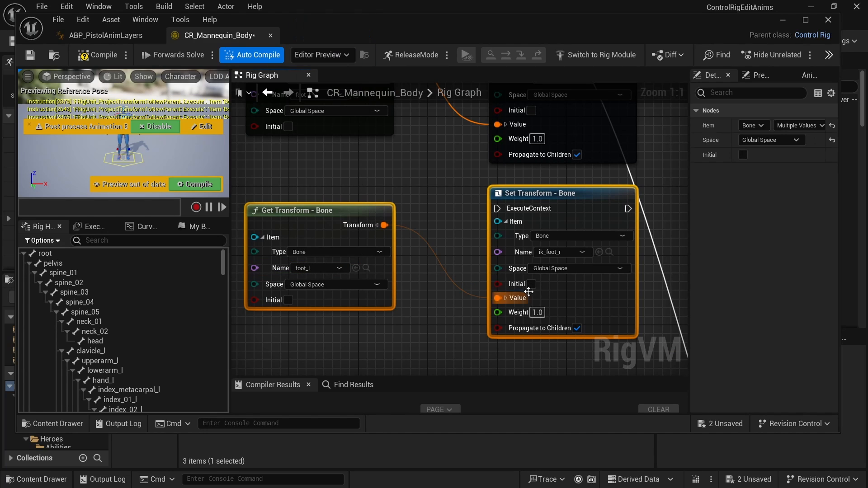
# Set the duplicated Set Transform node's bone to ik_foot_l and chain its ExecuteContext from the ik_foot_r Set Transform node.
pyautogui.click(560, 252)
pyautogui.write('foot')
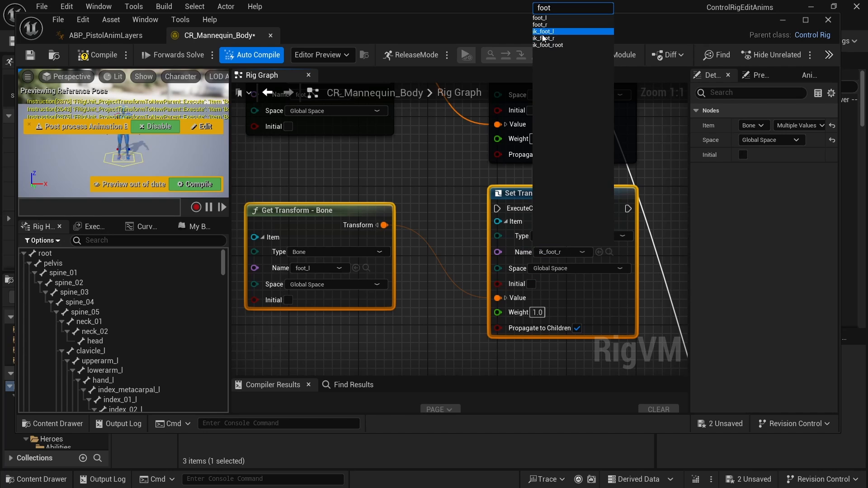
pyautogui.click(543, 39)
pyautogui.moveTo(432, 162); pyautogui.dragTo(279, 240, button='right')
# Compile the CR_Mannequin_Body control rig and save it.
pyautogui.click(97, 55)
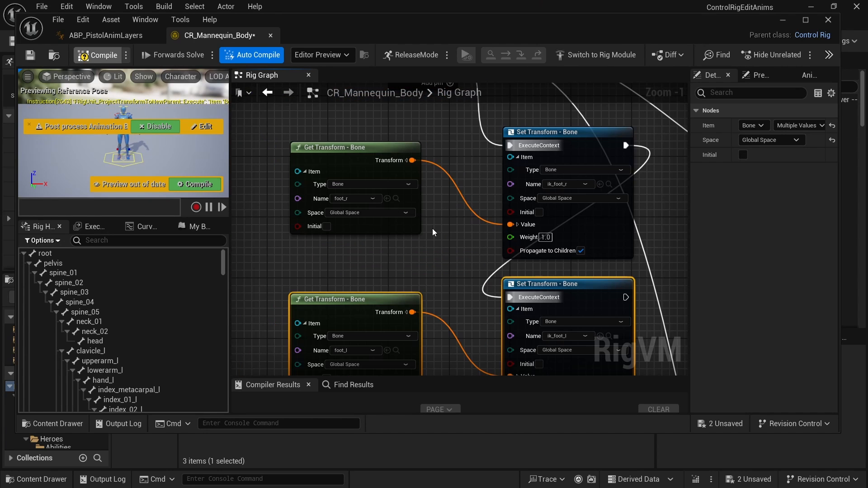
pyautogui.moveTo(453, 268); pyautogui.dragTo(449, 217, button='right')
pyautogui.scroll(-1, 416, 243)
pyautogui.hotkey('ctrl', 's')
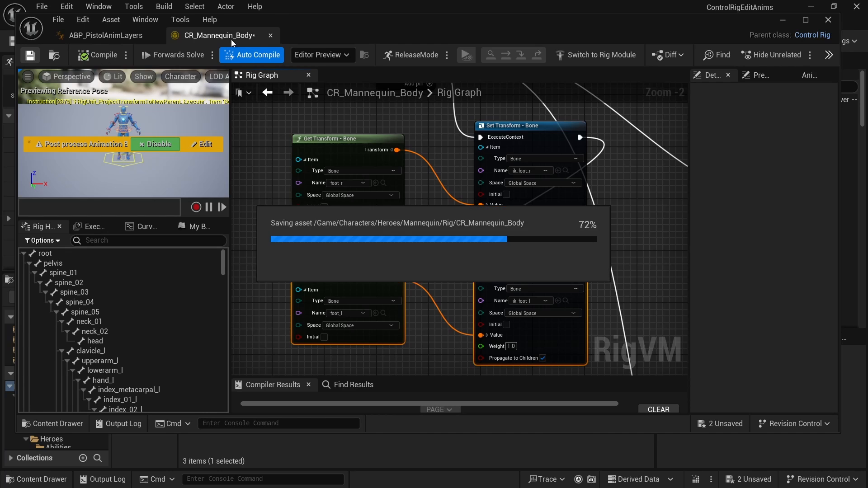
# Return to the level editor's Sequencer, save the Driving_MM_Pistol_IdleBreak_ScanLower sequence, and minimize the blueprint window.
pyautogui.click(105, 35)
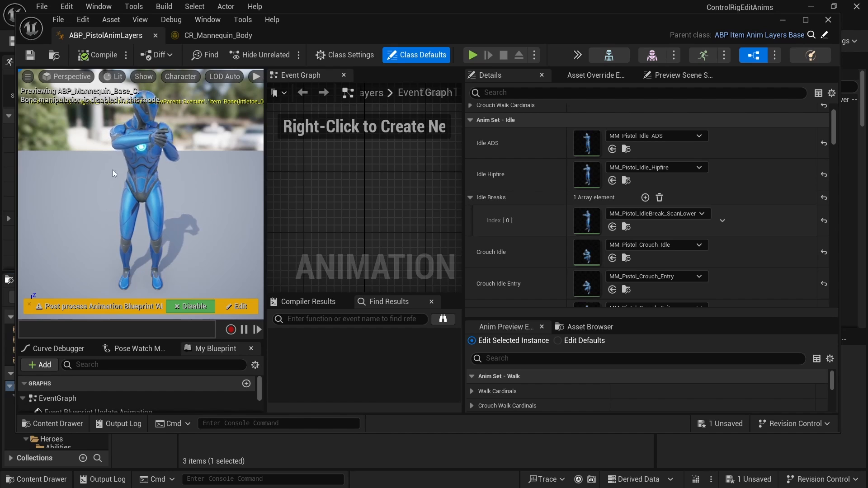
pyautogui.moveTo(317, 38); pyautogui.dragTo(325, 175)
pyautogui.moveTo(333, 132); pyautogui.dragTo(324, 375)
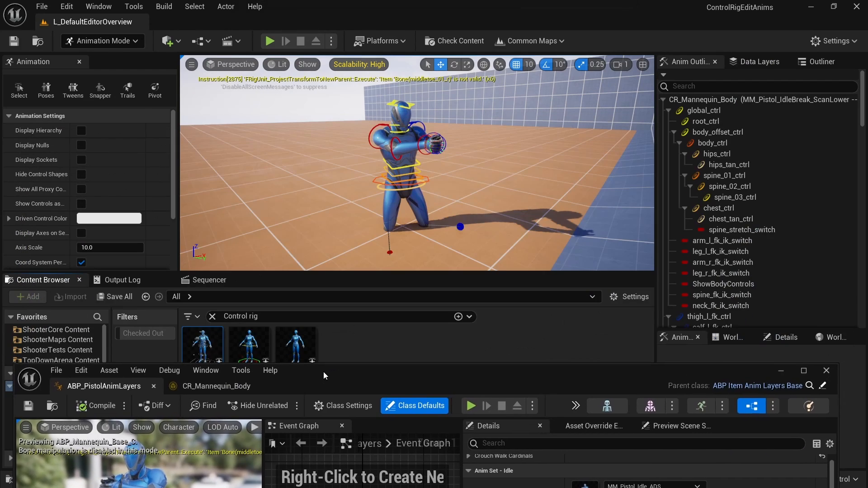
pyautogui.click(209, 280)
pyautogui.moveTo(303, 272); pyautogui.dragTo(304, 254)
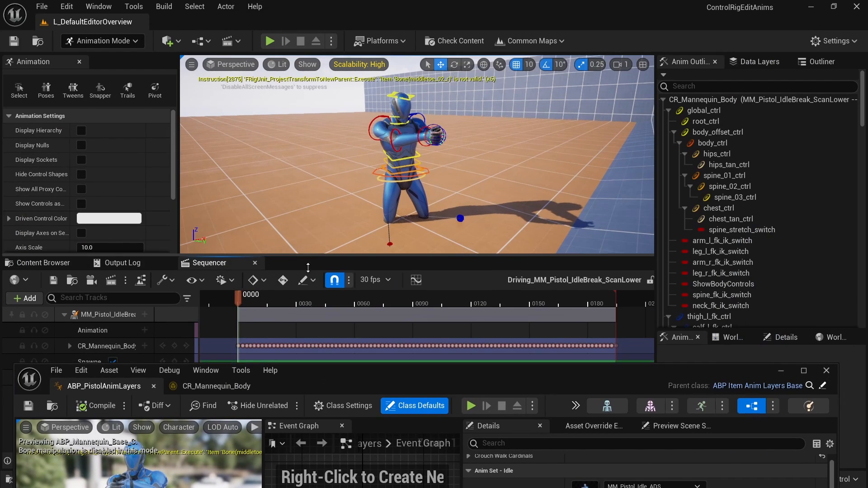
pyautogui.moveTo(306, 379); pyautogui.dragTo(296, 419)
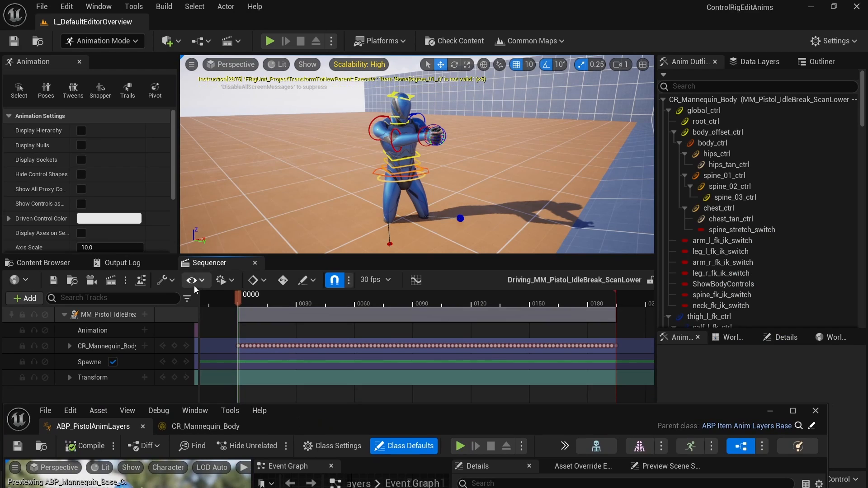
pyautogui.click(57, 283)
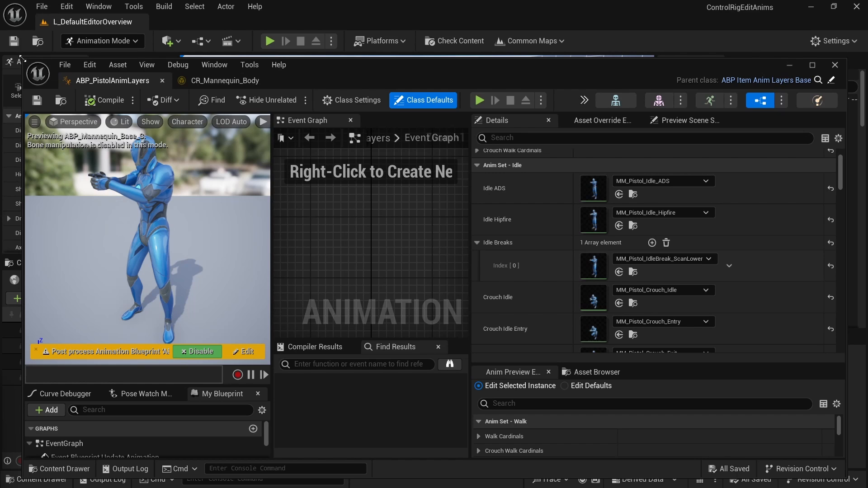
pyautogui.moveTo(23, 61); pyautogui.dragTo(64, 80)
pyautogui.click(789, 85)
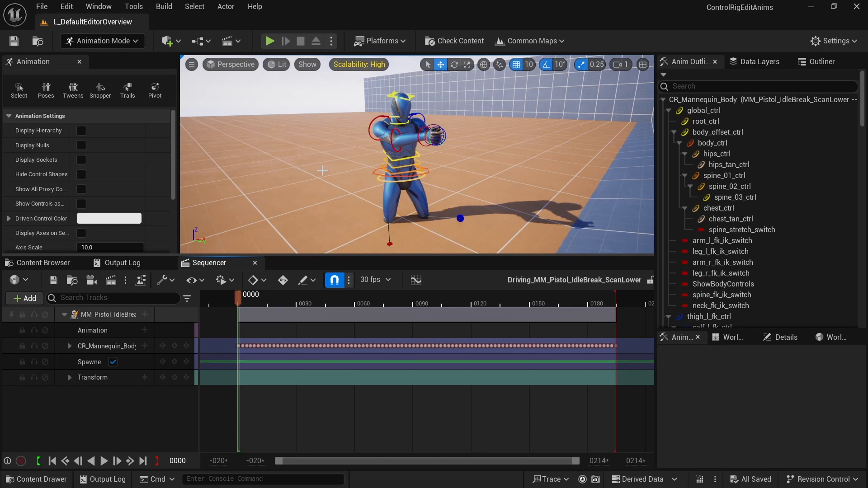
# Find the SK_Pistol skeletal mesh with the search "SK_ pi" and place it beside the mannequin at about X 90, Y 30, Z 50.
pyautogui.press('d')
pyautogui.moveTo(464, 153); pyautogui.dragTo(375, 169, button='right')
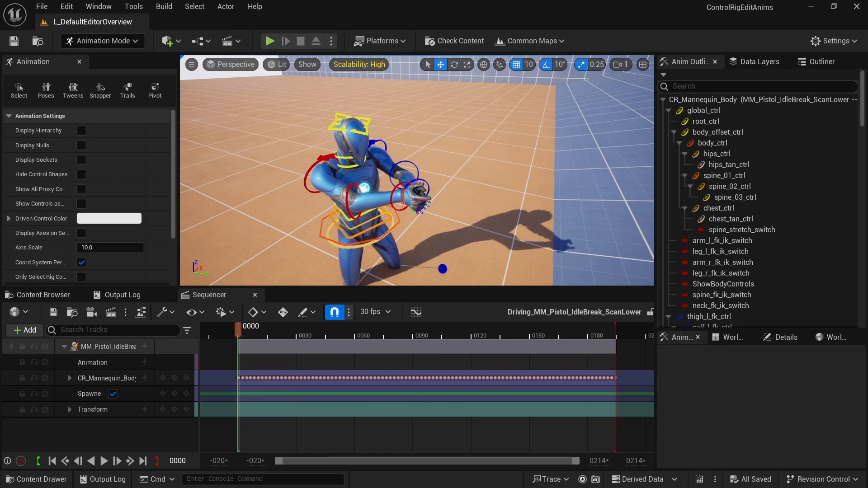
pyautogui.press('s')
pyautogui.moveTo(441, 185); pyautogui.dragTo(434, 159, button='right')
pyautogui.moveTo(300, 126); pyautogui.dragTo(312, 118, button='right')
pyautogui.press('w')
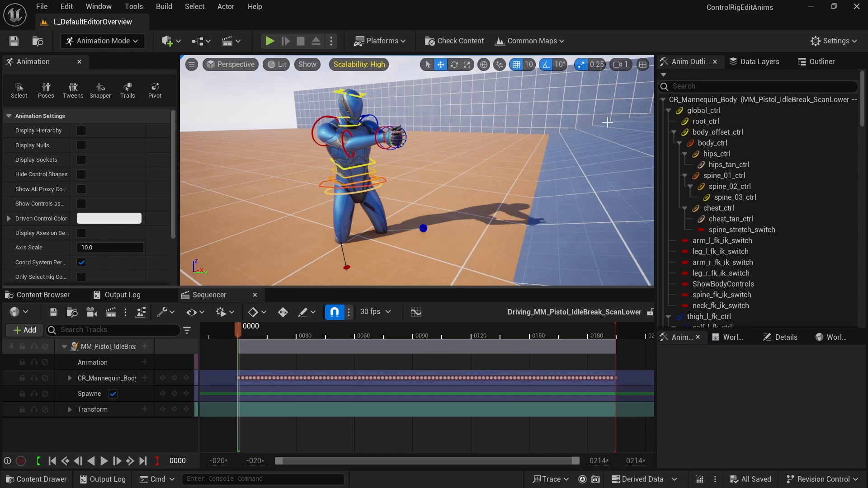
pyautogui.click(43, 295)
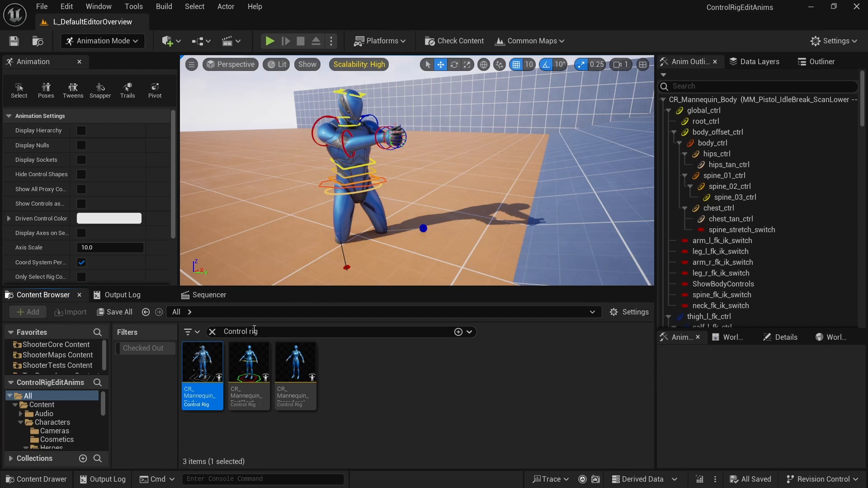
pyautogui.moveTo(259, 331); pyautogui.dragTo(141, 318)
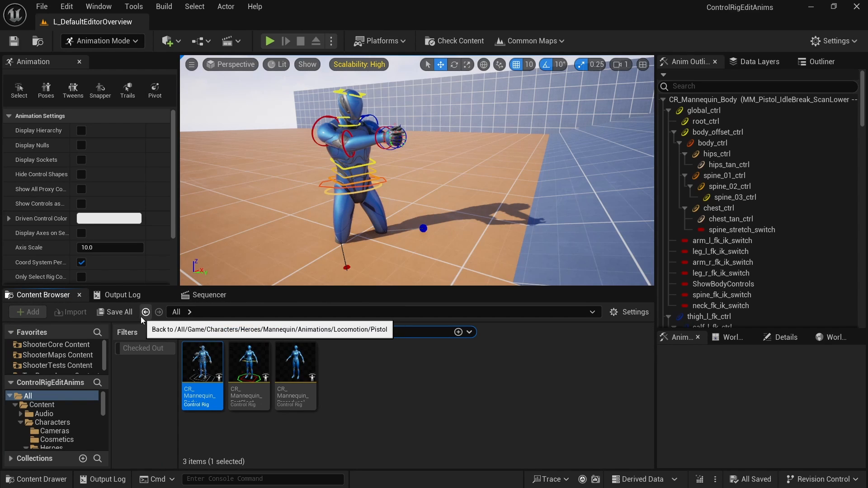
pyautogui.write('pistol')
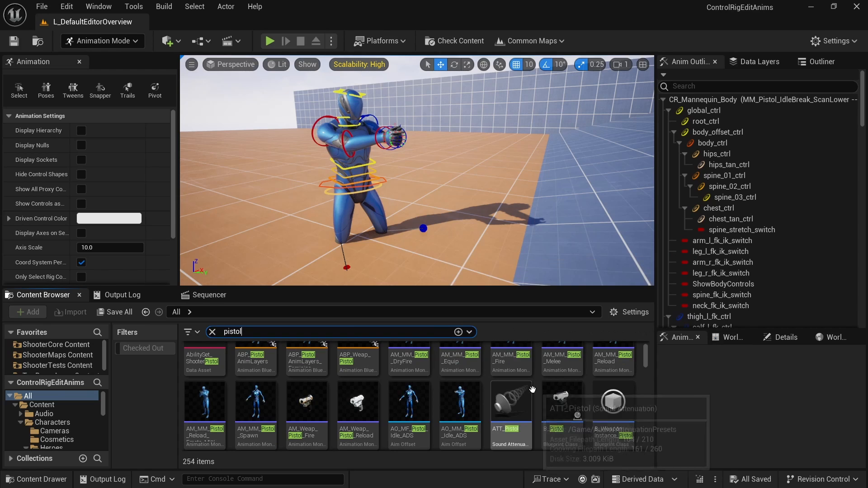
pyautogui.write('S')
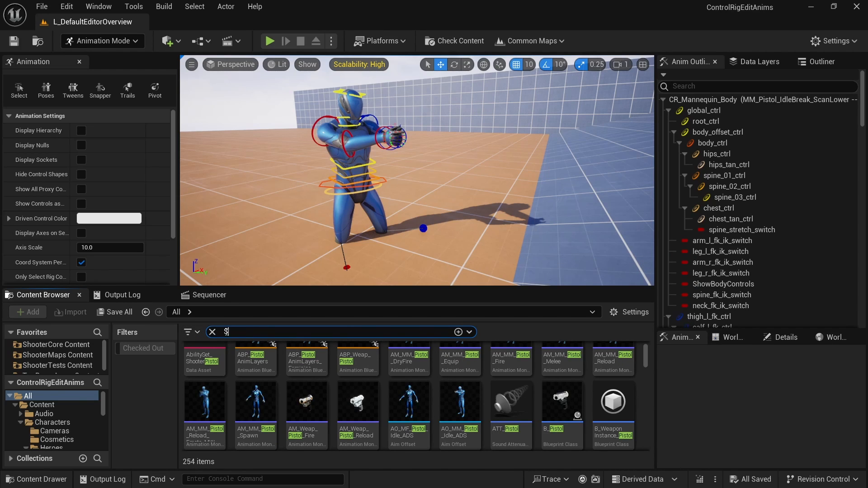
pyautogui.write('K_ pi')
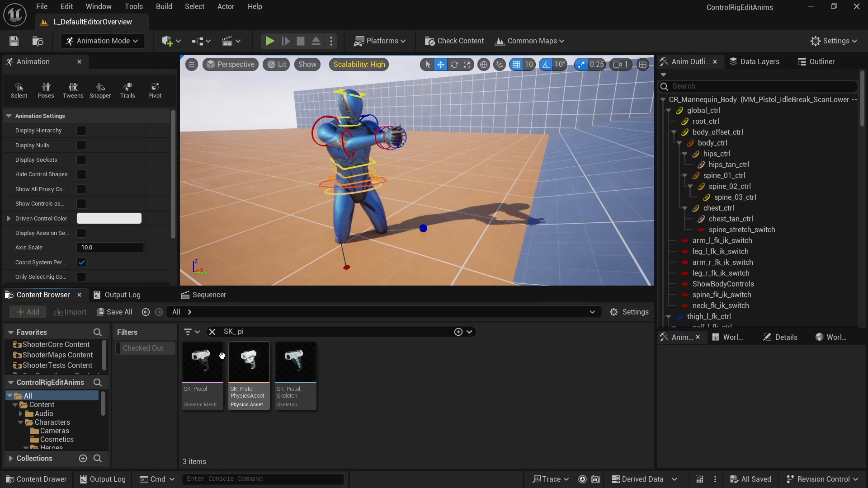
pyautogui.moveTo(215, 360)
pyautogui.moveTo(215, 360); pyautogui.dragTo(434, 207)
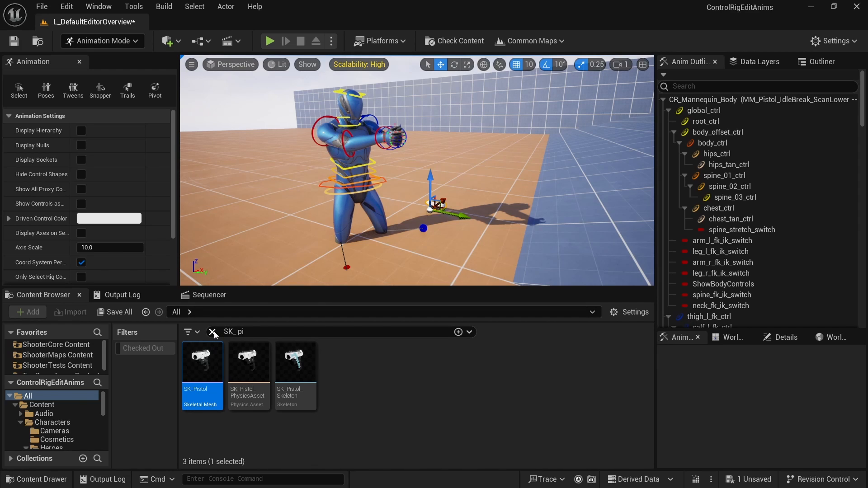
# Add the SK_Pistol actor from the level to the Driving_MM_Pistol_IdleBreak_ScanLower sequence.
pyautogui.click(207, 294)
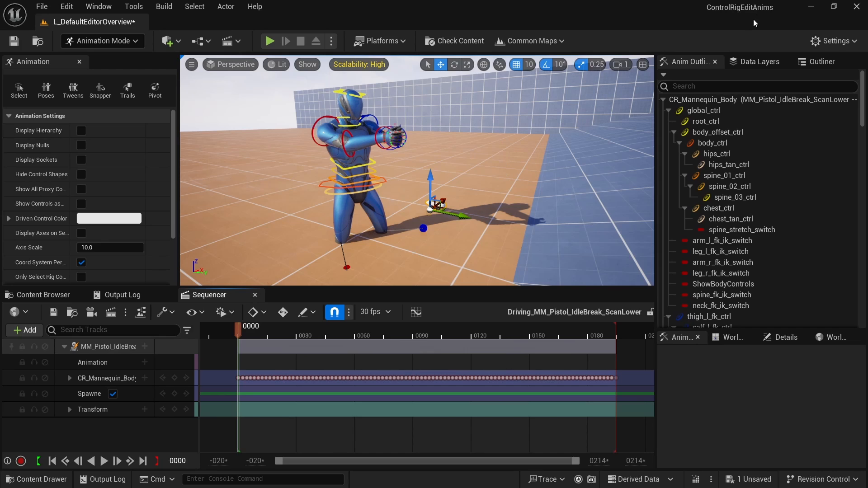
pyautogui.click(816, 61)
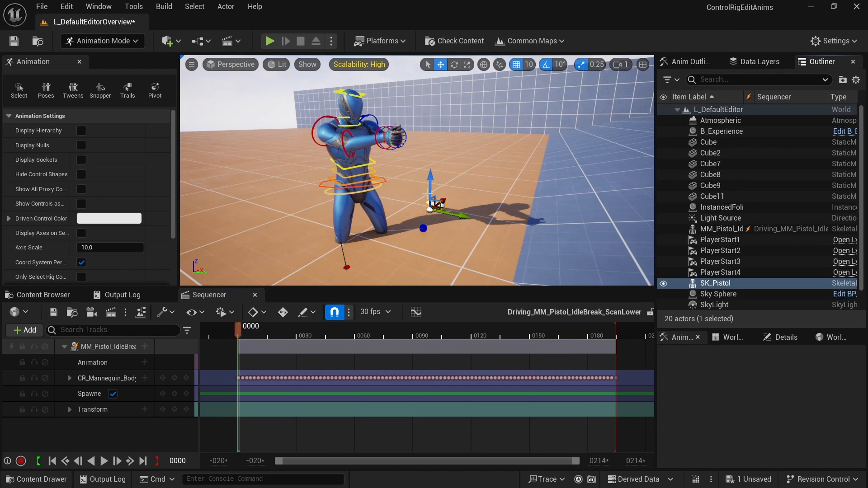
pyautogui.click(27, 331)
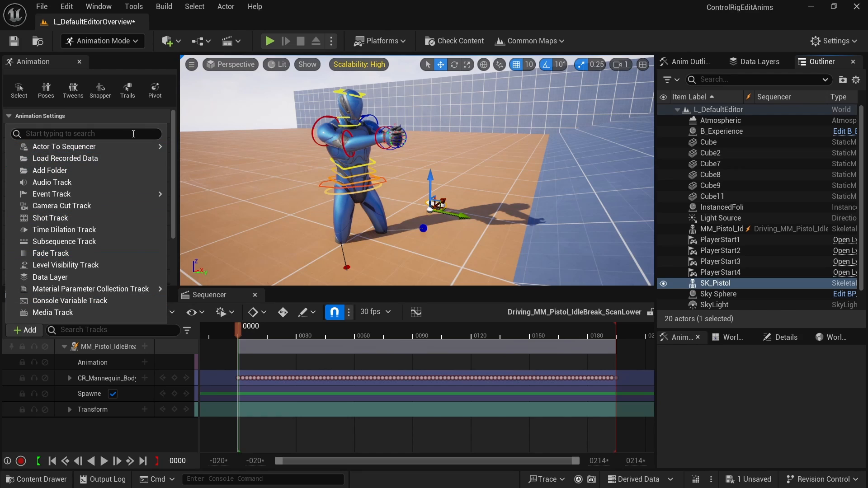
pyautogui.moveTo(102, 148)
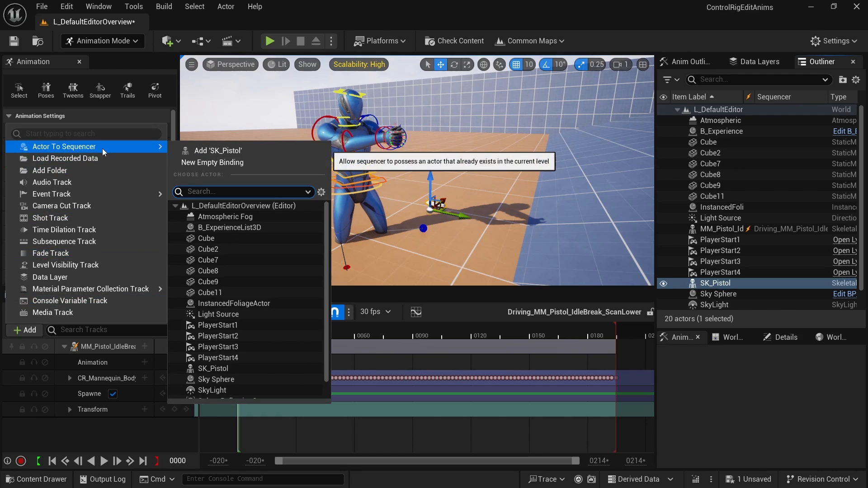
pyautogui.click(225, 151)
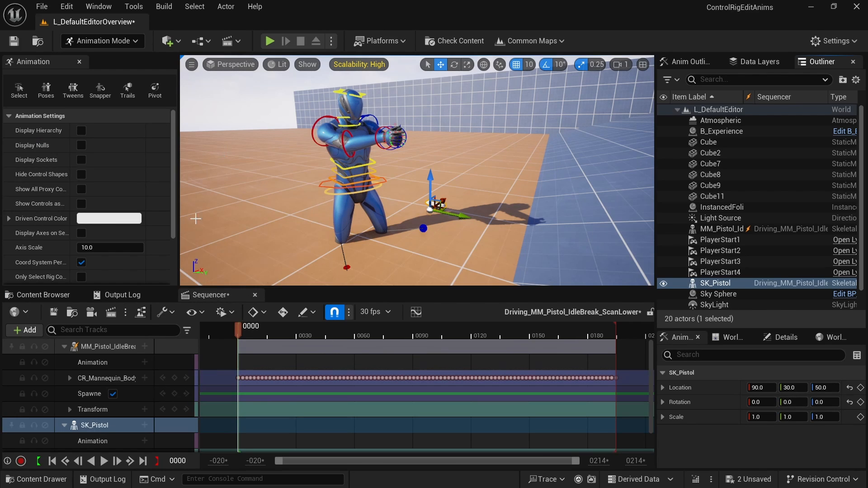
# Convert the SK_Pistol binding to a spawnable and save the sequence.
pyautogui.rightClick(95, 414)
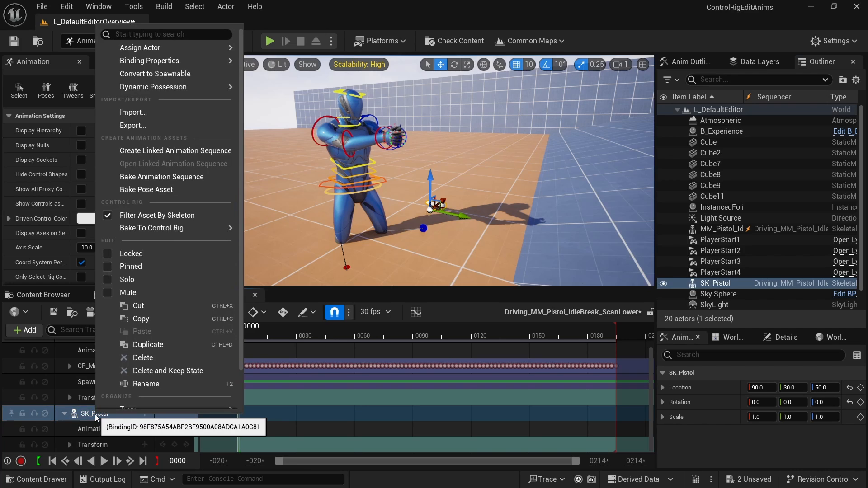
pyautogui.click(162, 72)
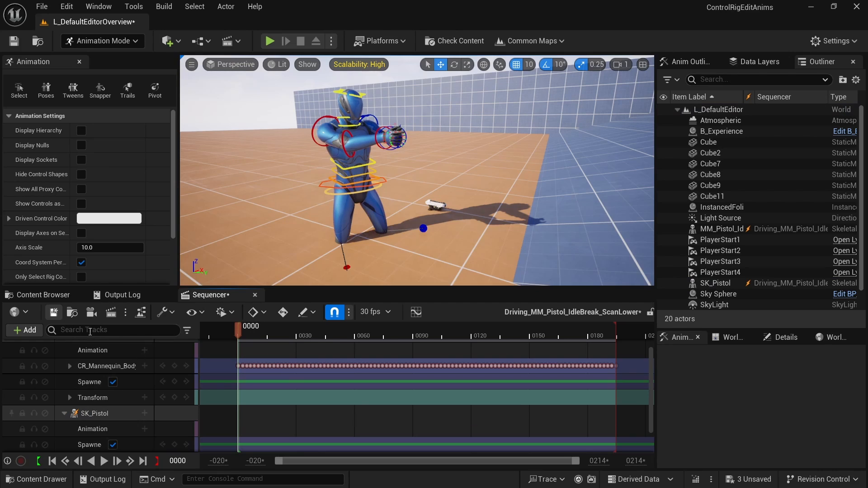
pyautogui.hotkey('ctrl', 's')
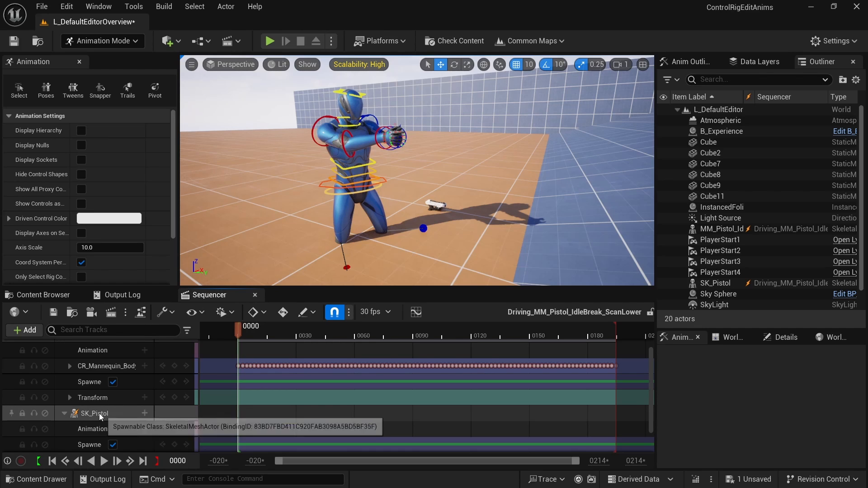
# Create a Parent constraint for SK_Pistol targeting the weapon_r bone of the MM_Pistol_IdleBreak_ScanLower mannequin.
pyautogui.scroll(-1, 121, 413)
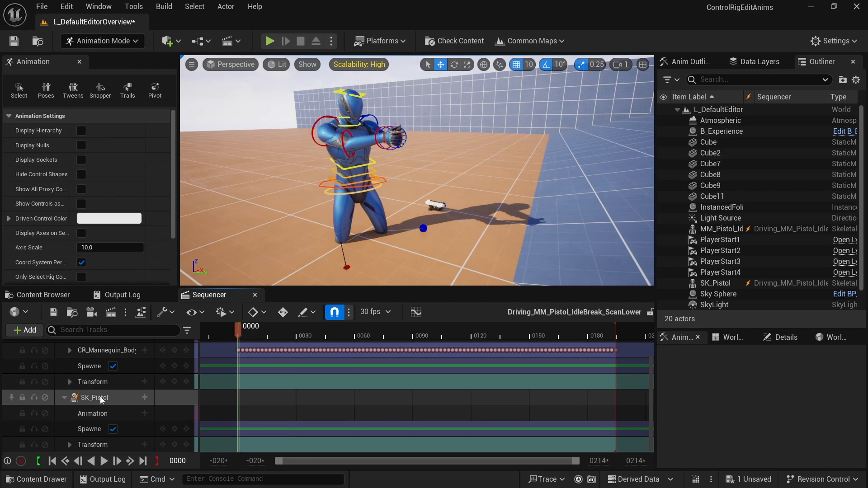
pyautogui.click(99, 397)
pyautogui.scroll(-4, 94, 159)
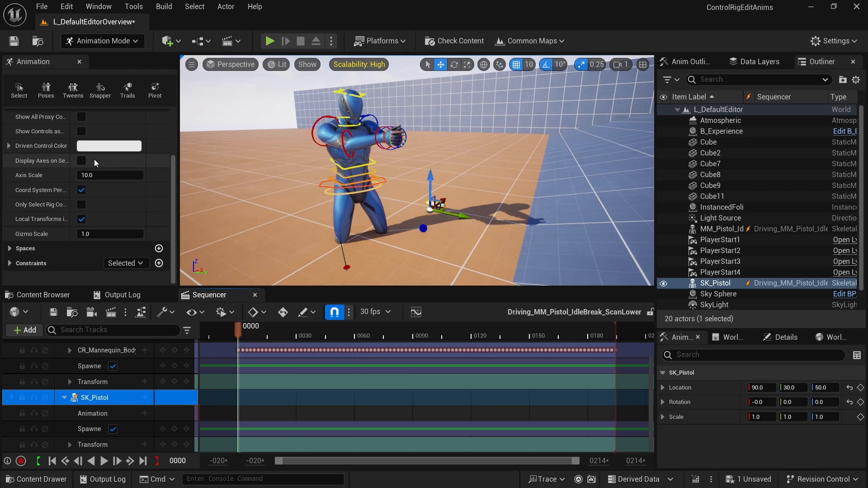
pyautogui.click(159, 264)
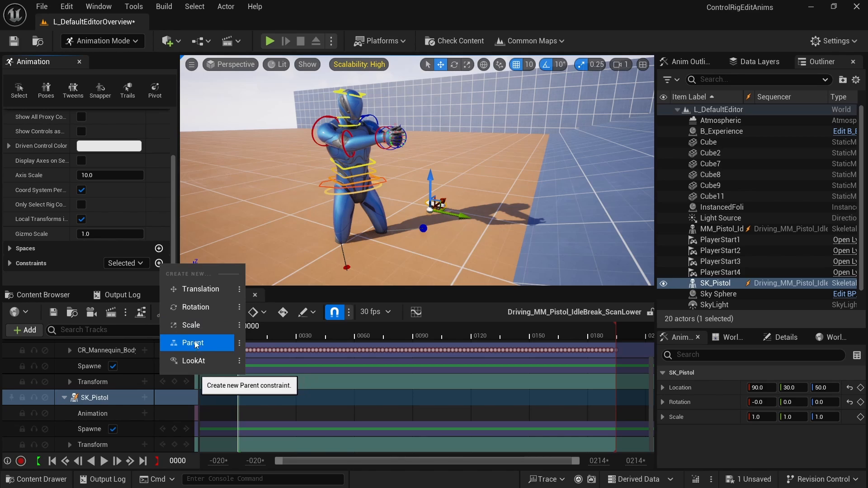
pyautogui.click(100, 276)
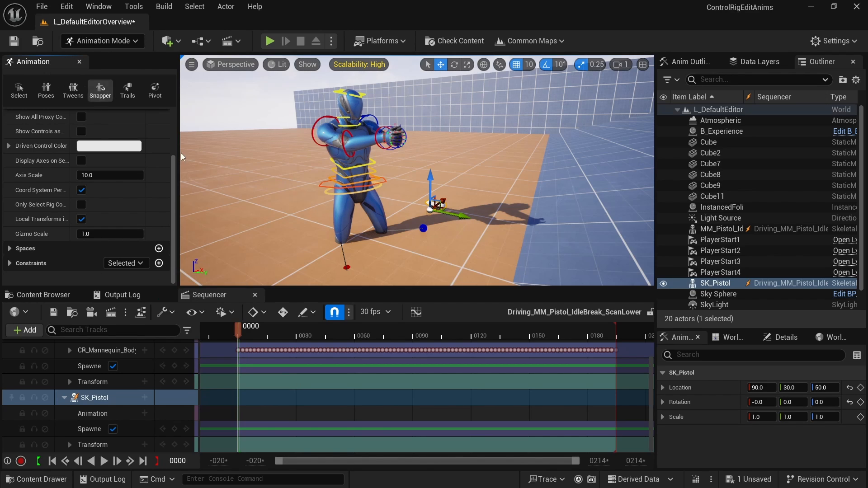
pyautogui.click(159, 264)
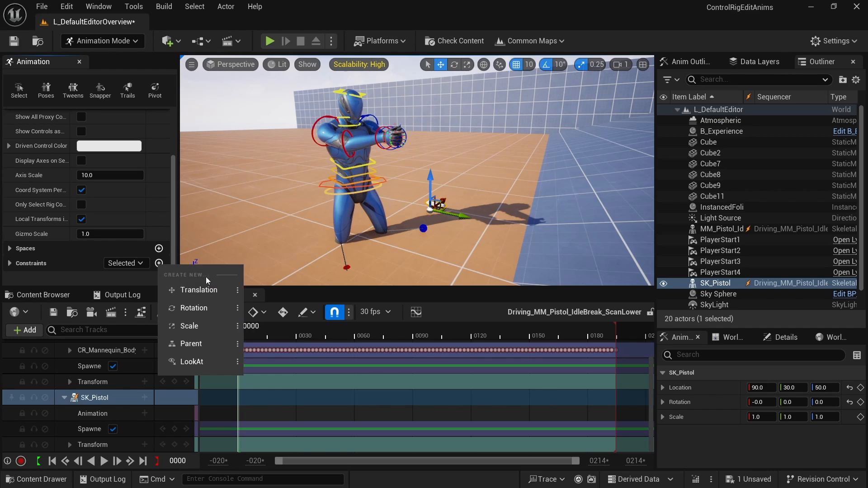
pyautogui.click(193, 344)
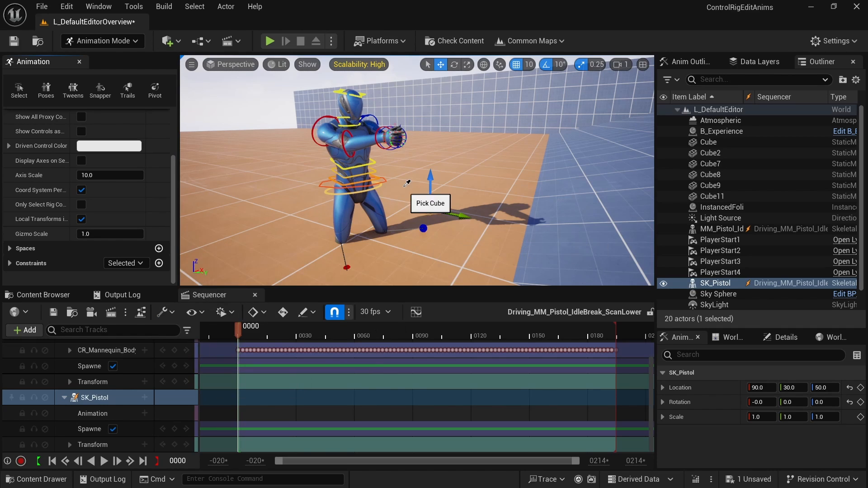
pyautogui.click(364, 139)
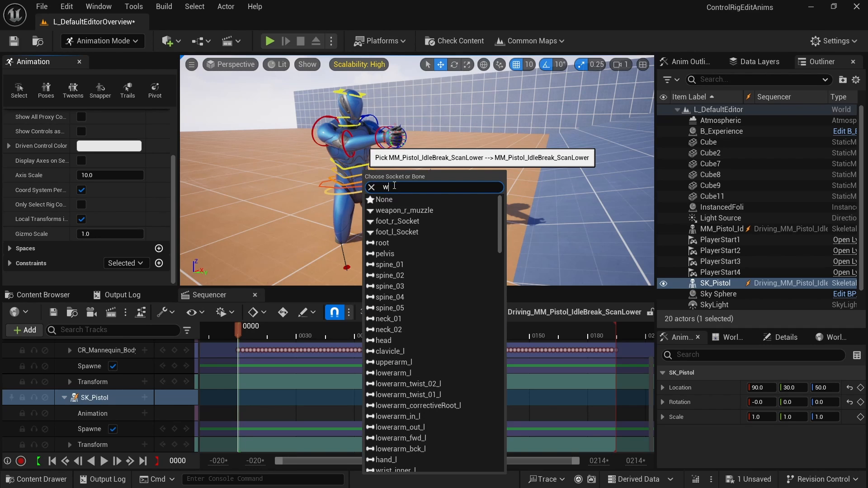
pyautogui.write('weapon')
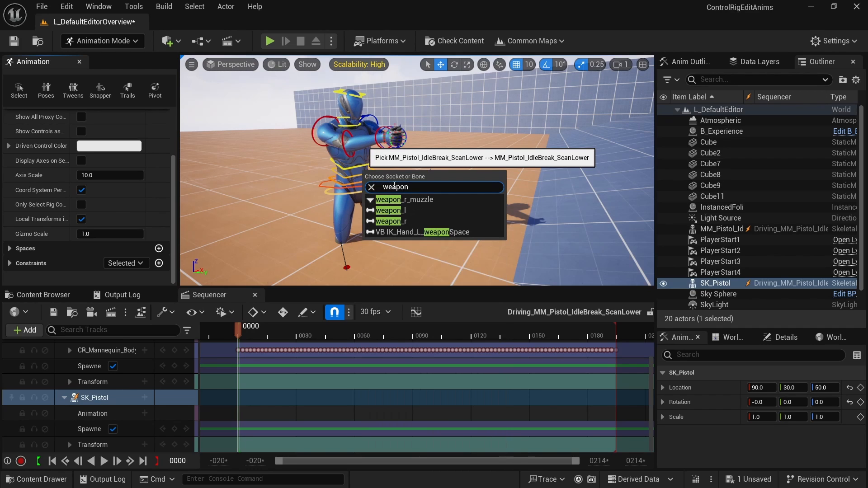
pyautogui.click(405, 220)
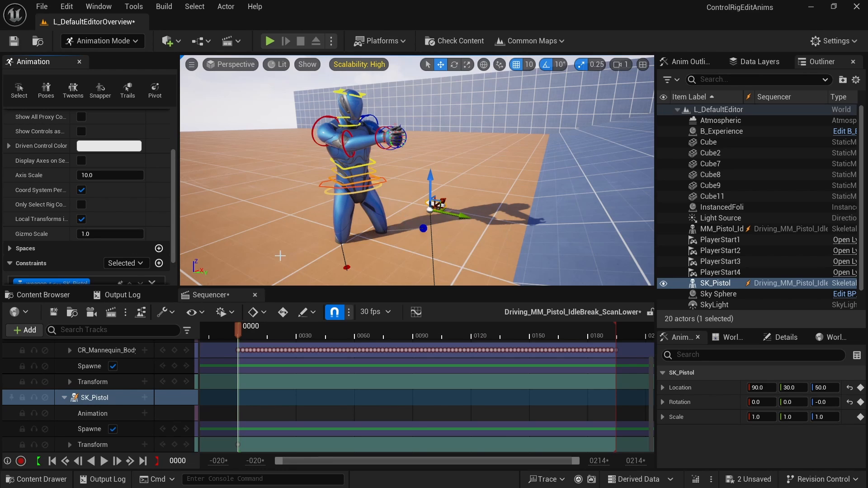
pyautogui.scroll(-2, 111, 199)
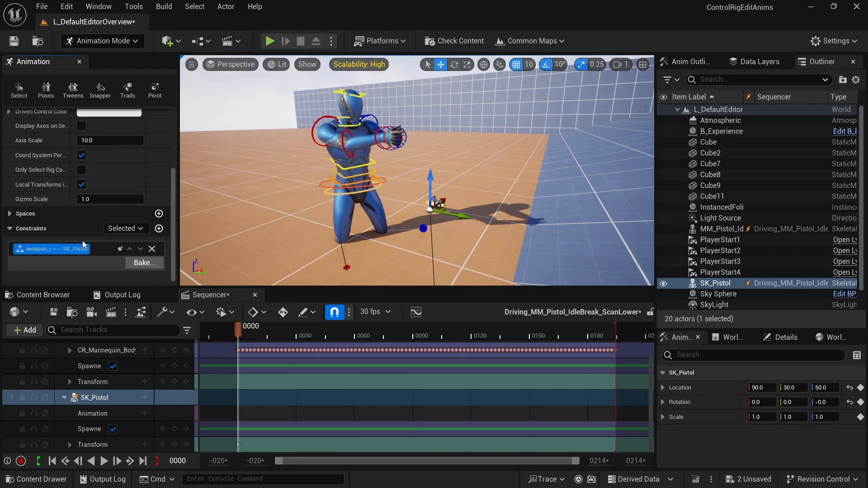
# Reset the offset transform of SK_Pistol's weapon_r constraint, turn off its Dynamic Offset, and save the level.
pyautogui.rightClick(65, 250)
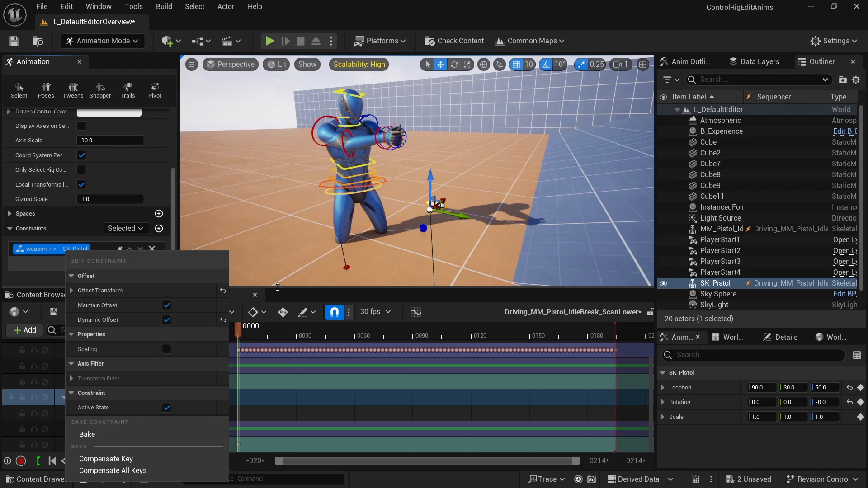
pyautogui.rightClick(222, 293)
pyautogui.click(222, 293)
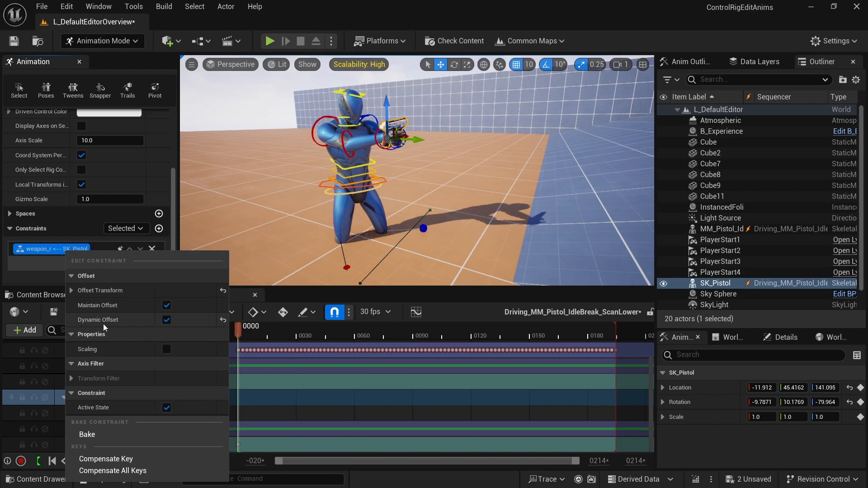
pyautogui.click(167, 320)
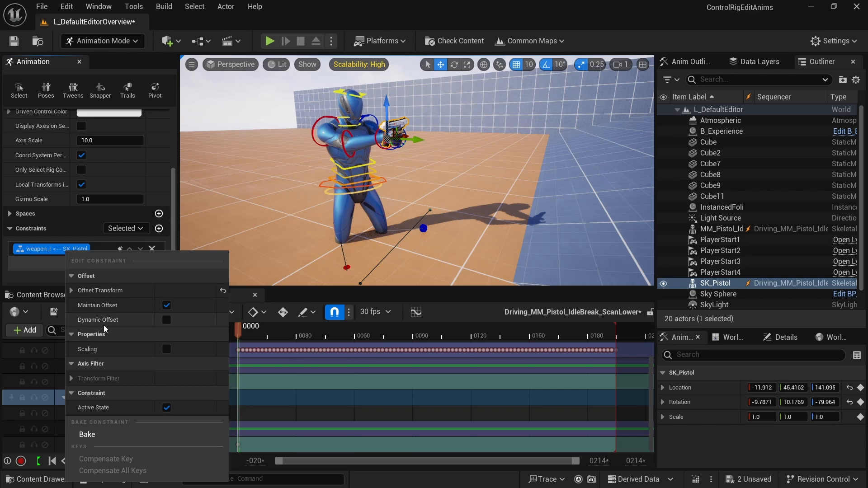
pyautogui.hotkey('ctrl', 's')
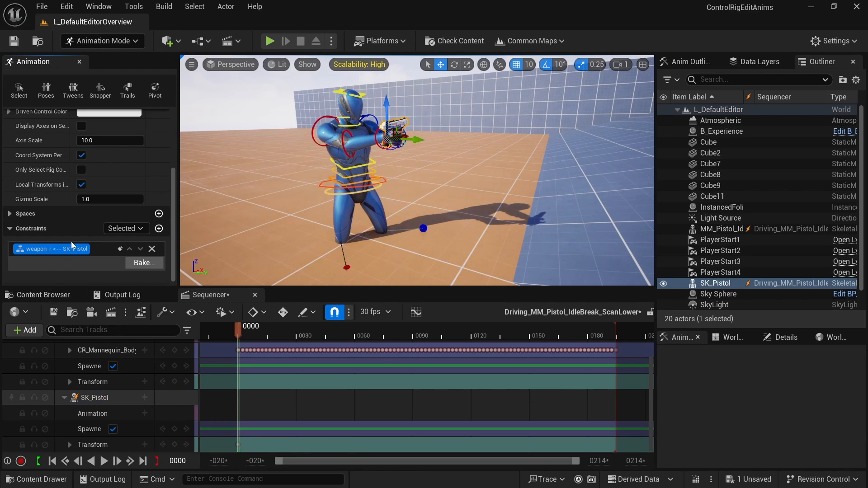
# Find the WID_Pistol asset by searching "WID_Pistol" and open it.
pyautogui.click(44, 295)
pyautogui.click(228, 332)
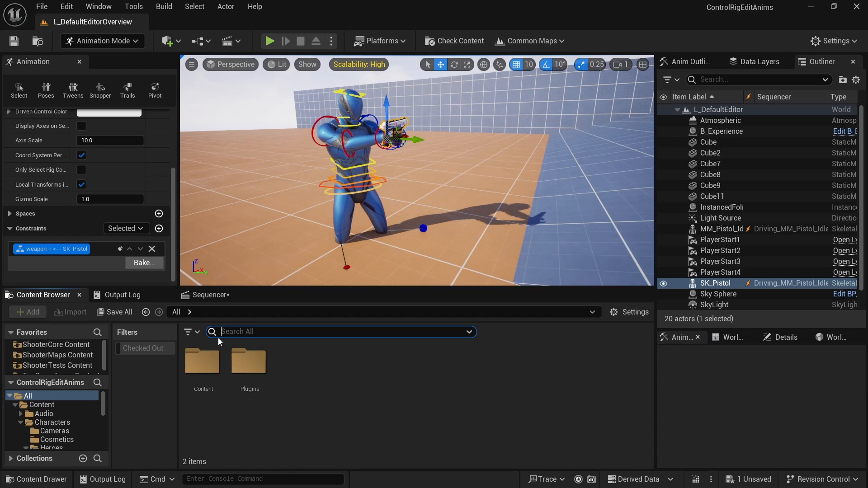
pyautogui.write('WID_Pistol')
pyautogui.doubleClick(202, 364)
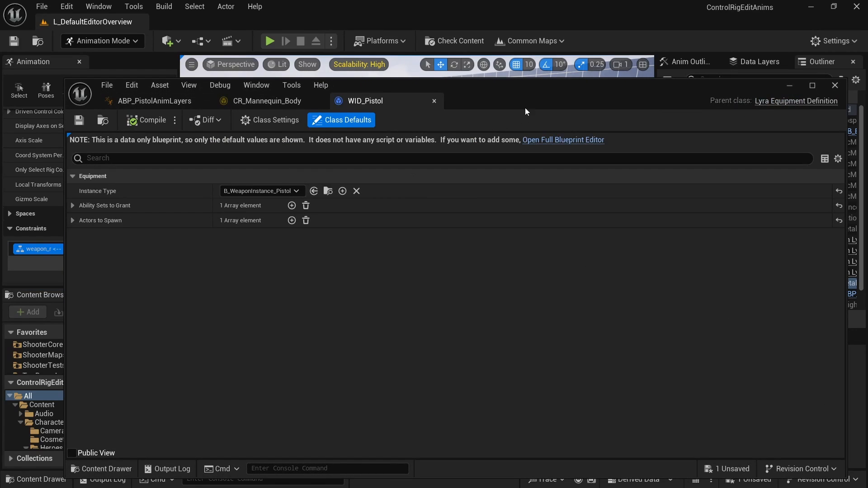
pyautogui.moveTo(512, 93); pyautogui.dragTo(504, 66)
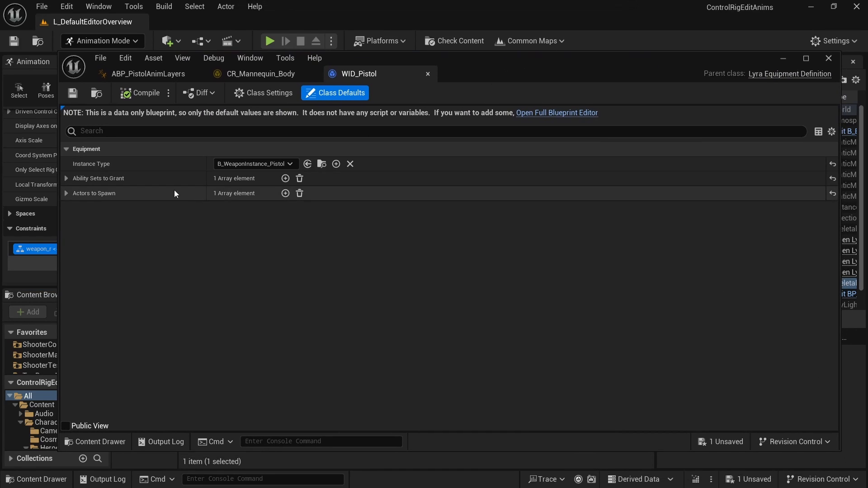
# Check the attach transform of the first actor to spawn in WID_Pistol, picking out its Z rotation value.
pyautogui.click(66, 194)
pyautogui.click(75, 208)
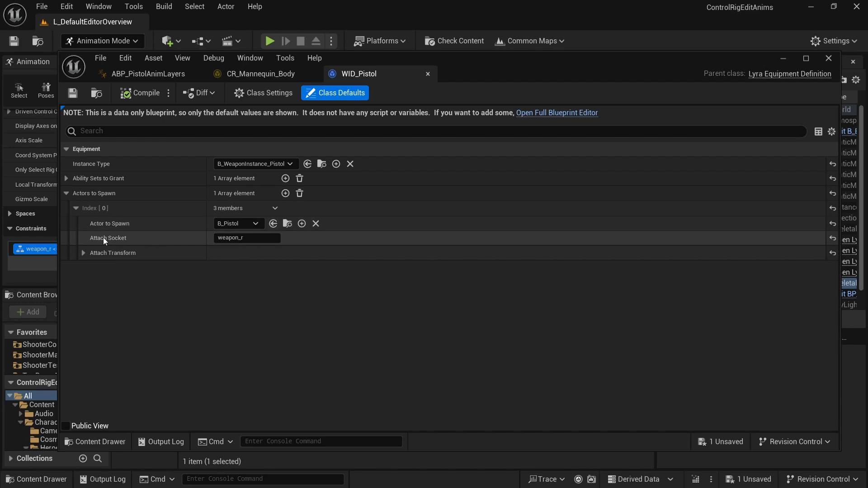
pyautogui.click(83, 253)
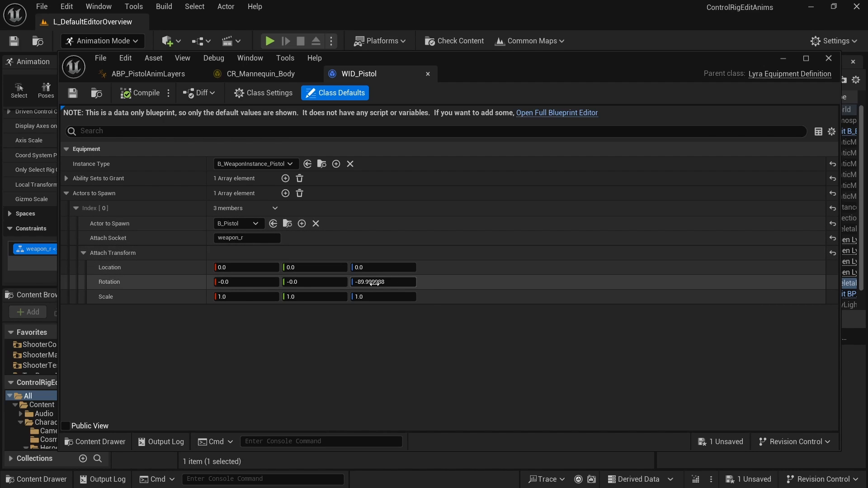
pyautogui.click(396, 279)
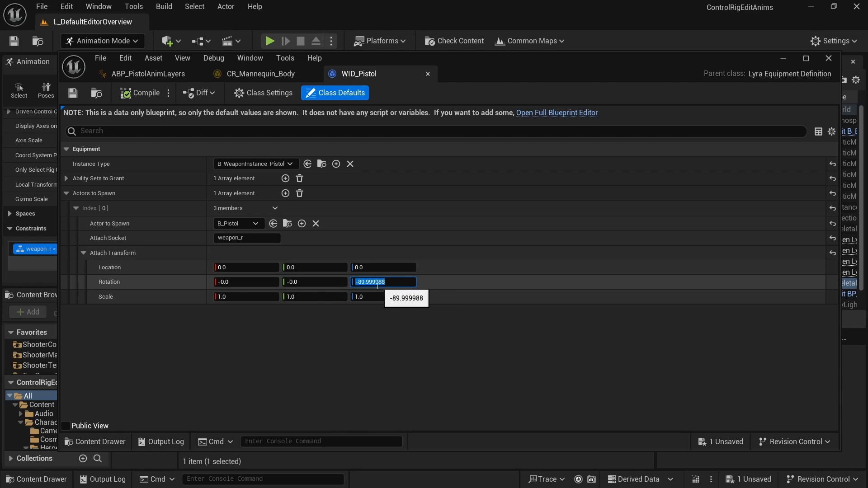
pyautogui.click(782, 59)
# Set the Z rotation in the SK_Pistol constraint's offset transform to match the attach rotation in WID_Pistol.
pyautogui.click(205, 296)
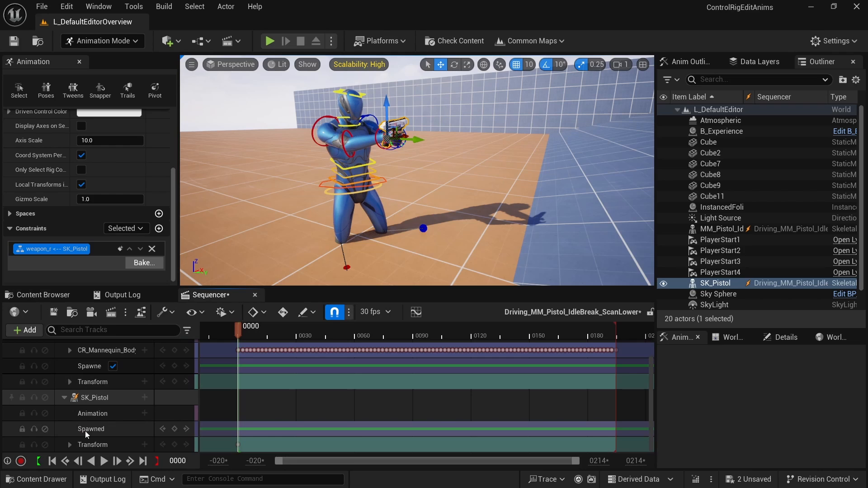
pyautogui.click(95, 398)
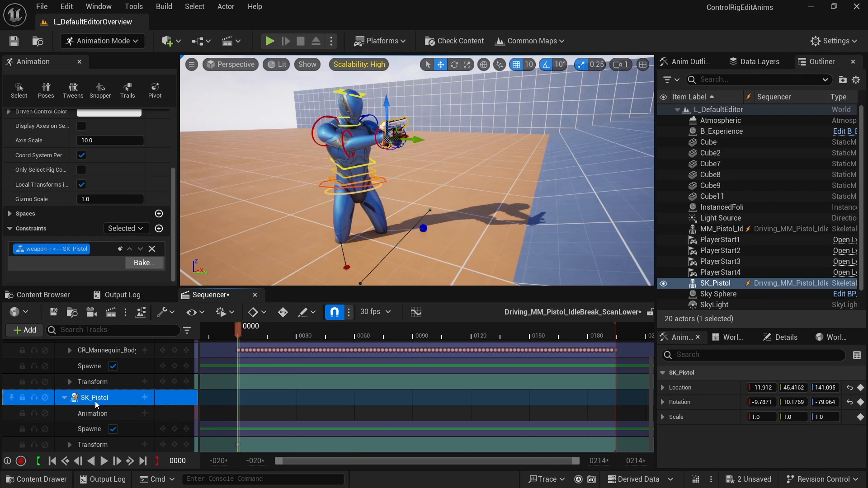
pyautogui.rightClick(68, 249)
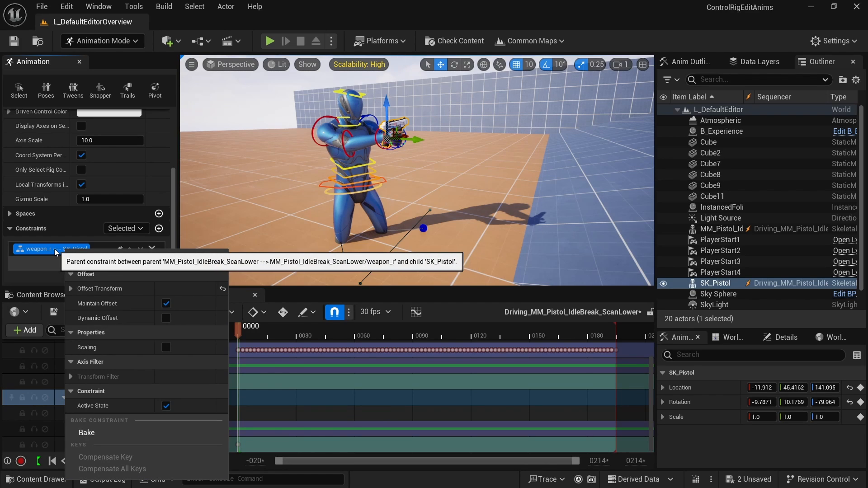
pyautogui.click(71, 288)
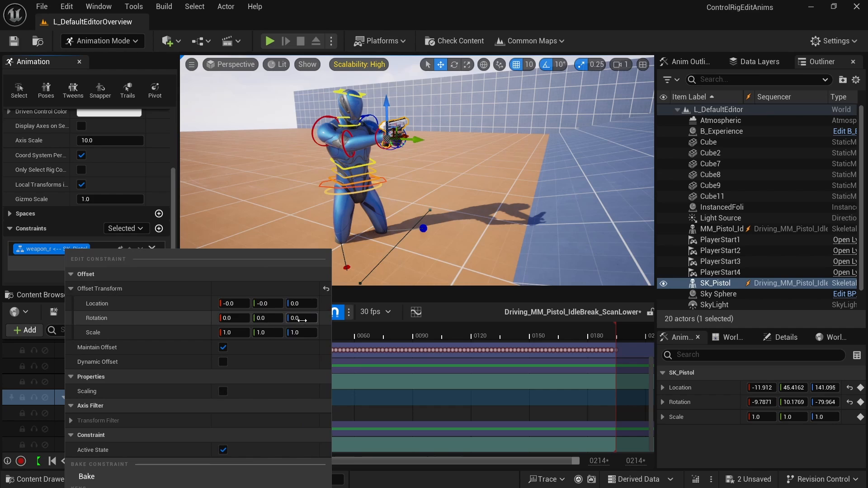
pyautogui.click(302, 318)
pyautogui.press('Return')
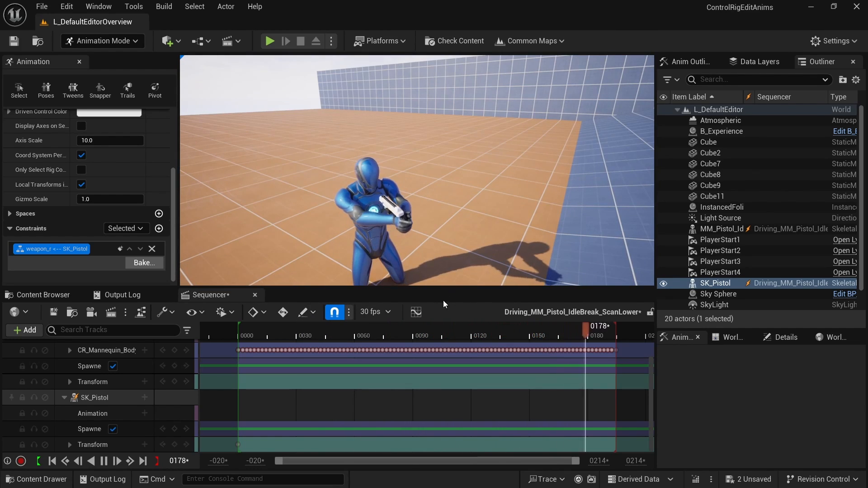
# Switch to the CR_Mannequin_Body control rig and examine its forwards solve graph and the preview mannequin's hand controls.
pyautogui.hotkey('alt', 'Tab')
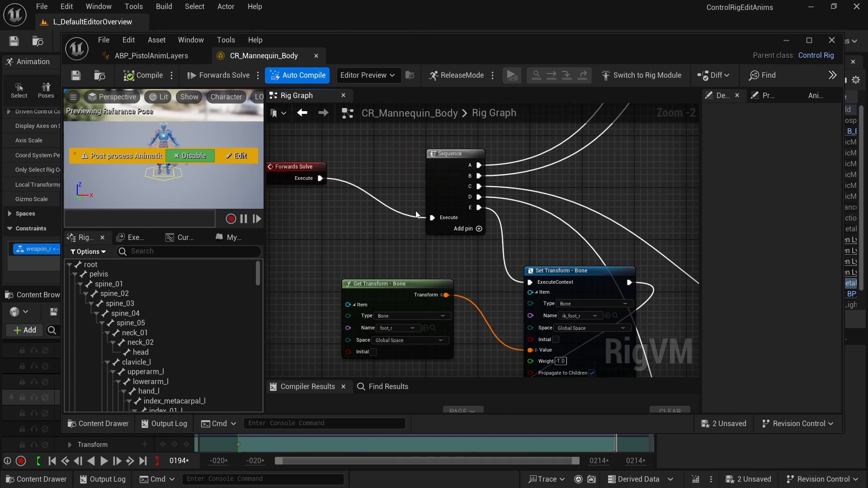
pyautogui.scroll(-3, 416, 212)
pyautogui.moveTo(405, 190); pyautogui.dragTo(435, 304, button='right')
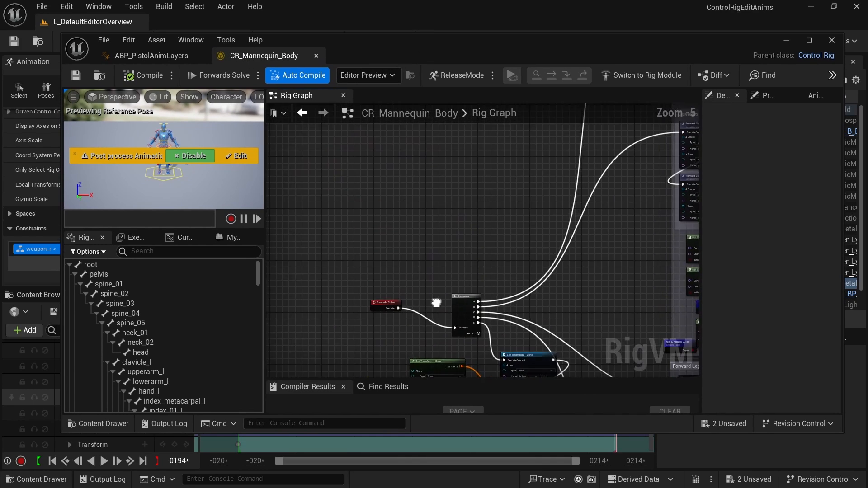
pyautogui.moveTo(506, 217); pyautogui.dragTo(446, 307, button='right')
pyautogui.moveTo(455, 185); pyautogui.dragTo(448, 353, button='right')
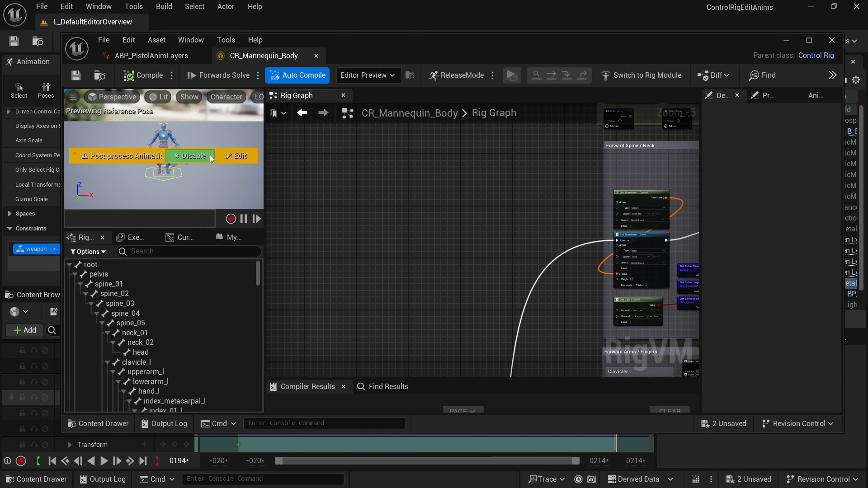
pyautogui.moveTo(266, 190); pyautogui.dragTo(323, 193)
pyautogui.scroll(4, 176, 127)
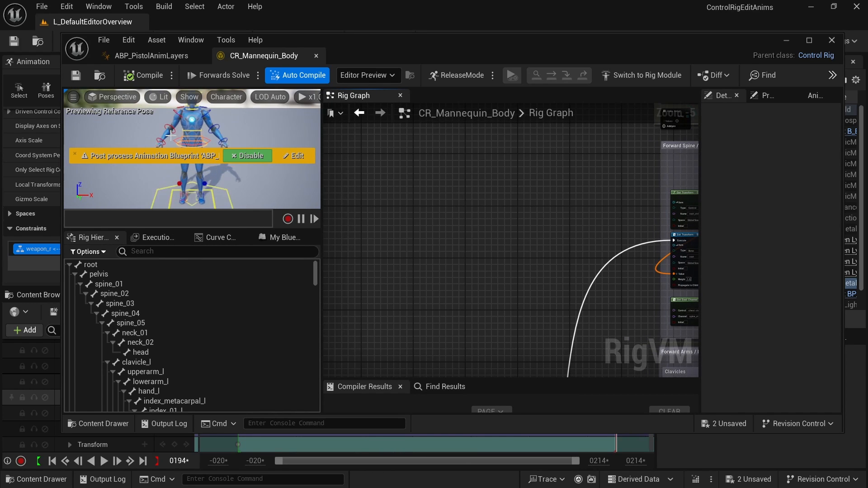
pyautogui.moveTo(176, 127); pyautogui.dragTo(183, 154, button='right')
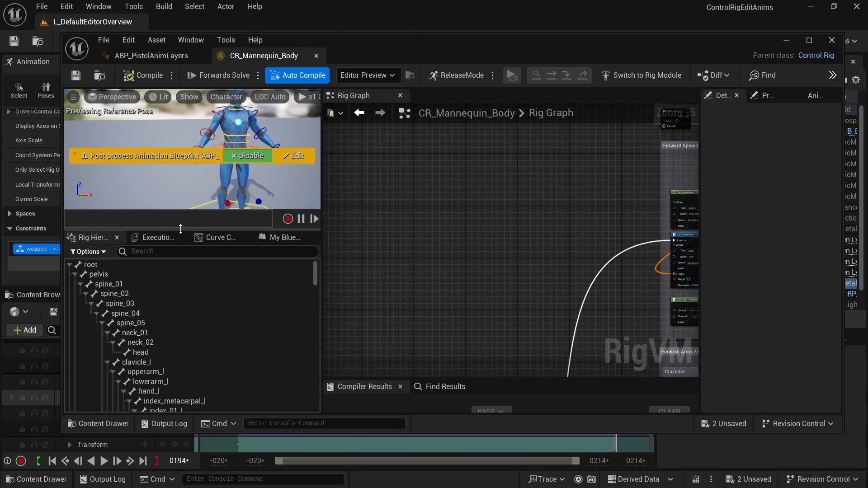
pyautogui.moveTo(180, 228); pyautogui.dragTo(180, 303)
pyautogui.moveTo(181, 181)
pyautogui.mouseDown(button='right')
pyautogui.moveTo(186, 195)
pyautogui.moveTo(175, 195)
pyautogui.moveTo(181, 189)
pyautogui.mouseUp(button='right')
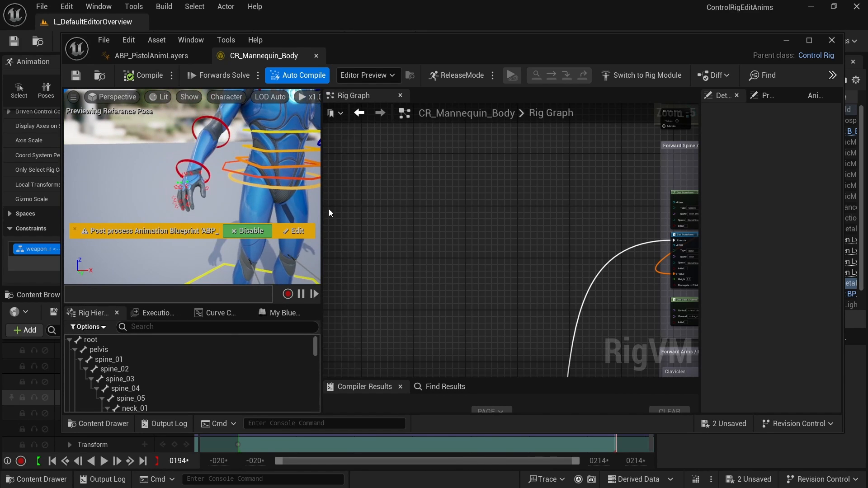
pyautogui.moveTo(236, 167)
pyautogui.mouseDown(button='right')
pyautogui.moveTo(253, 152)
pyautogui.moveTo(236, 168)
pyautogui.mouseUp(button='right')
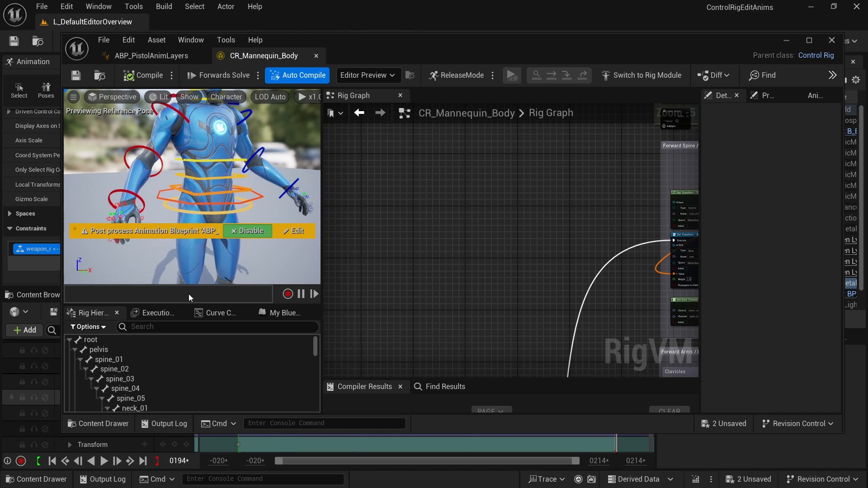
# Filter the rig hierarchy by "weapon" and add a new control under the weapon_r bone.
pyautogui.moveTo(170, 304); pyautogui.dragTo(163, 209)
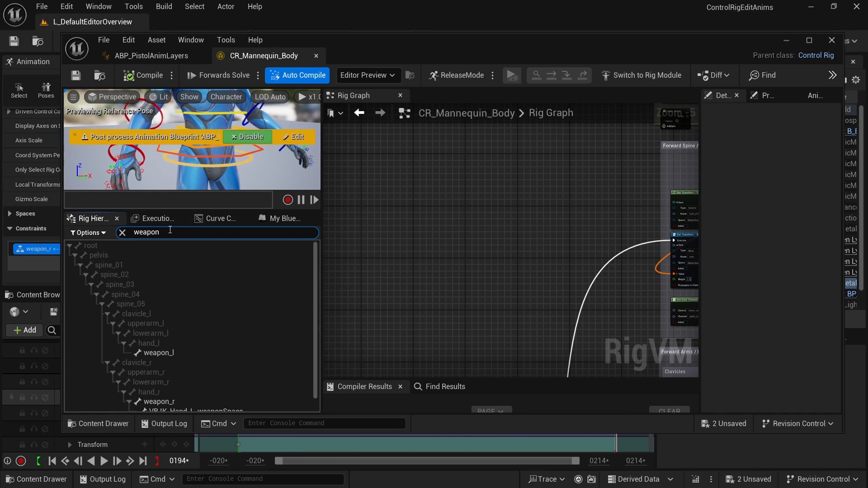
pyautogui.click(172, 389)
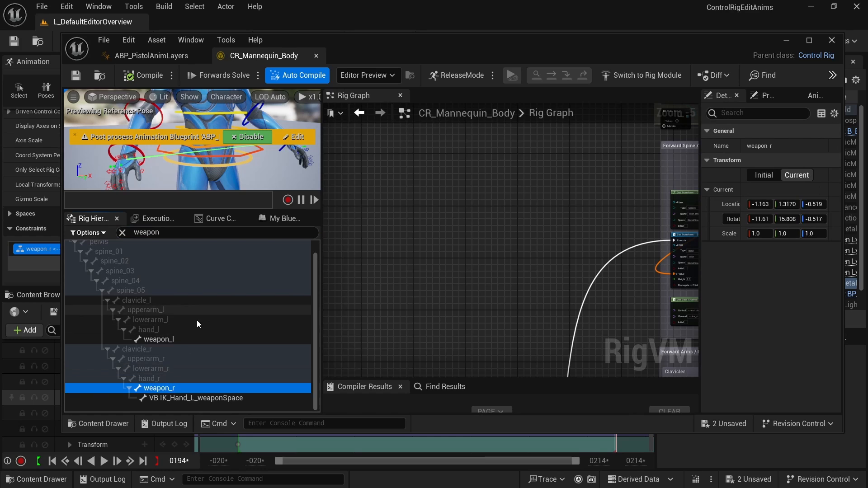
pyautogui.rightClick(165, 389)
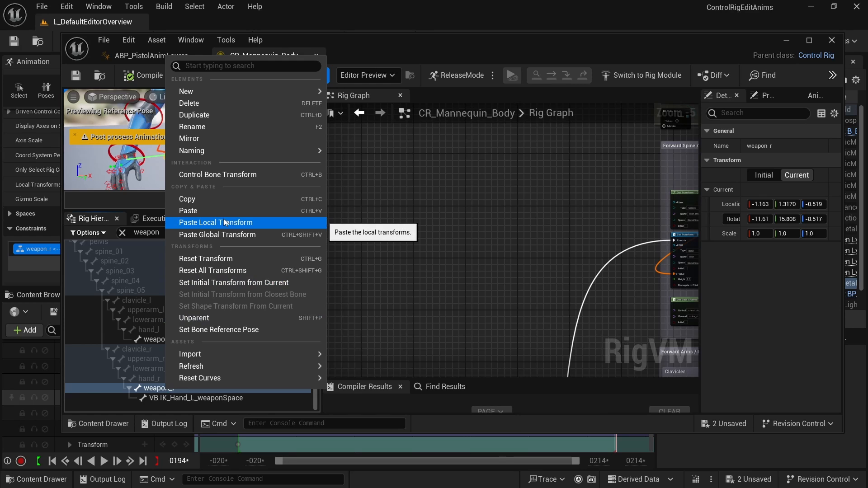
pyautogui.moveTo(217, 91)
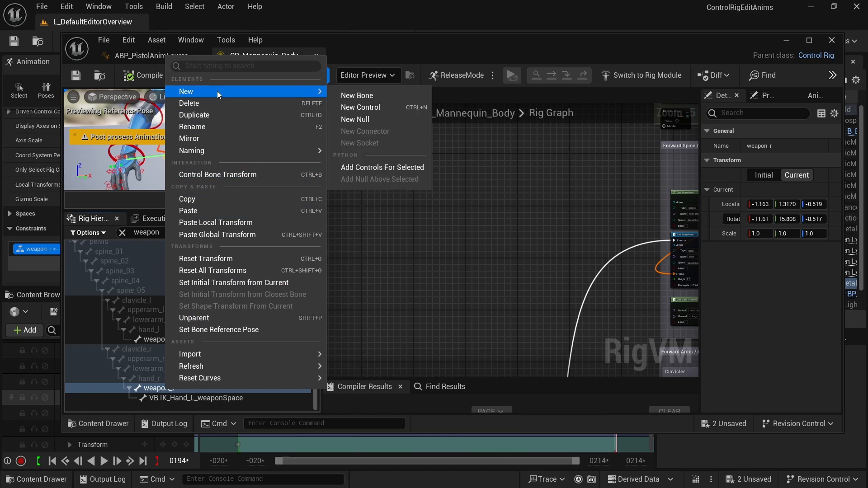
pyautogui.click(362, 107)
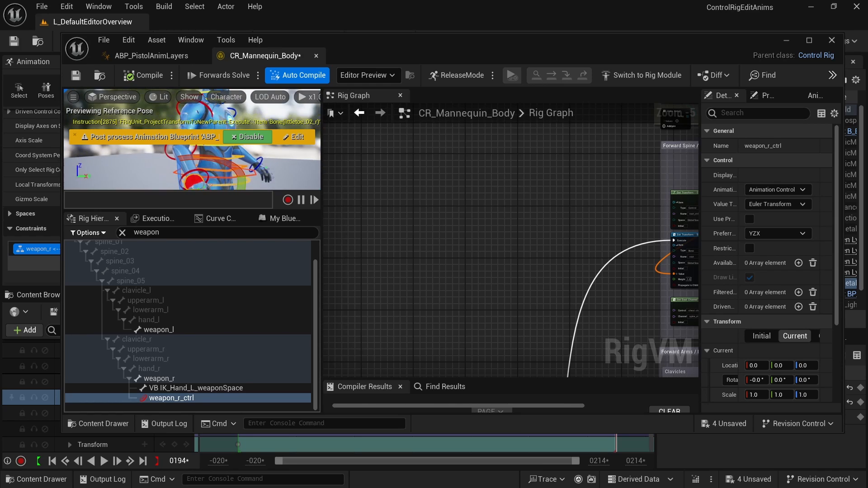
# Set the shape of the weapon_r_ctrl control to Diamond_Thick.
pyautogui.moveTo(701, 221); pyautogui.dragTo(542, 221)
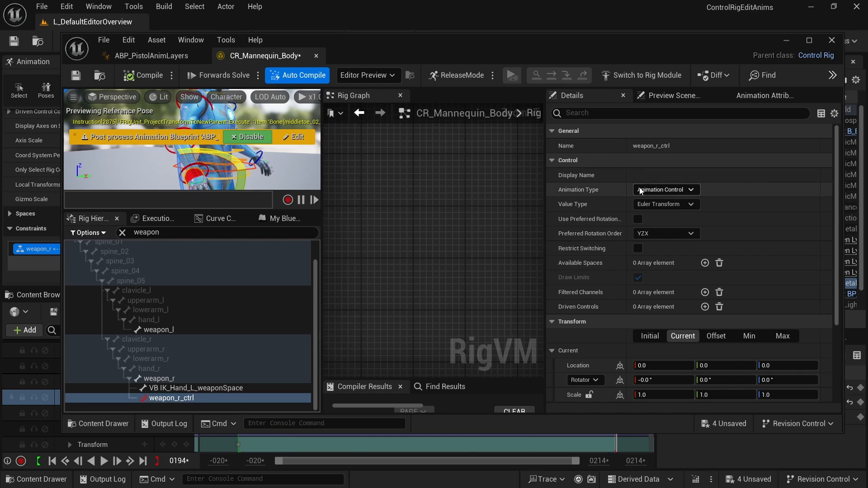
pyautogui.scroll(-5, 678, 177)
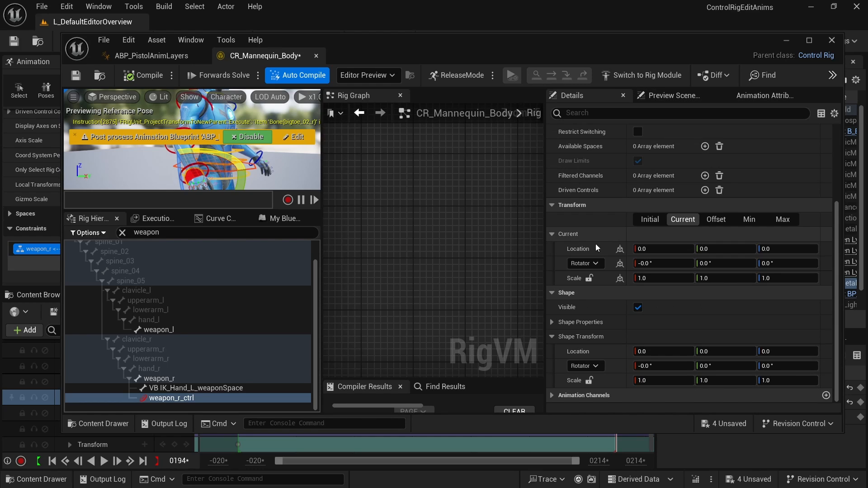
pyautogui.click(552, 322)
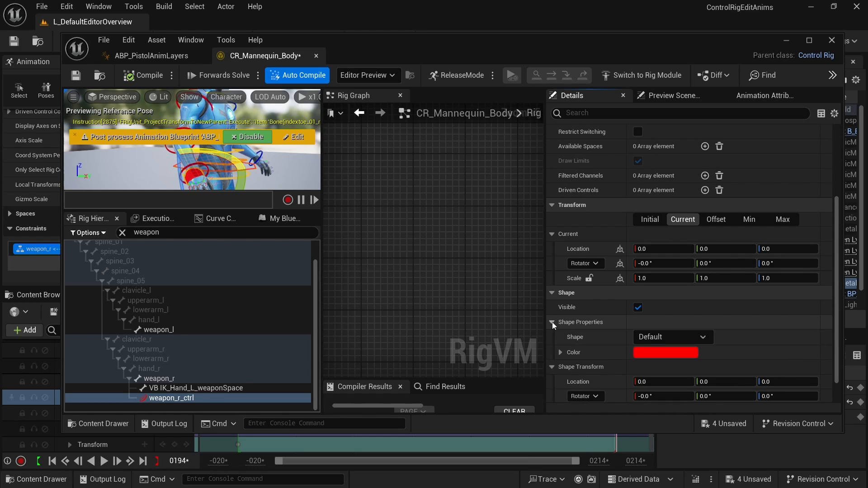
pyautogui.click(671, 337)
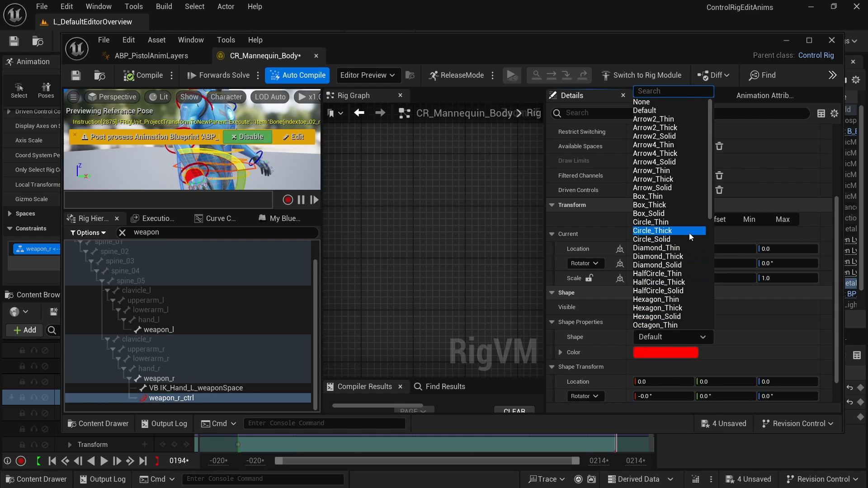
pyautogui.click(677, 256)
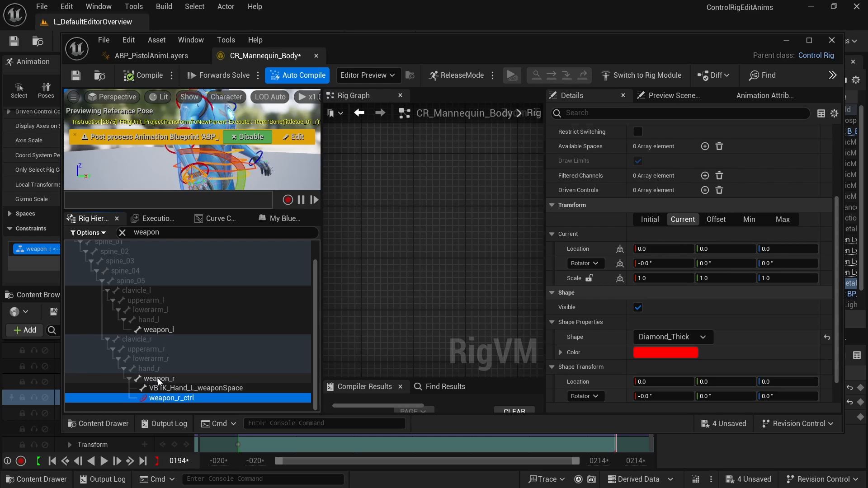
# Clear the hierarchy filter, reparent weapon_r_ctrl under hand_r_fk_ctrl in the rig hierarchy, and compile the control rig.
pyautogui.moveTo(322, 292); pyautogui.dragTo(361, 288)
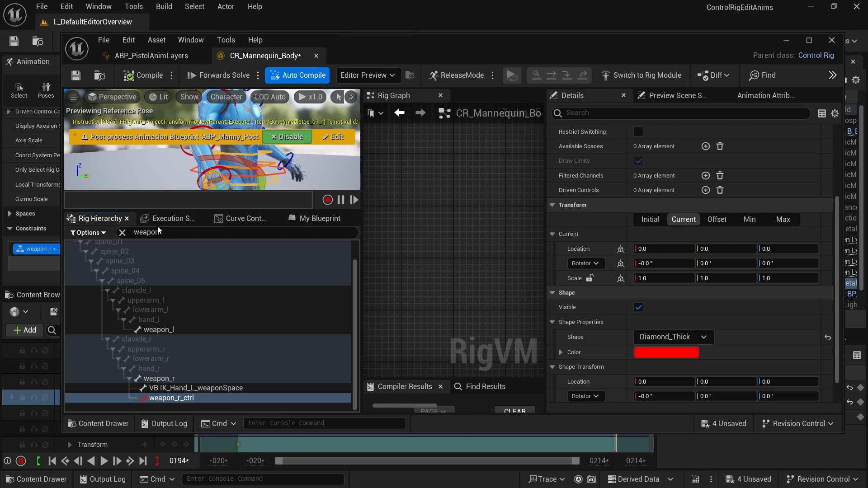
pyautogui.click(122, 233)
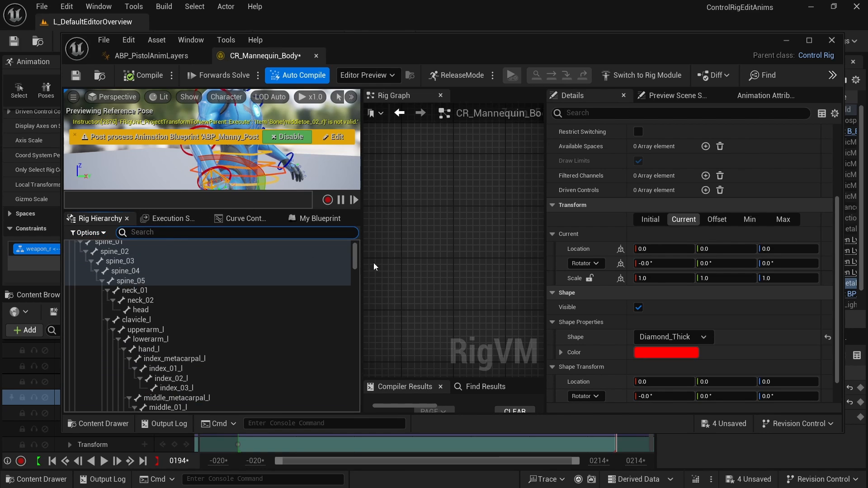
pyautogui.moveTo(356, 257); pyautogui.dragTo(349, 292)
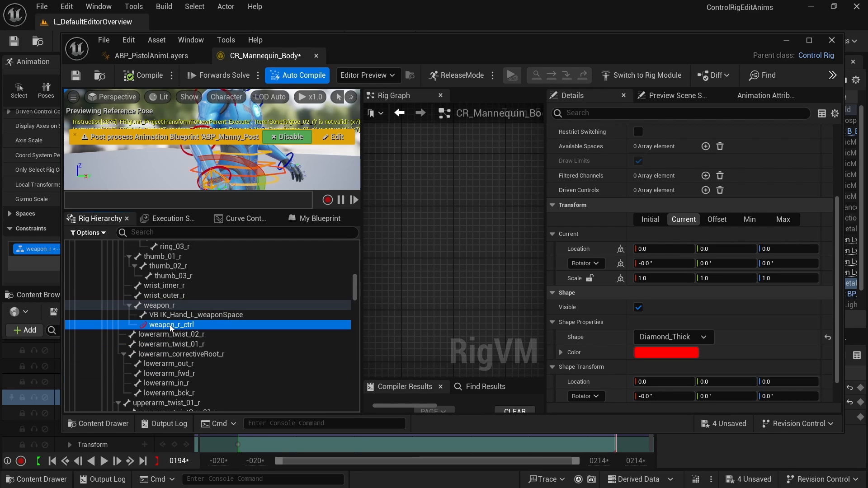
pyautogui.moveTo(171, 328); pyautogui.dragTo(139, 327)
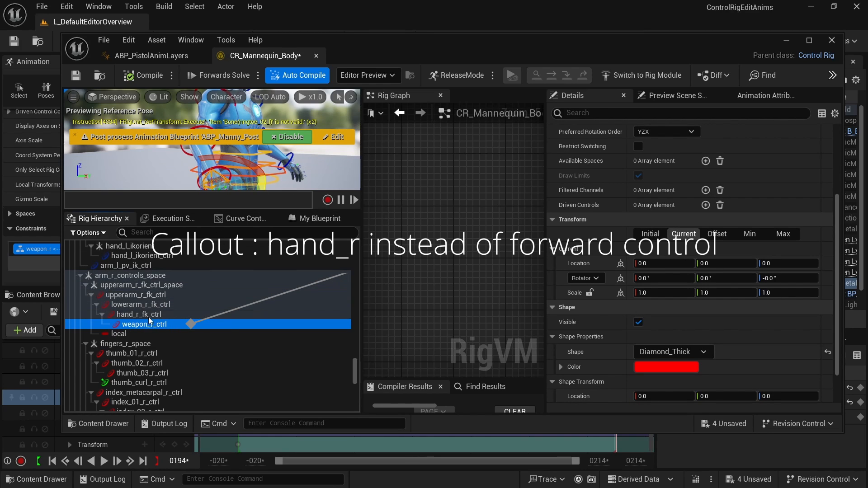
pyautogui.click(144, 75)
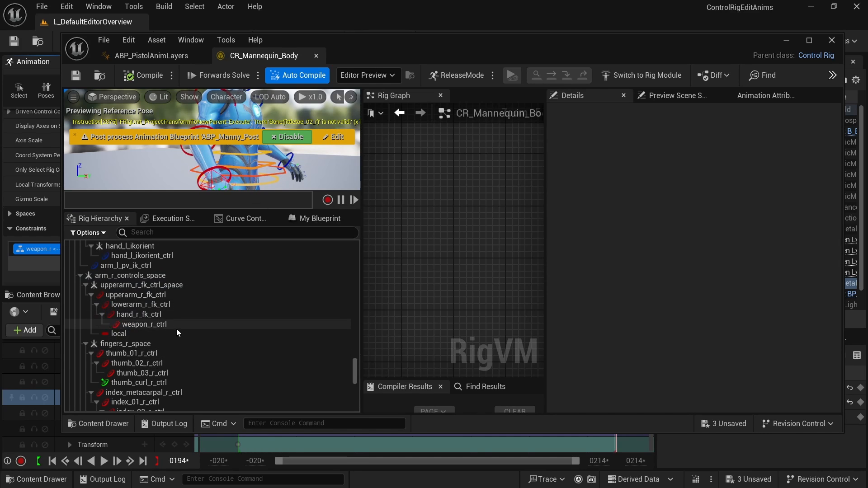
# Filter the rig hierarchy by "weapon", select weapon_r_ctrl, and resize the panels to enlarge the preview viewport and rig graph.
pyautogui.scroll(-3, 176, 330)
pyautogui.scroll(-3, 173, 332)
pyautogui.moveTo(356, 373); pyautogui.dragTo(359, 387)
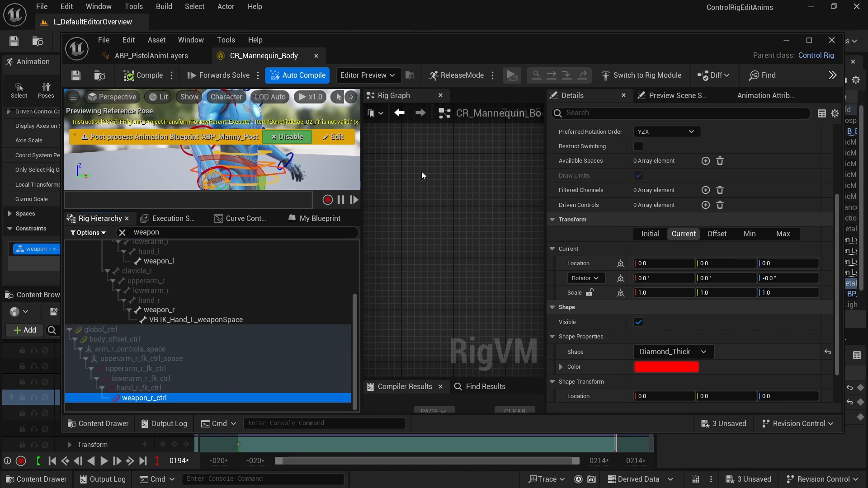
pyautogui.moveTo(362, 168); pyautogui.dragTo(309, 168)
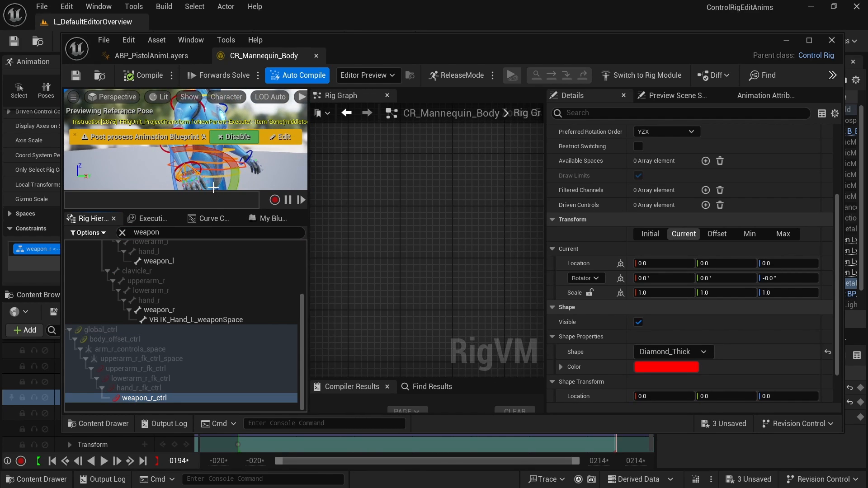
pyautogui.moveTo(208, 210); pyautogui.dragTo(207, 295)
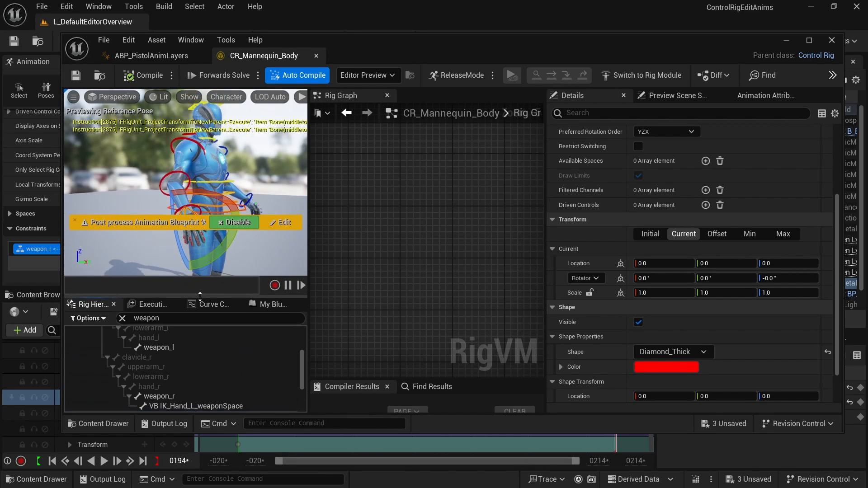
pyautogui.moveTo(545, 179); pyautogui.dragTo(698, 190)
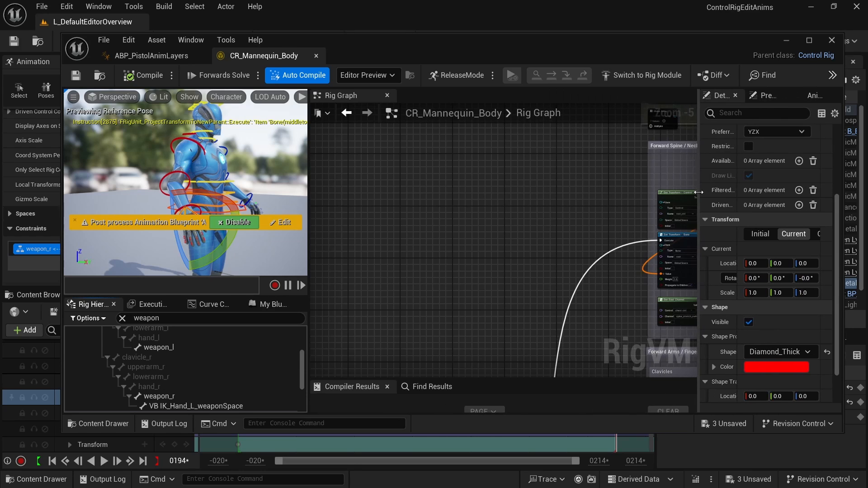
# Examine the Make Array values feeding the Setup Arm and Setup Fingers nodes in the rig graph.
pyautogui.moveTo(583, 203); pyautogui.dragTo(433, 219, button='right')
pyautogui.scroll(-6, 431, 219)
pyautogui.moveTo(488, 179); pyautogui.dragTo(513, 311, button='right')
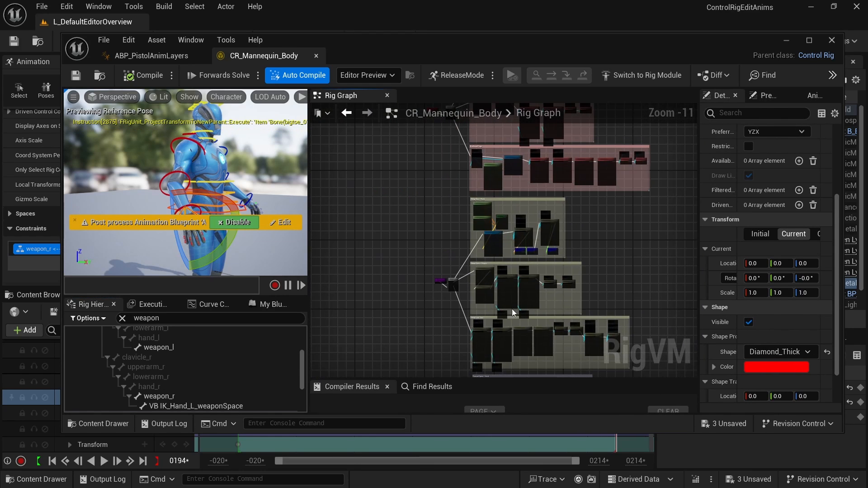
pyautogui.scroll(8, 443, 276)
pyautogui.moveTo(490, 187); pyautogui.dragTo(330, 245, button='right')
pyautogui.moveTo(596, 214); pyautogui.dragTo(459, 176, button='right')
pyautogui.click(416, 173)
pyautogui.moveTo(460, 188); pyautogui.dragTo(251, 156, button='right')
pyautogui.click(444, 192)
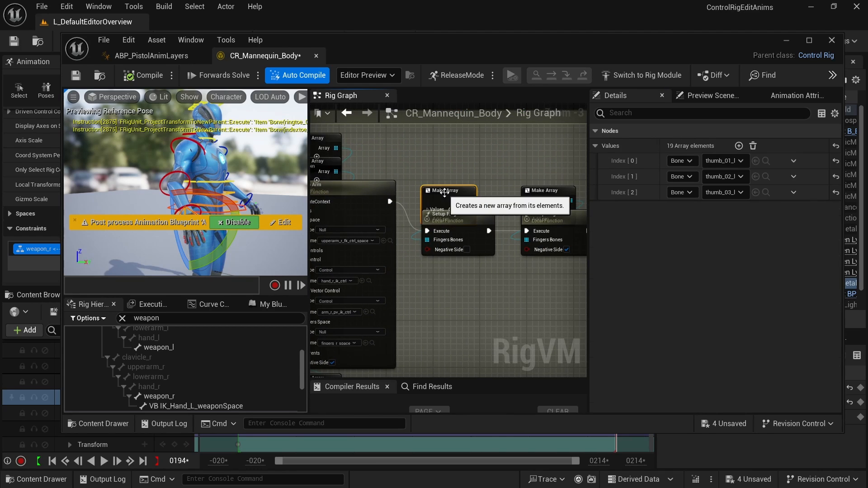
pyautogui.moveTo(384, 163); pyautogui.dragTo(587, 162, button='right')
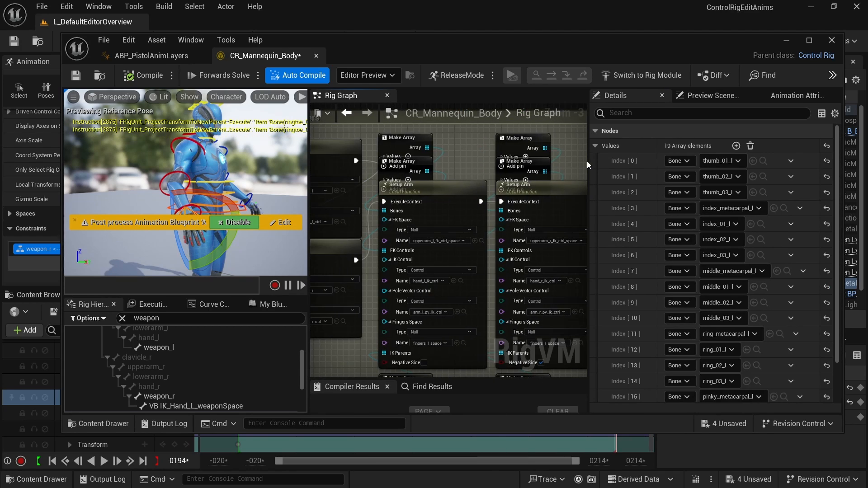
pyautogui.click(403, 167)
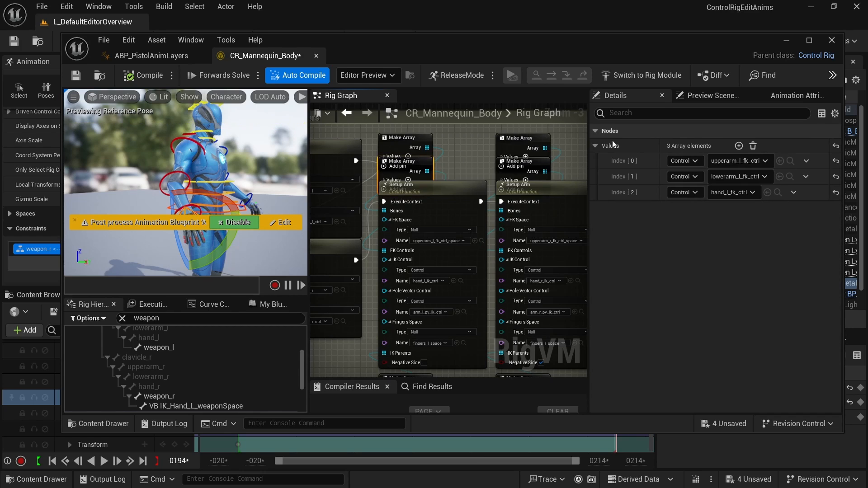
# Add a fourth element of type Bone to the right arm's bone array and assign it a weapon bone.
pyautogui.click(511, 137)
pyautogui.moveTo(476, 143); pyautogui.dragTo(345, 149, button='right')
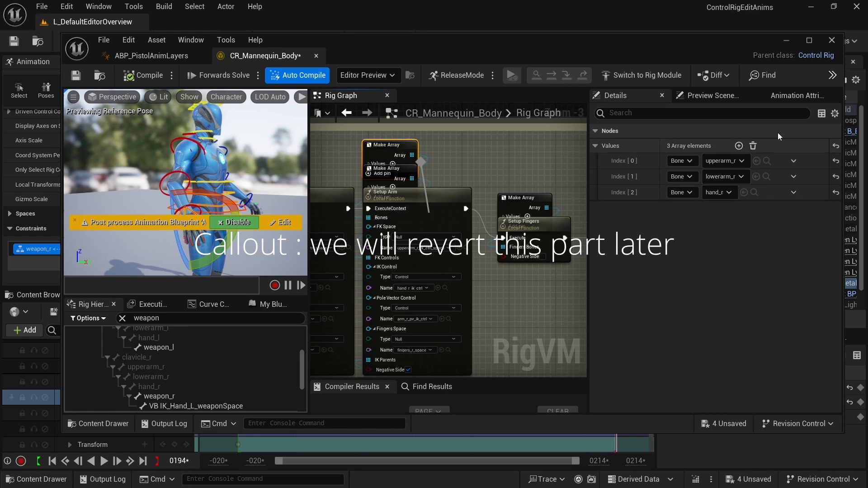
pyautogui.click(739, 146)
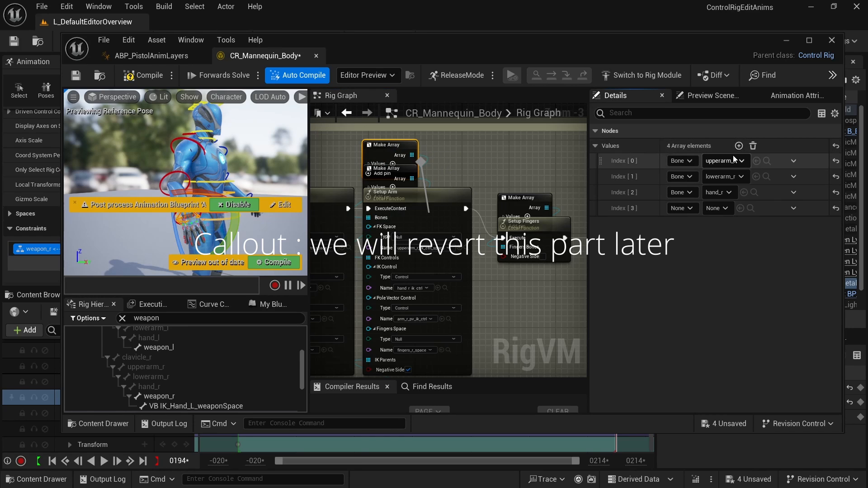
pyautogui.click(689, 209)
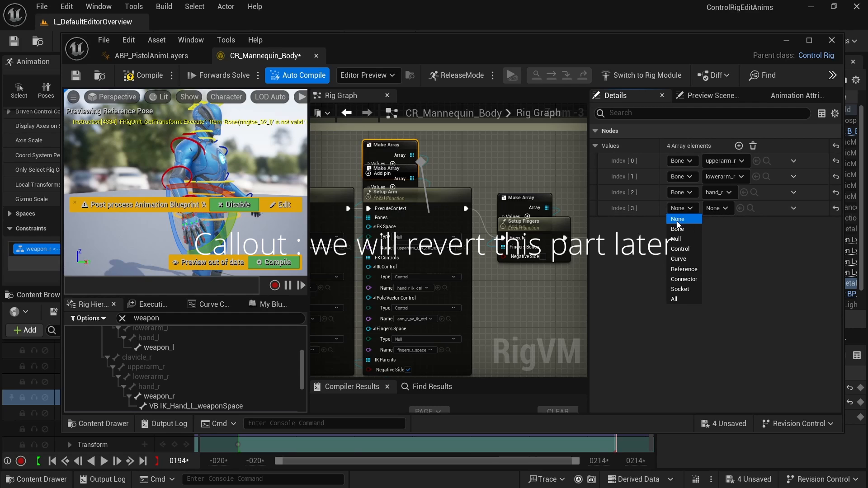
pyautogui.click(685, 229)
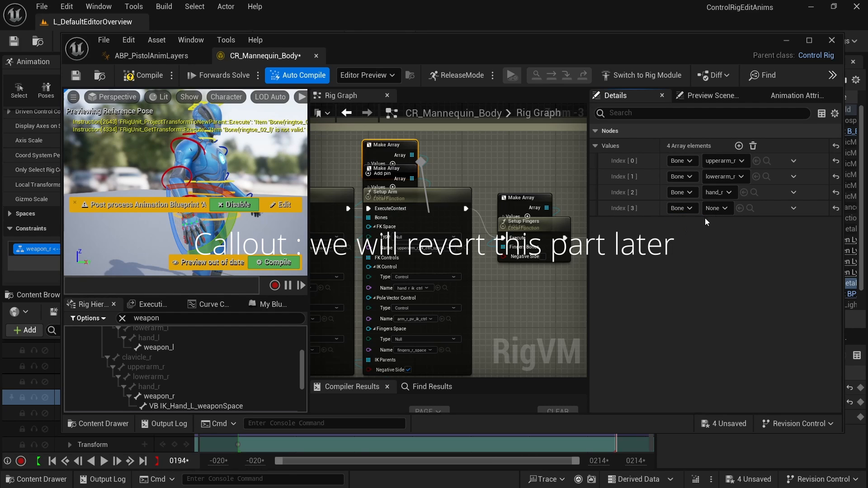
pyautogui.click(722, 208)
pyautogui.write('weapon')
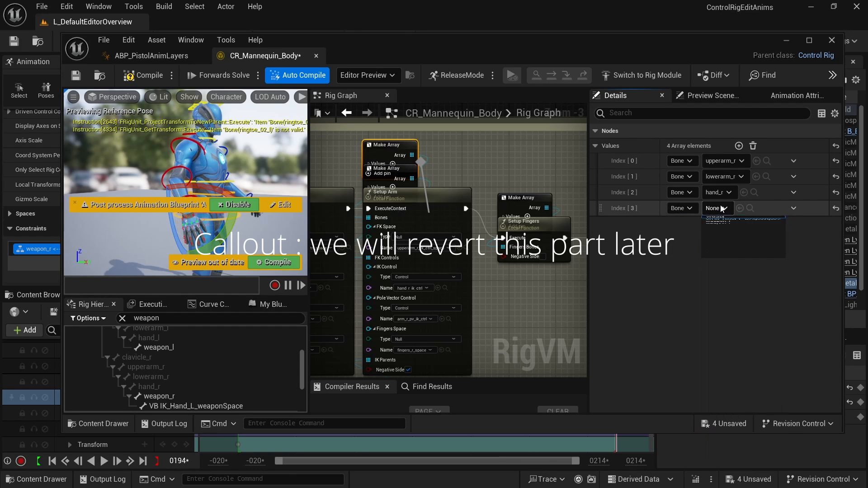
pyautogui.click(718, 253)
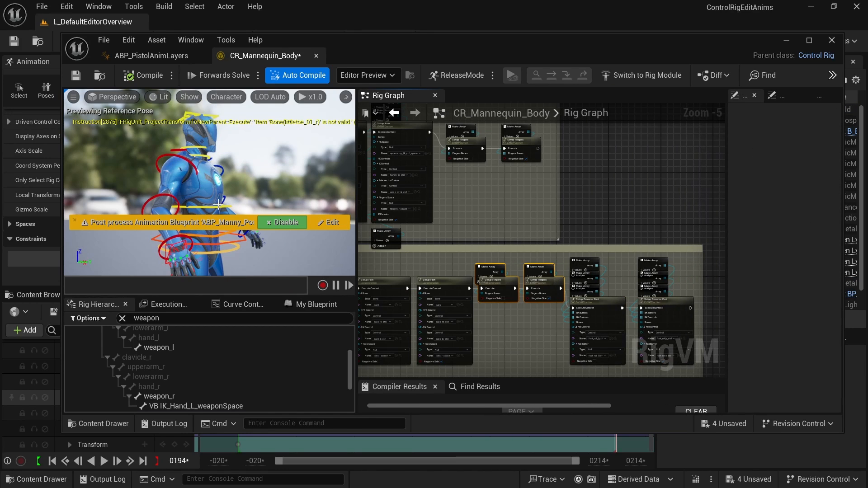
# Examine the mannequin's right hand in the preview and select weapon_r_ctrl.
pyautogui.moveTo(218, 204); pyautogui.dragTo(201, 222, button='right')
pyautogui.moveTo(195, 135); pyautogui.dragTo(193, 157, button='right')
pyautogui.click(187, 160)
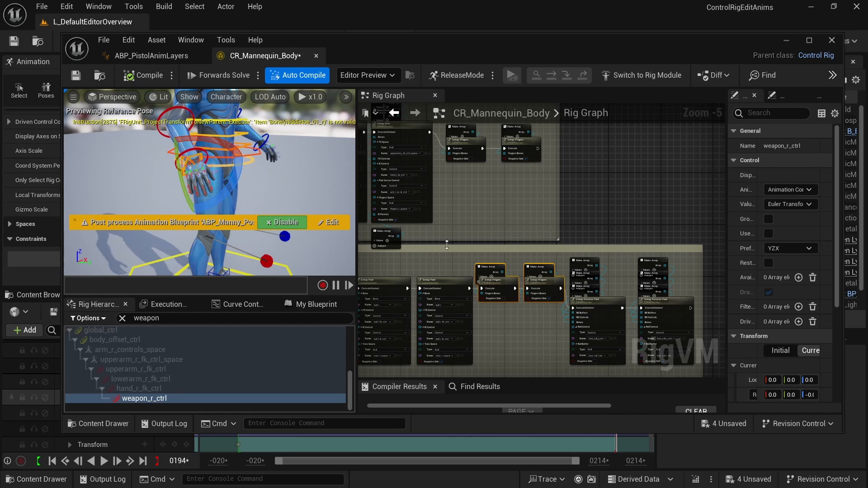
# Locate the start of the forwards solve sequence in the rig graph.
pyautogui.moveTo(450, 243); pyautogui.dragTo(683, 104, button='right')
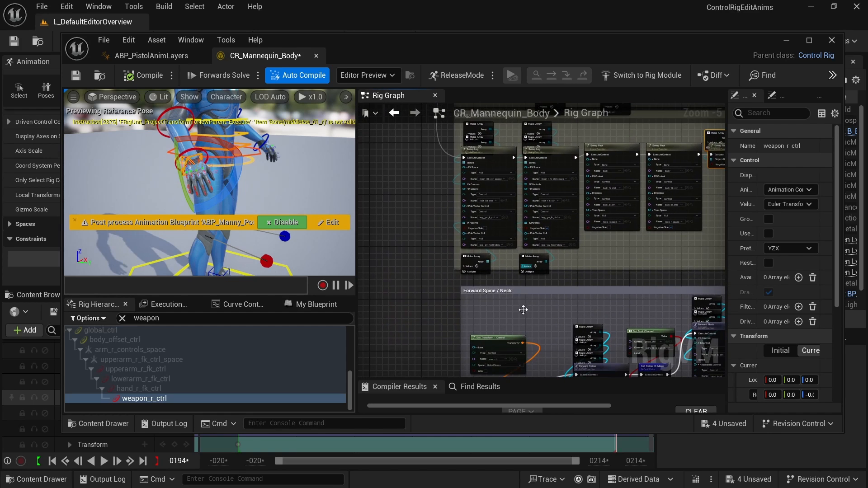
pyautogui.moveTo(523, 310); pyautogui.dragTo(539, 233, button='right')
pyautogui.scroll(-5, 534, 203)
pyautogui.scroll(2, 534, 203)
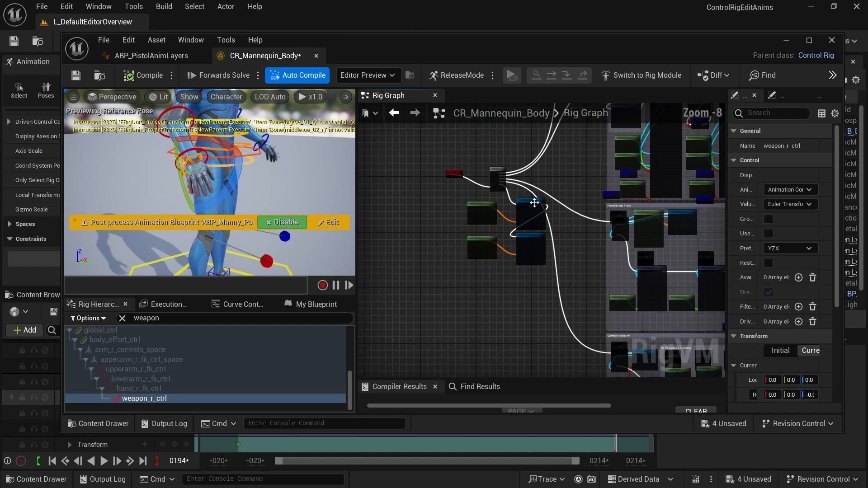
# Duplicate the foot_l Get Transform and ik_foot_l Set Transform node pair below the originals and chain it into the execution flow.
pyautogui.scroll(3, 534, 202)
pyautogui.moveTo(475, 262); pyautogui.dragTo(485, 208, button='right')
pyautogui.scroll(2, 502, 190)
pyautogui.scroll(-1, 506, 229)
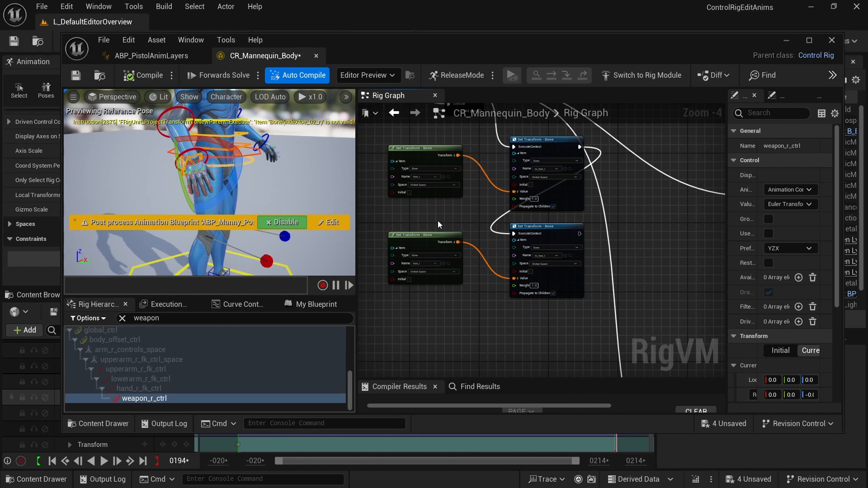
pyautogui.moveTo(437, 221); pyautogui.dragTo(491, 236)
pyautogui.scroll(2, 387, 276)
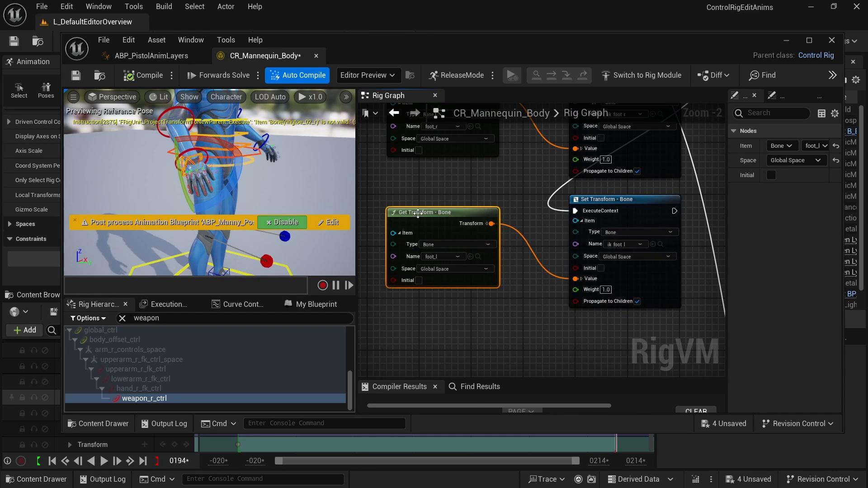
pyautogui.moveTo(533, 297); pyautogui.dragTo(520, 241, button='right')
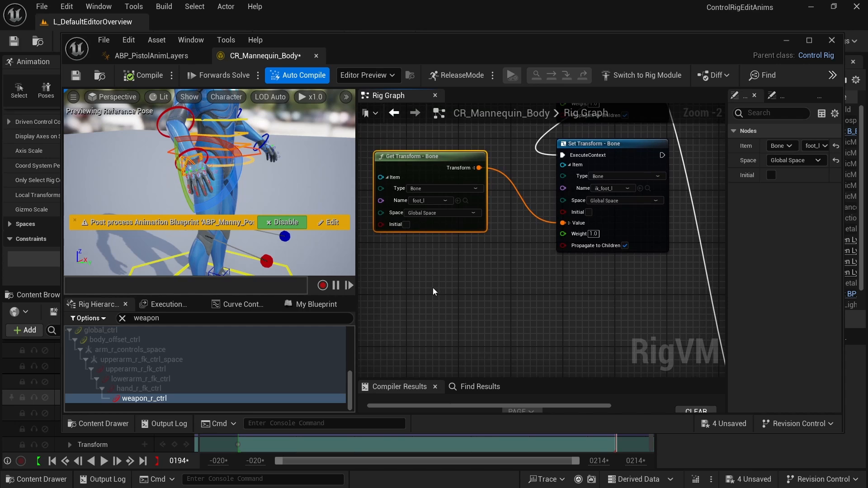
pyautogui.moveTo(433, 287); pyautogui.dragTo(626, 160)
pyautogui.moveTo(487, 302); pyautogui.dragTo(503, 237, button='right')
pyautogui.scroll(1, 443, 140)
pyautogui.moveTo(436, 131); pyautogui.dragTo(485, 205, button='right')
# Set the duplicated Get Transform node's item type to Control and its name to weapon_r_ctrl.
pyautogui.click(480, 221)
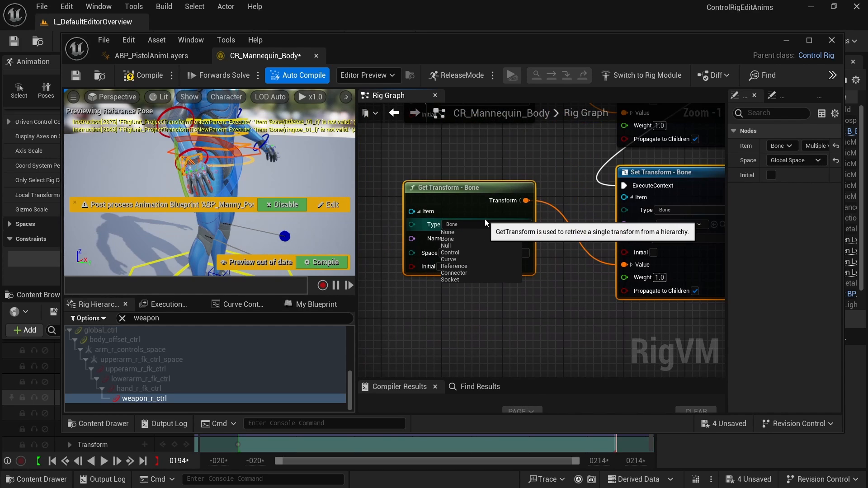
pyautogui.click(461, 252)
pyautogui.click(470, 239)
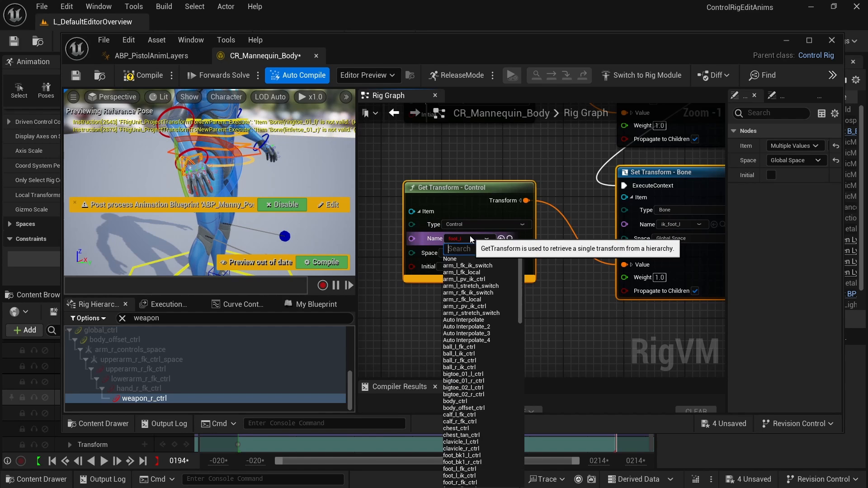
pyautogui.write('weapon')
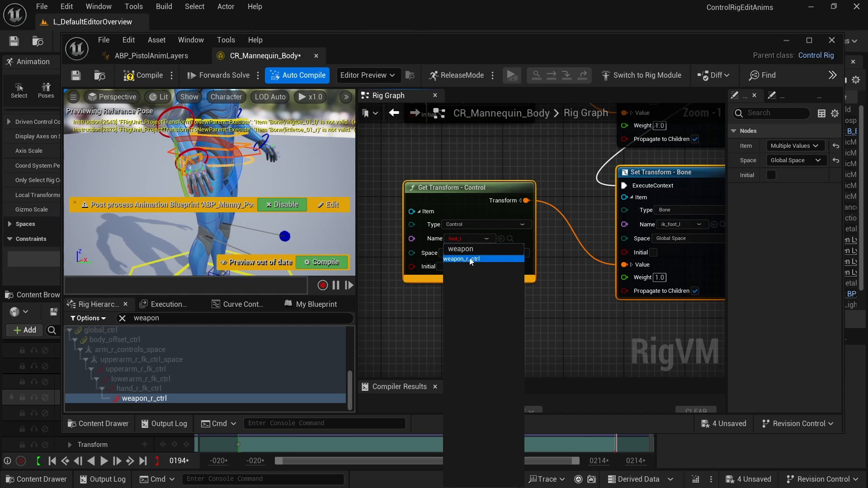
pyautogui.click(461, 259)
# Set the bone name of the duplicated Set Transform node to weapon_r, and compile and save the control rig.
pyautogui.moveTo(566, 265); pyautogui.dragTo(525, 275, button='right')
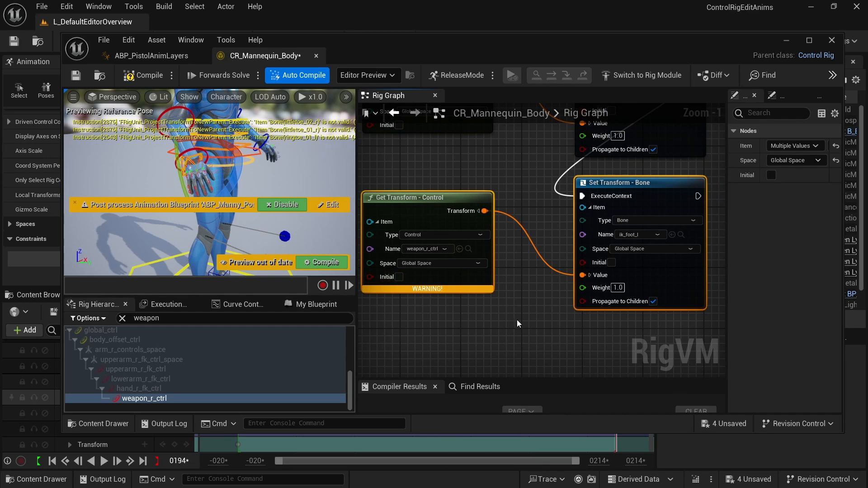
pyautogui.moveTo(573, 325); pyautogui.dragTo(478, 320, button='right')
pyautogui.click(543, 230)
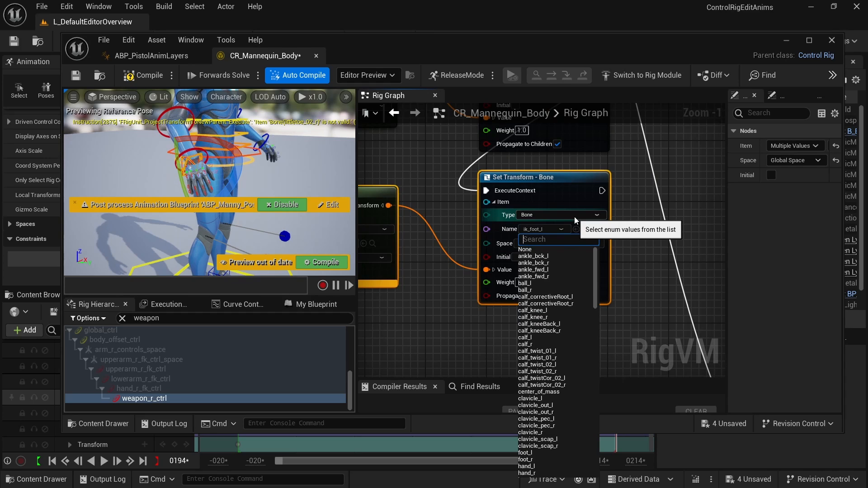
pyautogui.write('weapon')
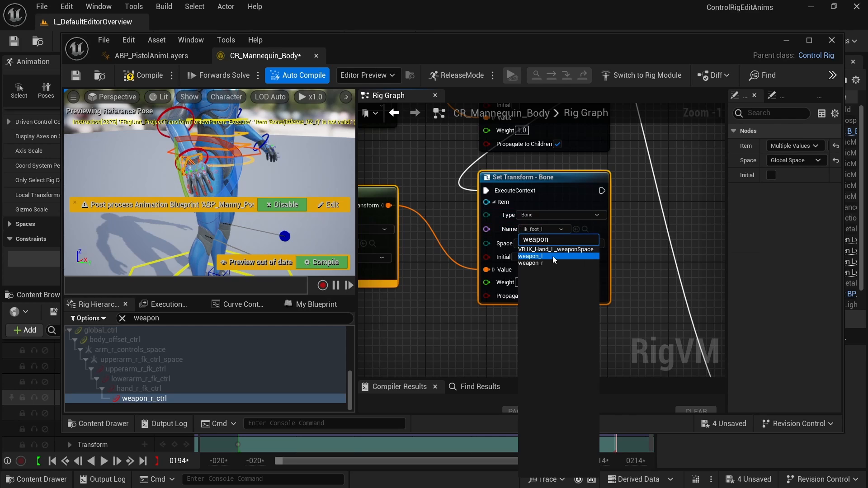
pyautogui.click(541, 264)
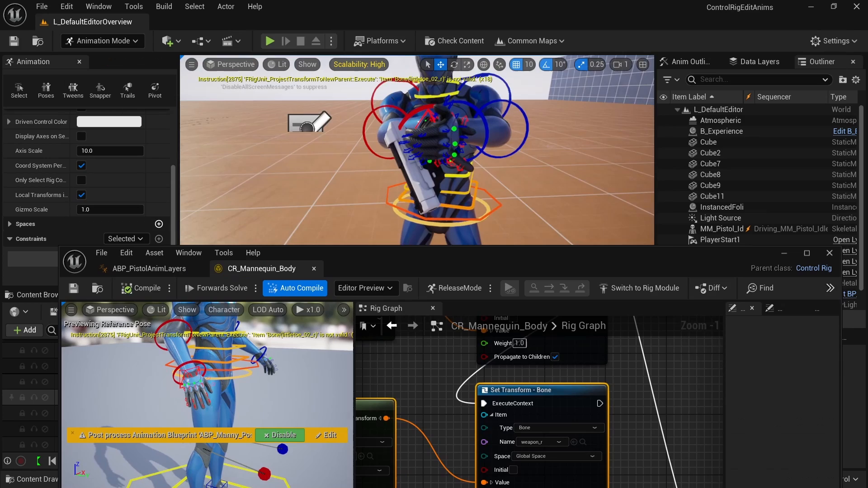
# Open the MM_Pistol_IdleBreak_Scan animation, find the weapon_r bone in its skeleton and go to frame 0.
pyautogui.keyDown('alt'); pyautogui.moveTo(471, 151); pyautogui.dragTo(507, 152); pyautogui.keyUp('alt')
pyautogui.moveTo(354, 259); pyautogui.dragTo(351, 64)
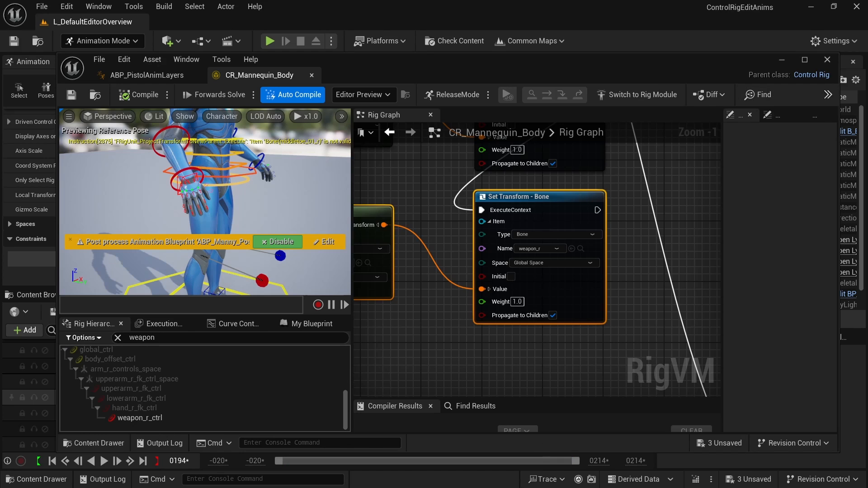
pyautogui.moveTo(441, 72); pyautogui.dragTo(419, 64)
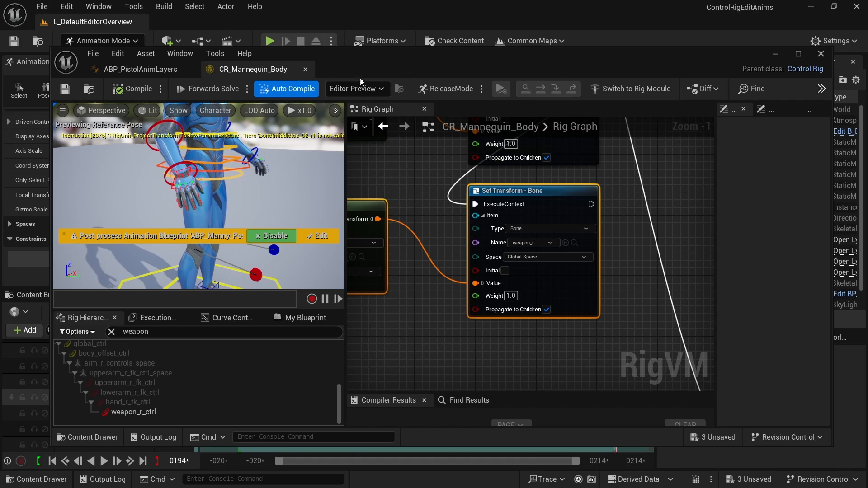
pyautogui.moveTo(364, 60); pyautogui.dragTo(379, 178)
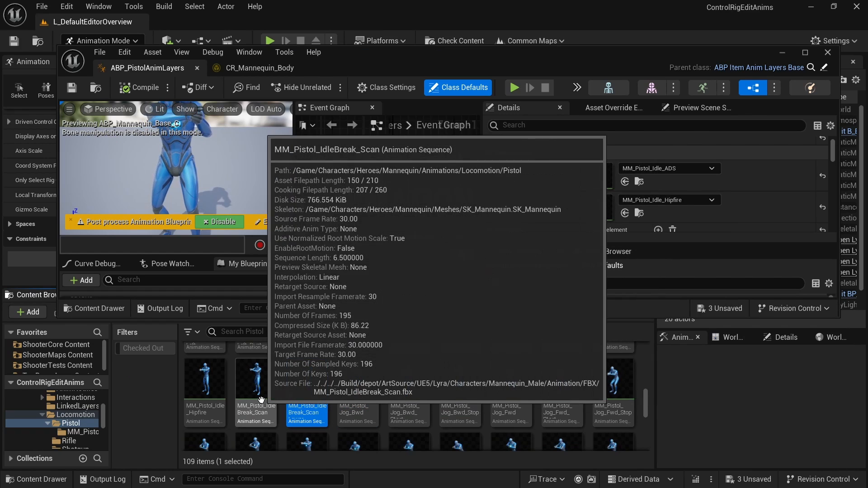
pyautogui.doubleClick(262, 398)
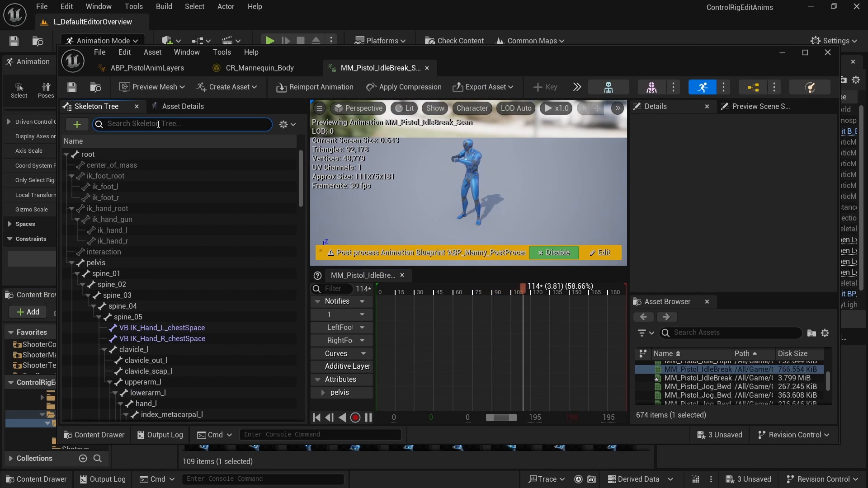
pyautogui.click(158, 124)
pyautogui.write('weapon_r')
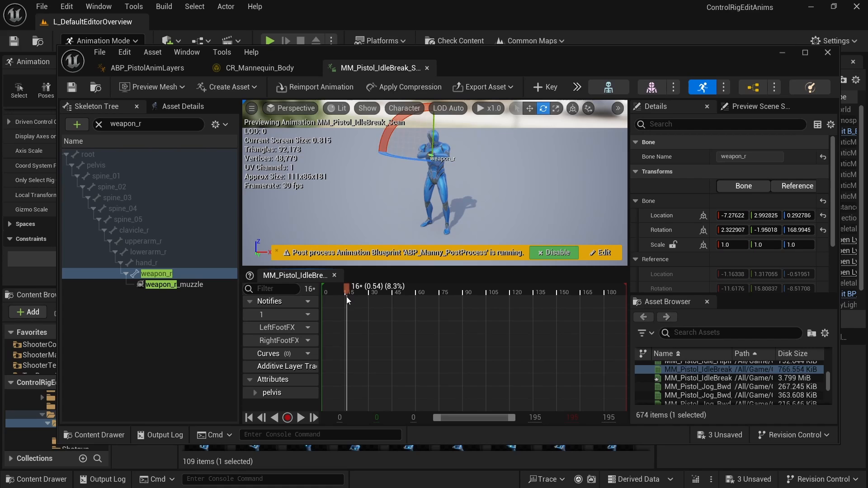
pyautogui.moveTo(347, 299); pyautogui.dragTo(315, 299)
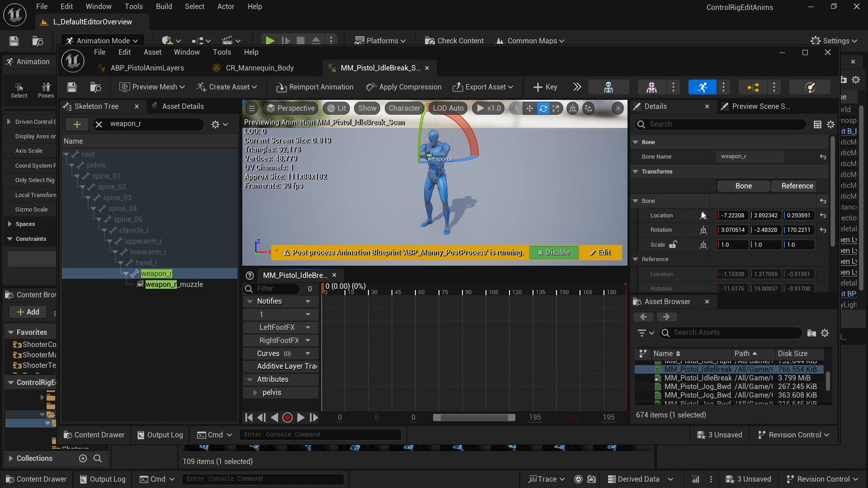
# Return to the Driving_MM_Pistol_IdleBreak_ScanLower sequence, select the weapon_r_ctrl control and save the sequence.
pyautogui.moveTo(513, 65); pyautogui.dragTo(485, 128)
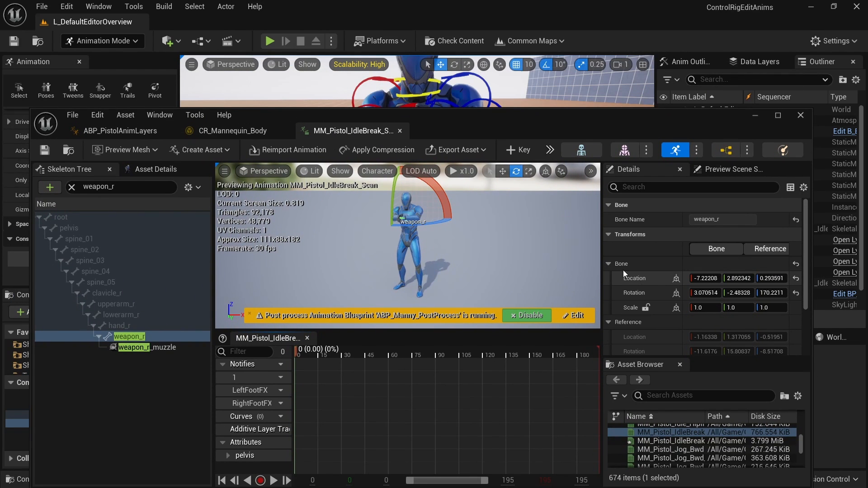
pyautogui.moveTo(515, 123); pyautogui.dragTo(497, 208)
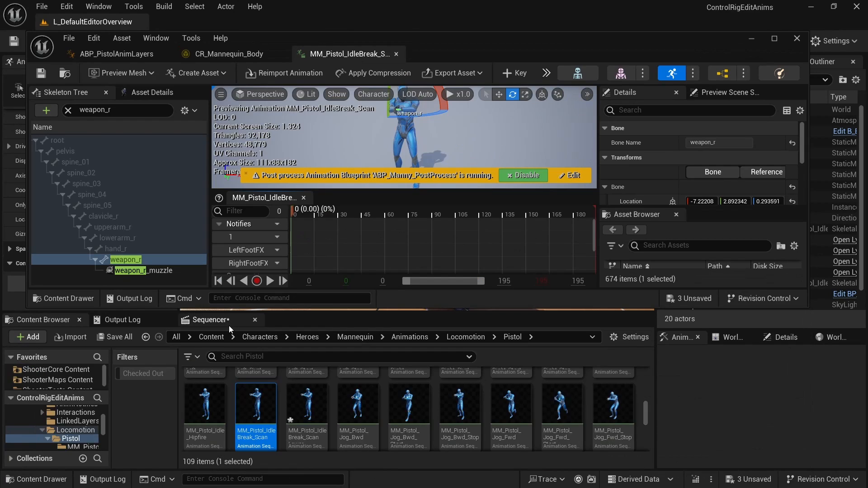
pyautogui.click(226, 321)
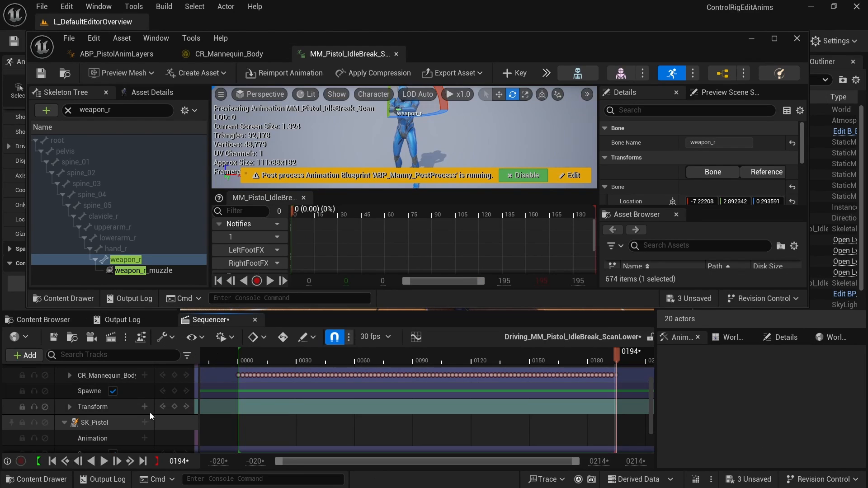
pyautogui.scroll(2, 134, 410)
pyautogui.scroll(-3, 126, 404)
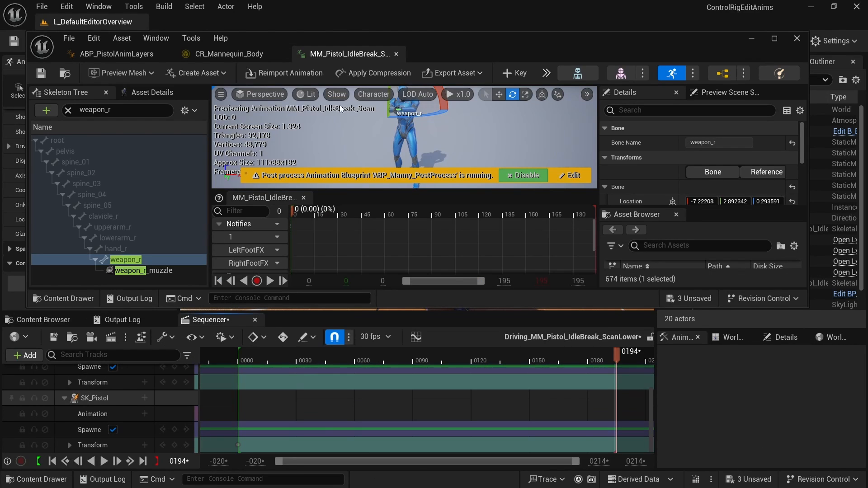
pyautogui.moveTo(454, 45)
pyautogui.mouseDown()
pyautogui.moveTo(432, 292)
pyautogui.moveTo(437, 66)
pyautogui.moveTo(449, 43)
pyautogui.mouseUp()
pyautogui.click(409, 125)
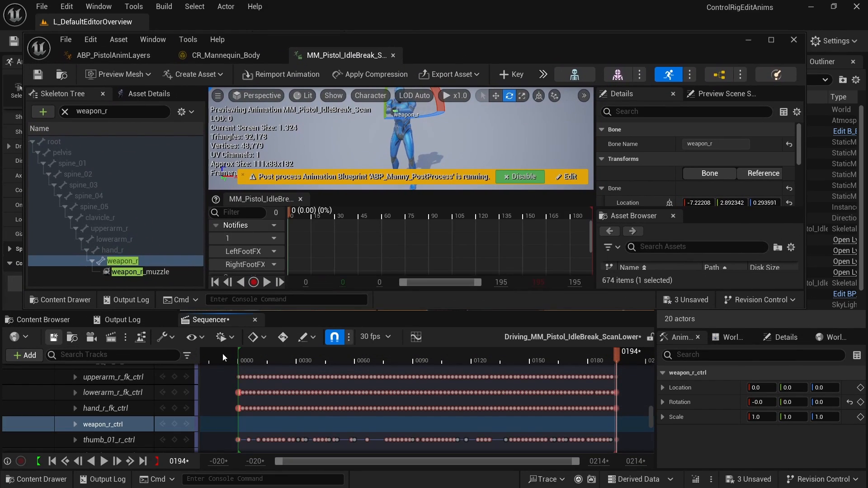
pyautogui.hotkey('ctrl', 's')
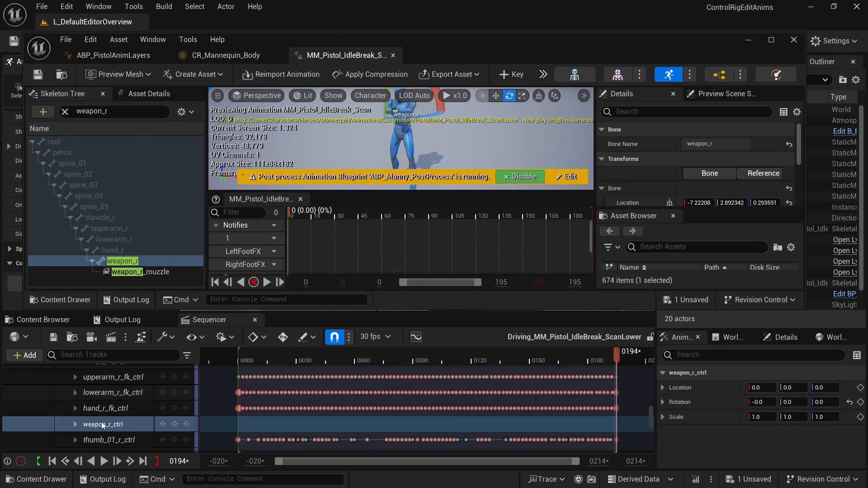
# Expand the weapon_r_ctrl channels, turn on auto-keying and key the control at frame 194.
pyautogui.click(75, 424)
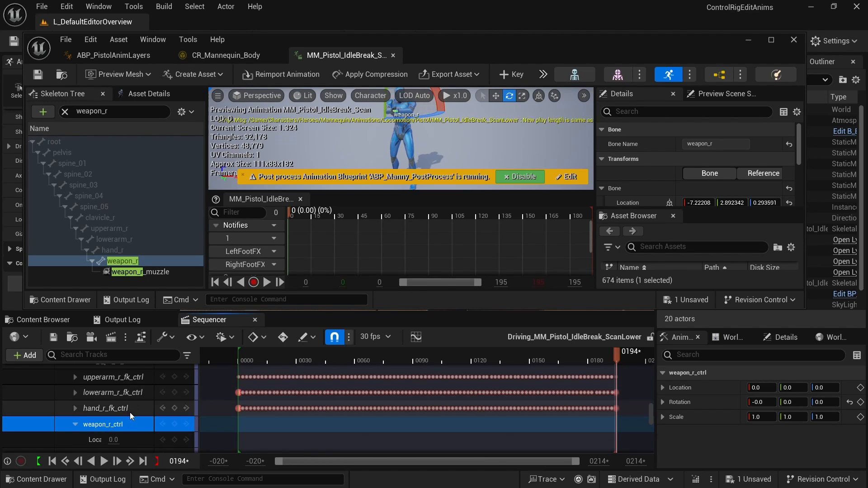
pyautogui.click(283, 337)
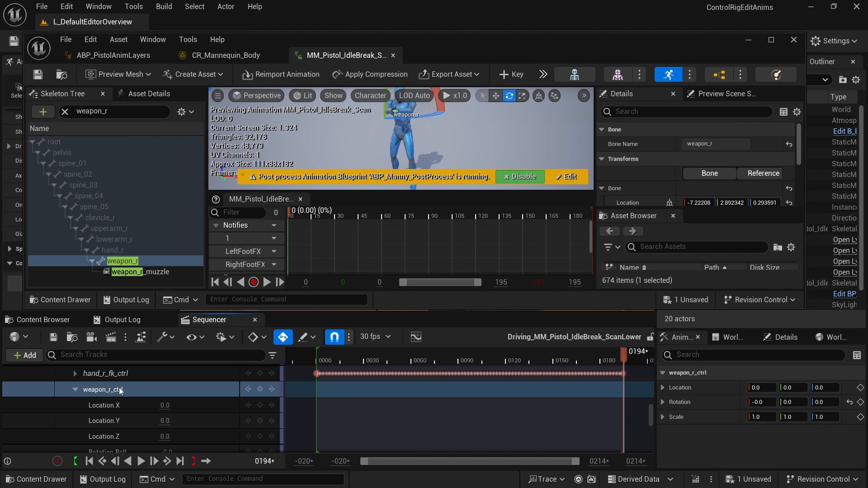
pyautogui.click(260, 389)
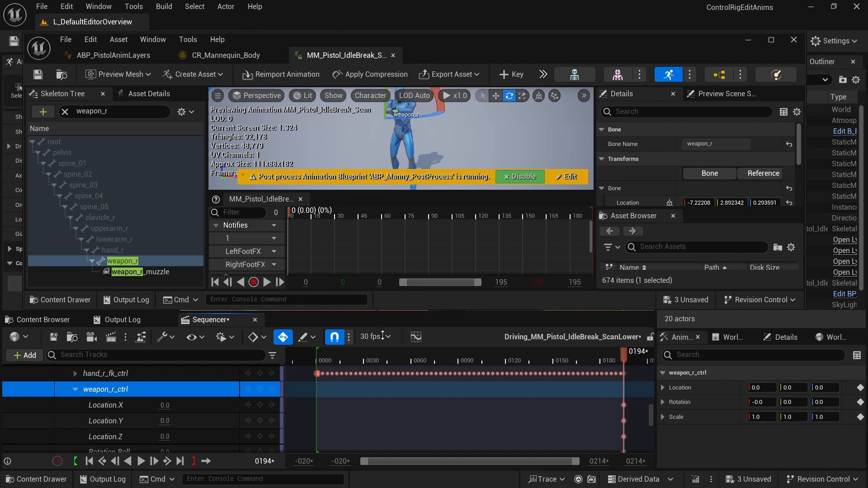
# Copy the weapon_r bone's X location of -7.222088 from the animation into Location.X of weapon_r_ctrl.
pyautogui.moveTo(626, 210); pyautogui.dragTo(624, 247)
pyautogui.moveTo(595, 188); pyautogui.dragTo(518, 181)
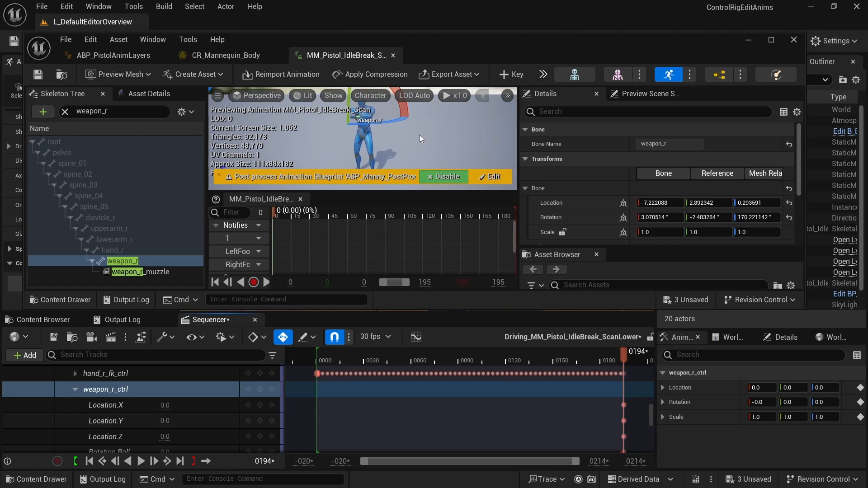
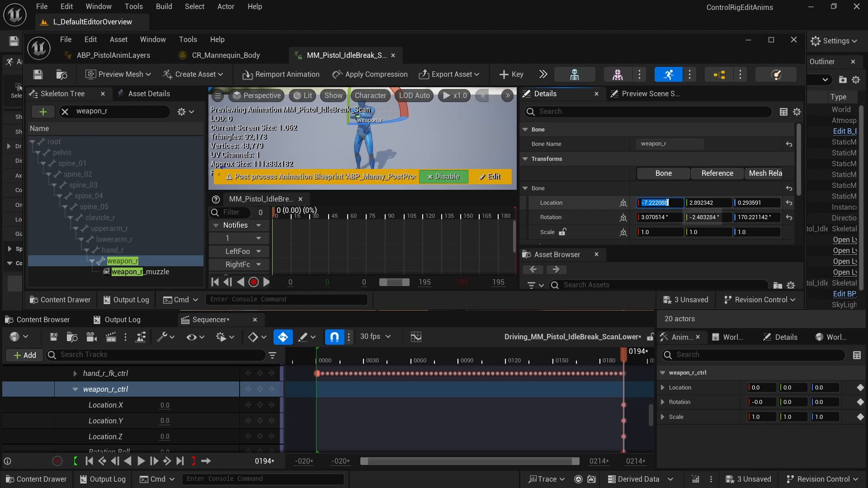
pyautogui.click(661, 202)
pyautogui.hotkey('ctrl', 'c')
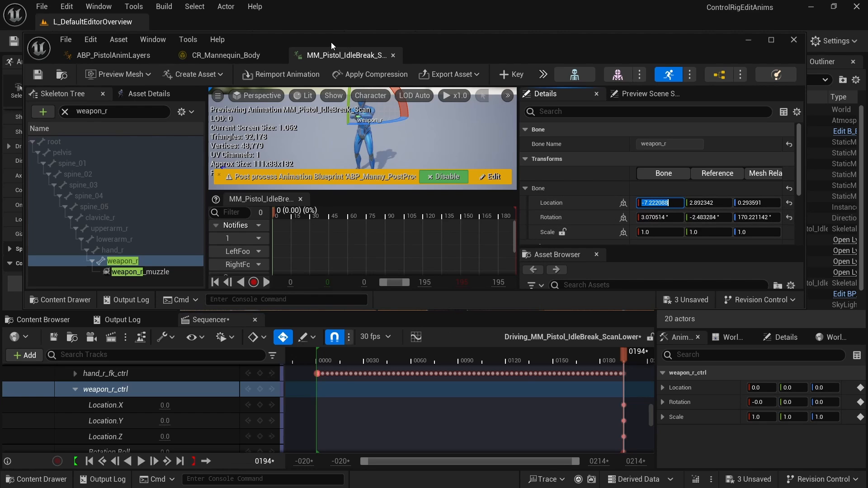
pyautogui.moveTo(331, 42); pyautogui.dragTo(316, 26)
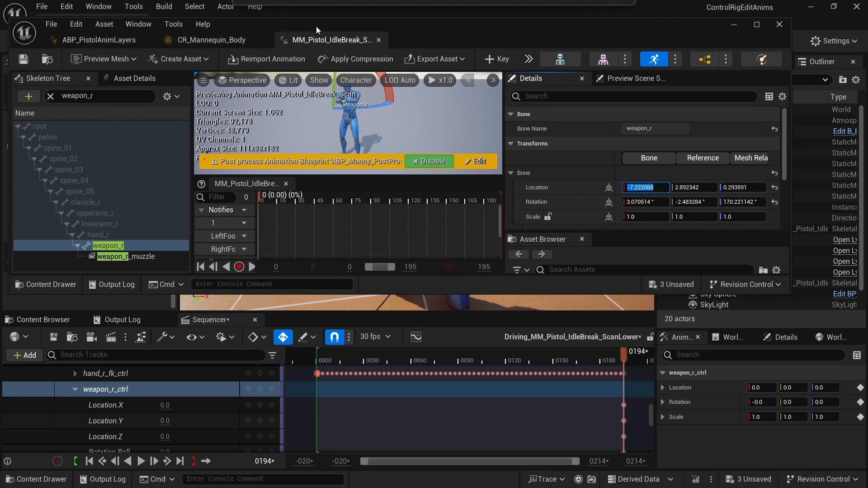
pyautogui.click(105, 406)
pyautogui.click(163, 406)
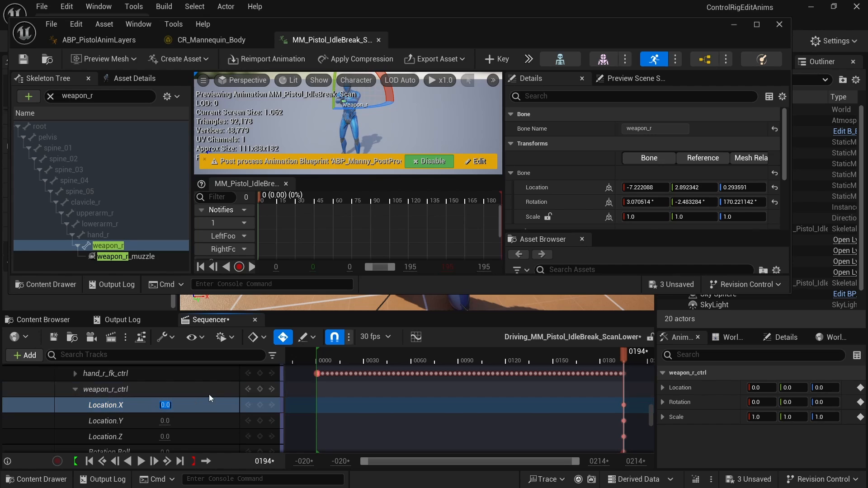
pyautogui.hotkey('ctrl', 'v')
pyautogui.press('Return')
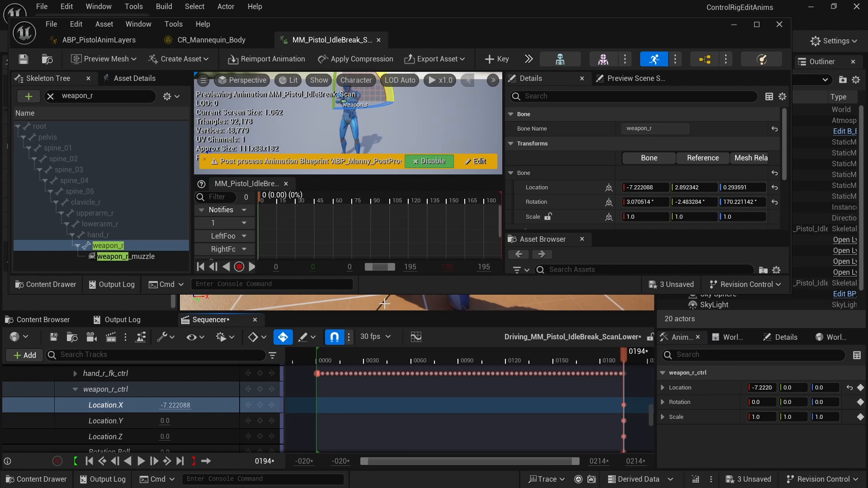
# Copy the bone's Y location of 2.892342 into Location.Y of weapon_r_ctrl and key the control at frame 194.
pyautogui.moveTo(10, 178); pyautogui.dragTo(432, 180)
pyautogui.moveTo(370, 181); pyautogui.dragTo(420, 174, button='right')
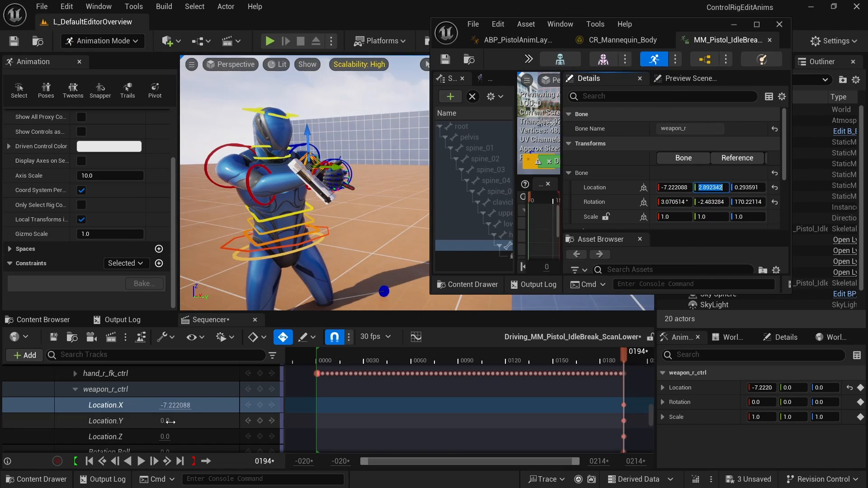
pyautogui.click(166, 421)
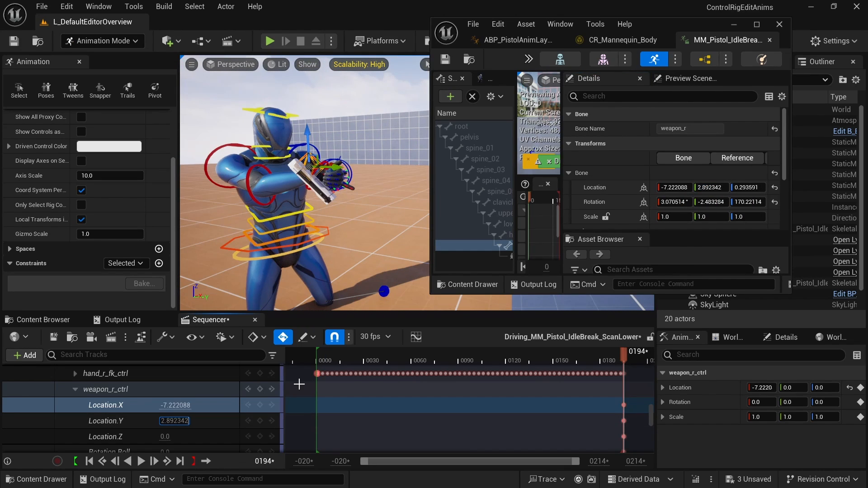
pyautogui.press('Return')
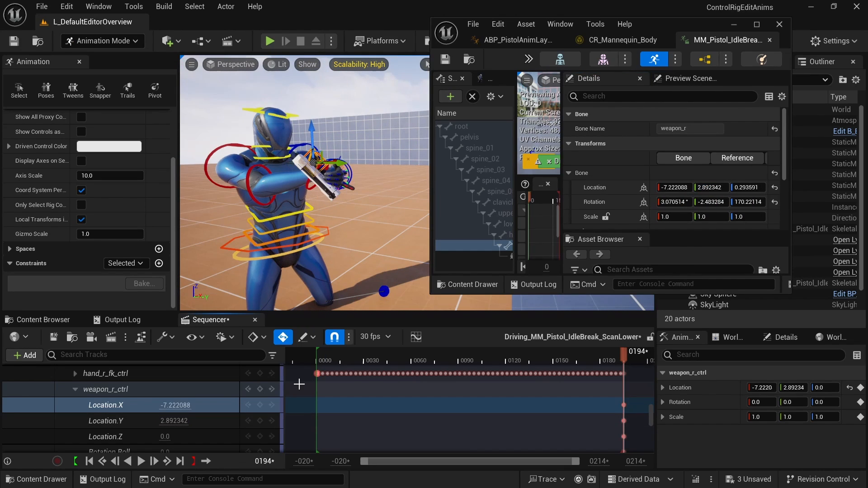
pyautogui.click(261, 390)
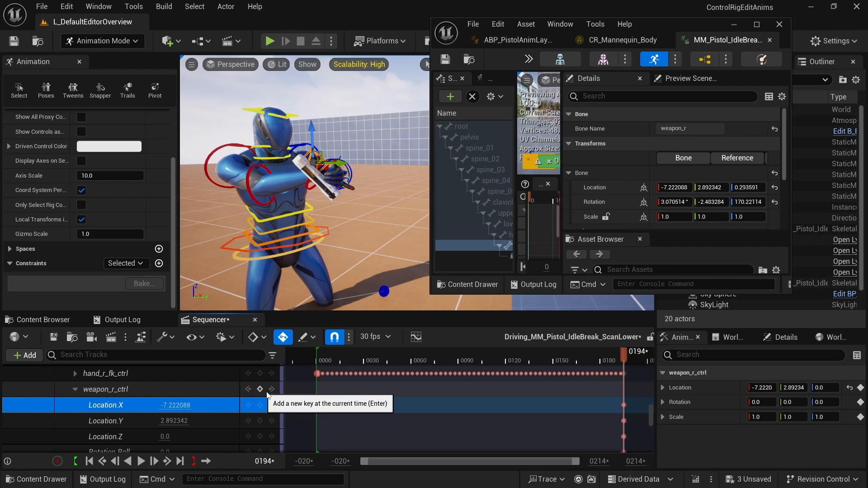
# Move the weapon_r_ctrl keys from frame 194 to frame 0 and set the current time to frame 0.
pyautogui.scroll(1, 330, 396)
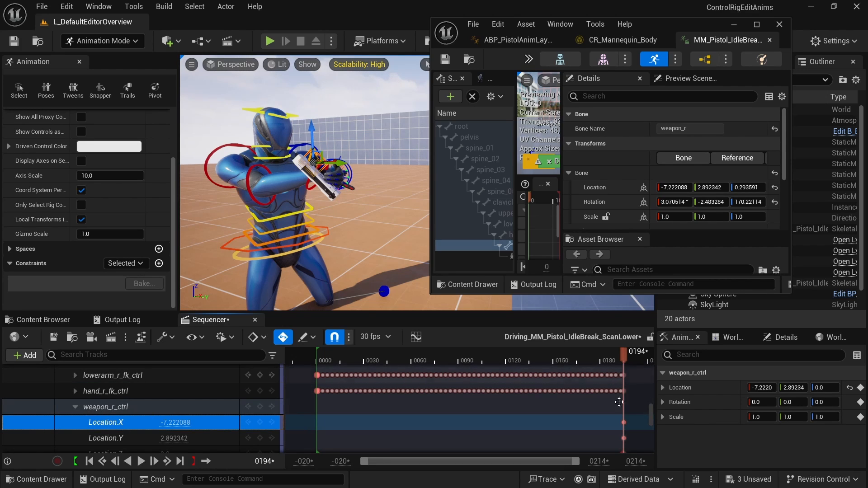
pyautogui.scroll(-2, 615, 408)
pyautogui.scroll(-1, 620, 384)
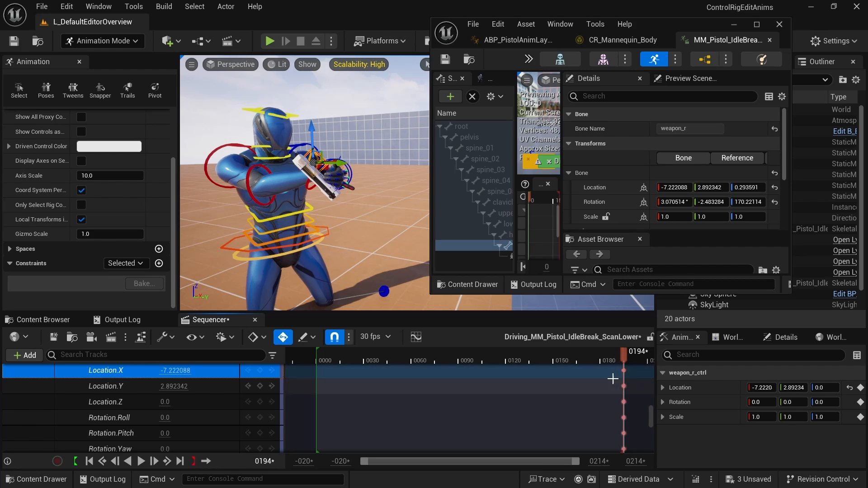
pyautogui.scroll(-3, 608, 362)
pyautogui.moveTo(567, 312); pyautogui.dragTo(568, 306)
pyautogui.click(75, 383)
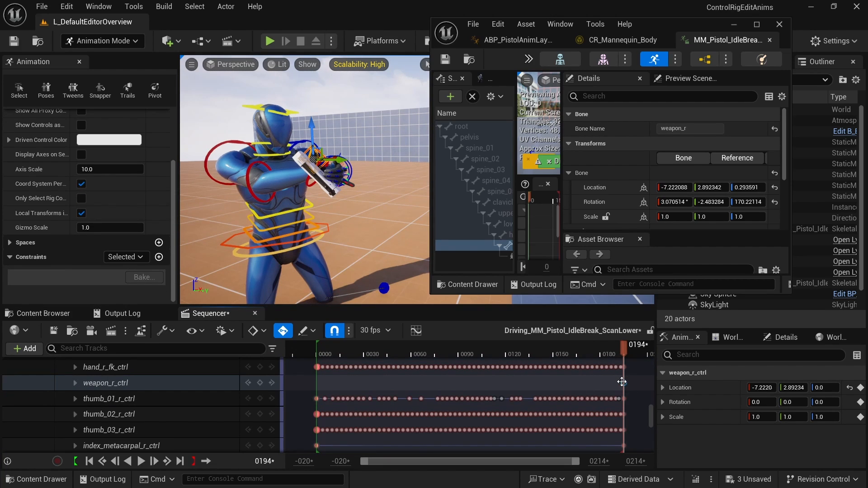
pyautogui.moveTo(625, 349); pyautogui.dragTo(318, 358)
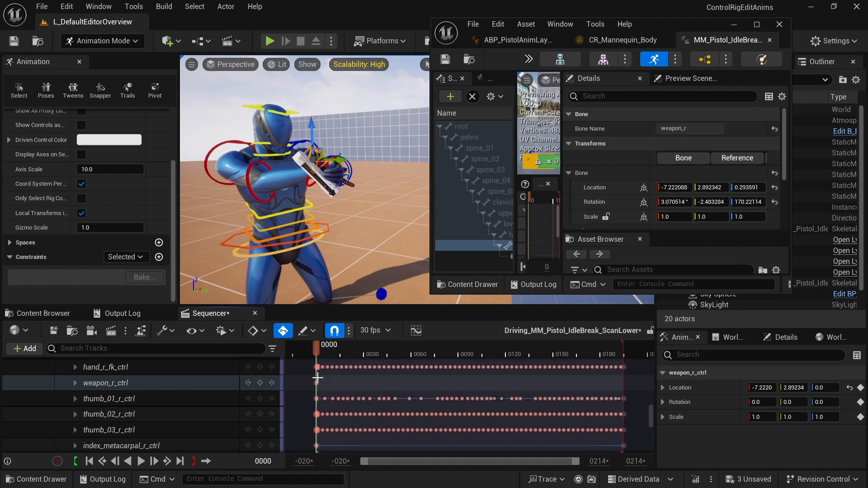
# Copy the weapon_r bone's Z location of 0.293591 into Location.Z of weapon_r_ctrl at frame 0.
pyautogui.click(75, 382)
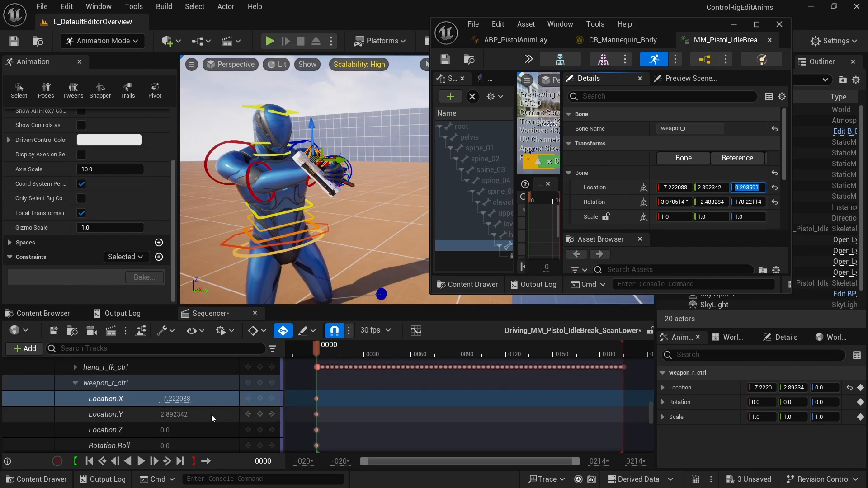
pyautogui.click(165, 429)
pyautogui.write('0.293591')
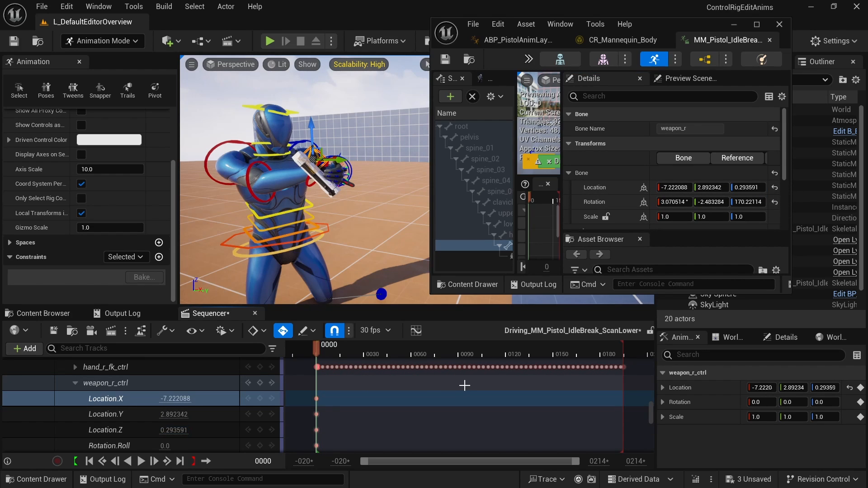
# Copy the weapon_r bone's rotation into weapon_r_ctrl at frame 0: roll 3.070514, pitch -2.483284 and yaw 170.221142.
pyautogui.scroll(-2, 464, 385)
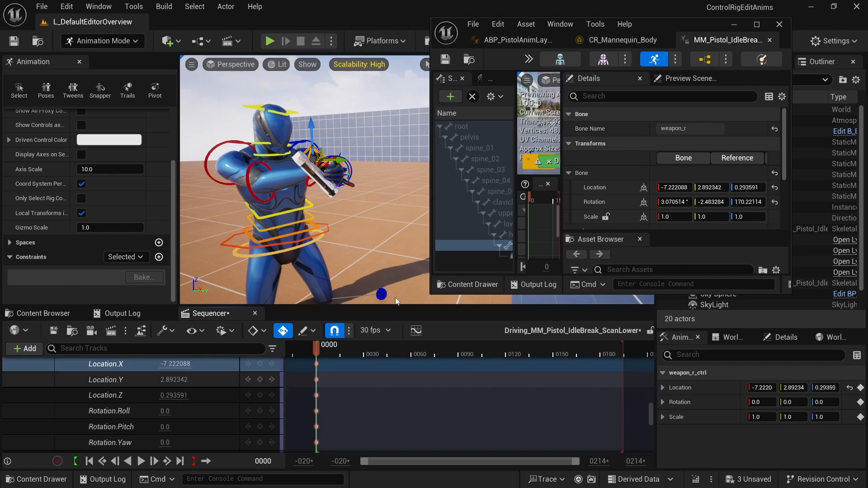
pyautogui.click(673, 202)
pyautogui.click(167, 410)
pyautogui.write('3.070514 °')
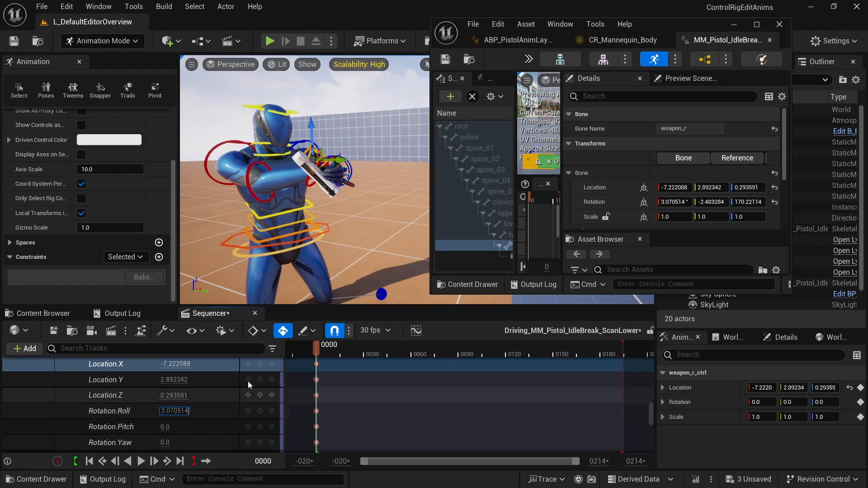
pyautogui.click(712, 203)
pyautogui.hotkey('ctrl', 'c')
pyautogui.click(171, 427)
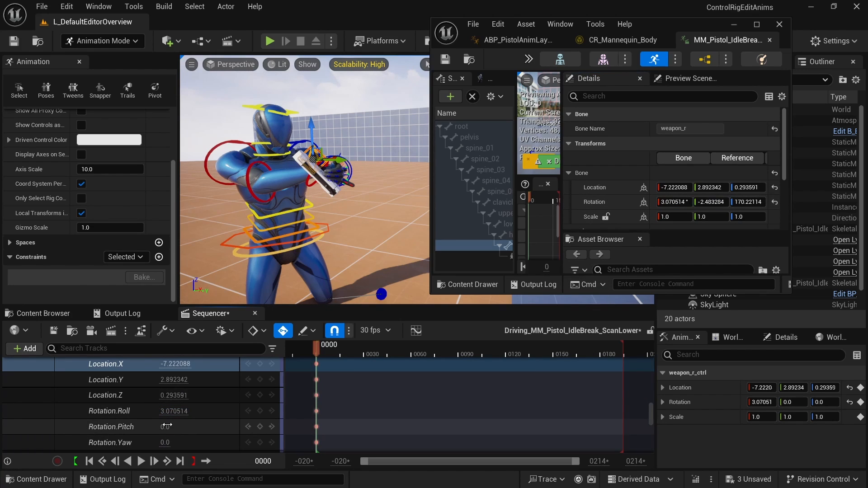
pyautogui.hotkey('ctrl', 'v')
pyautogui.click(748, 202)
pyautogui.hotkey('ctrl', 'c')
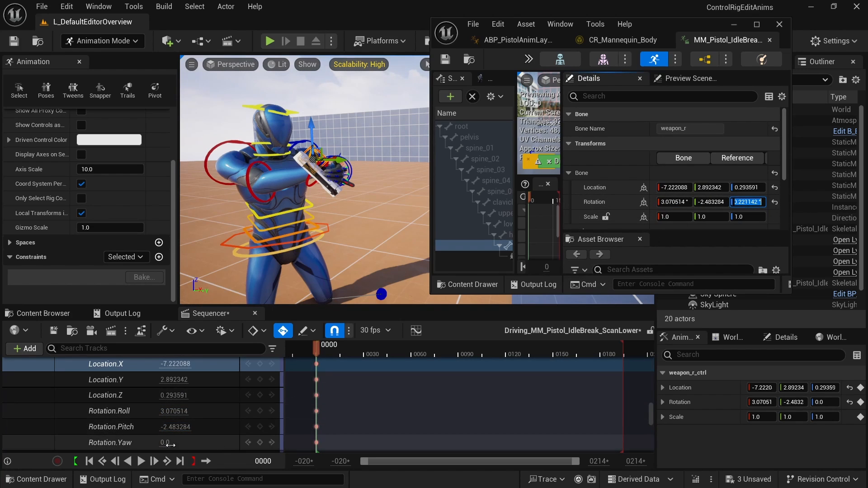
pyautogui.click(165, 442)
pyautogui.hotkey('ctrl', 'v')
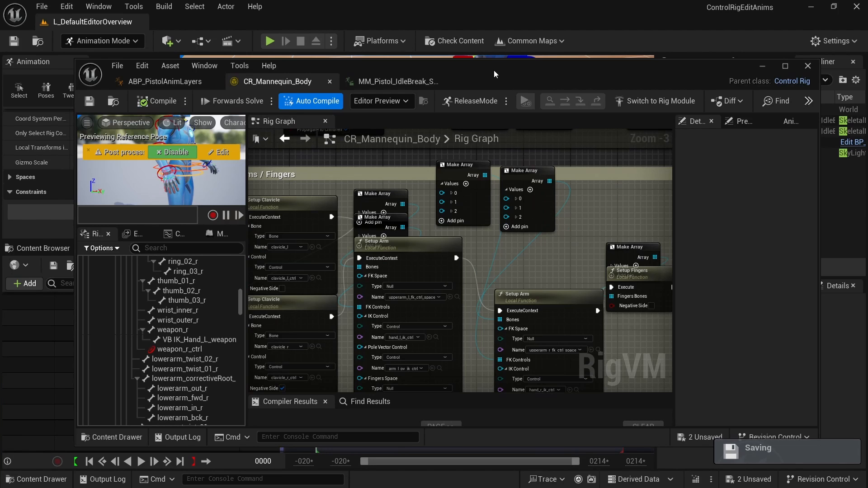
# In the CR_Mannequin_Body rig graph, add a fourth element to both Make Array nodes feeding the right Setup Arm function.
pyautogui.moveTo(494, 70); pyautogui.dragTo(470, 72)
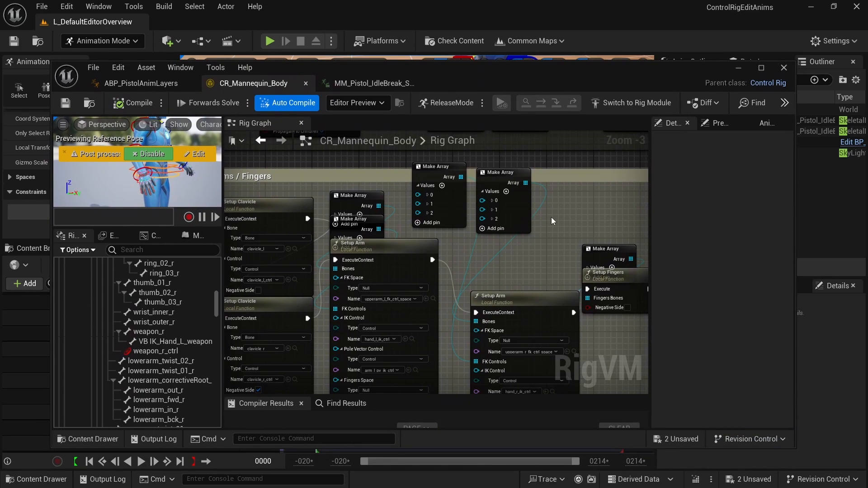
pyautogui.moveTo(551, 217); pyautogui.dragTo(476, 231, button='right')
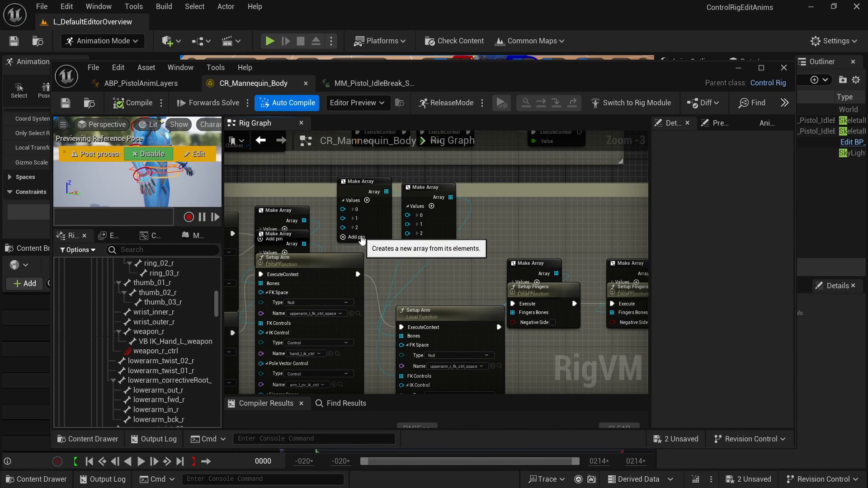
pyautogui.scroll(1, 359, 246)
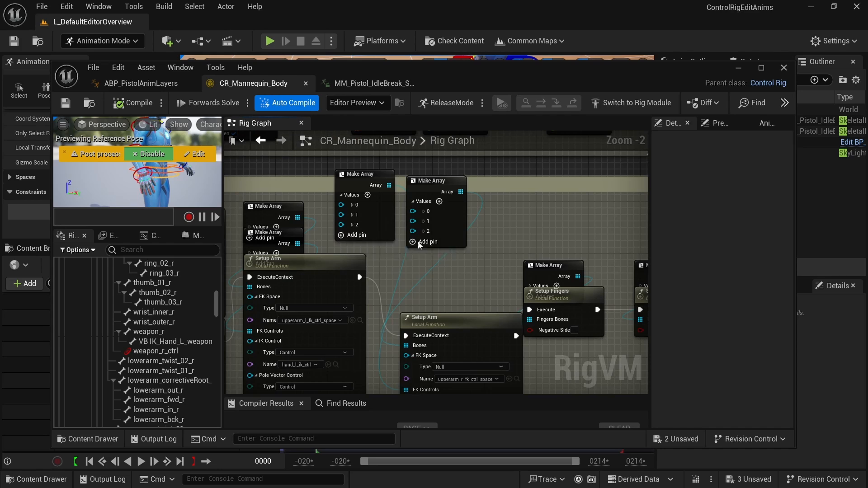
pyautogui.click(356, 235)
pyautogui.moveTo(466, 223); pyautogui.dragTo(514, 226)
pyautogui.moveTo(489, 267); pyautogui.dragTo(522, 290, button='right')
pyautogui.click(539, 248)
pyautogui.moveTo(319, 200); pyautogui.dragTo(431, 205, button='right')
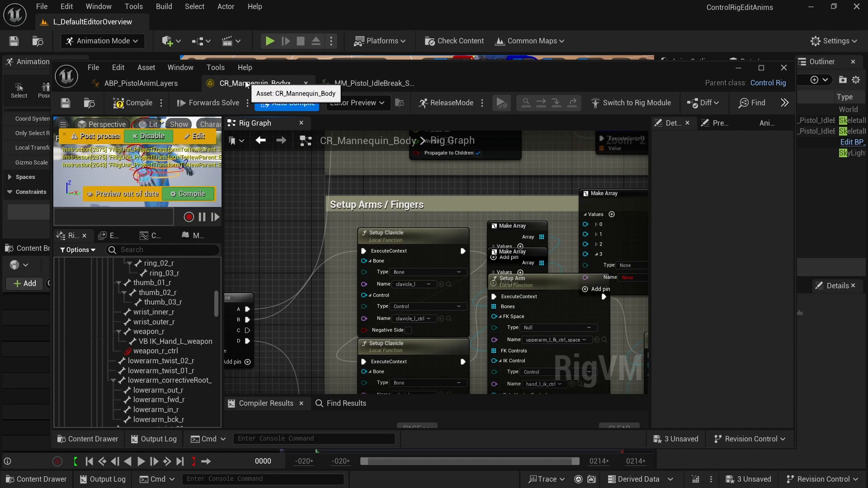
pyautogui.moveTo(518, 193); pyautogui.dragTo(225, 155, button='right')
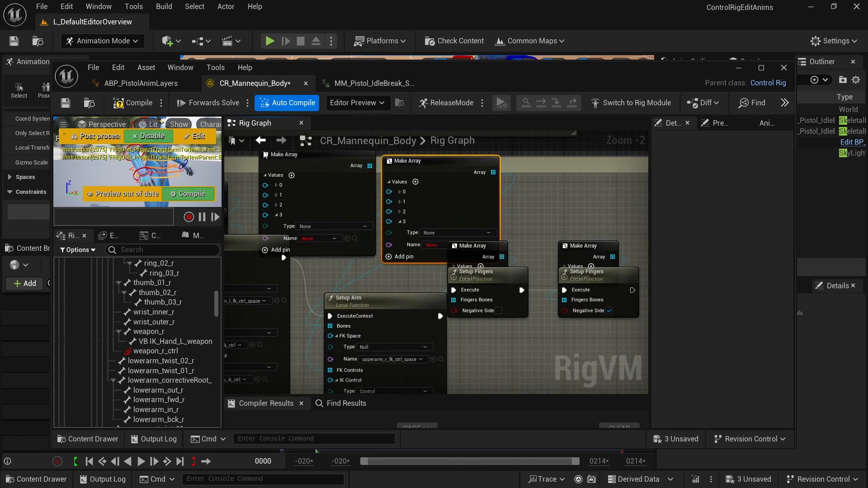
# Check the hand_r and weapon_r hierarchy and remove the empty fourth element from both right-arm Make Array nodes.
pyautogui.moveTo(471, 81); pyautogui.dragTo(457, 250)
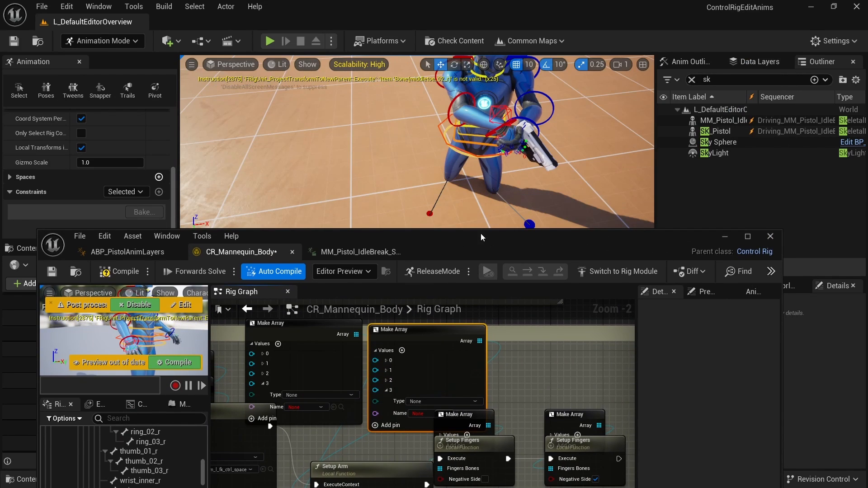
pyautogui.moveTo(481, 233); pyautogui.dragTo(520, 58)
pyautogui.moveTo(324, 223); pyautogui.dragTo(361, 237, button='right')
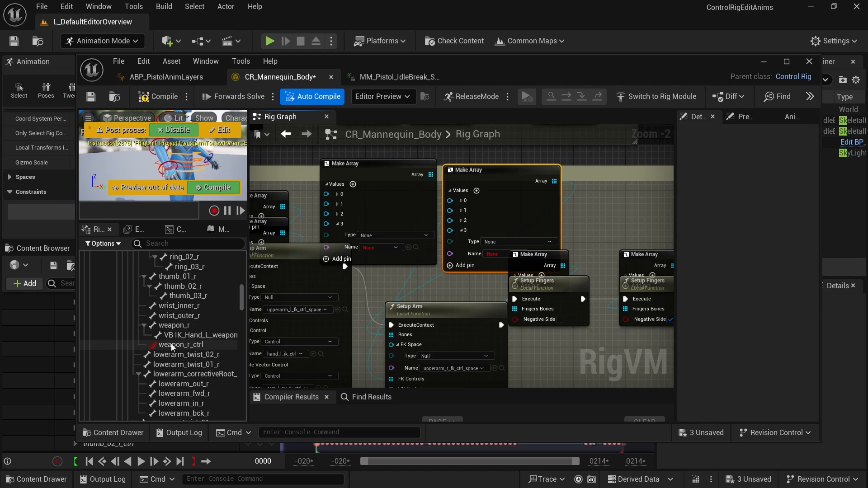
pyautogui.scroll(10, 172, 343)
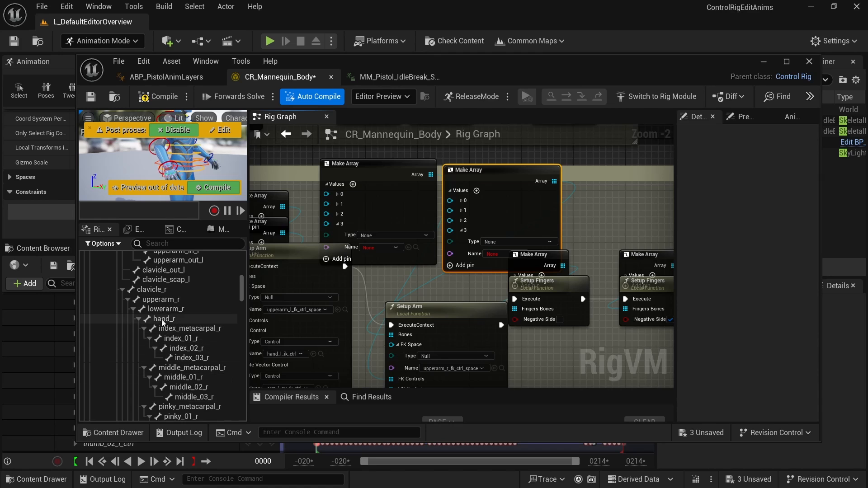
pyautogui.scroll(-8, 194, 299)
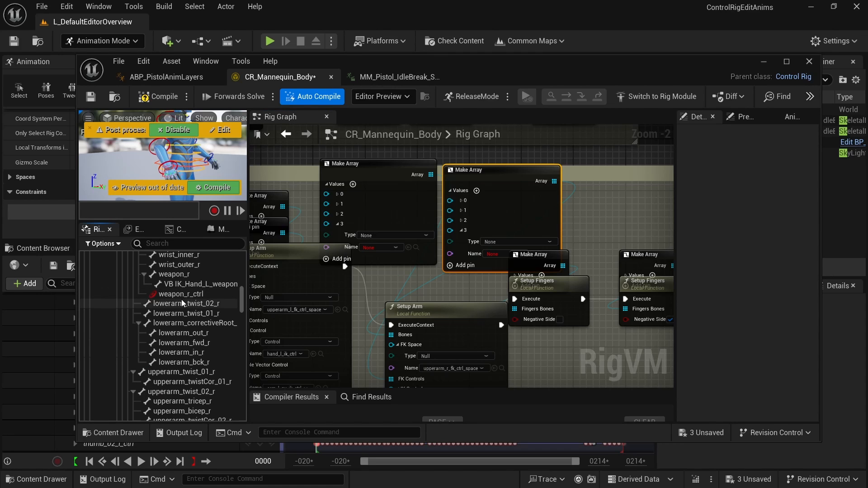
pyautogui.rightClick(340, 224)
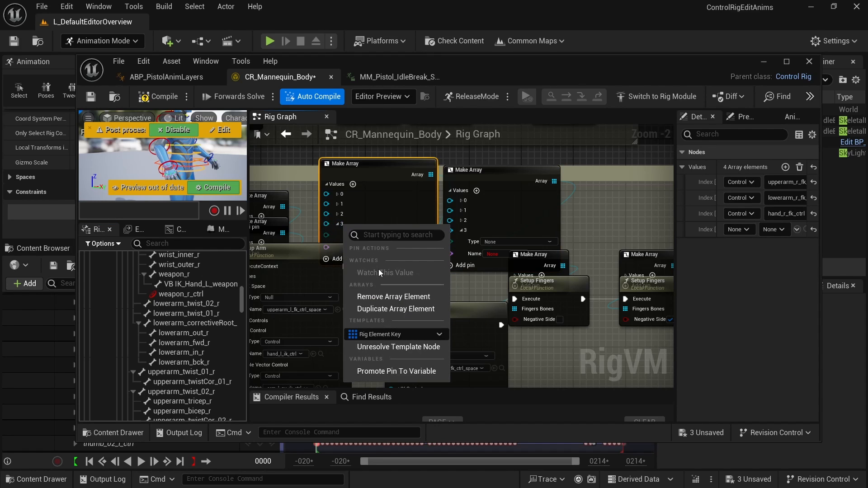
pyautogui.click(394, 298)
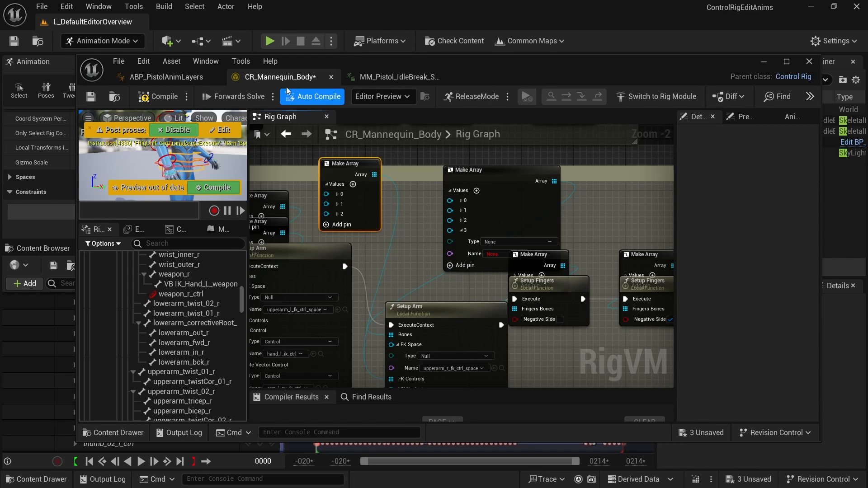
pyautogui.rightClick(462, 232)
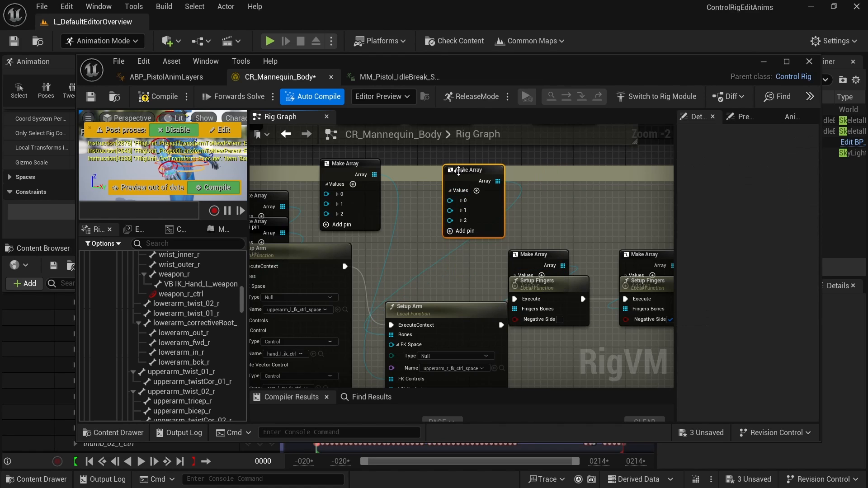
# Try a new position for the right-arm bones Make Array node and undo the move.
pyautogui.moveTo(460, 171); pyautogui.dragTo(440, 177)
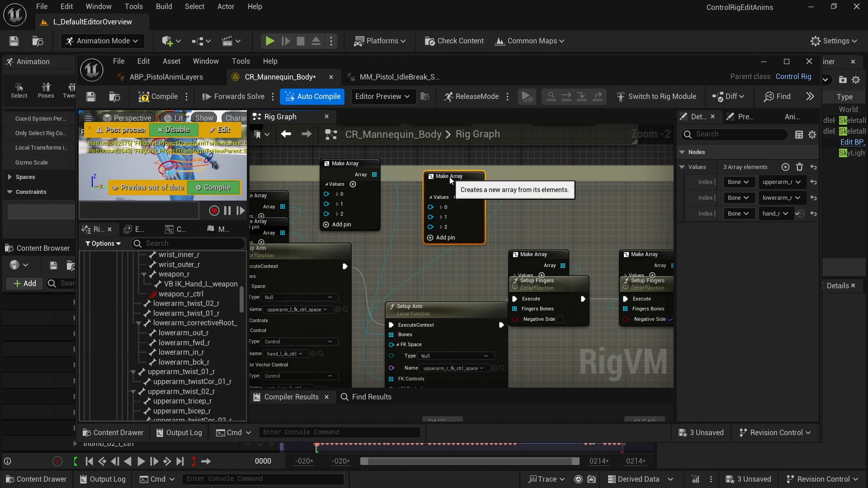
pyautogui.click(91, 97)
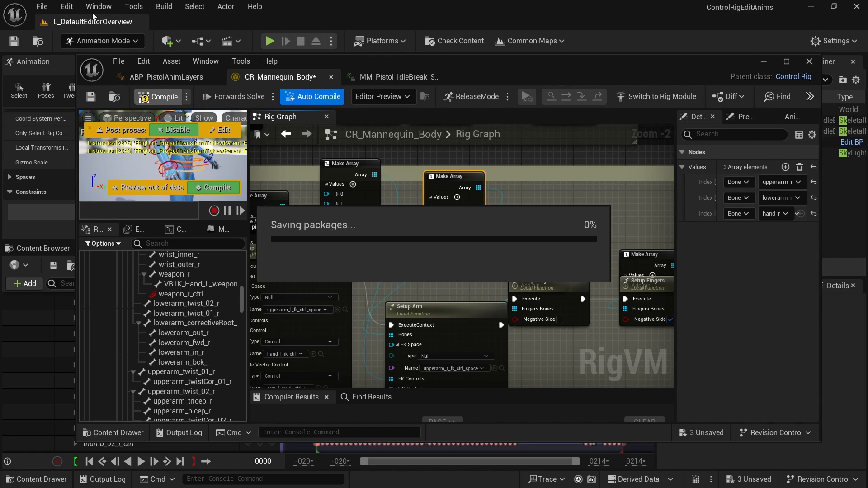
pyautogui.click(144, 61)
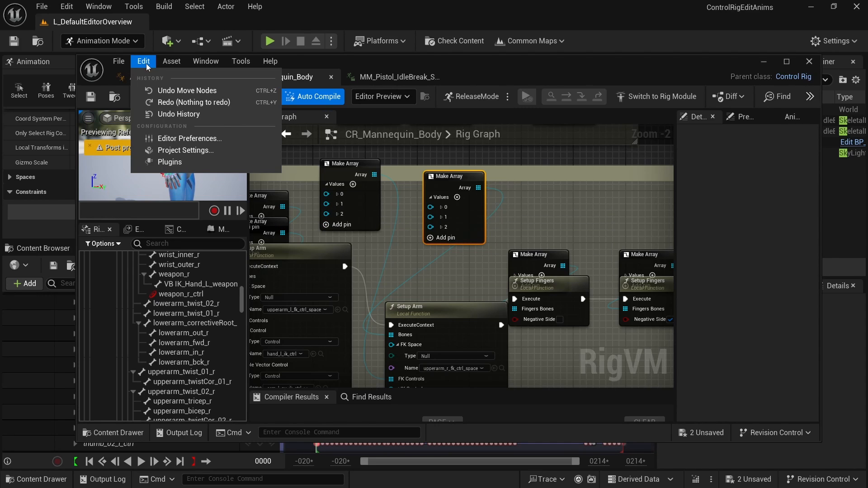
pyautogui.click(168, 90)
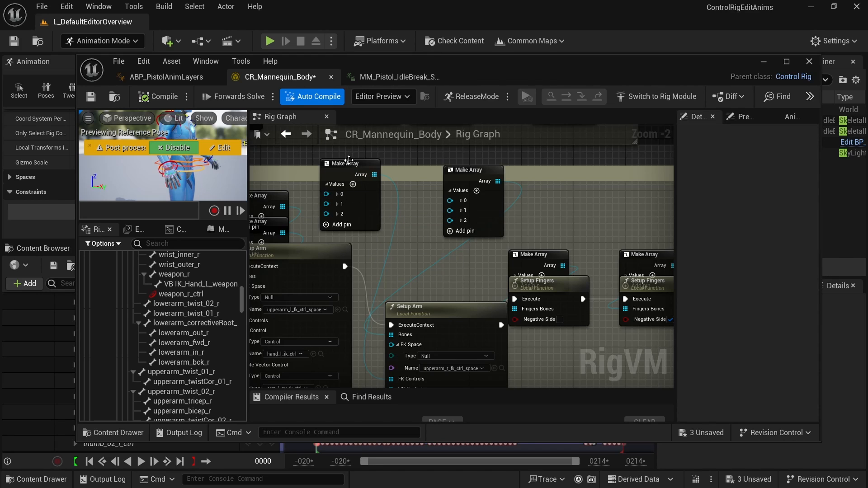
# Reposition the two right-arm Make Array nodes side by side above the Setup Arm node and save the control rig.
pyautogui.moveTo(345, 164); pyautogui.dragTo(384, 189)
pyautogui.moveTo(471, 176); pyautogui.dragTo(458, 202)
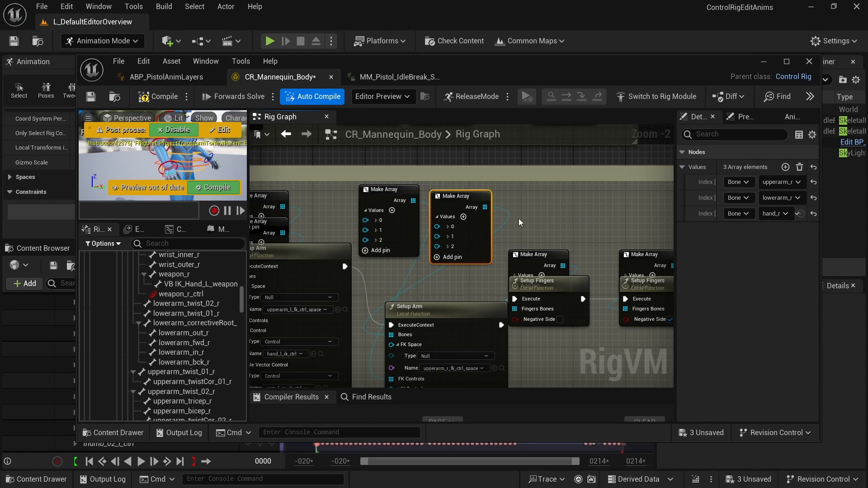
pyautogui.click(91, 96)
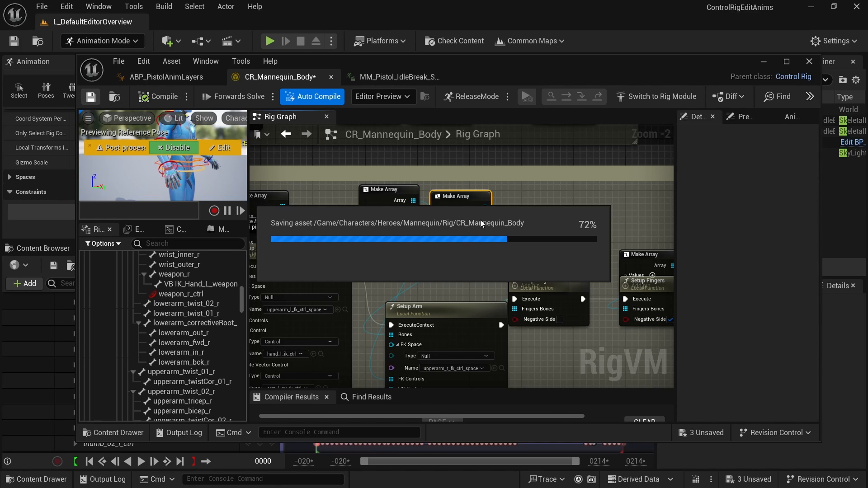
# Return to the level sequence and delete the weapon_r constraint from SK_Pistol.
pyautogui.moveTo(410, 61); pyautogui.dragTo(427, 336)
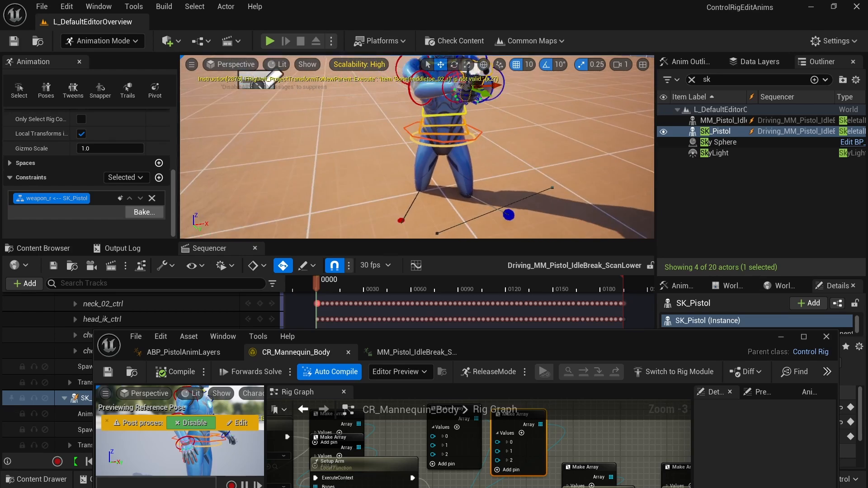
pyautogui.moveTo(454, 138); pyautogui.dragTo(478, 113, button='right')
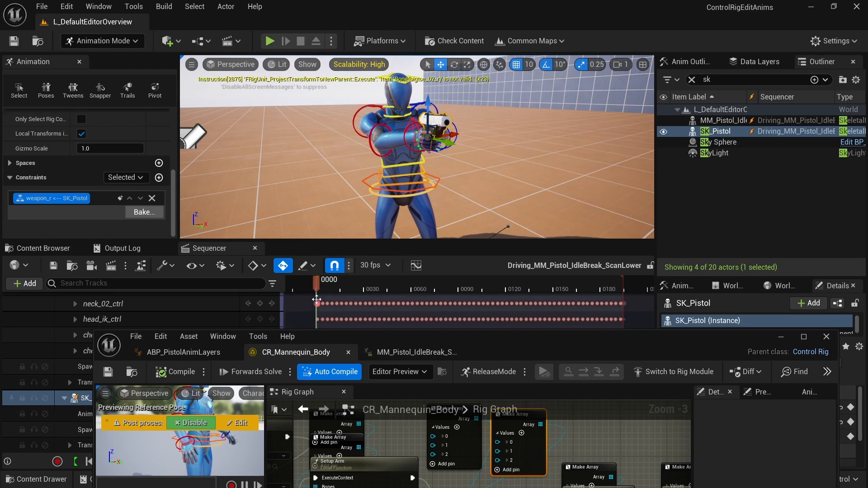
pyautogui.click(152, 198)
# Delete the Transform track of SK_Pistol in the sequence.
pyautogui.moveTo(257, 362); pyautogui.dragTo(298, 389)
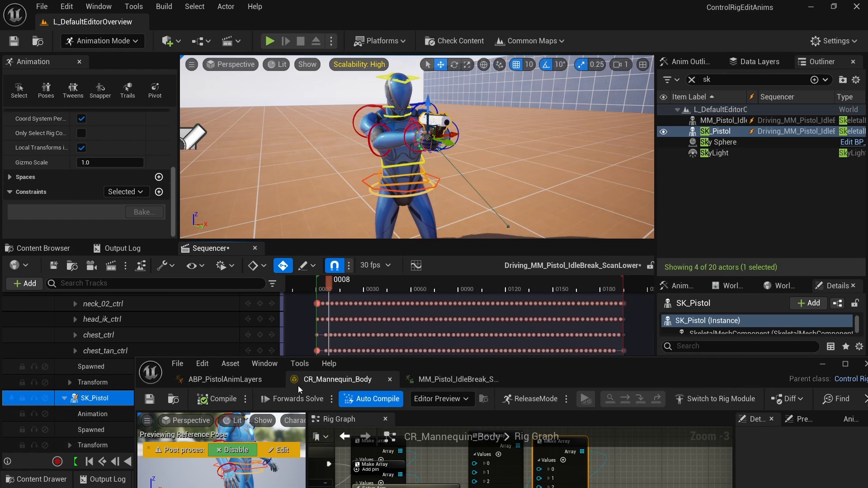
pyautogui.moveTo(343, 365); pyautogui.dragTo(437, 450)
pyautogui.click(93, 445)
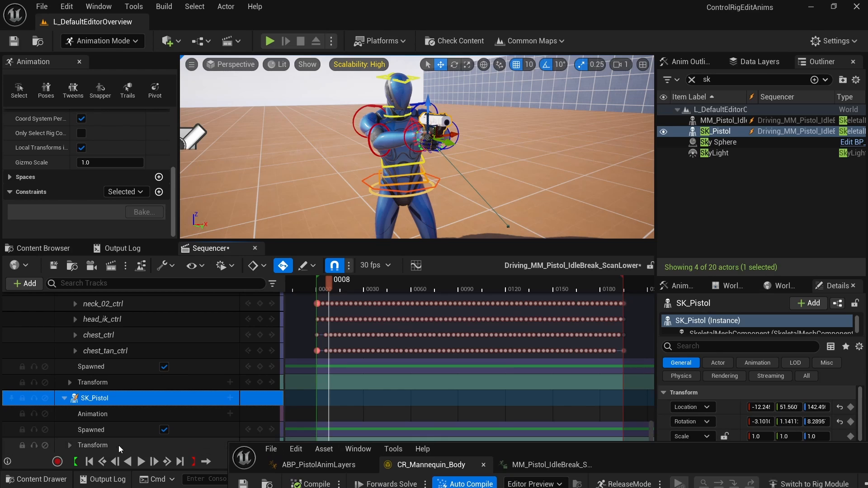
pyautogui.rightClick(96, 445)
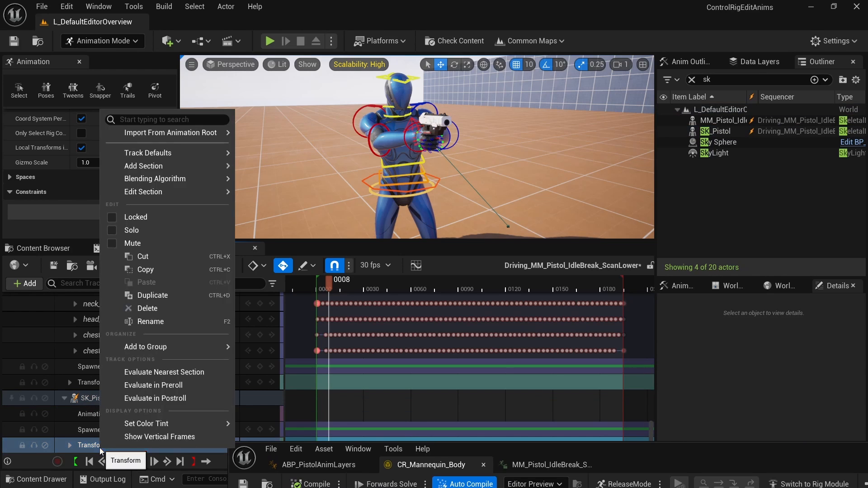
pyautogui.click(164, 308)
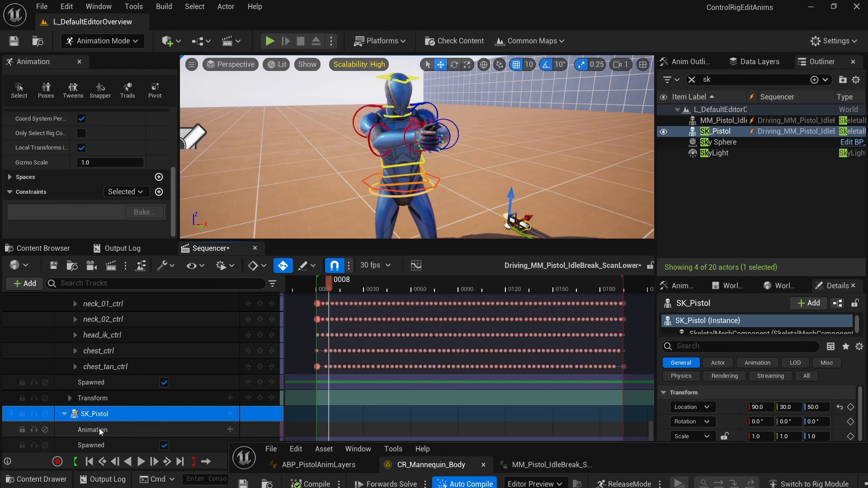
# Add a constraint on SK_Pistol that attaches it to the weapon_r bone of MM_Pistol_IdleBreak_ScanLower.
pyautogui.click(92, 402)
pyautogui.click(102, 413)
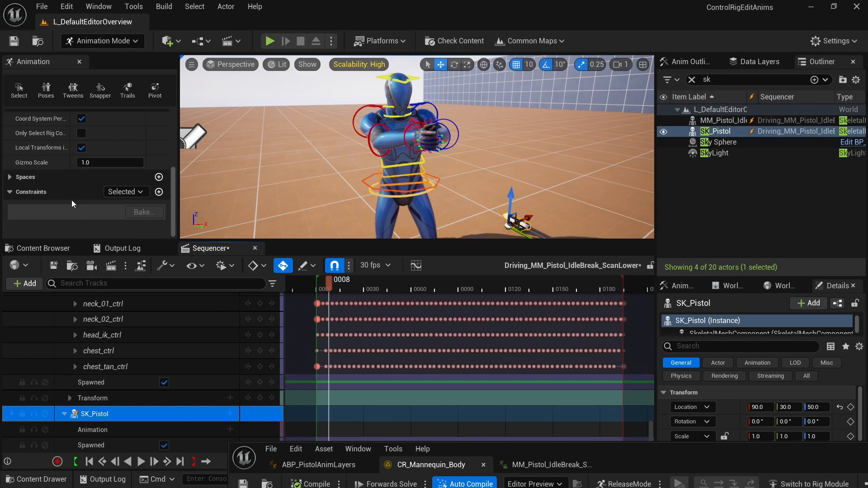
pyautogui.click(159, 193)
pyautogui.click(192, 271)
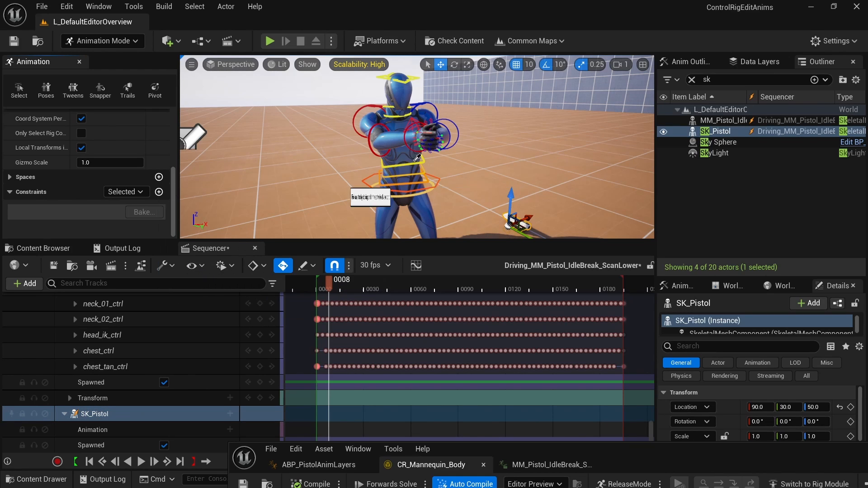
pyautogui.click(392, 142)
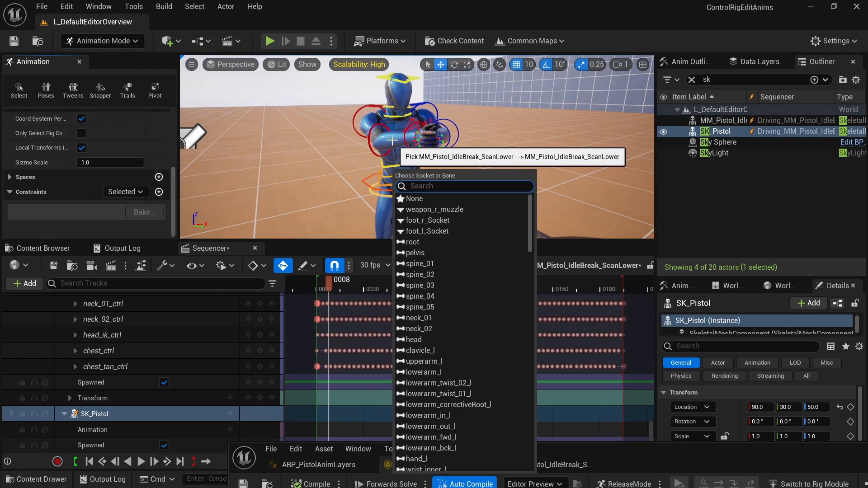
pyautogui.write('w')
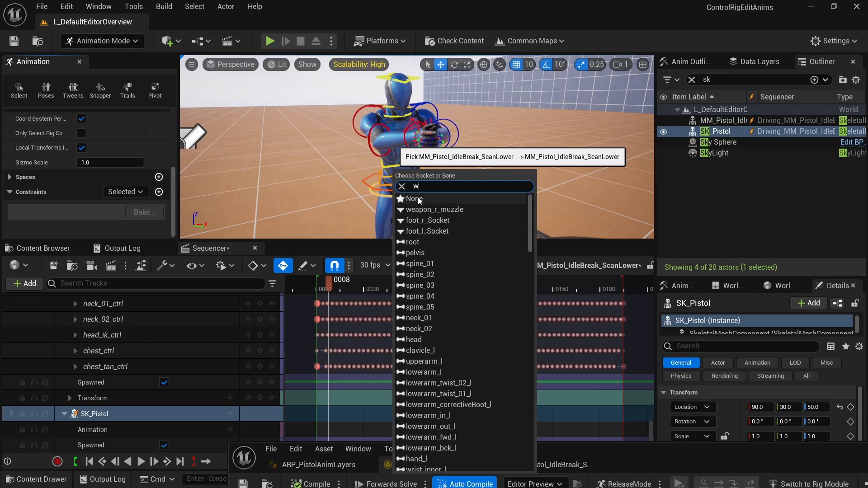
pyautogui.write('eapon')
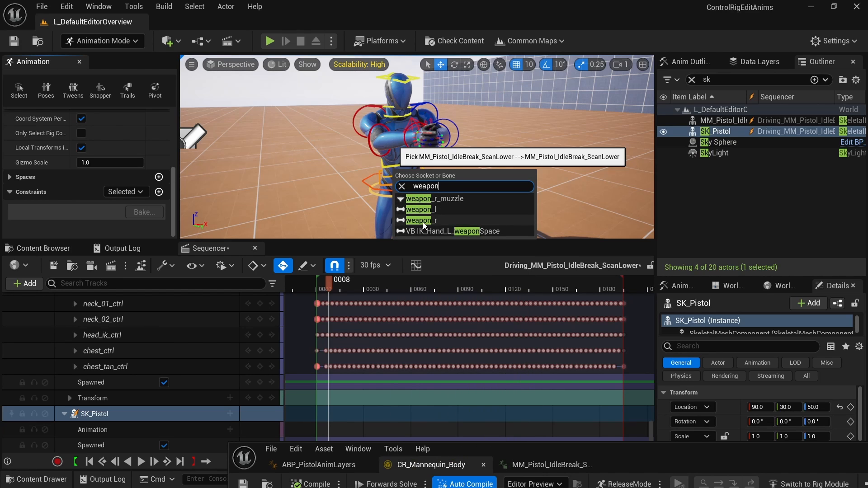
pyautogui.click(423, 221)
# Reset the weapon_r constraint's offset transform and set its Z rotation offset to -90.
pyautogui.rightClick(72, 205)
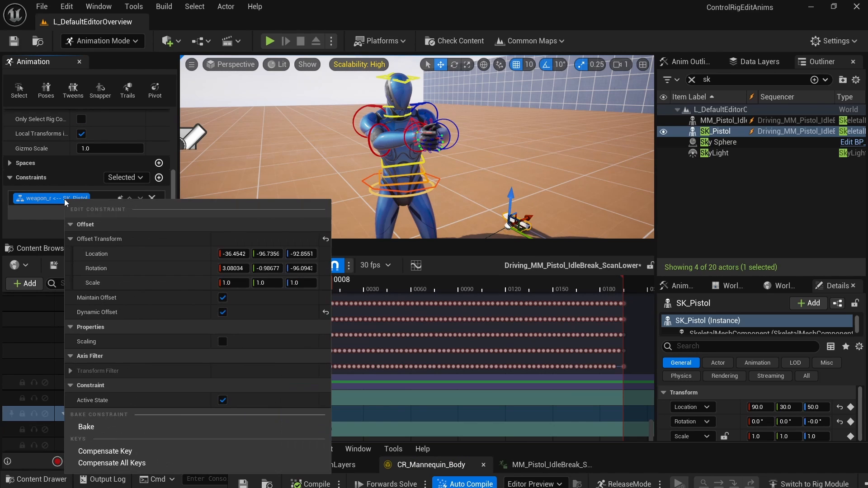
pyautogui.click(325, 240)
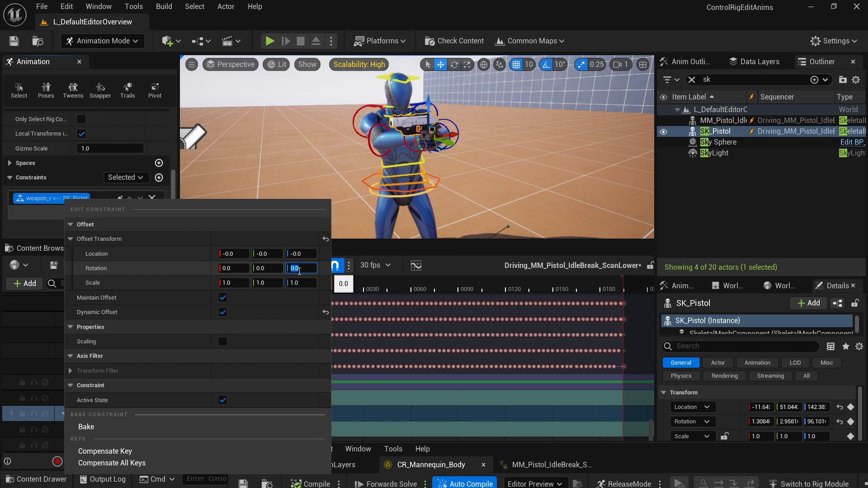
pyautogui.press('Return')
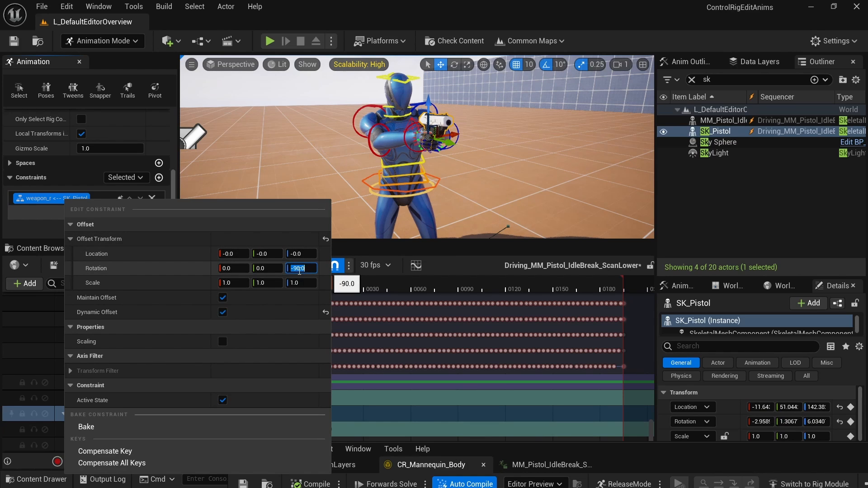
pyautogui.click(36, 233)
# Play and scrub the sequence from its start to check how the pistol follows the right hand.
pyautogui.moveTo(334, 288); pyautogui.dragTo(319, 289)
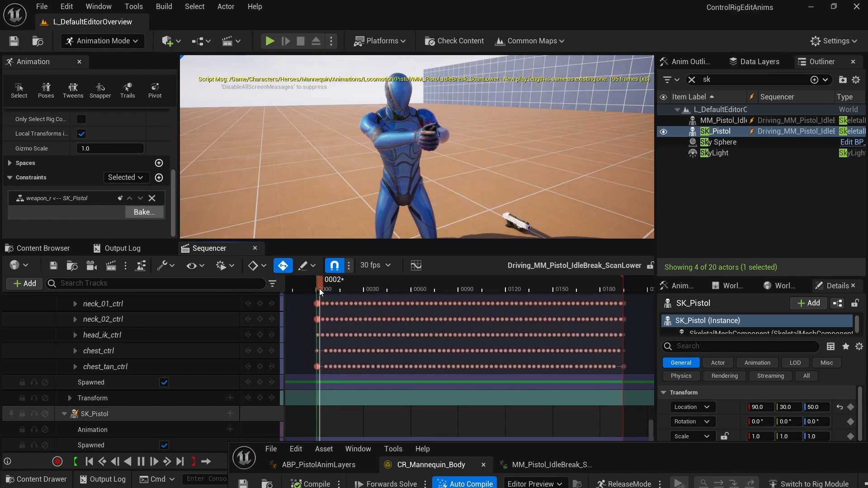
pyautogui.press('space')
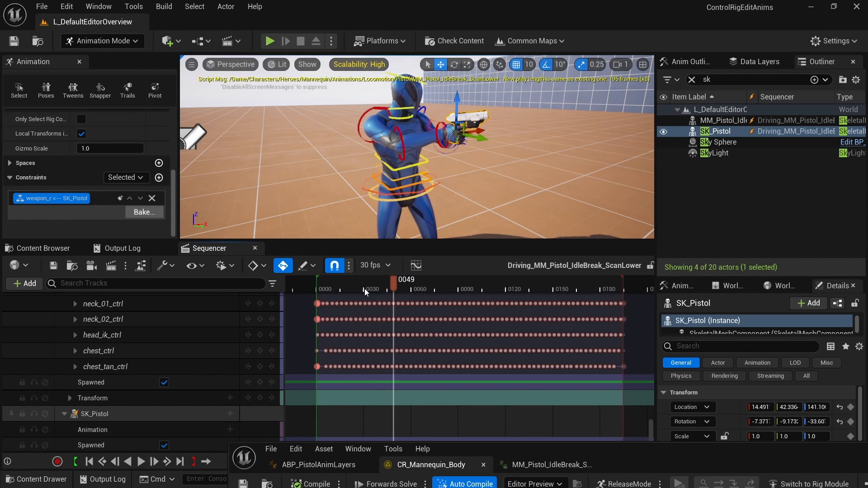
pyautogui.moveTo(365, 288); pyautogui.dragTo(324, 291)
# Return the playhead to frame 0 and save the level sequence.
pyautogui.scroll(-1, 136, 398)
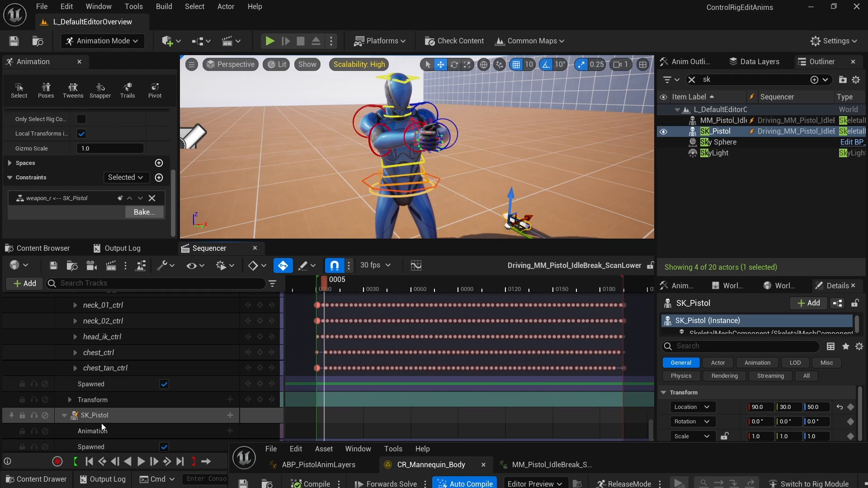
pyautogui.scroll(10, 100, 425)
pyautogui.scroll(5, 98, 406)
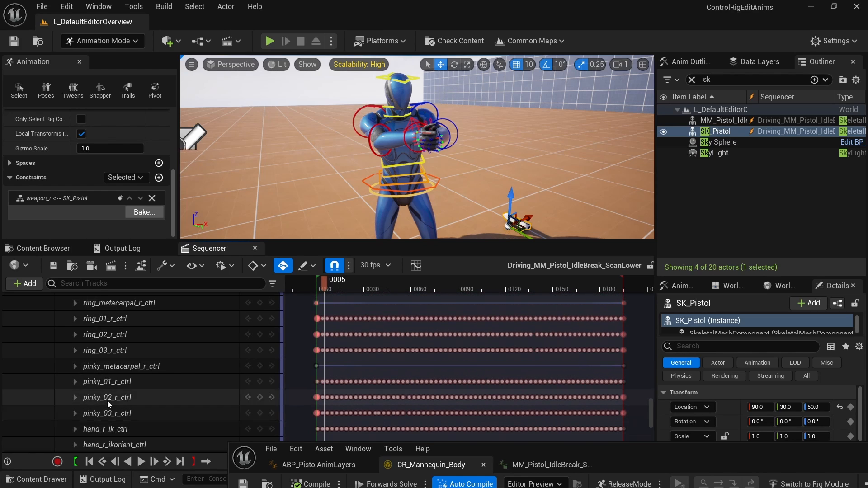
pyautogui.scroll(-15, 144, 309)
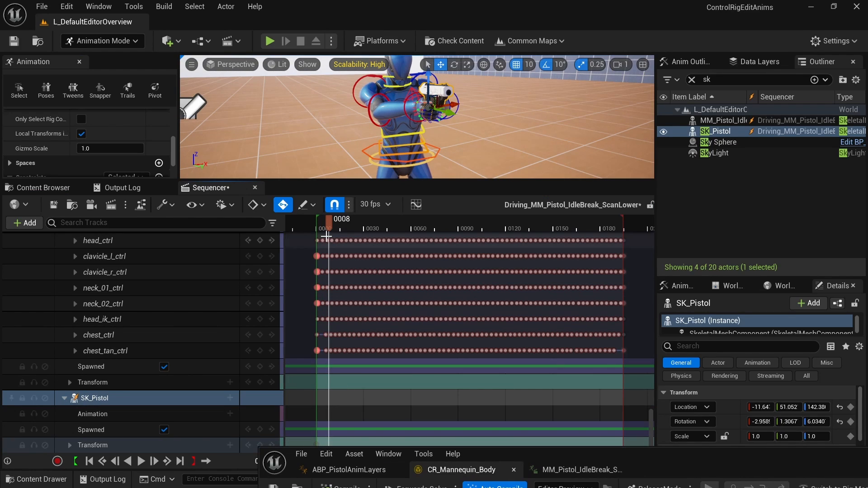
pyautogui.moveTo(328, 222); pyautogui.dragTo(316, 225)
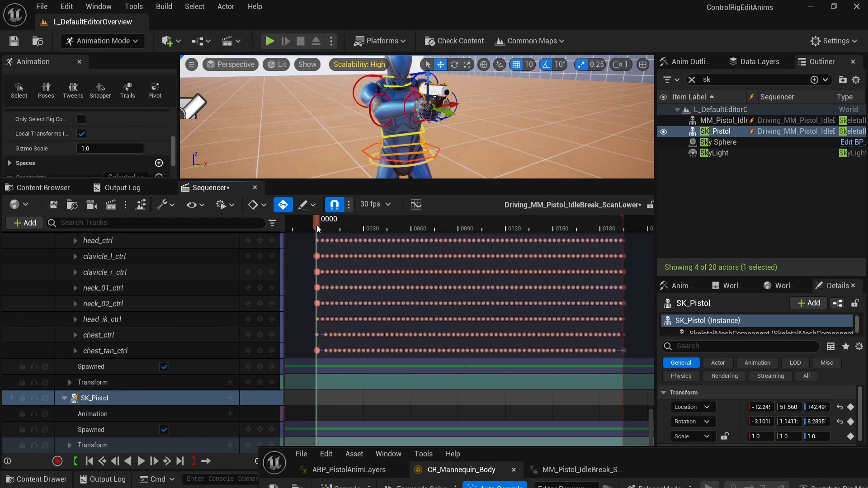
pyautogui.hotkey('ctrl', 's')
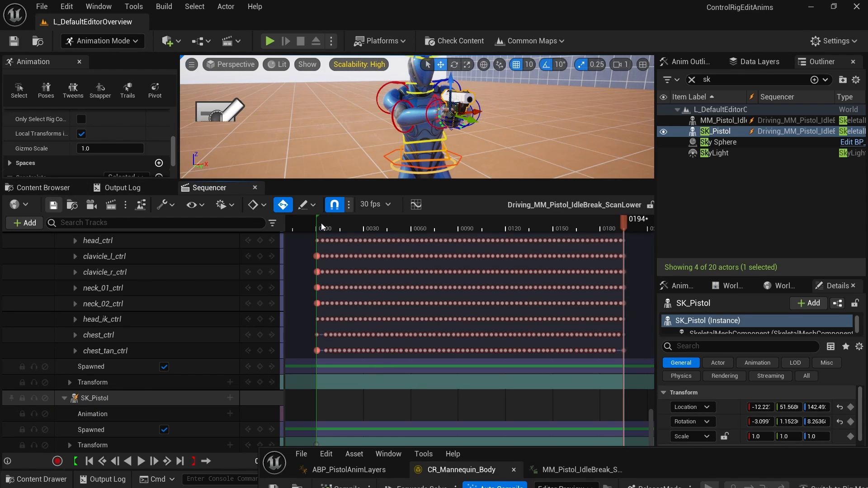
# Bring up the ABP_PistolAnimLayers animation blueprint and examine the pistol idle pose in its preview.
pyautogui.moveTo(476, 452); pyautogui.dragTo(326, 118)
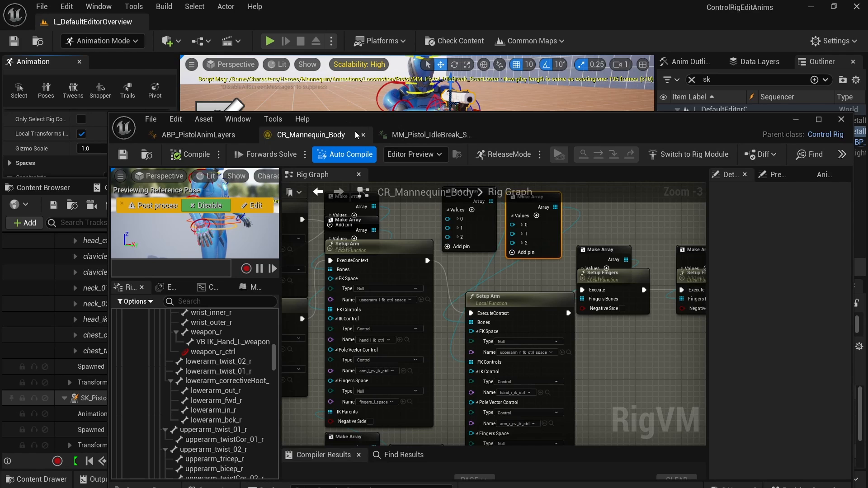
pyautogui.moveTo(402, 118); pyautogui.dragTo(371, 81)
pyautogui.click(164, 102)
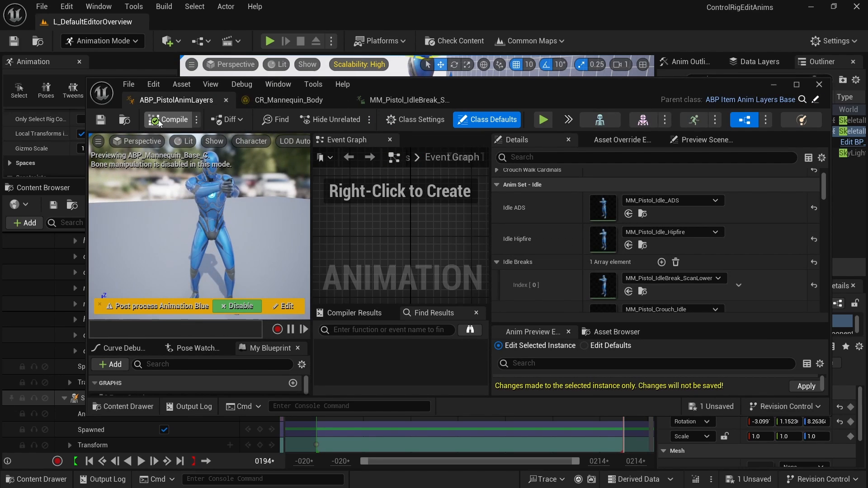
pyautogui.moveTo(238, 204)
pyautogui.mouseDown(button='right')
pyautogui.moveTo(230, 199)
pyautogui.moveTo(251, 208)
pyautogui.mouseUp(button='right')
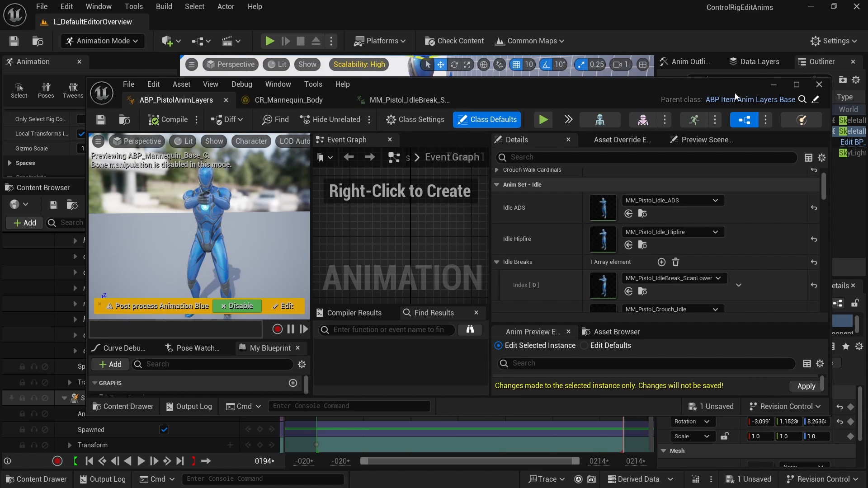
pyautogui.click(774, 85)
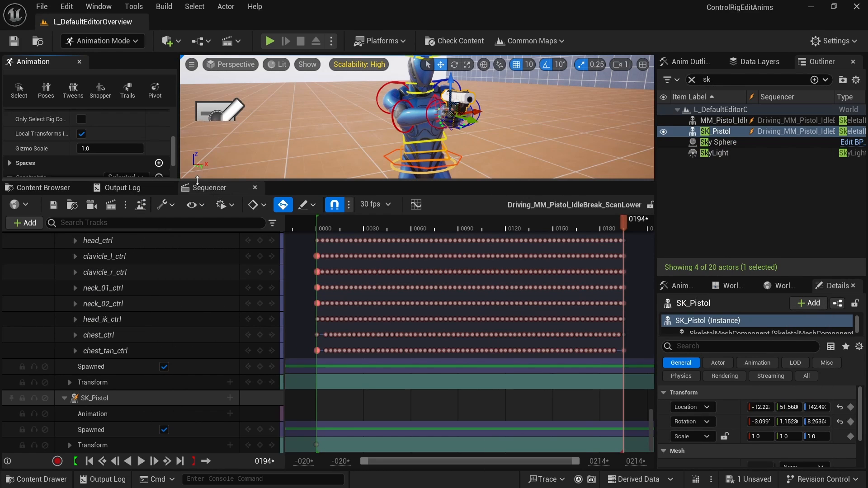
# Enlarge the level viewport and open the L_ShooterGym map.
pyautogui.moveTo(219, 180); pyautogui.dragTo(218, 357)
pyautogui.click(43, 7)
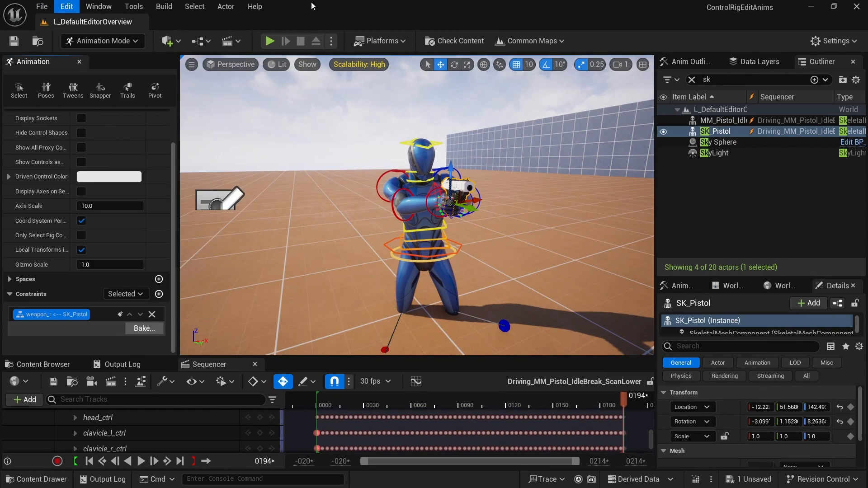
pyautogui.click(528, 40)
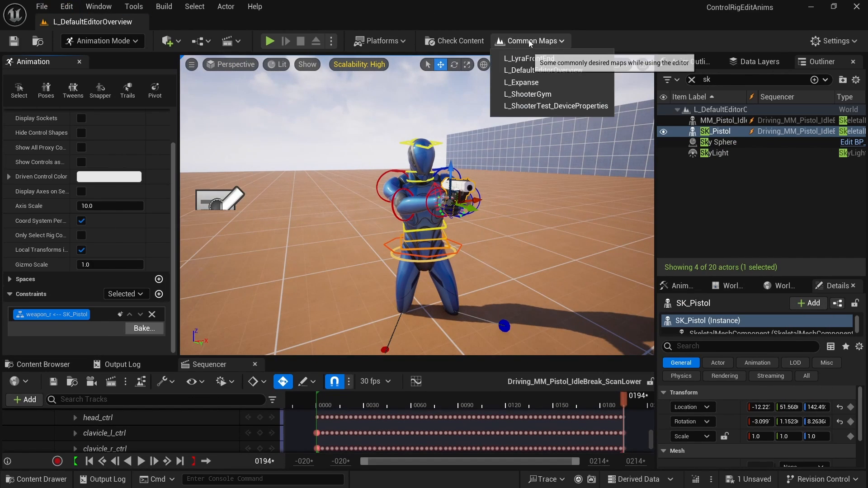
pyautogui.click(533, 94)
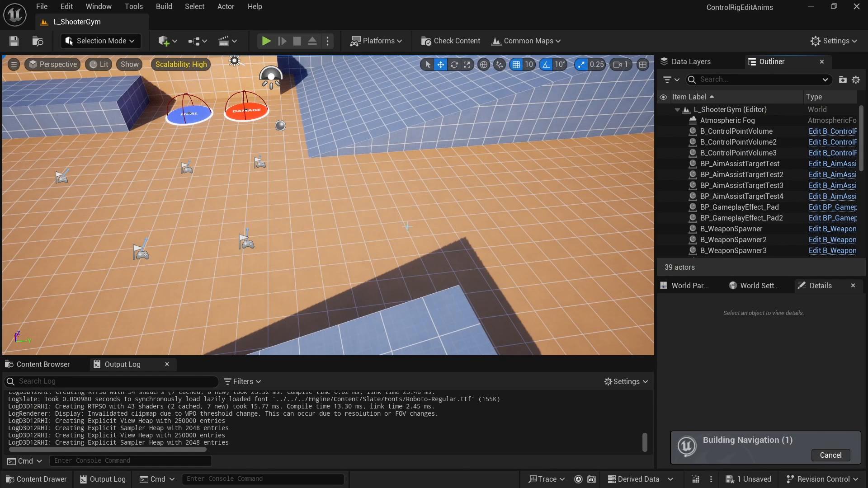
# Play-test L_ShooterGym briefly to check the player character holding the pistol, and stop the session.
pyautogui.moveTo(364, 208); pyautogui.dragTo(342, 123, button='right')
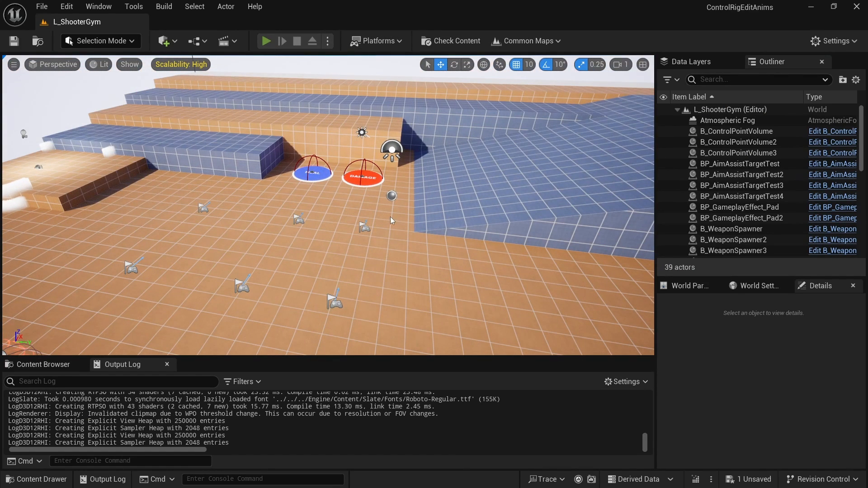
pyautogui.hotkey('alt', 'p')
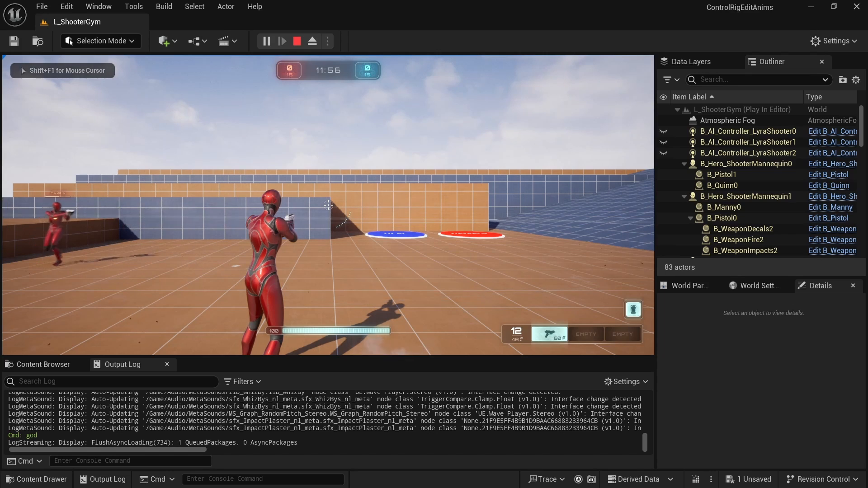
pyautogui.press('Escape')
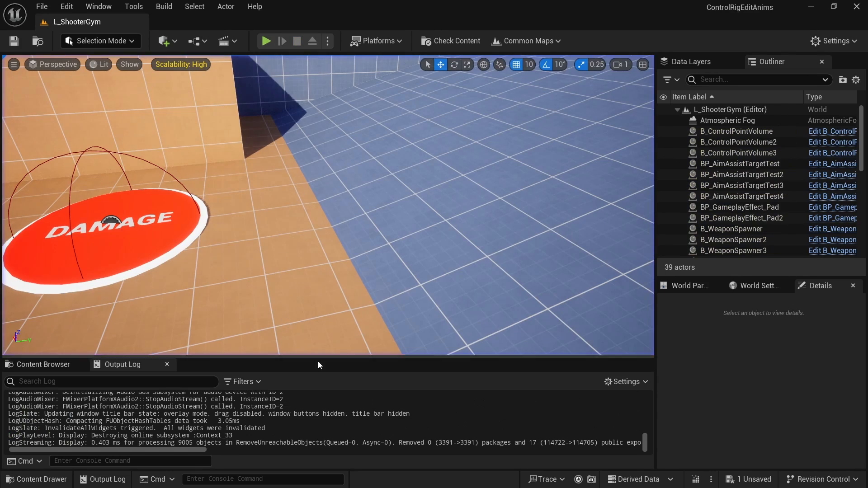
# Search all project content for "pick" and open the B_PickRandomCharacter blueprint.
pyautogui.click(43, 364)
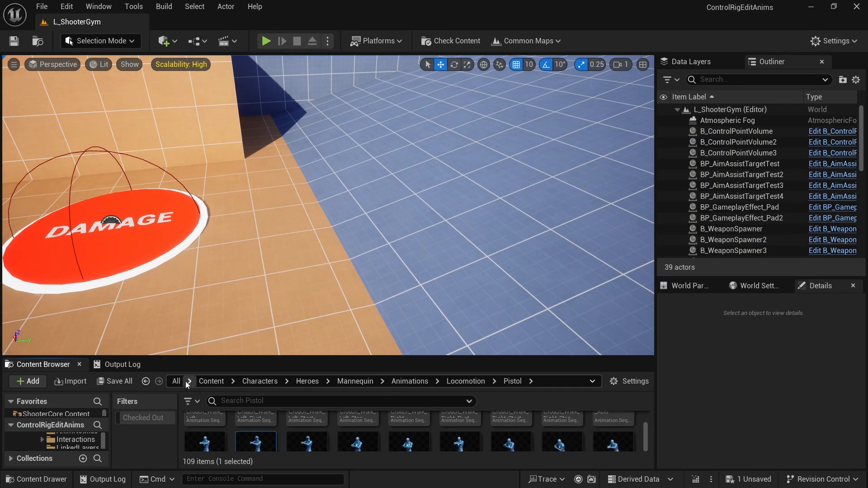
pyautogui.click(183, 381)
pyautogui.click(231, 399)
pyautogui.write('pick')
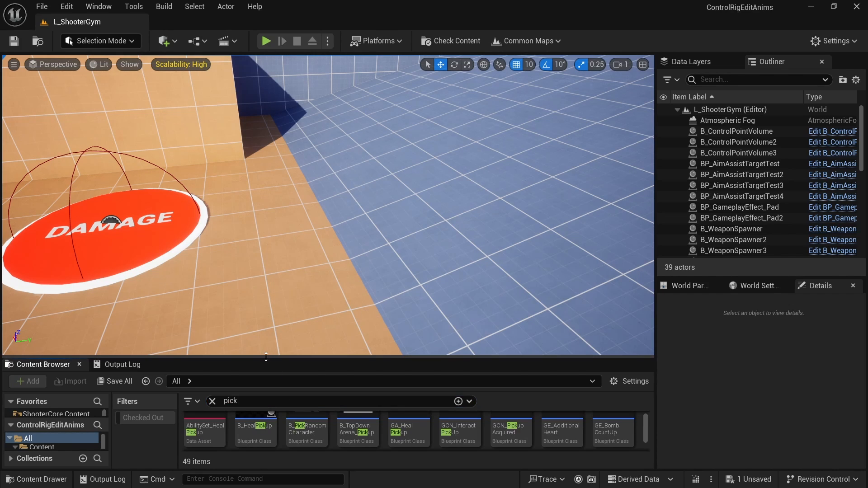
pyautogui.moveTo(266, 357); pyautogui.dragTo(266, 298)
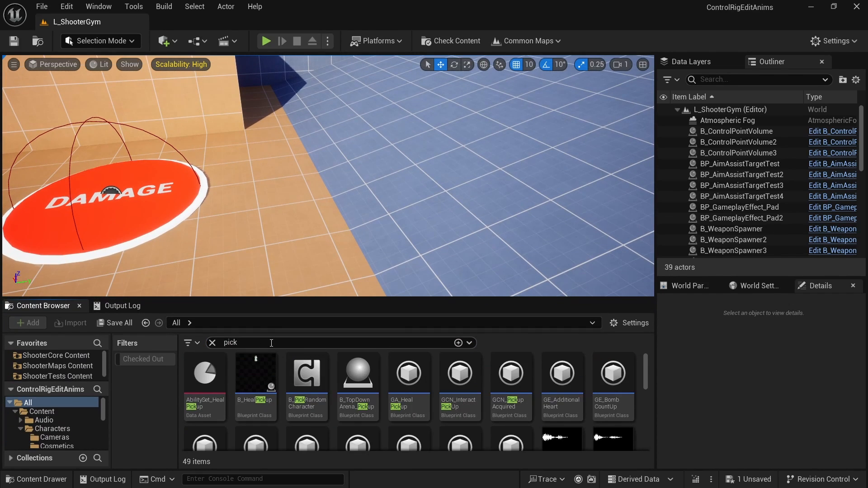
pyautogui.doubleClick(304, 372)
# Detach Add Character Part's New Part Class from the Select node, set it to B Manny, and compile and save the blueprint.
pyautogui.moveTo(437, 244); pyautogui.dragTo(330, 172, button='right')
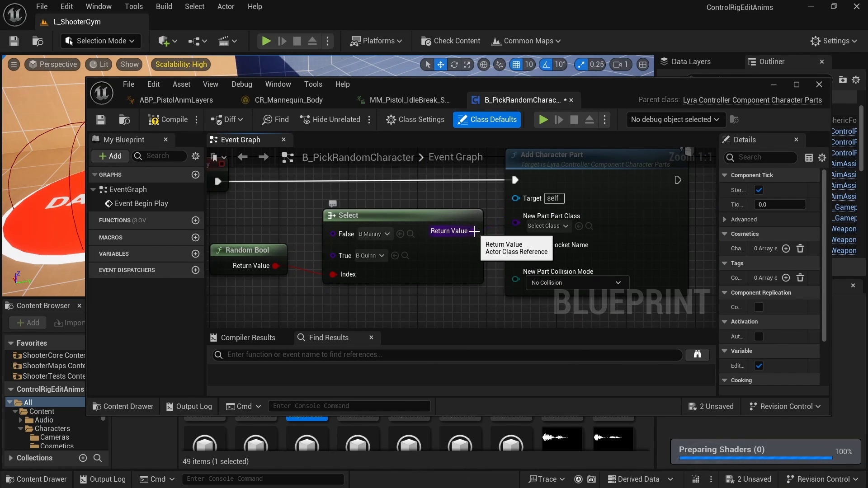
pyautogui.click(562, 226)
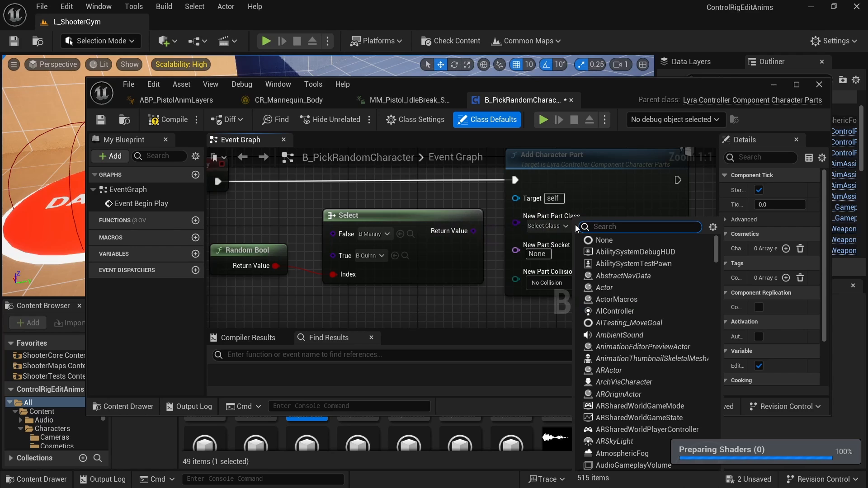
pyautogui.write('manny')
pyautogui.click(567, 267)
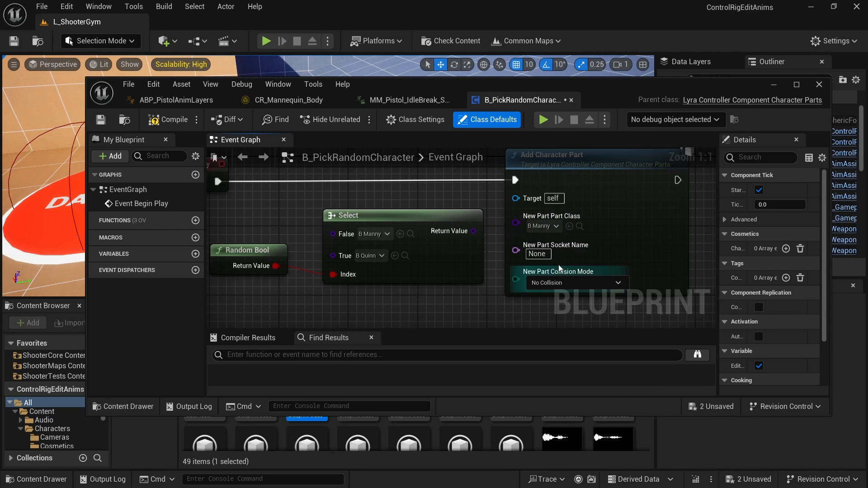
pyautogui.click(177, 120)
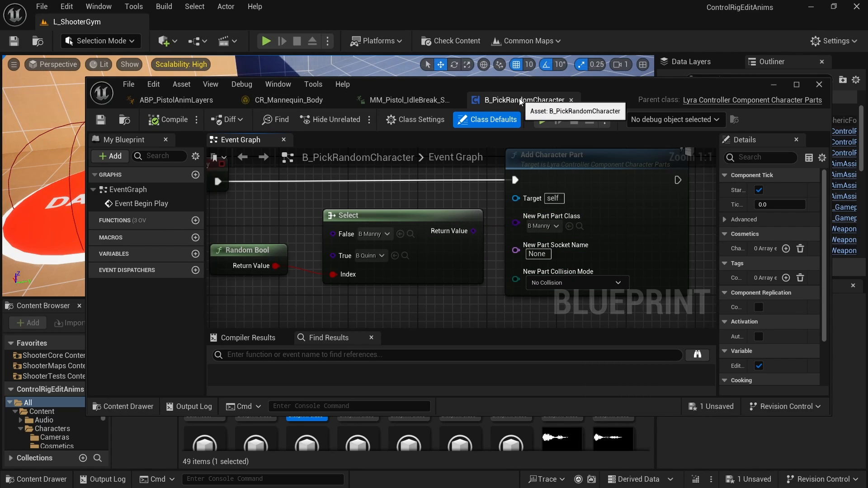
pyautogui.click(774, 86)
# Start playing L_ShooterGym in the editor and run the console command god for invincibility.
pyautogui.scroll(-3, 272, 262)
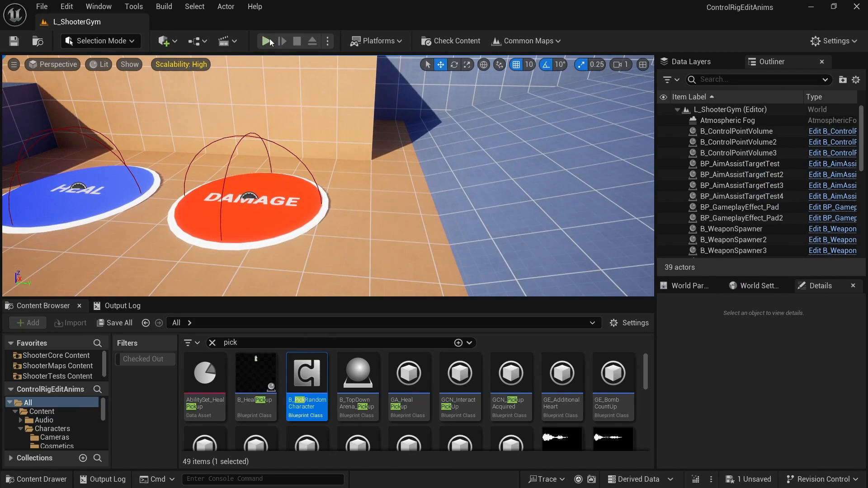
pyautogui.click(265, 41)
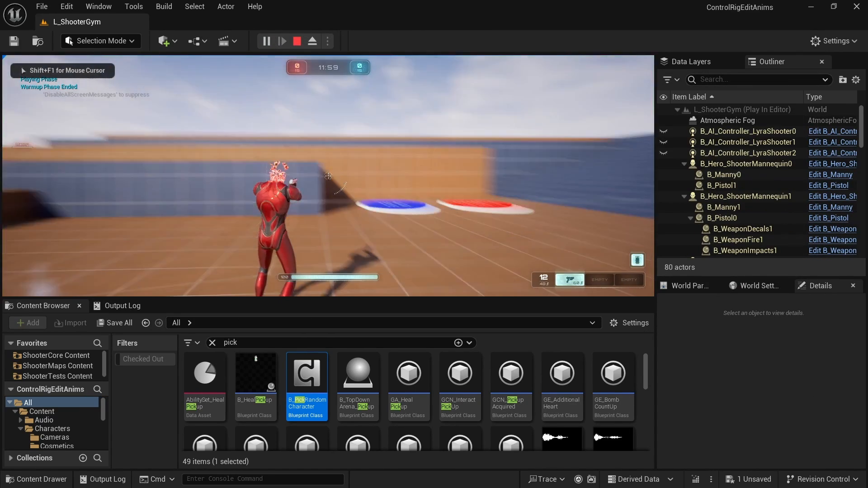
pyautogui.hotkey('shift', 'F1')
pyautogui.press('`')
pyautogui.write('god')
pyautogui.press('Return')
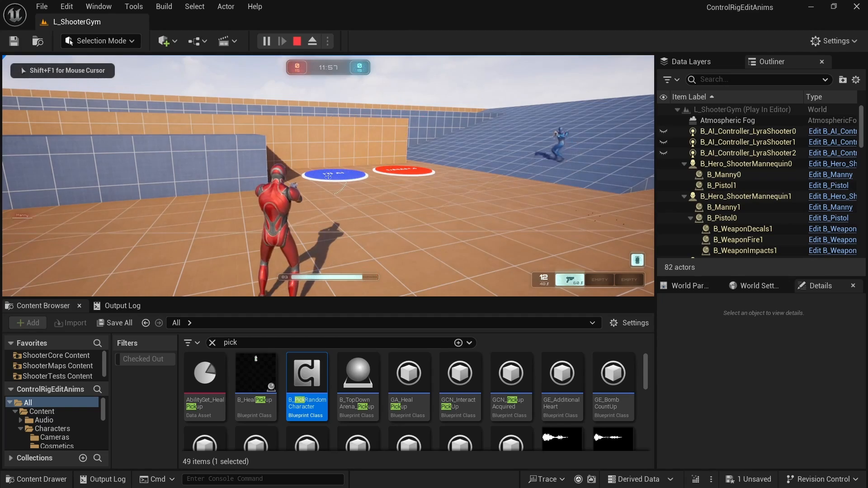
# Eject from the player during play, examine the character's pistol pose from the front, and stop the session.
pyautogui.press('F8')
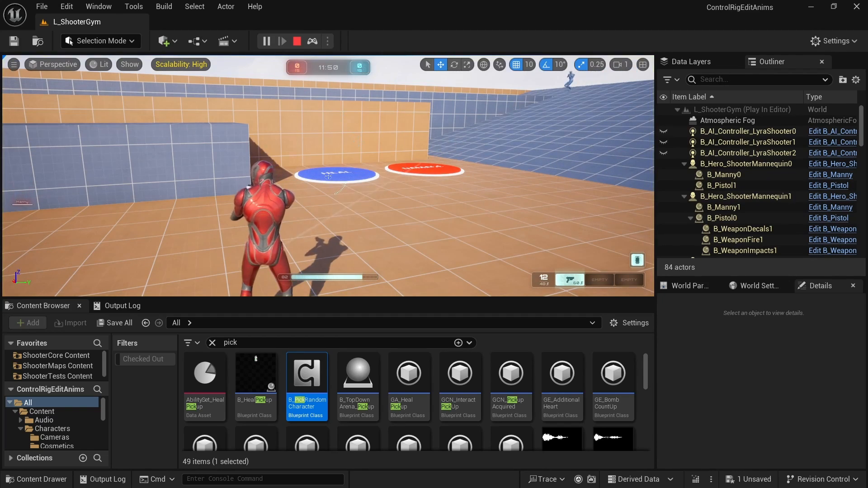
pyautogui.moveTo(329, 135); pyautogui.dragTo(298, 140, button='right')
pyautogui.press('d')
pyautogui.moveTo(425, 135); pyautogui.dragTo(228, 131, button='right')
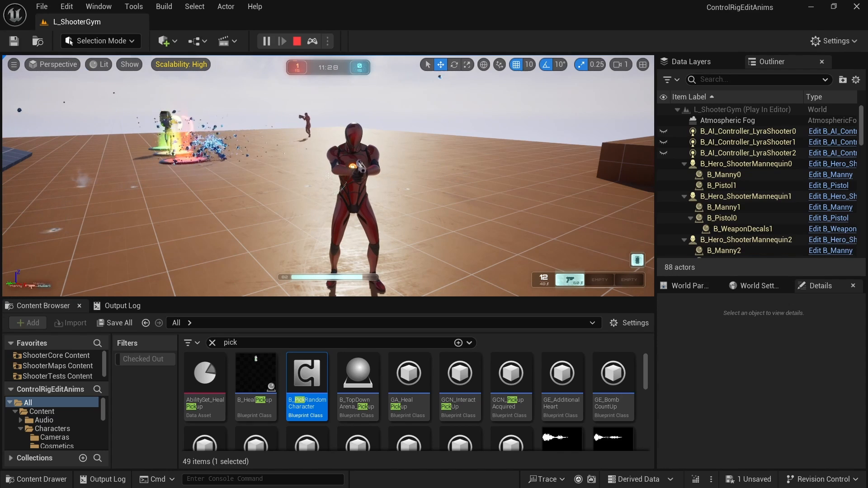
pyautogui.click(297, 41)
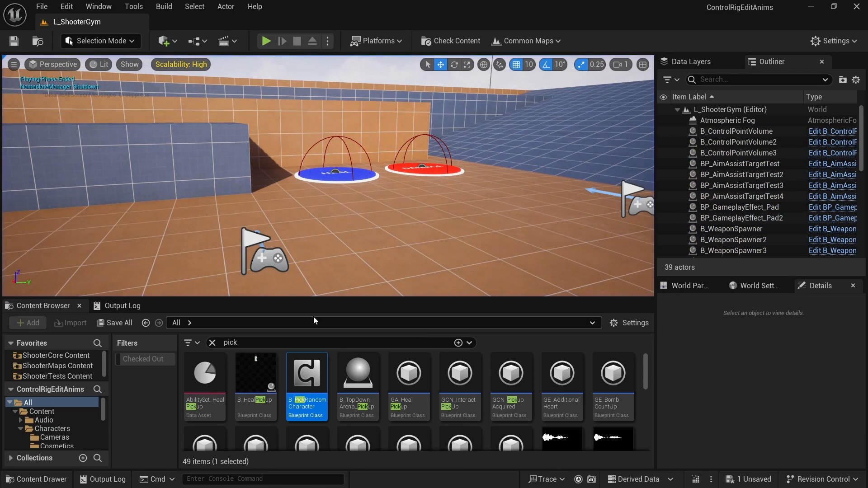
# Search all content for "lower" and open the MM_Pistol_IdleBreak_ScanLower animation from its Pistol folder.
pyautogui.press('BackSpace')
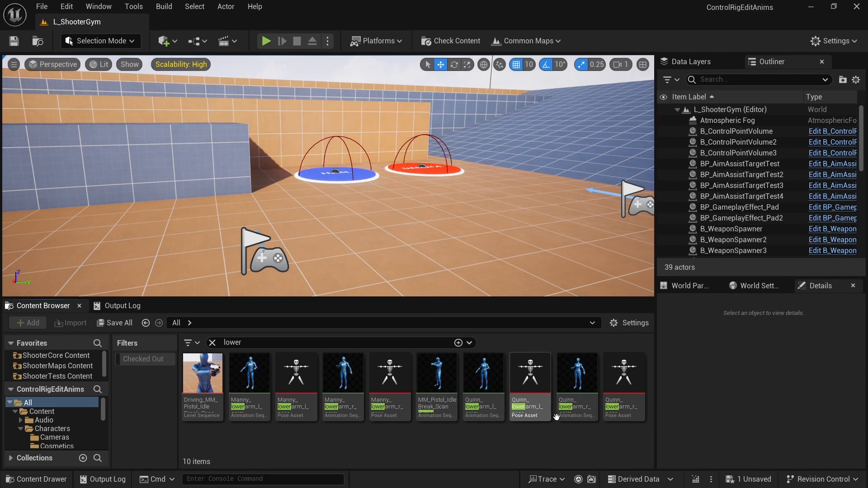
pyautogui.rightClick(437, 381)
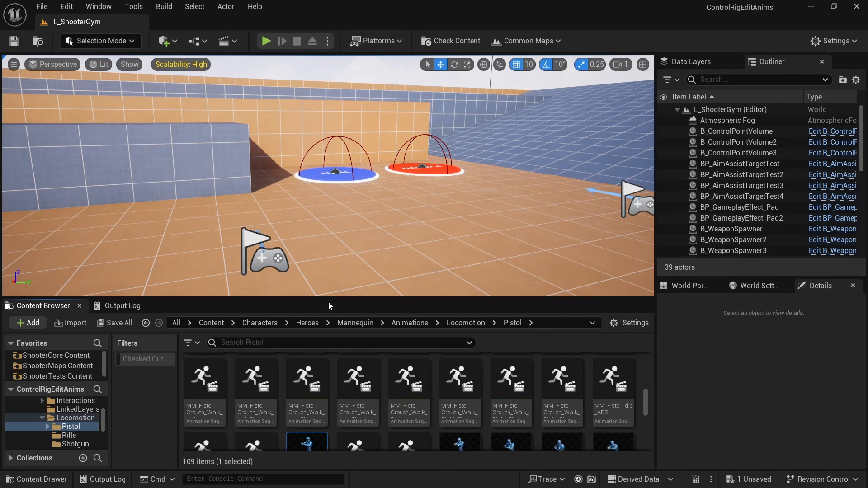
pyautogui.moveTo(328, 300); pyautogui.dragTo(329, 215)
pyautogui.doubleClick(309, 370)
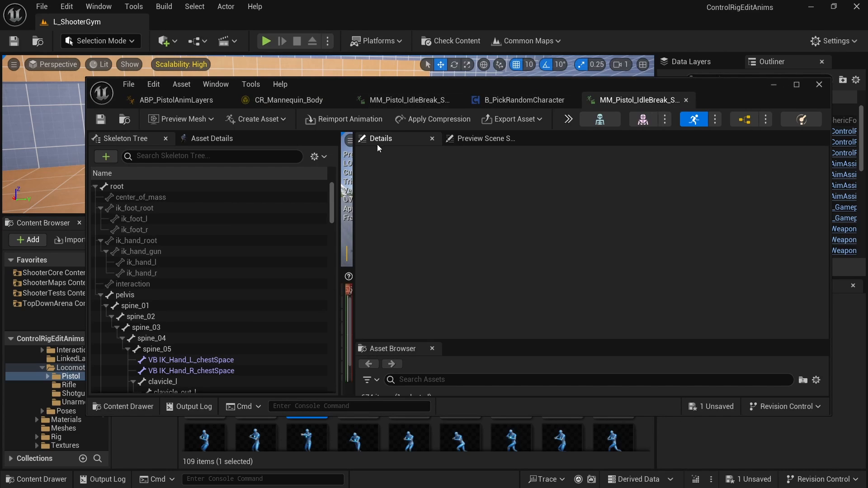
pyautogui.moveTo(355, 150); pyautogui.dragTo(537, 151)
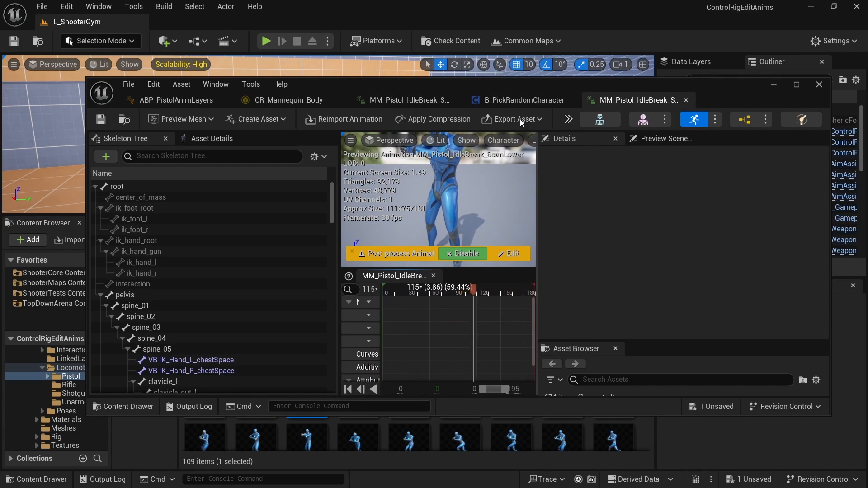
# Open the level sequence linked to the MM_Pistol_IdleBreak_ScanLower animation and minimize the animation editor.
pyautogui.click(566, 120)
pyautogui.moveTo(603, 175)
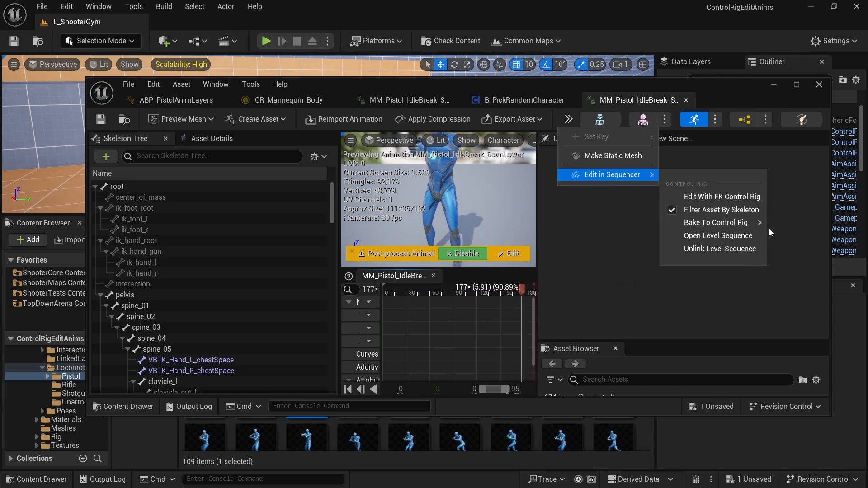
pyautogui.click(695, 236)
pyautogui.click(775, 84)
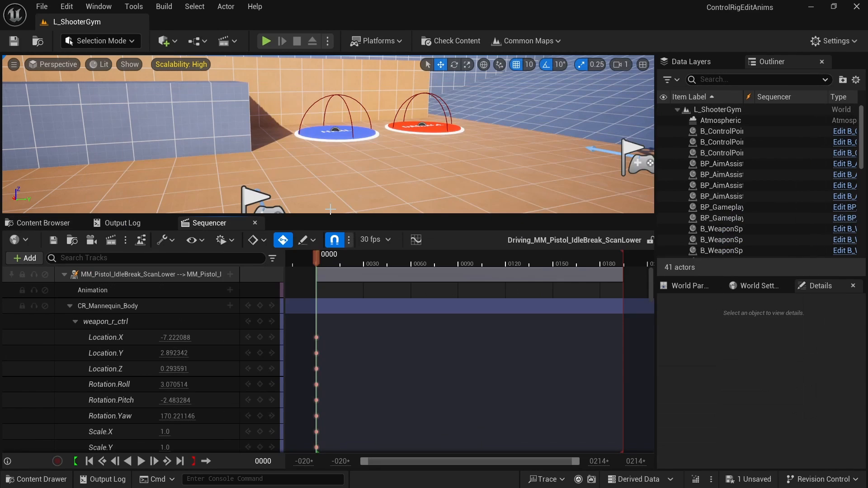
# Select the MM_Pistol_IdleBreak_ScanLower mannequin's track at frame 0 and switch the level editor to Animation mode.
pyautogui.moveTo(328, 185)
pyautogui.mouseDown(button='right')
pyautogui.moveTo(348, 187)
pyautogui.moveTo(328, 186)
pyautogui.moveTo(341, 199)
pyautogui.moveTo(327, 184)
pyautogui.mouseUp(button='right')
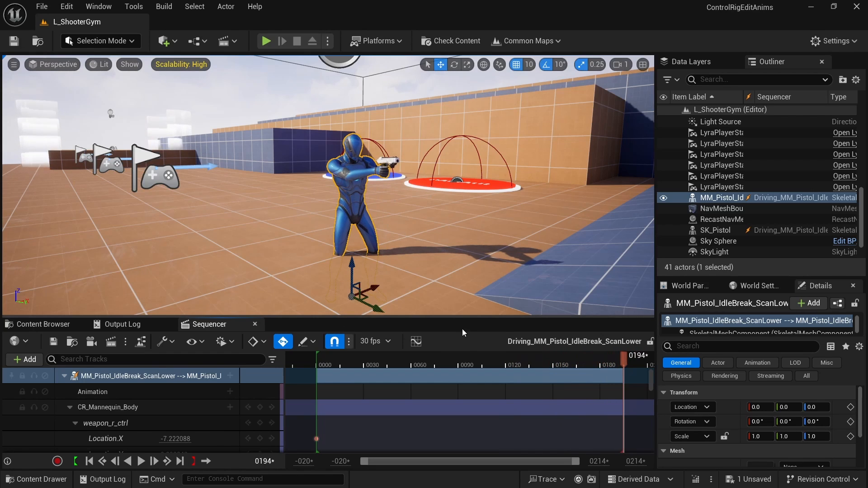
pyautogui.click(89, 461)
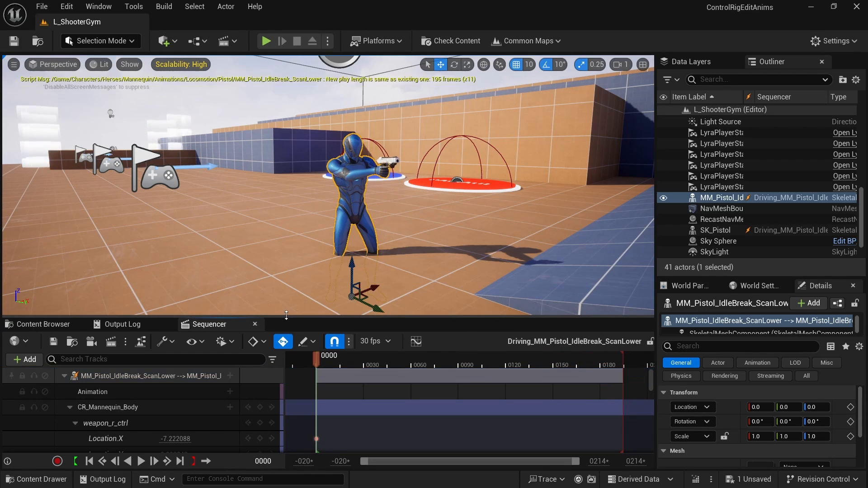
pyautogui.moveTo(296, 317); pyautogui.dragTo(298, 289)
pyautogui.press('w')
pyautogui.moveTo(267, 222); pyautogui.dragTo(244, 226, button='right')
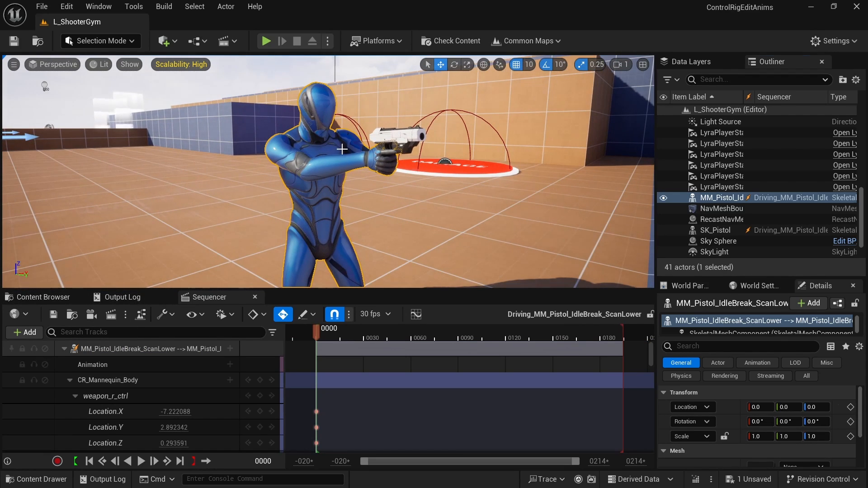
pyautogui.doubleClick(680, 197)
pyautogui.click(120, 349)
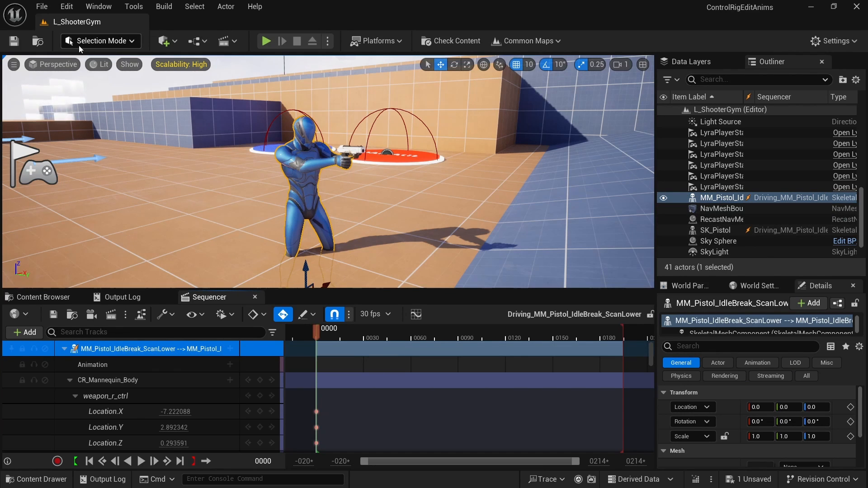
pyautogui.click(106, 43)
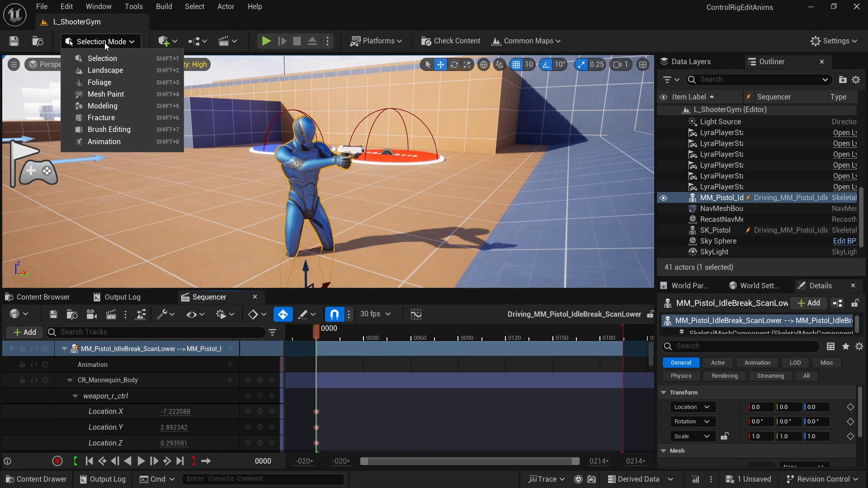
pyautogui.click(91, 144)
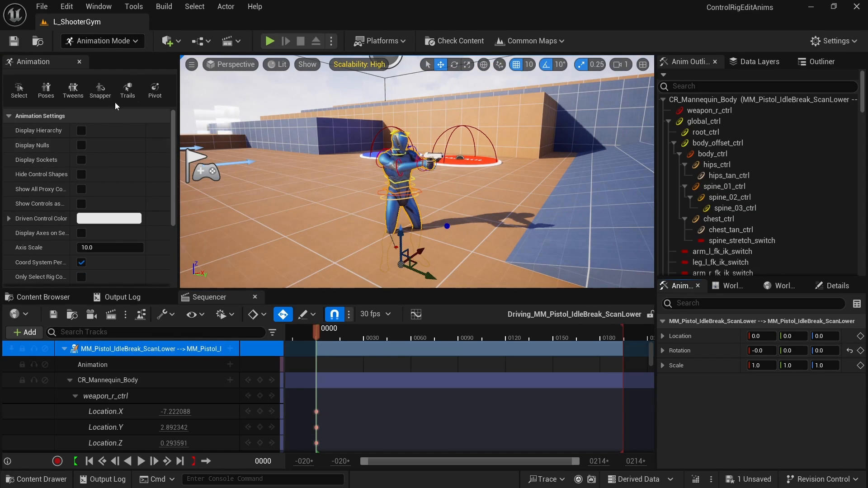
# Scrub the sequence to frame 42 and examine the mannequin's arms and pistol.
pyautogui.click(370, 337)
pyautogui.moveTo(371, 337); pyautogui.dragTo(384, 341)
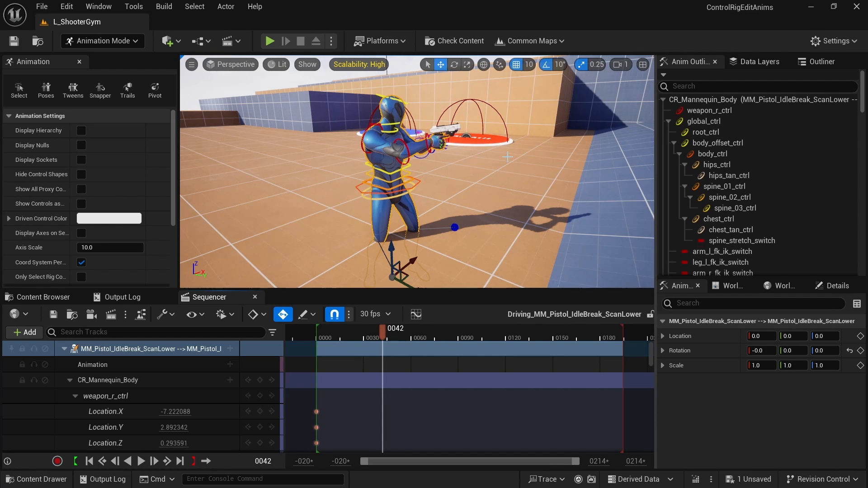
pyautogui.moveTo(507, 157); pyautogui.dragTo(507, 178, button='right')
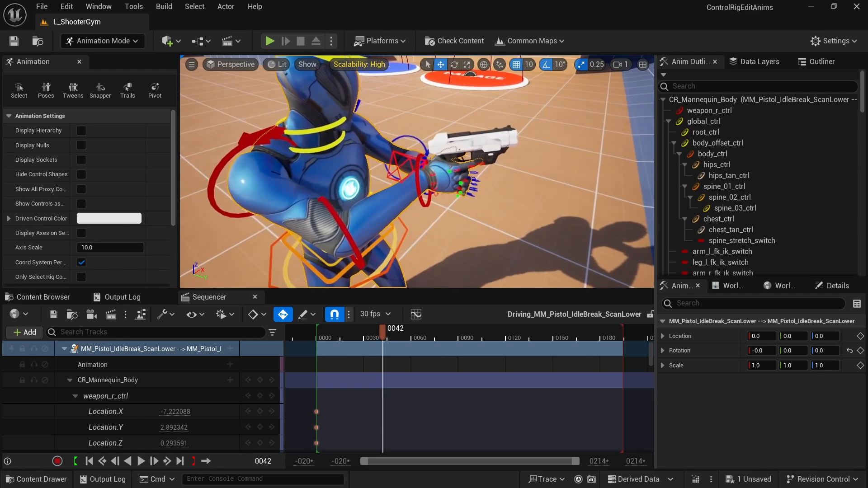
pyautogui.press('s')
pyautogui.moveTo(417, 182); pyautogui.dragTo(416, 182, button='right')
pyautogui.press('w')
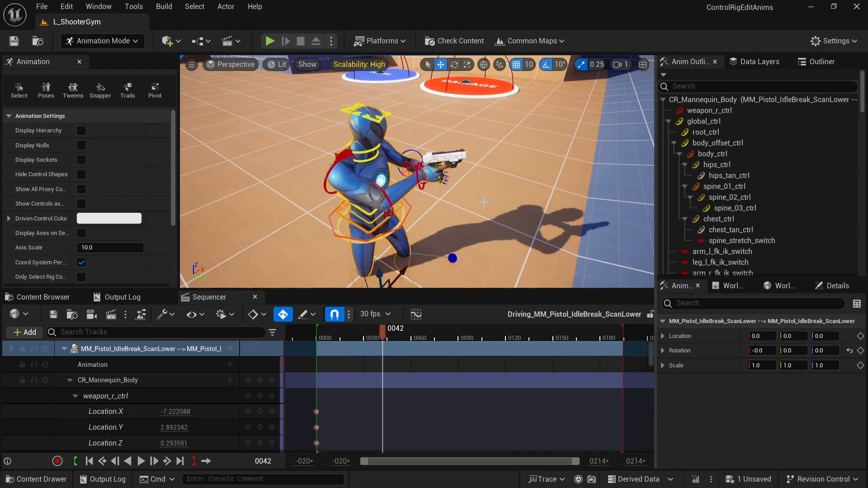
pyautogui.moveTo(483, 202); pyautogui.dragTo(480, 186, button='right')
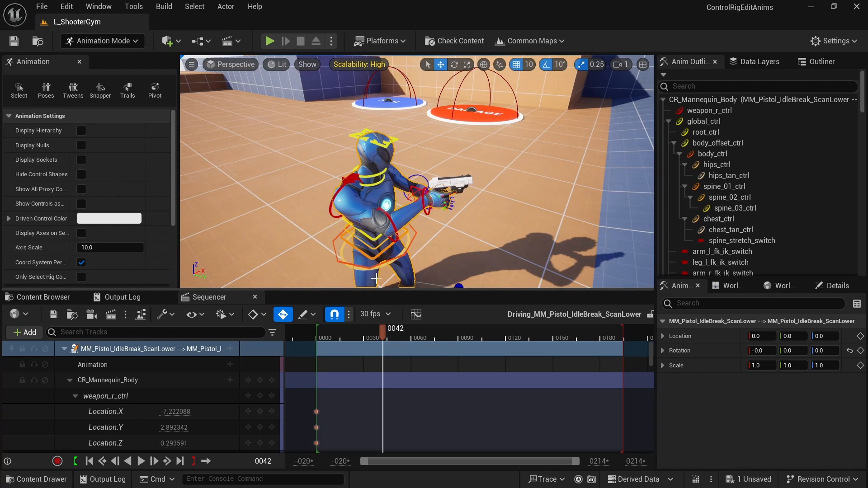
# Enable the arm_r_fk_ik_switch and arm_l_fk_ik_switch controls on CR_Mannequin_Body.
pyautogui.moveTo(655, 199); pyautogui.dragTo(611, 201)
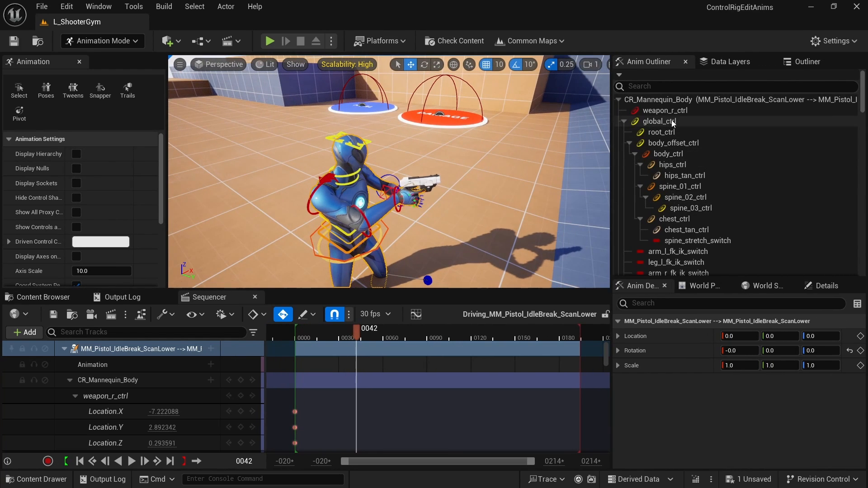
pyautogui.scroll(-3, 672, 135)
pyautogui.click(663, 221)
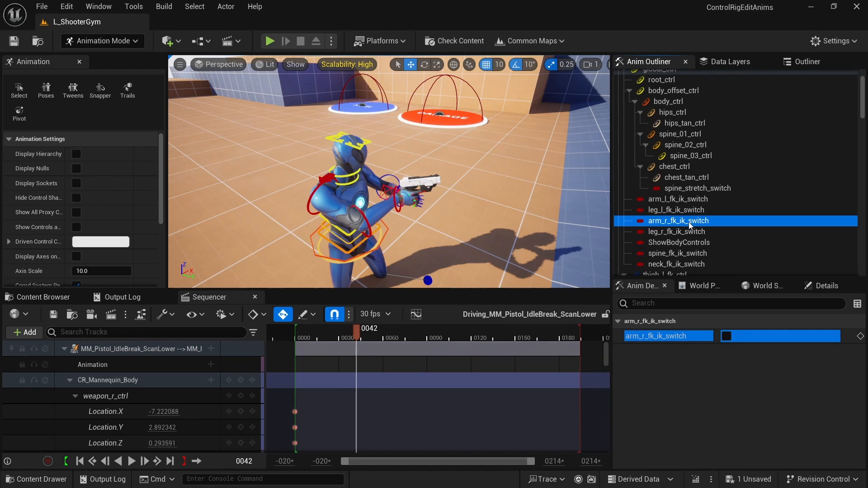
pyautogui.keyDown('ctrl'); pyautogui.click(665, 204); pyautogui.keyUp('ctrl')
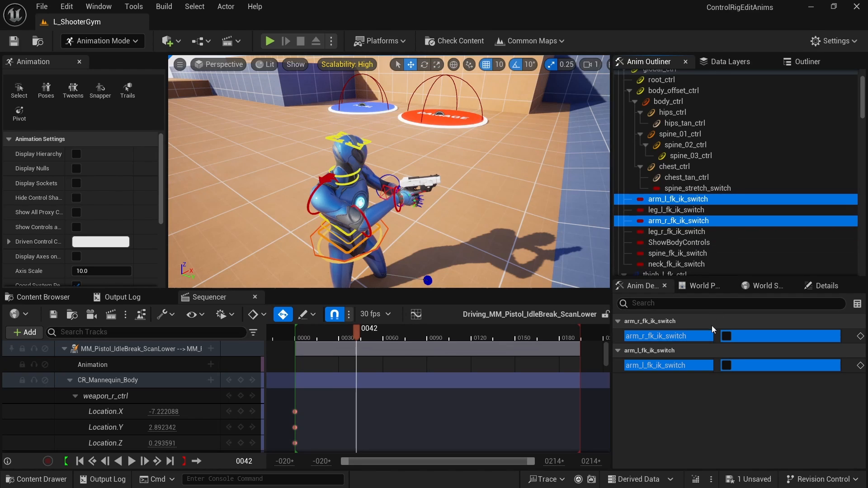
pyautogui.click(726, 337)
pyautogui.click(731, 367)
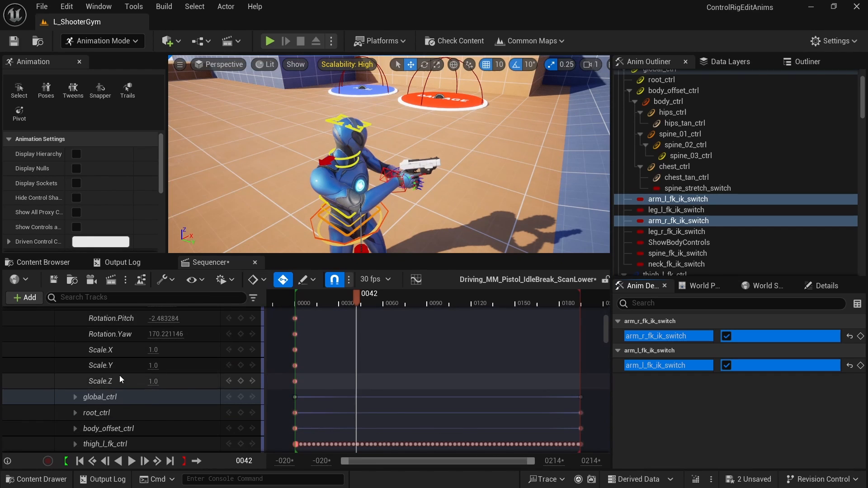
# Filter the sequence tracks by "ik switch" and save the sequence.
pyautogui.scroll(-7, 122, 375)
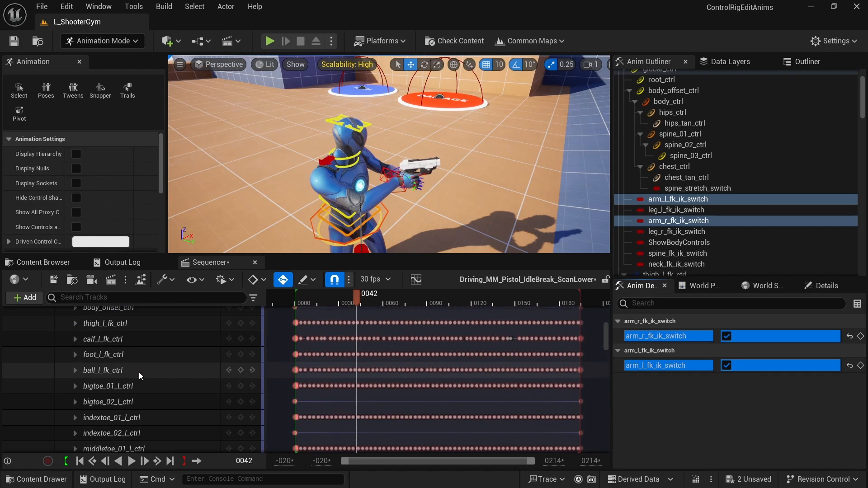
pyautogui.scroll(-10, 140, 375)
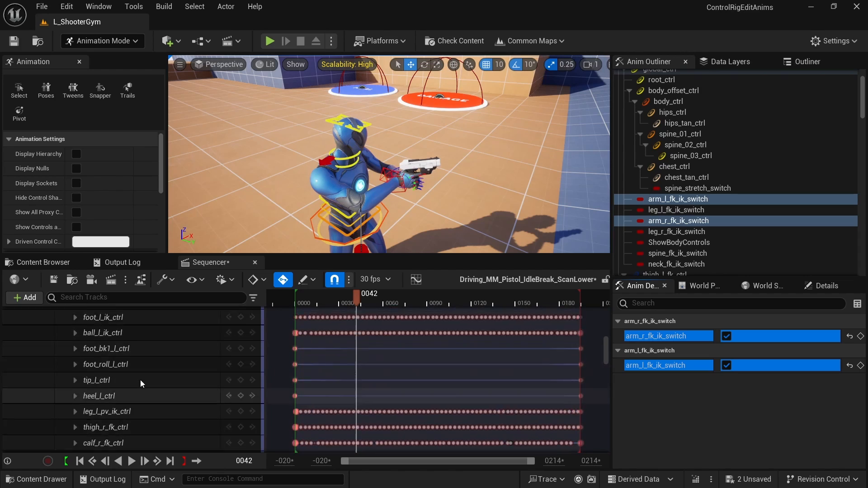
pyautogui.scroll(5, 140, 380)
pyautogui.click(106, 297)
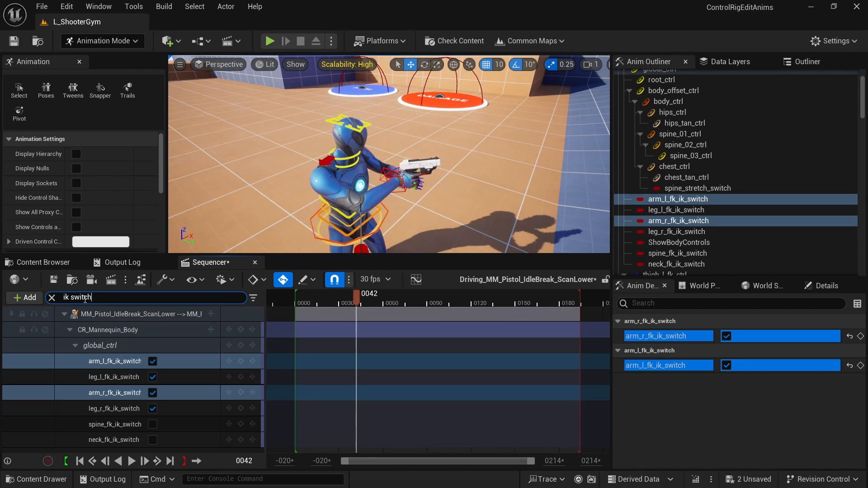
pyautogui.click(53, 280)
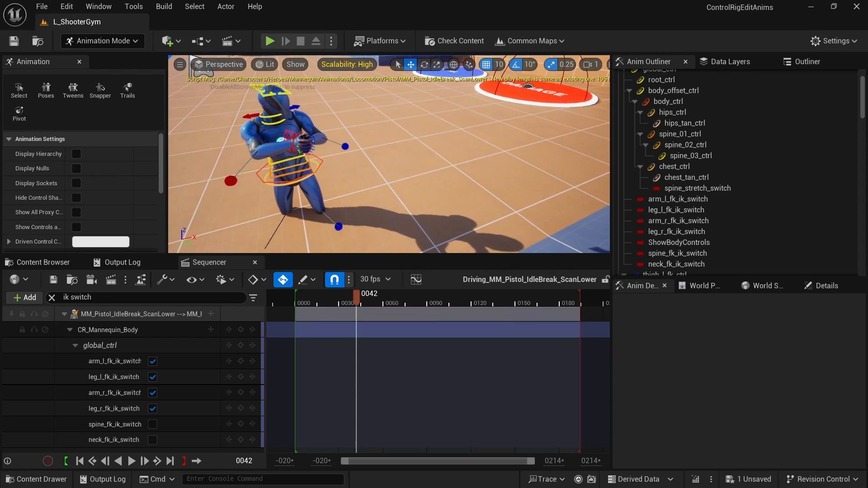
# Select the left hand's hand_l_ik_ctrl control and return the sequence to frame 0.
pyautogui.press('w')
pyautogui.moveTo(388, 154)
pyautogui.mouseDown(button='right')
pyautogui.moveTo(402, 156)
pyautogui.moveTo(408, 201)
pyautogui.moveTo(398, 196)
pyautogui.moveTo(402, 167)
pyautogui.moveTo(414, 181)
pyautogui.moveTo(384, 174)
pyautogui.moveTo(383, 158)
pyautogui.mouseUp(button='right')
pyautogui.press('w')
pyautogui.press('s')
pyautogui.press('w')
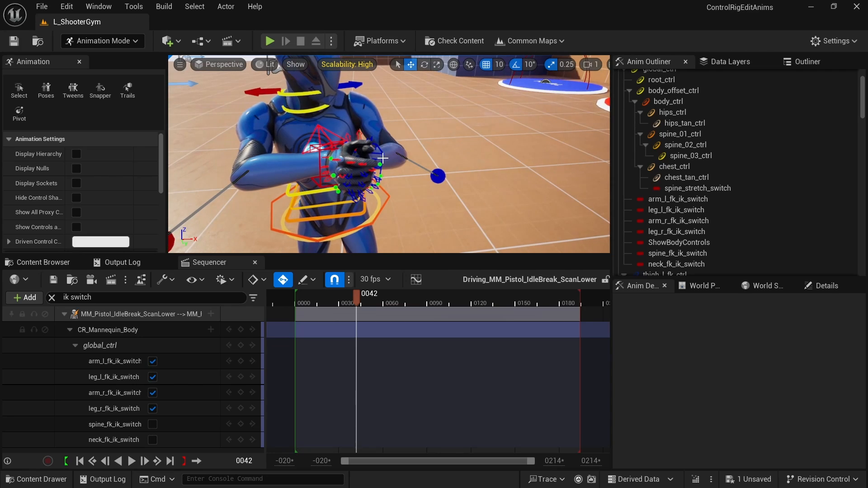
pyautogui.click(379, 153)
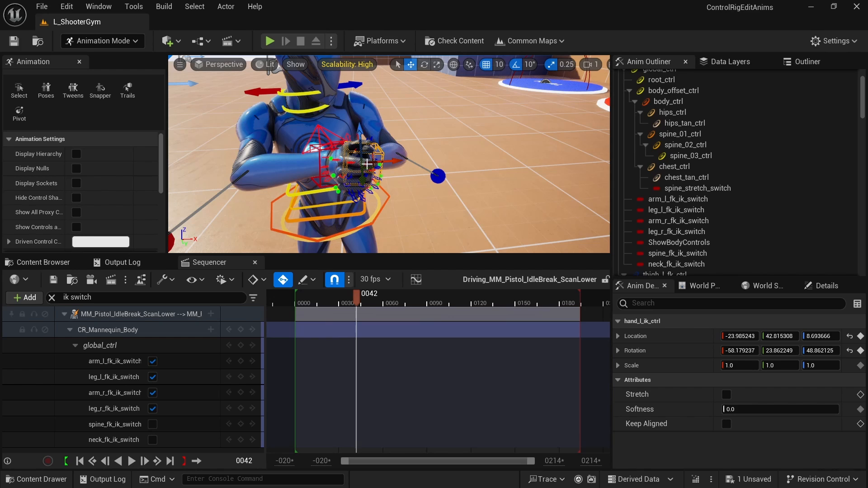
pyautogui.moveTo(356, 298); pyautogui.dragTo(297, 306)
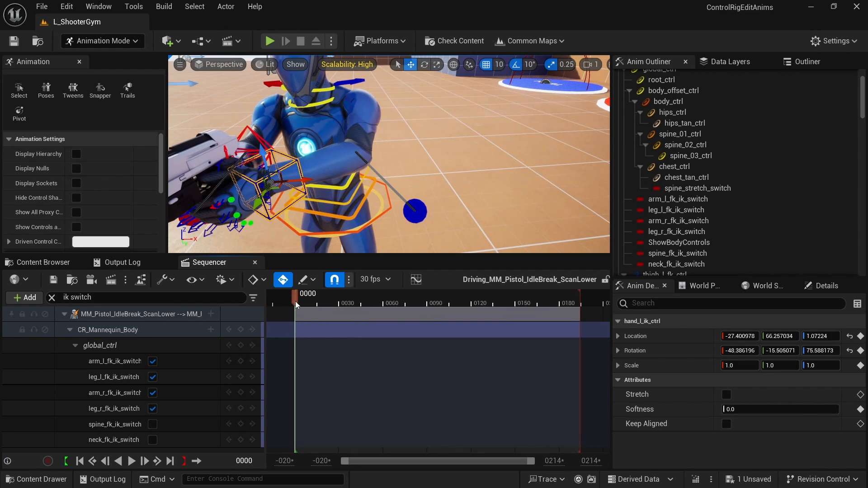
pyautogui.moveTo(378, 139); pyautogui.dragTo(449, 169, button='right')
pyautogui.scroll(-3, 378, 141)
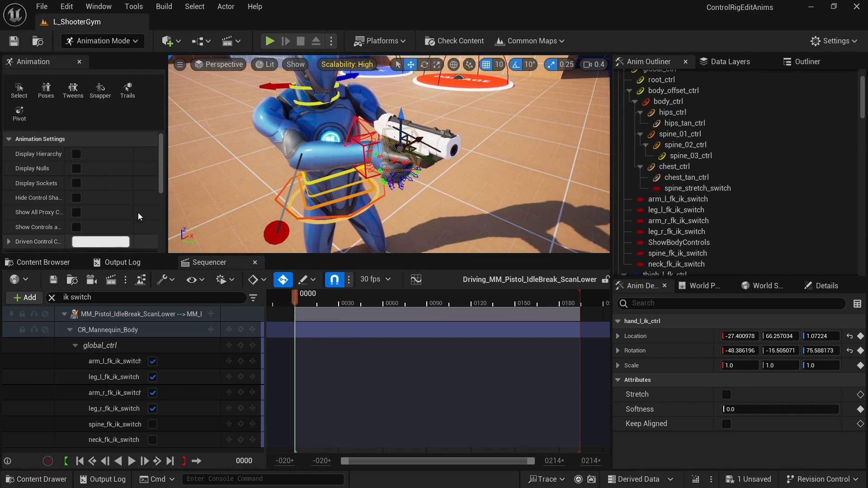
# Add a Translation constraint to hand_l_ik_ctrl with hand_r_ik_ctrl as its parent.
pyautogui.moveTo(171, 171); pyautogui.dragTo(241, 172)
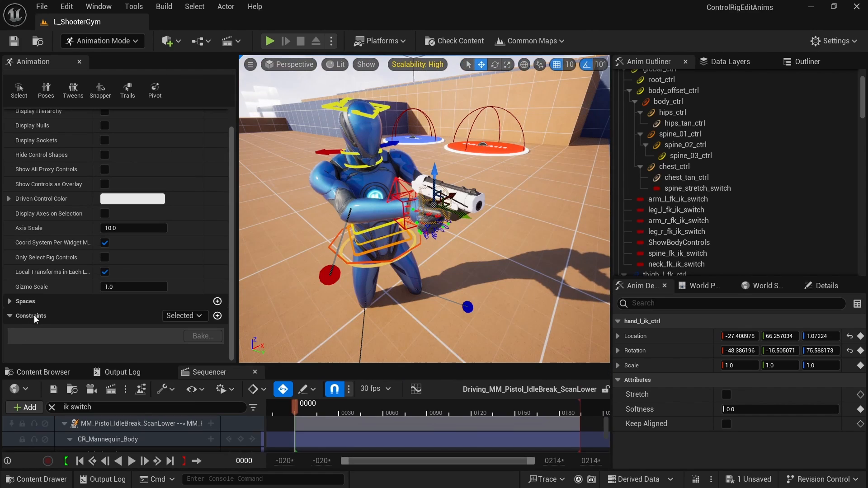
pyautogui.click(217, 316)
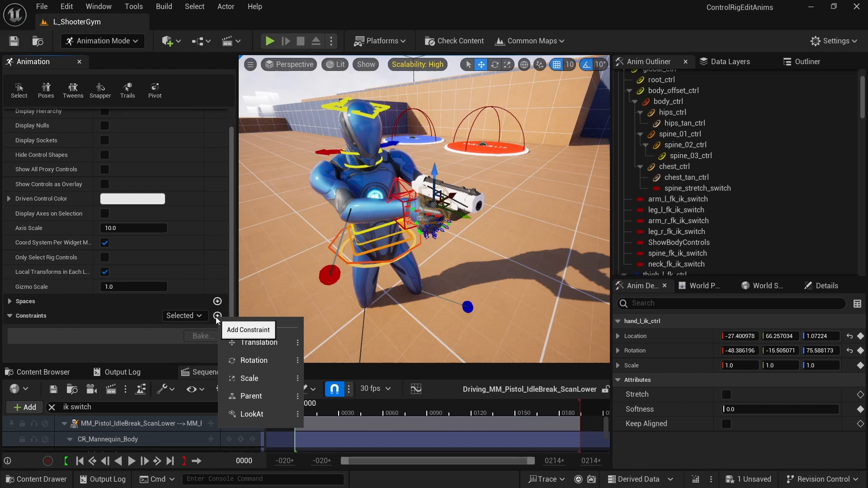
pyautogui.click(260, 346)
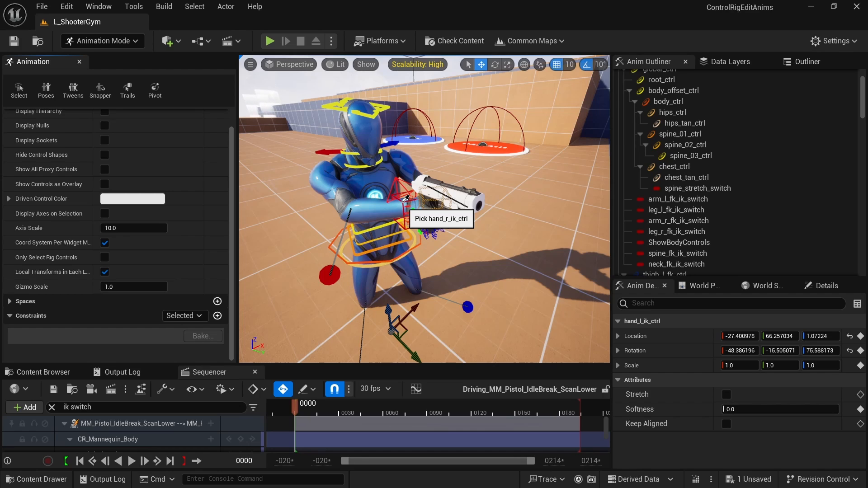
pyautogui.click(405, 199)
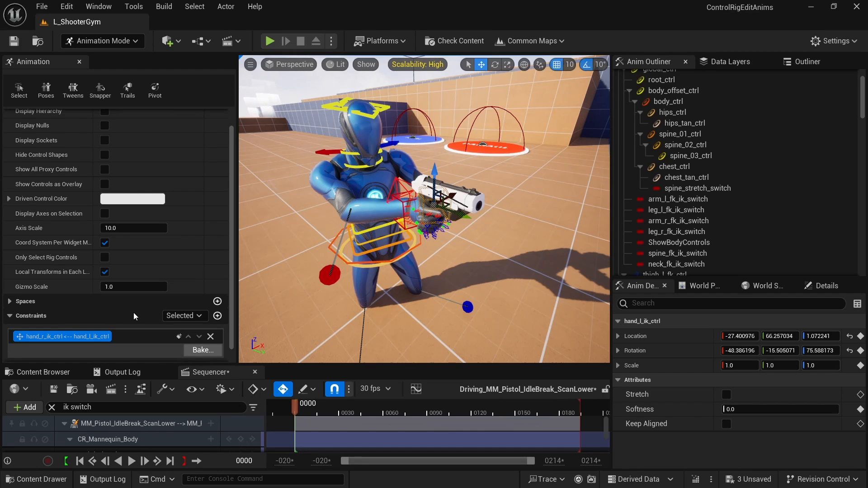
# Add a Rotation constraint to hand_l_ik_ctrl with hand_r_ik_ctrl as its parent.
pyautogui.scroll(-1, 199, 319)
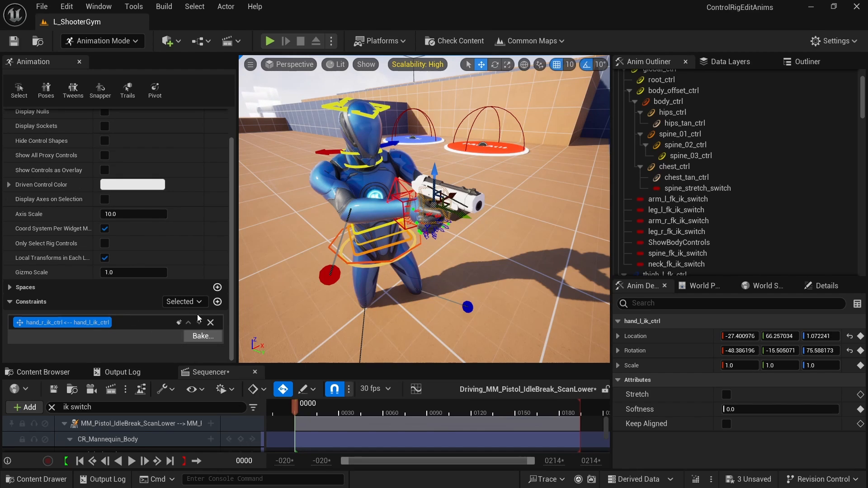
pyautogui.click(217, 301)
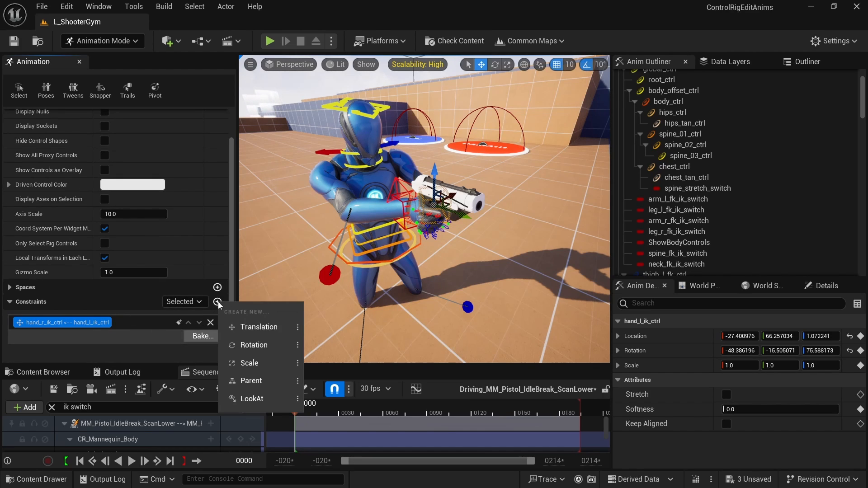
pyautogui.click(243, 346)
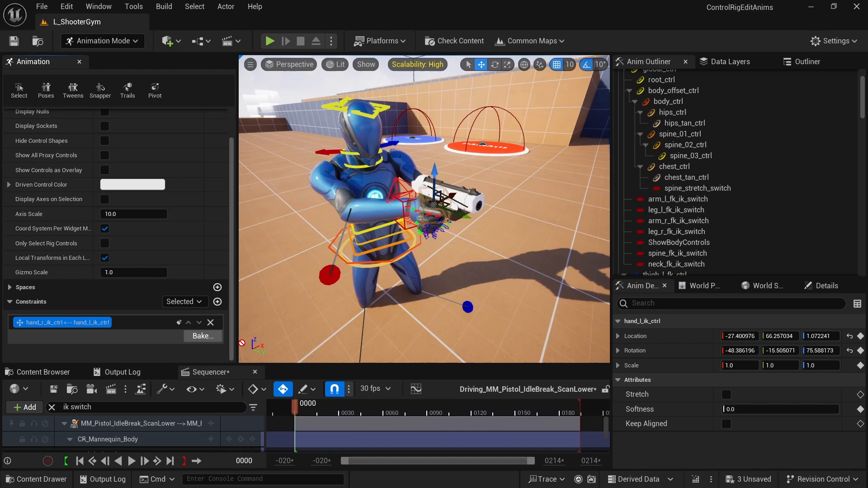
pyautogui.click(405, 198)
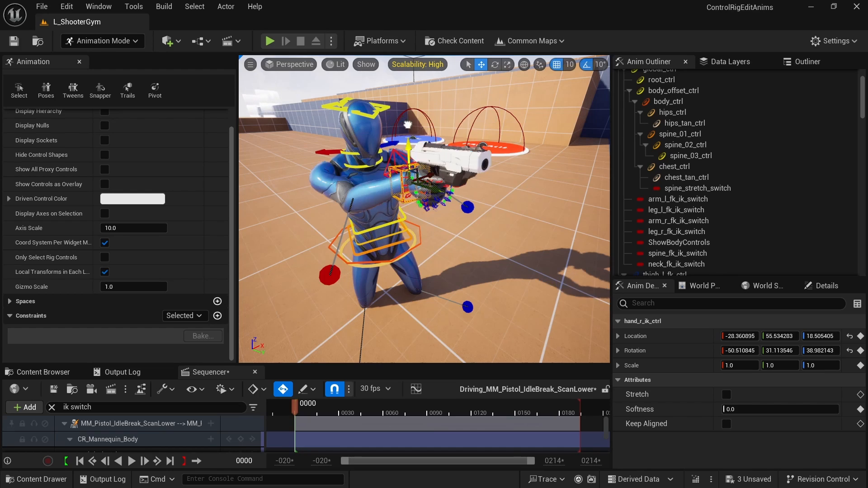
# Test-move hand_r_ik_ctrl to check the left-hand constraints, and save the sequence at frame 5.
pyautogui.moveTo(407, 124); pyautogui.dragTo(392, 168)
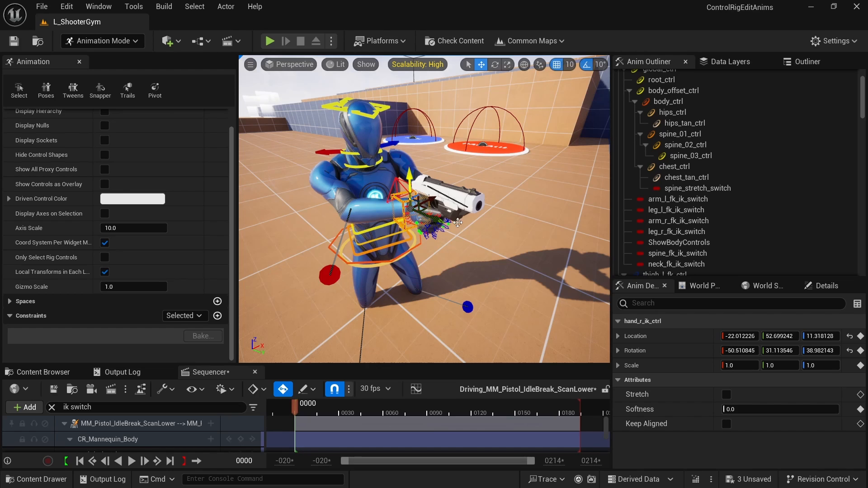
pyautogui.moveTo(297, 411)
pyautogui.mouseDown()
pyautogui.moveTo(310, 411)
pyautogui.moveTo(302, 412)
pyautogui.mouseUp()
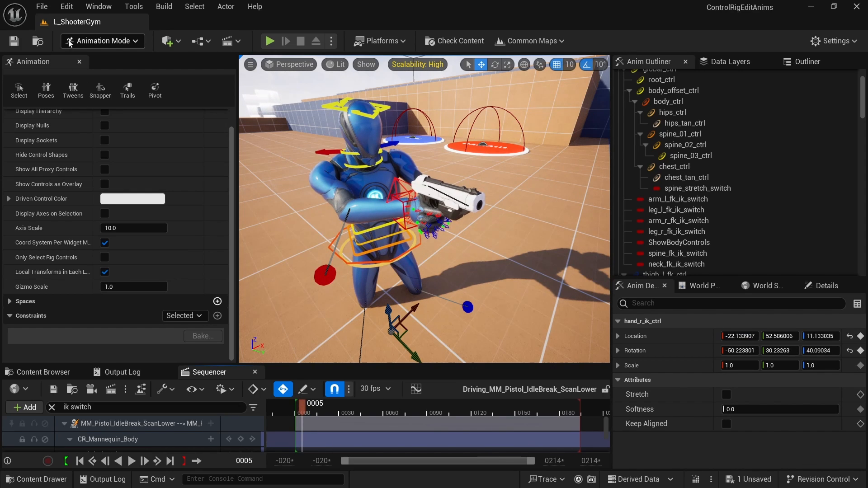
pyautogui.click(53, 392)
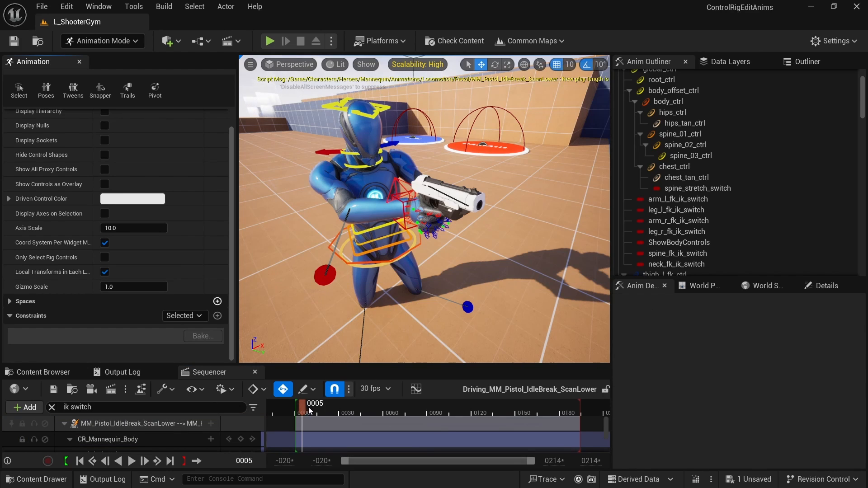
# Enlarge the sequencer and viewport areas, and play the animation up to frame 40.
pyautogui.moveTo(281, 364); pyautogui.dragTo(271, 309)
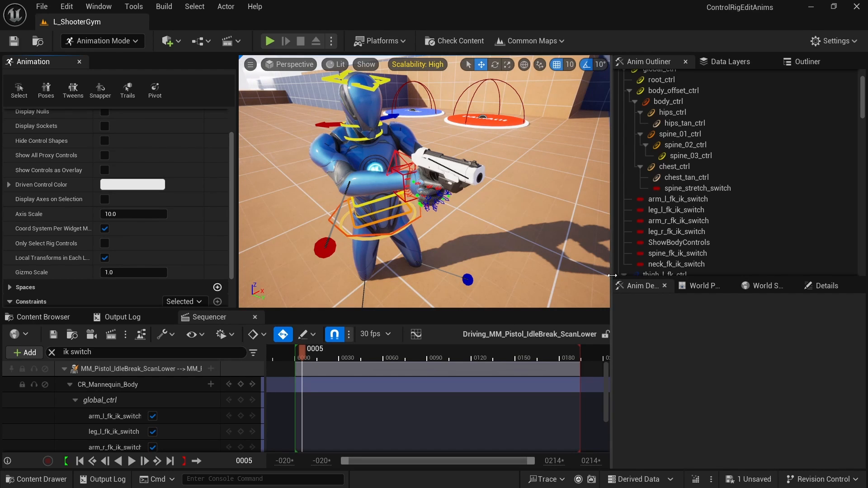
pyautogui.moveTo(612, 274); pyautogui.dragTo(706, 275)
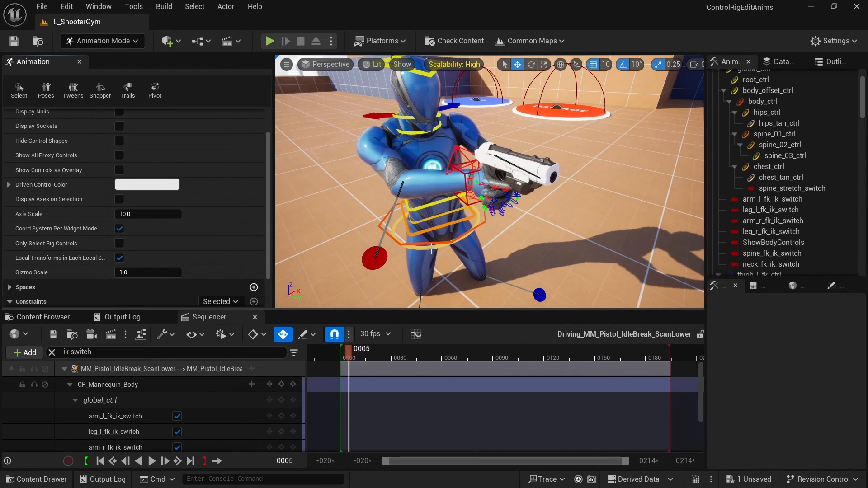
pyautogui.scroll(-3, 84, 205)
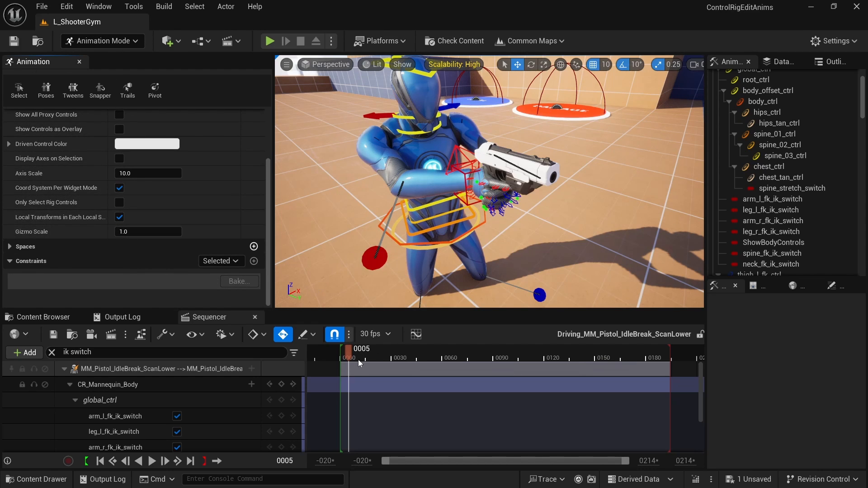
pyautogui.moveTo(359, 359)
pyautogui.mouseDown()
pyautogui.moveTo(345, 358)
pyautogui.moveTo(388, 363)
pyautogui.moveTo(364, 359)
pyautogui.mouseUp()
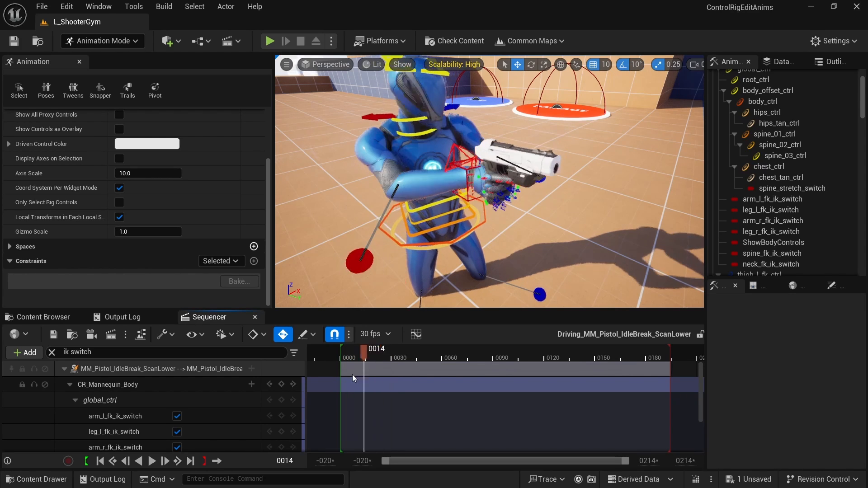
pyautogui.press('space')
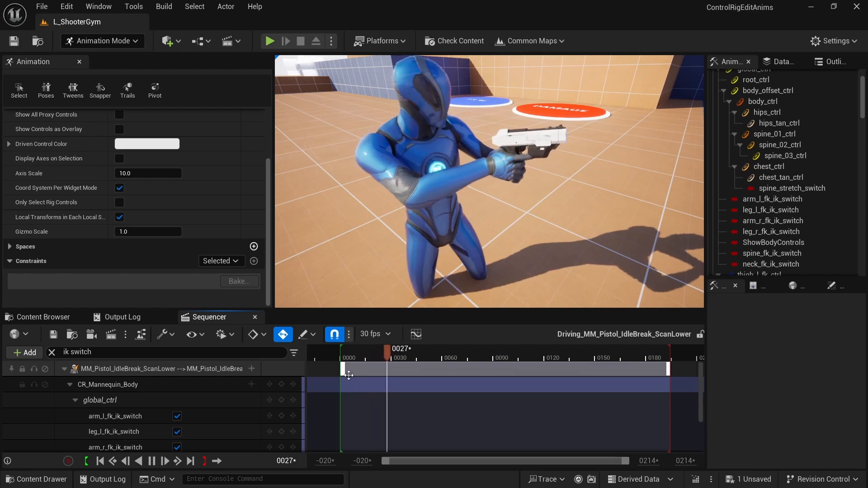
pyautogui.press('space')
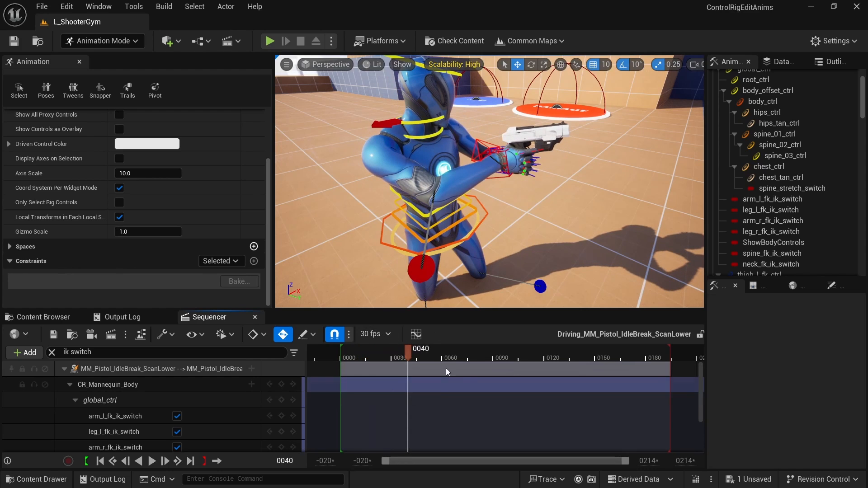
pyautogui.moveTo(334, 309); pyautogui.dragTo(342, 267)
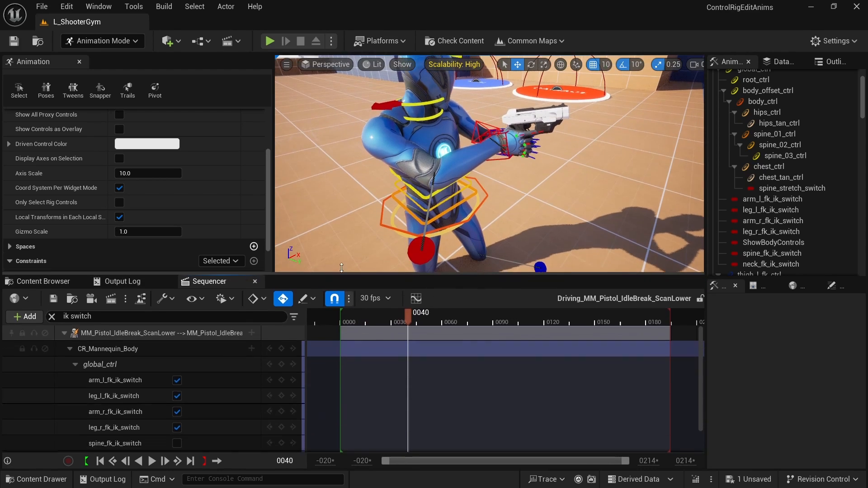
pyautogui.moveTo(341, 267); pyautogui.dragTo(341, 241)
# At frame 40, lower hand_r_ik_ctrl and rotate it about 50 degrees so the pistol points downward in front of the waist.
pyautogui.click(510, 145)
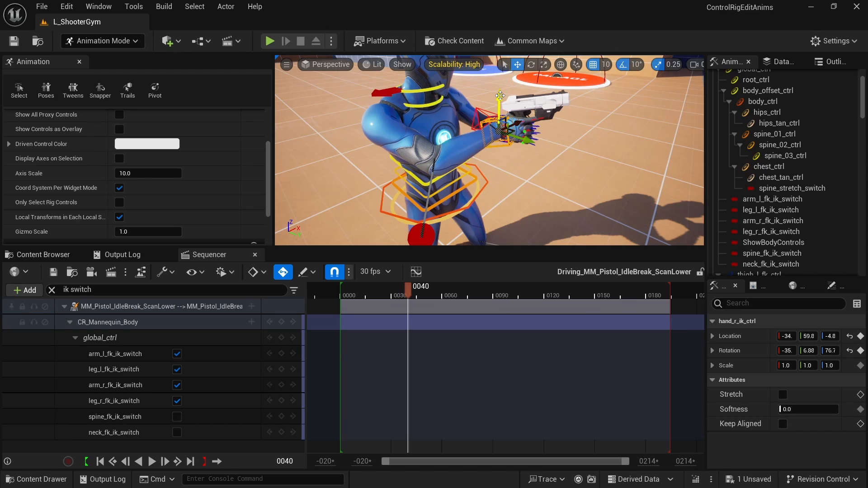
pyautogui.moveTo(500, 100); pyautogui.dragTo(541, 156)
pyautogui.press('e')
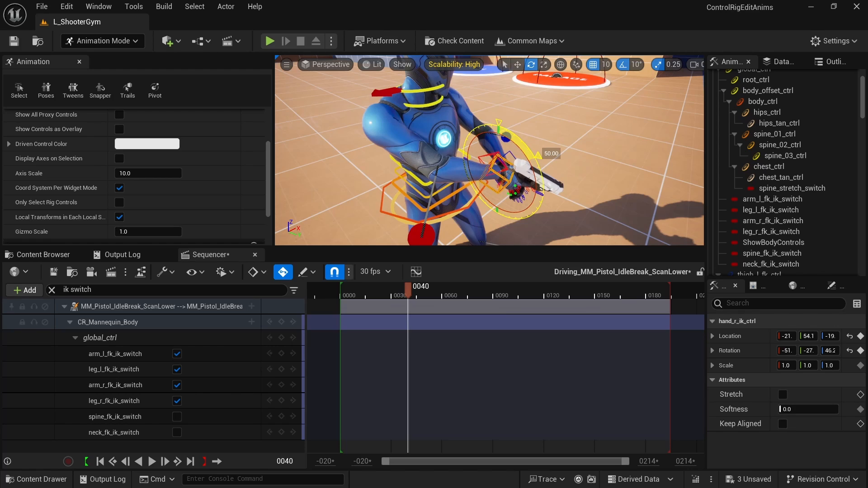
pyautogui.press('w')
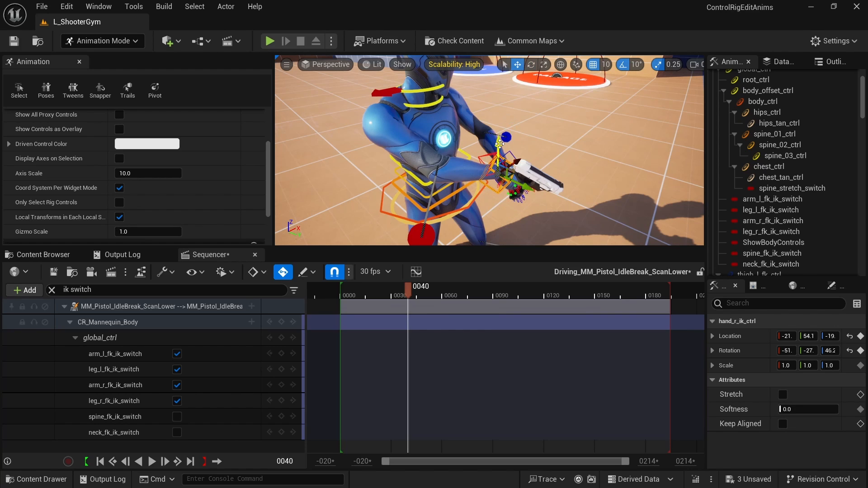
pyautogui.moveTo(500, 155); pyautogui.dragTo(510, 199)
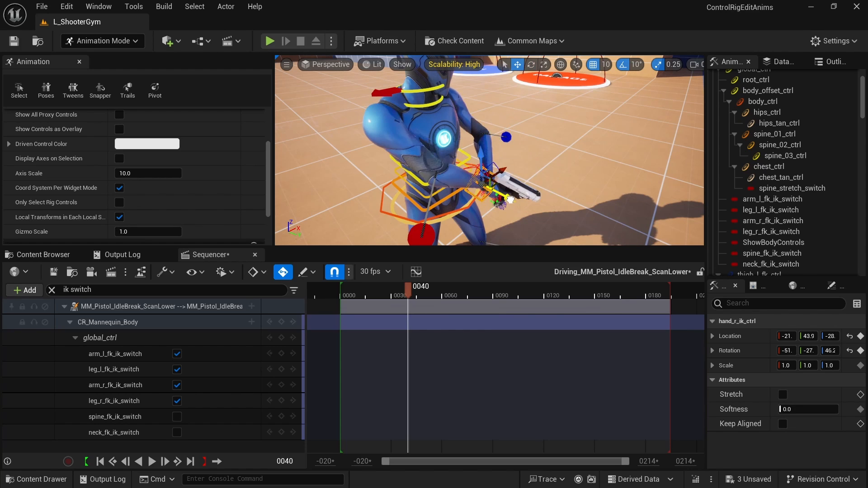
pyautogui.moveTo(550, 148); pyautogui.dragTo(430, 167, button='right')
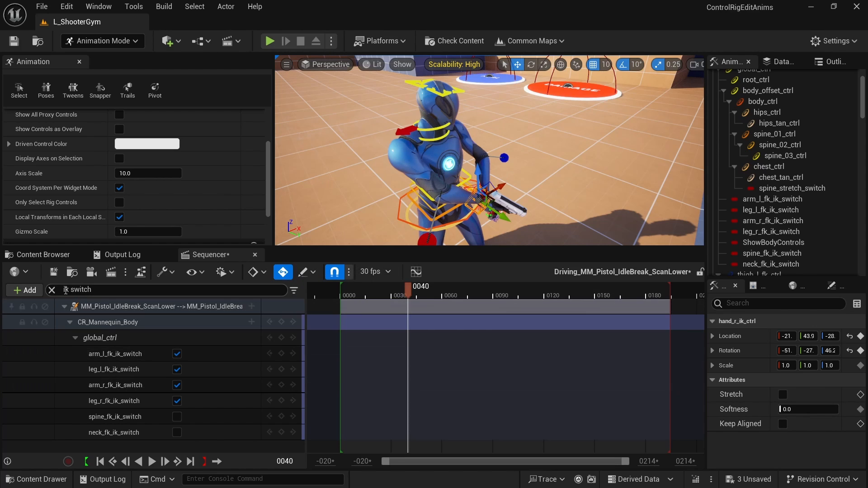
# Clear the track filter and review the animation from its start, returning the playhead to frame 40.
pyautogui.click(51, 290)
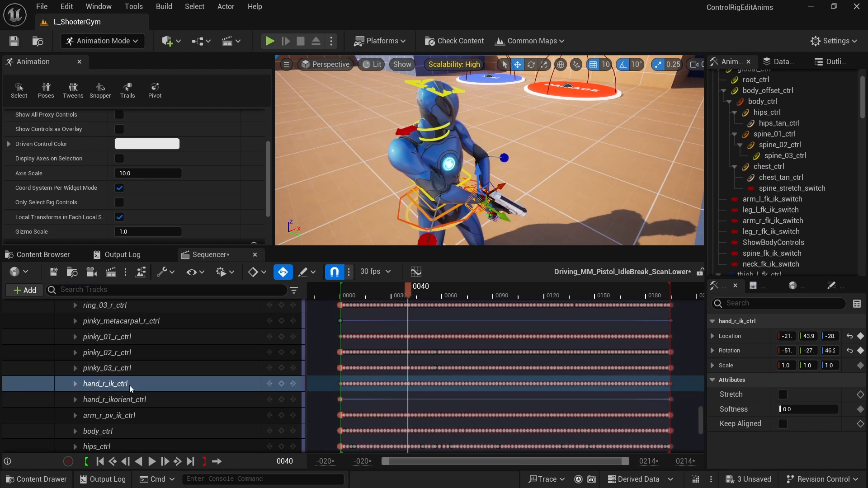
pyautogui.moveTo(408, 286); pyautogui.dragTo(342, 286)
pyautogui.press('space')
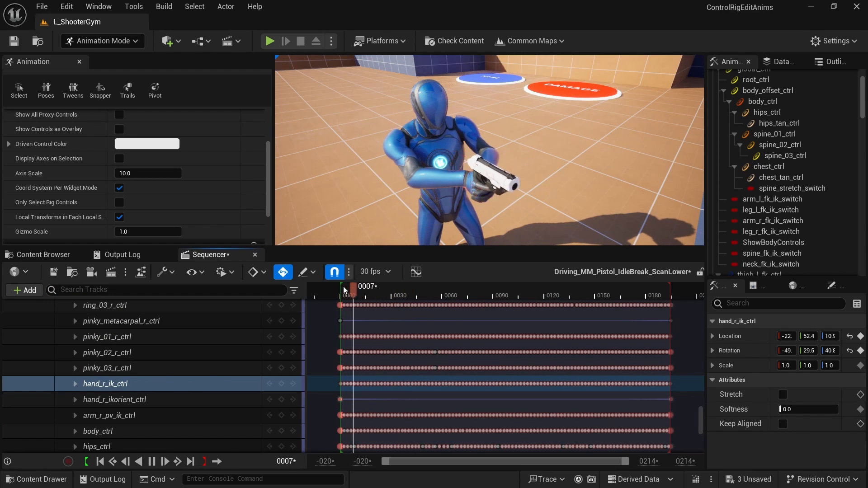
pyautogui.press('space')
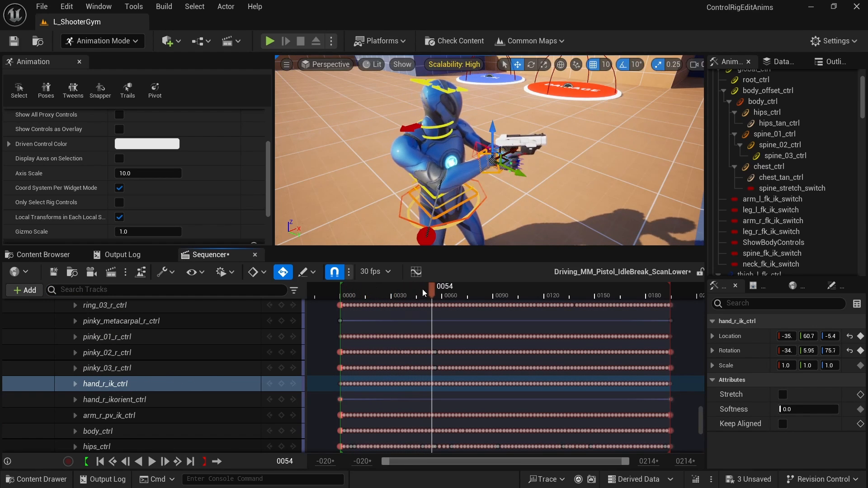
pyautogui.moveTo(423, 289); pyautogui.dragTo(408, 289)
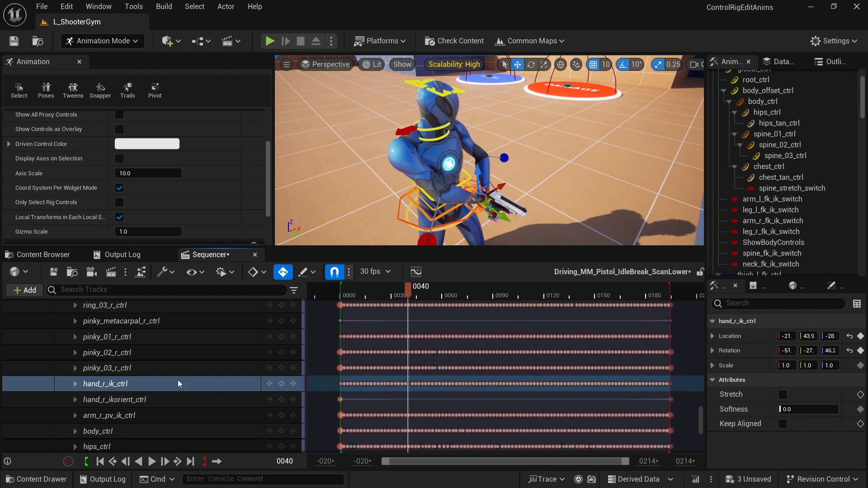
# Open the curve editor in an enlarged window and isolate the Location.X curve of hand_r_ik_ctrl.
pyautogui.click(416, 271)
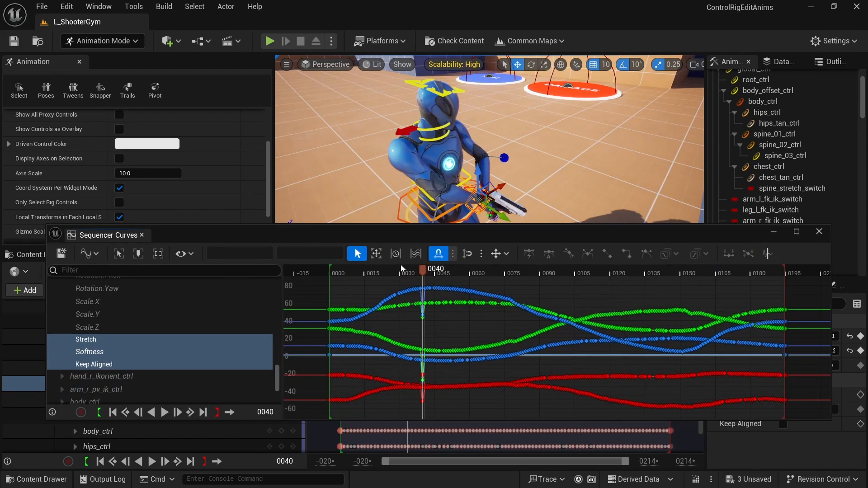
pyautogui.moveTo(393, 225); pyautogui.dragTo(394, 146)
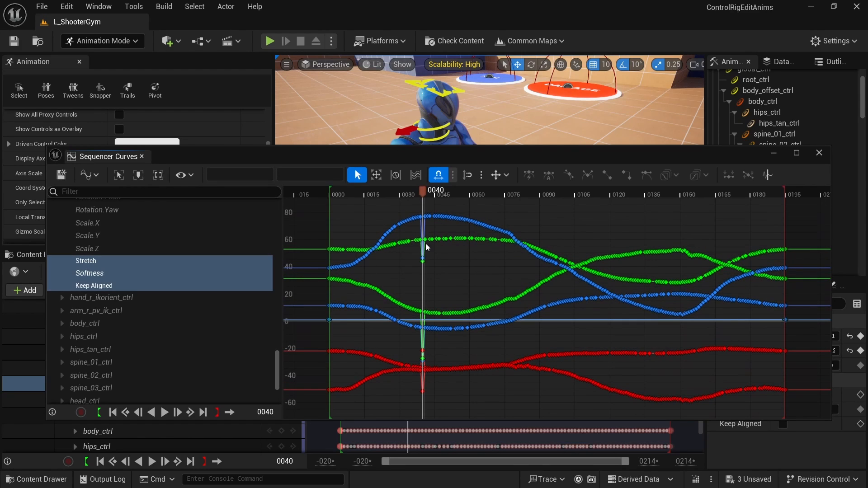
pyautogui.scroll(6, 104, 260)
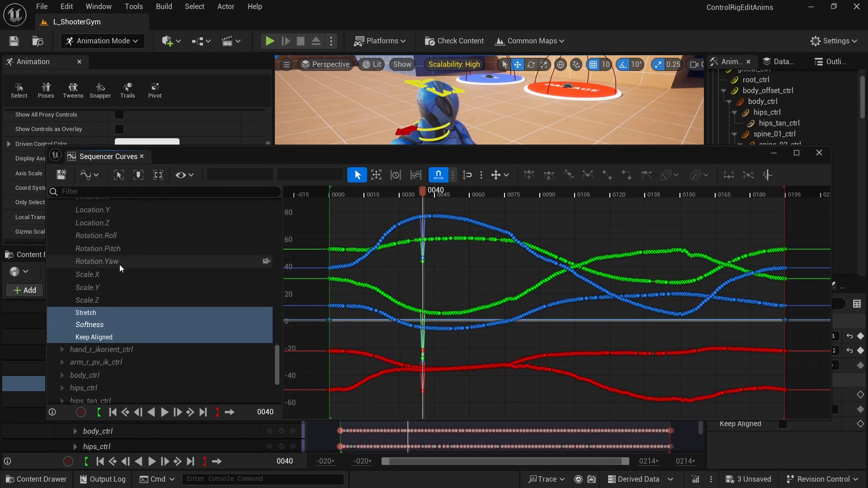
pyautogui.scroll(-2, 103, 258)
pyautogui.click(103, 252)
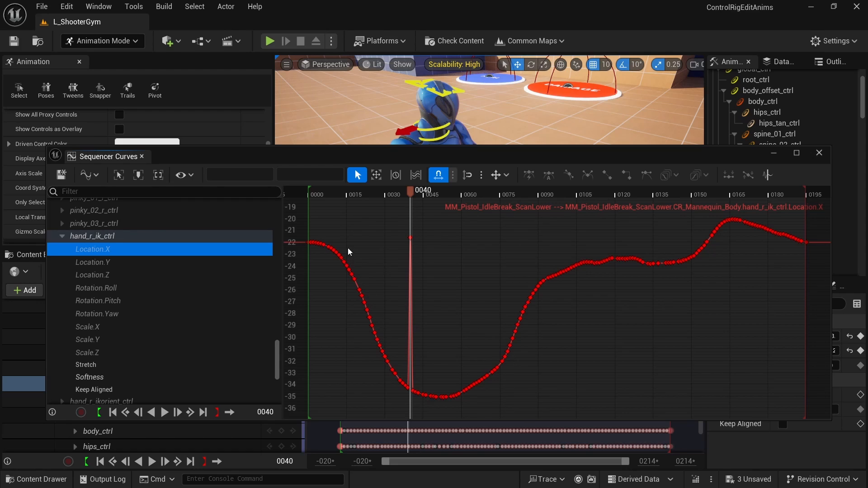
pyautogui.moveTo(321, 236); pyautogui.dragTo(407, 405)
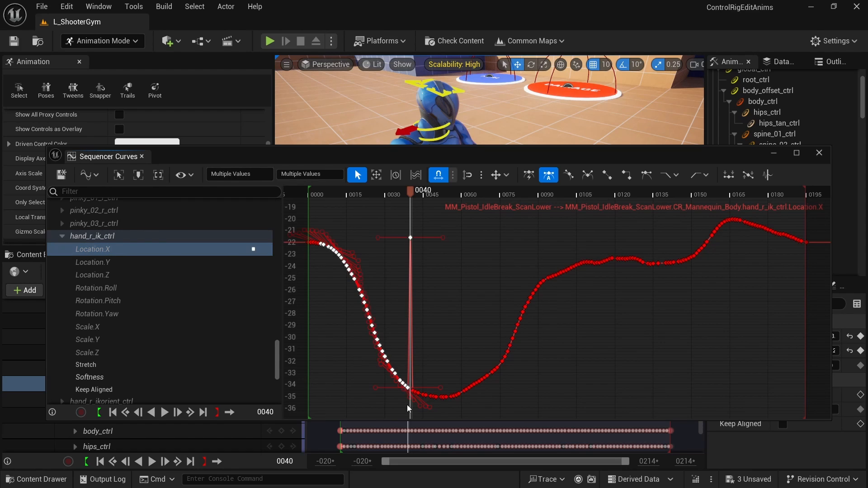
pyautogui.press('Delete')
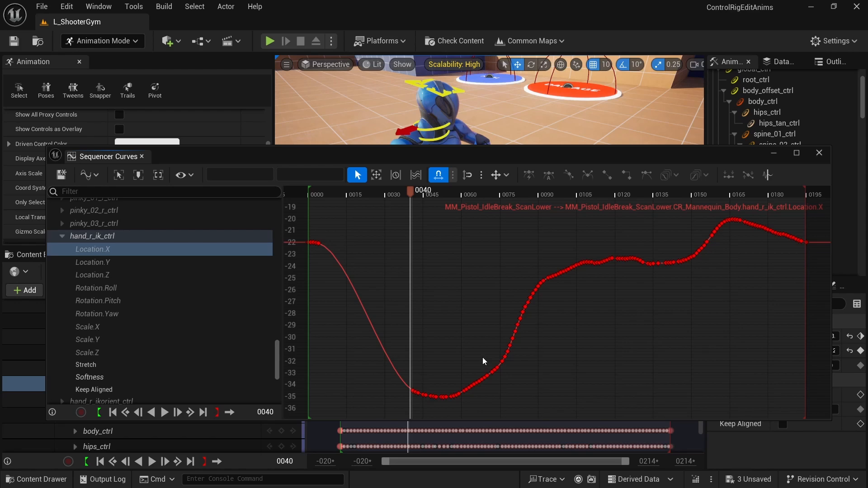
pyautogui.hotkey('ctrl', 'z')
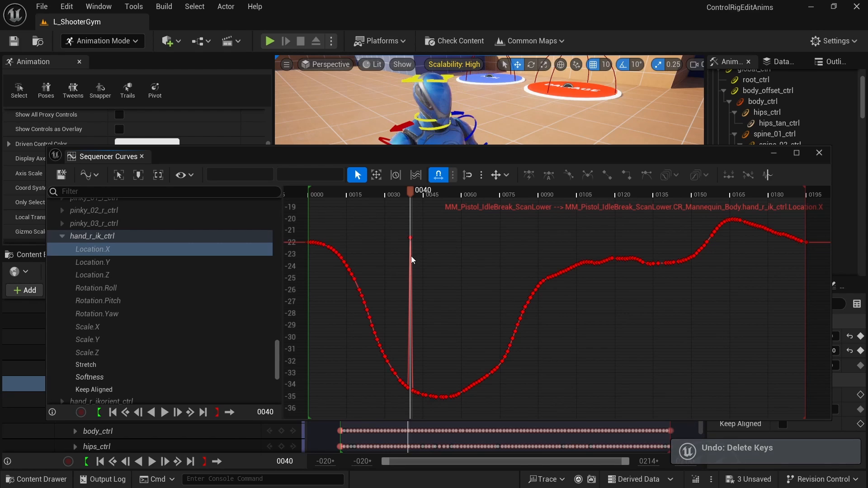
pyautogui.click(407, 388)
pyautogui.click(387, 348)
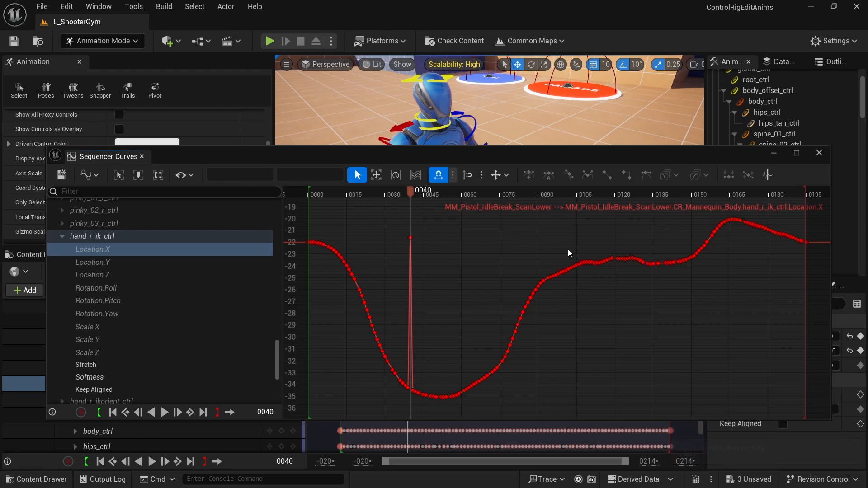
# Squash the Location.X keys between frames 3 and 103 with the transform tool, excluding the raised frame 40 key, and delete them.
pyautogui.moveTo(568, 251); pyautogui.dragTo(334, 431)
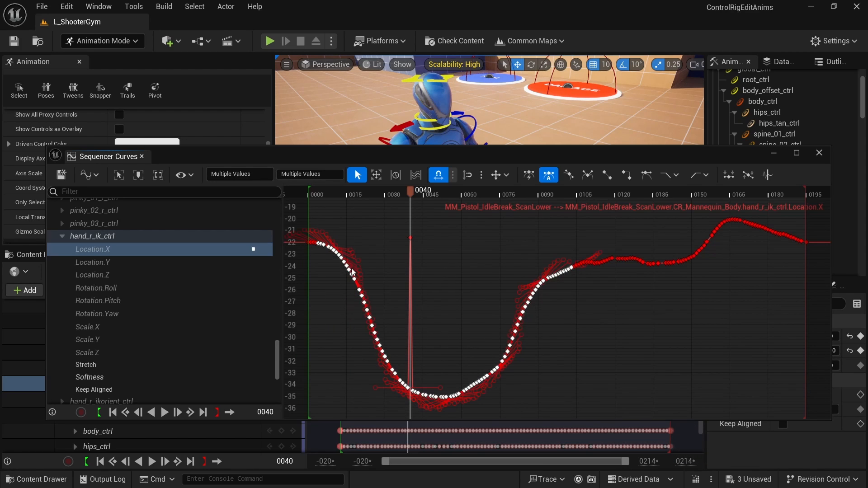
pyautogui.click(376, 175)
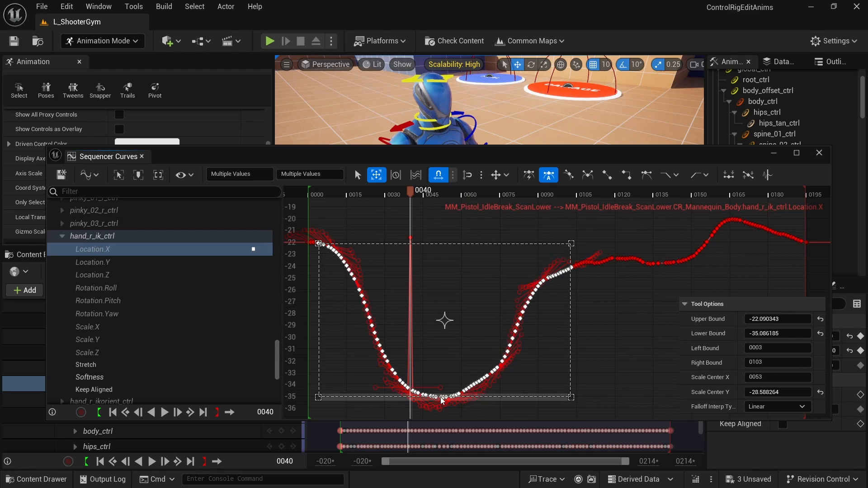
pyautogui.moveTo(571, 397); pyautogui.dragTo(567, 298)
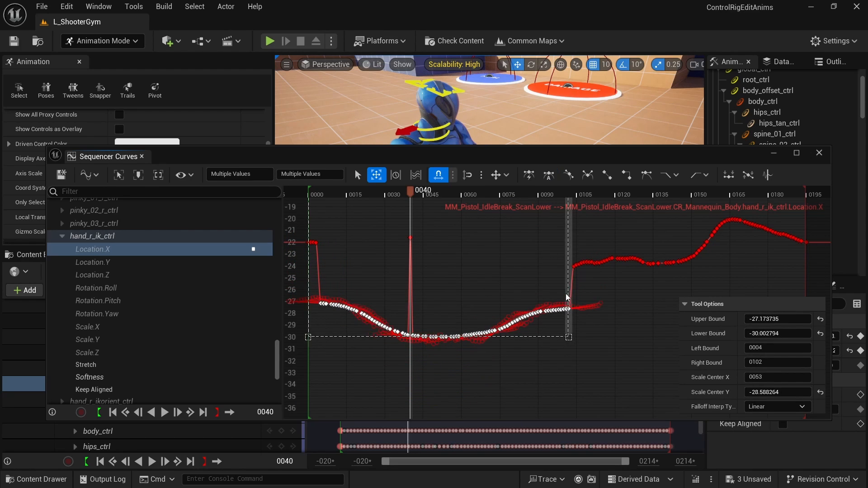
pyautogui.press('Delete')
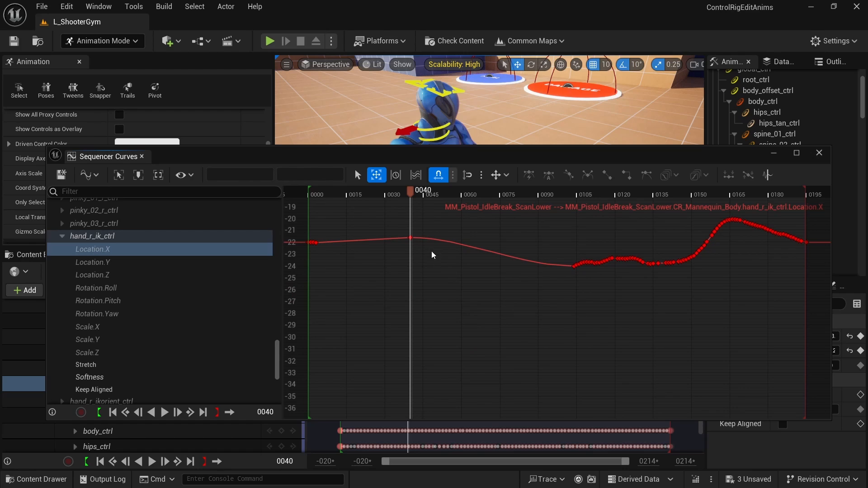
# Try a new key on the Location.X curve at frame 75, remove it again and save the sequence.
pyautogui.middleClick(499, 252)
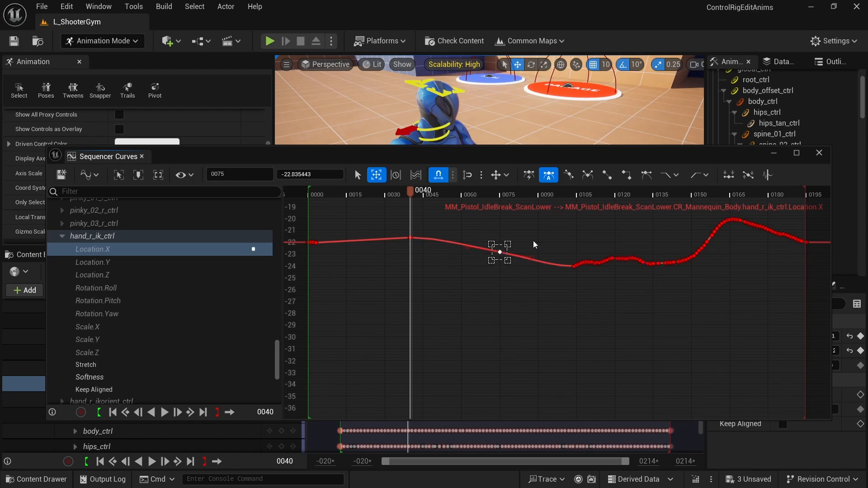
pyautogui.press('Delete')
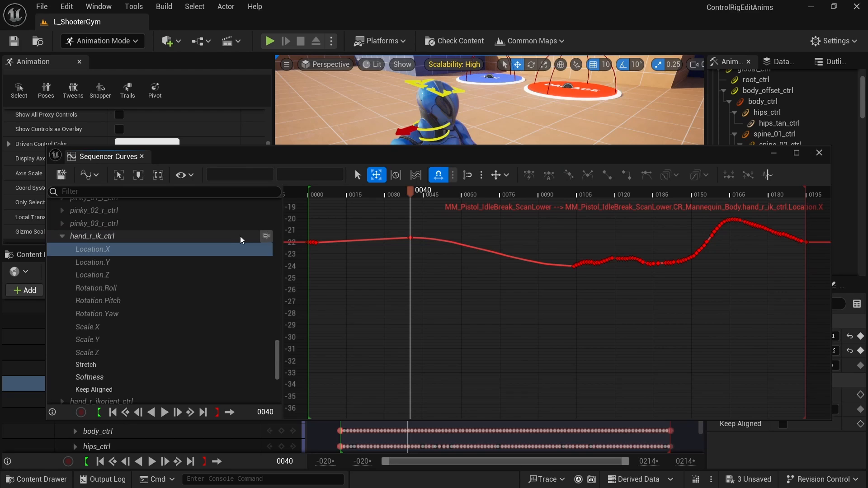
pyautogui.click(61, 175)
# Isolate hand_r_ik_ctrl's Location.Y curve and delete its keys between about frames 15 and 140, keeping the frame 40 key.
pyautogui.click(102, 263)
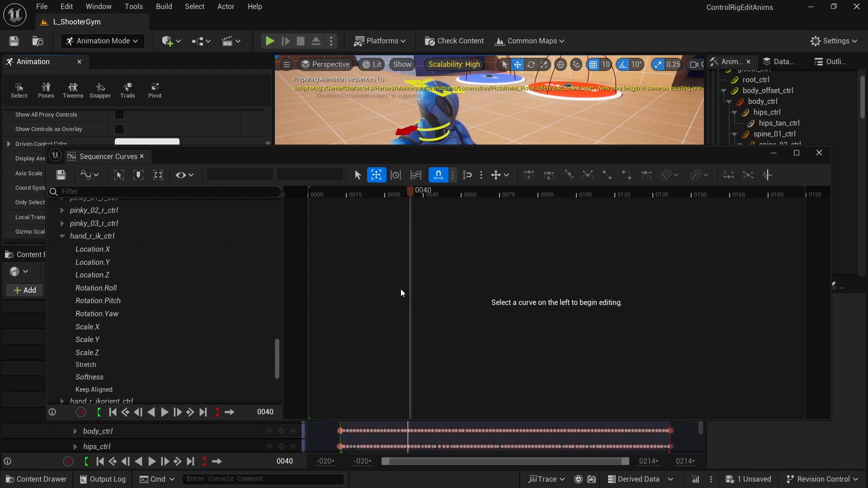
pyautogui.click(101, 262)
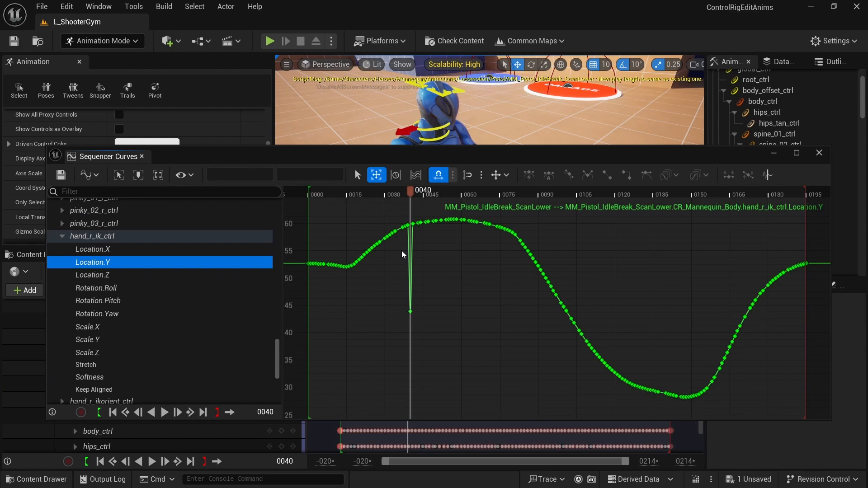
pyautogui.scroll(-1, 403, 254)
pyautogui.moveTo(362, 217); pyautogui.dragTo(549, 279)
pyautogui.press('Delete')
pyautogui.moveTo(359, 256); pyautogui.dragTo(362, 270)
pyautogui.moveTo(505, 270); pyautogui.dragTo(639, 378)
pyautogui.press('Delete')
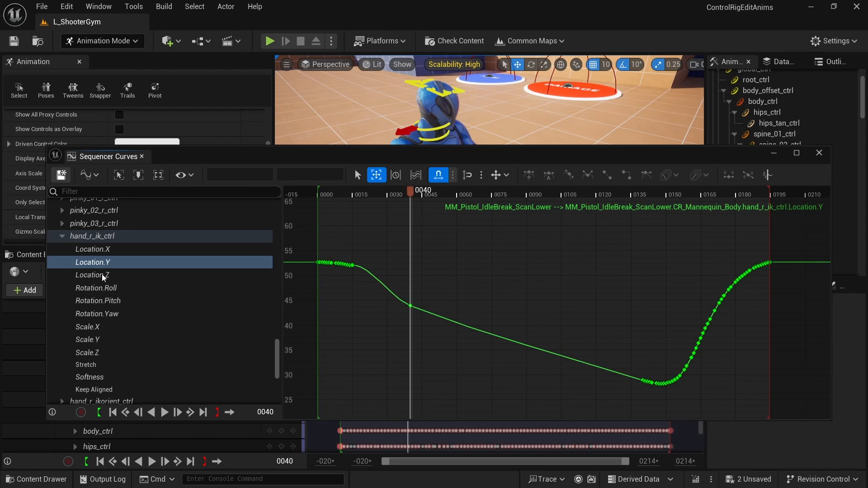
# Isolate the Location.Z curve and delete its keys between about frames 16 and 78, keeping the frame 40 key.
pyautogui.click(96, 275)
pyautogui.moveTo(355, 249); pyautogui.dragTo(408, 319)
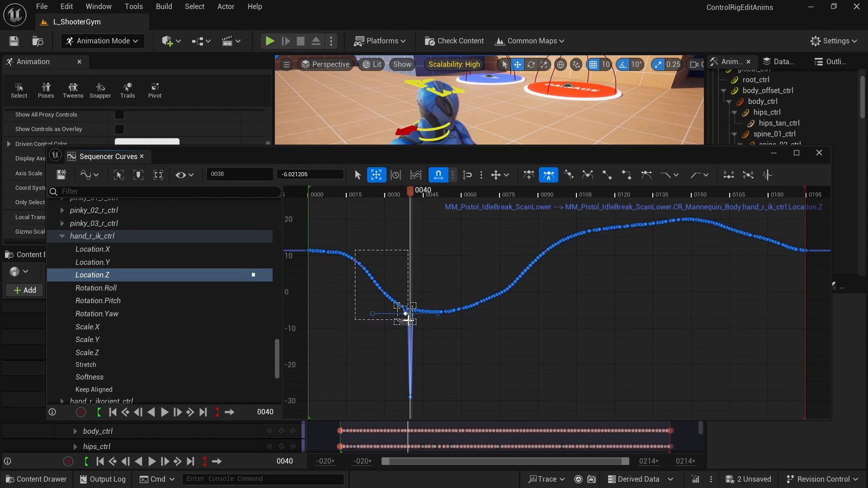
pyautogui.press('Delete')
pyautogui.moveTo(392, 279); pyautogui.dragTo(503, 323)
pyautogui.press('Delete')
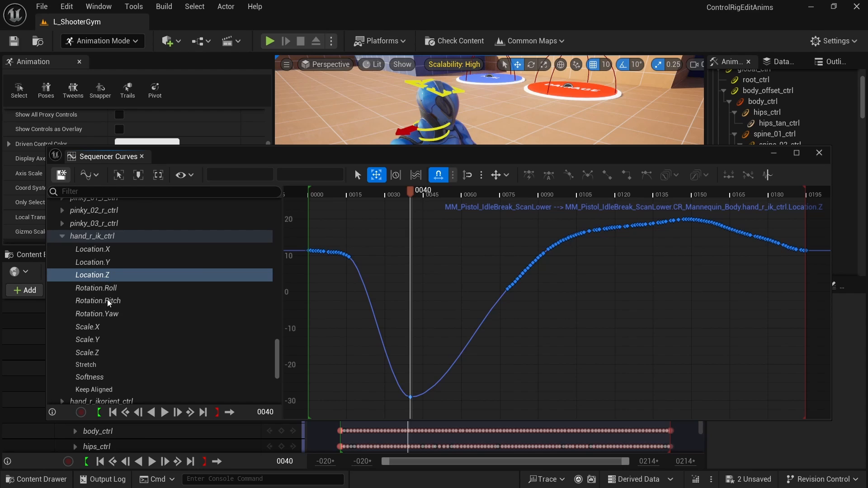
# Isolate the Rotation.Roll curve and delete its keys between about frames 4 and 69, keeping the frame 40 key.
pyautogui.click(95, 290)
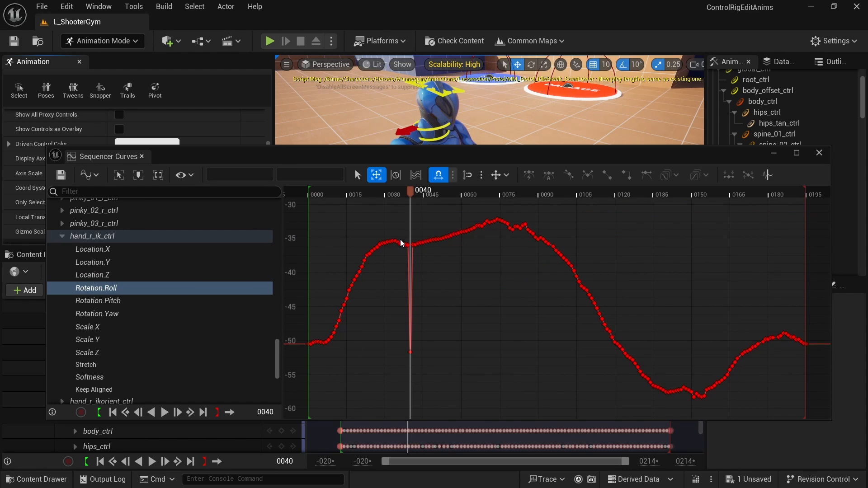
pyautogui.moveTo(405, 231); pyautogui.dragTo(351, 294)
pyautogui.press('Delete')
pyautogui.moveTo(329, 296); pyautogui.dragTo(338, 342)
pyautogui.press('Delete')
pyautogui.press('Delete')
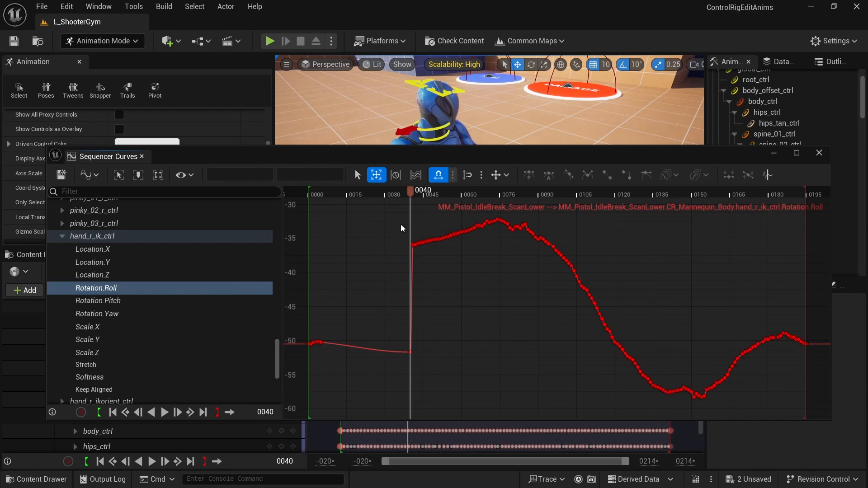
pyautogui.moveTo(399, 219); pyautogui.dragTo(479, 258)
pyautogui.press('Delete')
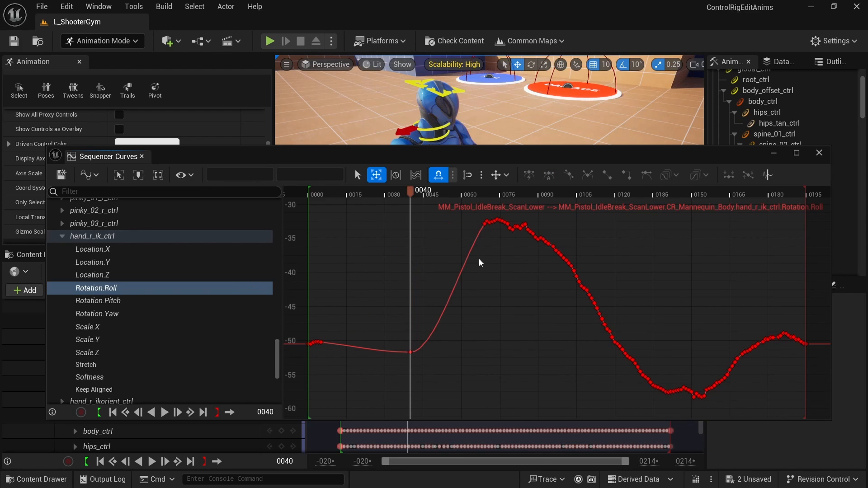
# Isolate the Rotation.Pitch curve and delete its keys between about frames 22 and 67, keeping the frame 40 key.
pyautogui.click(108, 301)
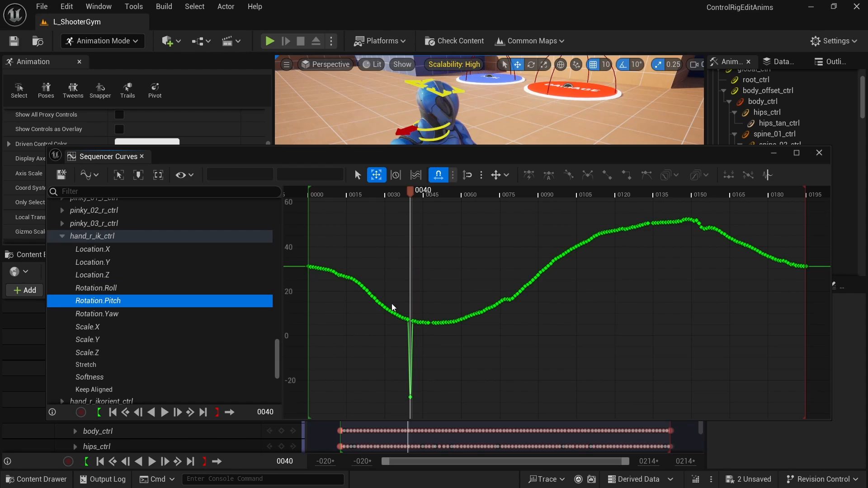
pyautogui.moveTo(365, 282); pyautogui.dragTo(408, 332)
pyautogui.press('Delete')
pyautogui.moveTo(393, 267); pyautogui.dragTo(475, 344)
pyautogui.press('Delete')
# On the Rotation.Yaw curve, delete the keys between about frames 7 and 97 except frame 40, and add a smoothing key near frame 72.
pyautogui.click(174, 314)
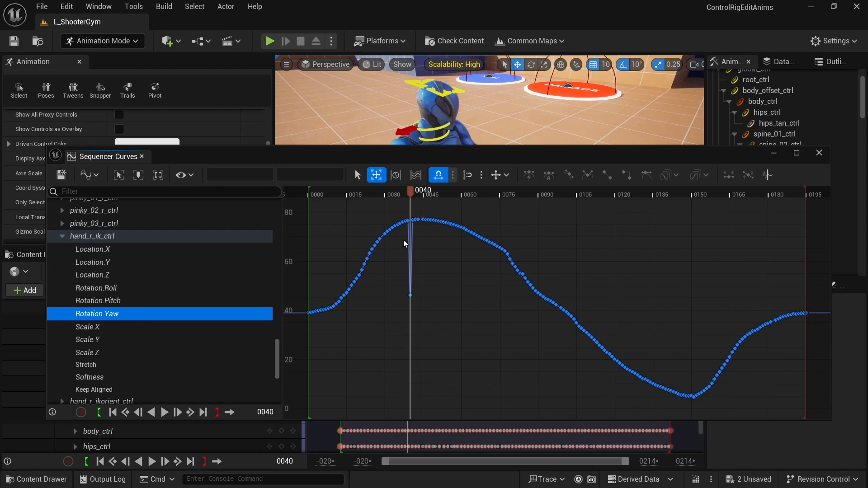
pyautogui.moveTo(407, 214); pyautogui.dragTo(557, 306)
pyautogui.press('Delete')
pyautogui.press('Delete')
pyautogui.press('Delete')
pyautogui.press('Delete')
pyautogui.click(557, 305)
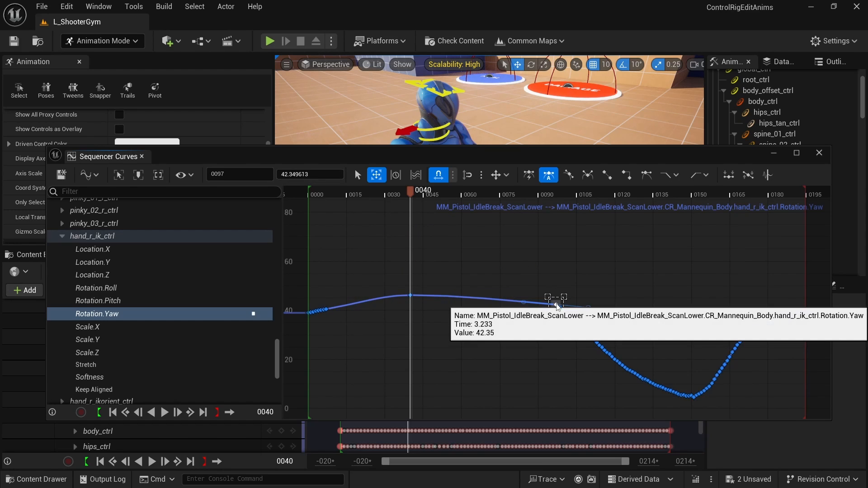
pyautogui.middleClick(478, 297)
pyautogui.moveTo(477, 297); pyautogui.dragTo(490, 296)
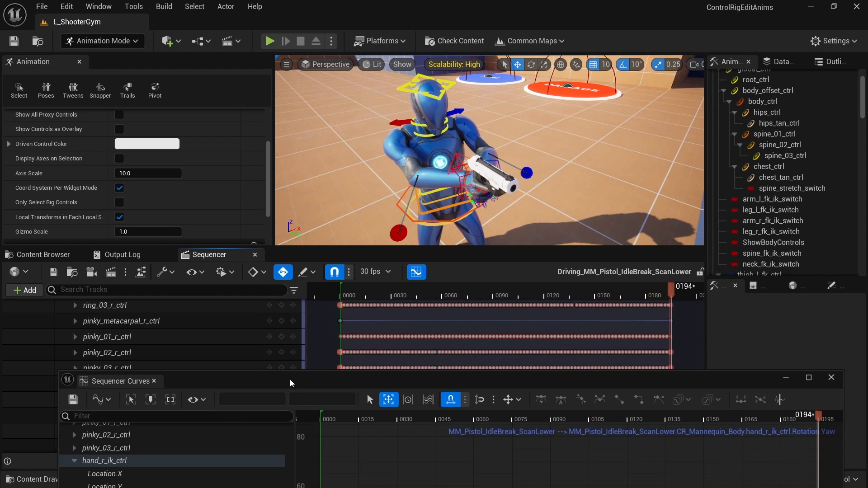
# Turn on playback looping, clear the curve window from the timeline, review the animation from its start and scrub back to about frame 42.
pyautogui.moveTo(291, 381); pyautogui.dragTo(299, 99)
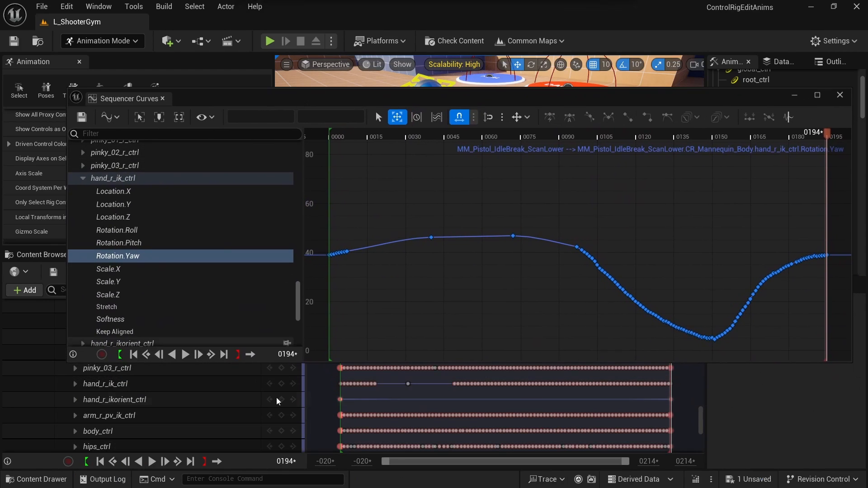
pyautogui.click(215, 465)
pyautogui.moveTo(362, 105); pyautogui.dragTo(402, 448)
pyautogui.click(342, 293)
pyautogui.press('space')
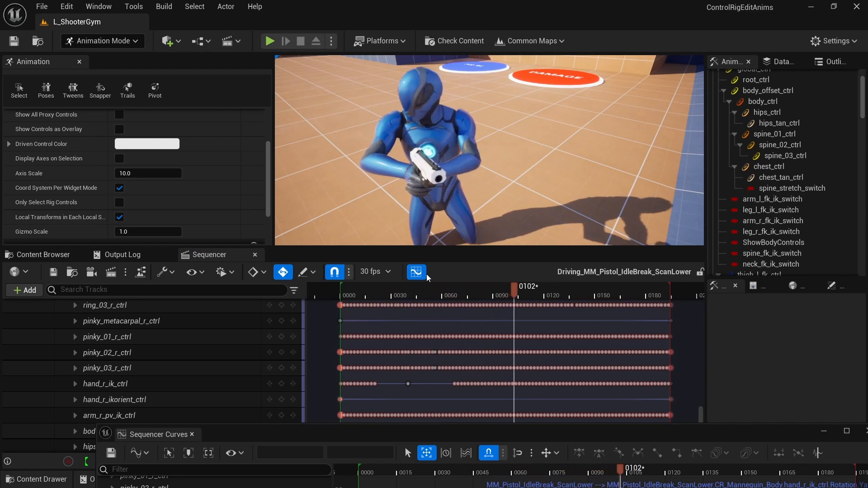
pyautogui.click(509, 293)
pyautogui.moveTo(510, 293); pyautogui.dragTo(413, 296)
pyautogui.press('space')
pyautogui.press('space')
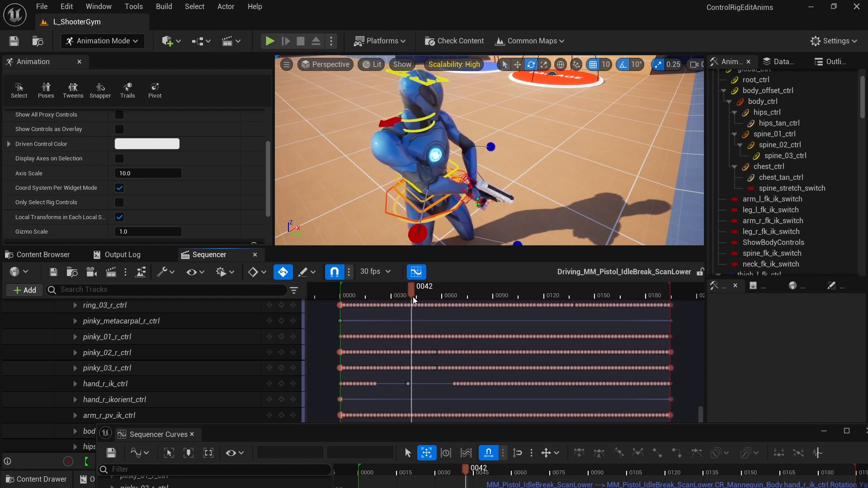
# Select hand_r_ik_ctrl with its frame 40 key and compare the poses at frames 40 and 152, returning to frame 40.
pyautogui.scroll(-2, 184, 358)
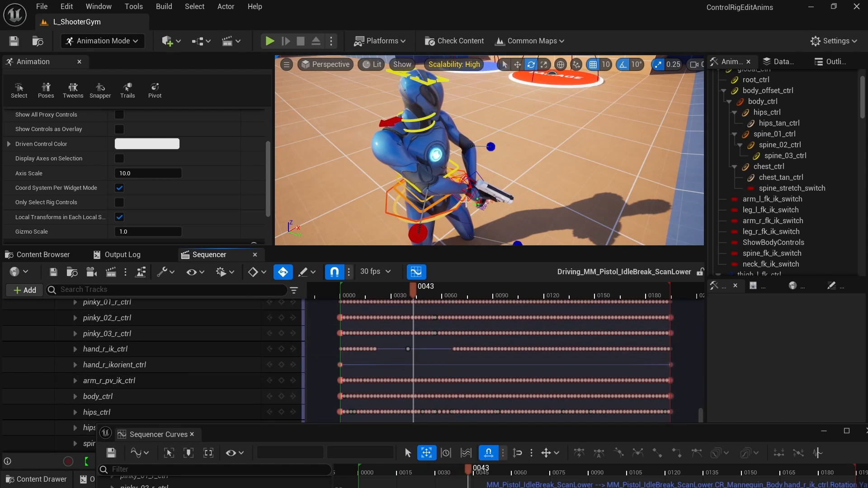
pyautogui.click(195, 349)
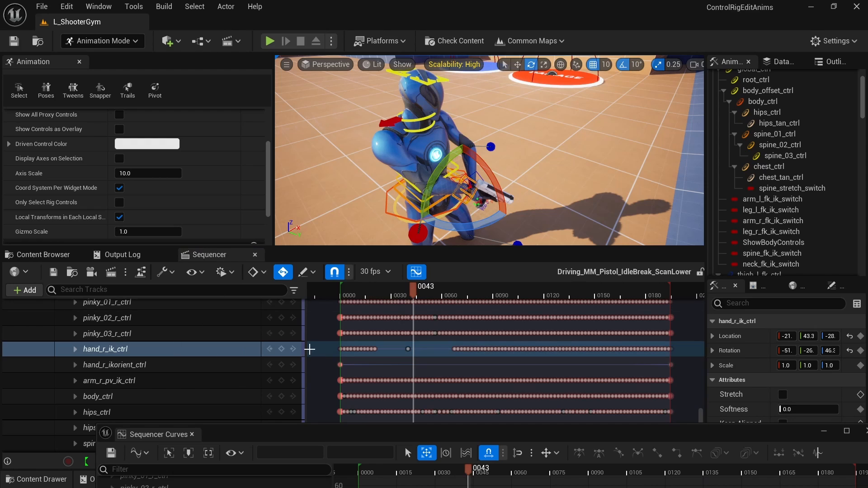
pyautogui.click(407, 349)
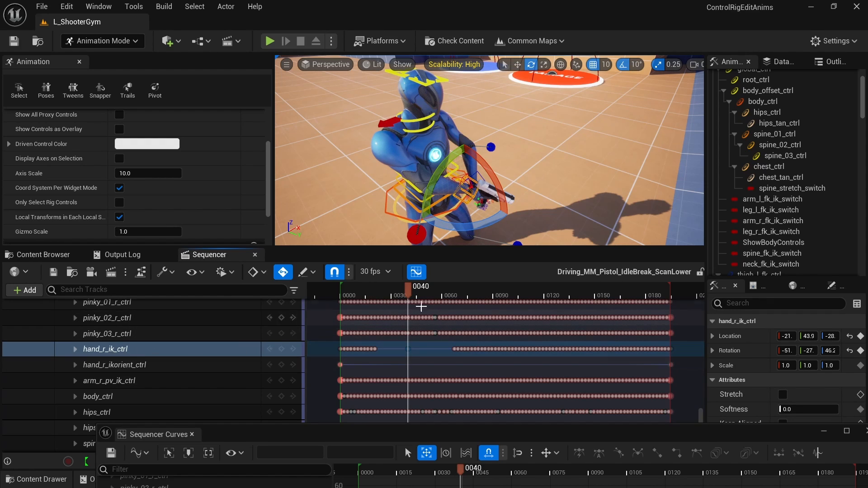
pyautogui.moveTo(409, 292); pyautogui.dragTo(601, 321)
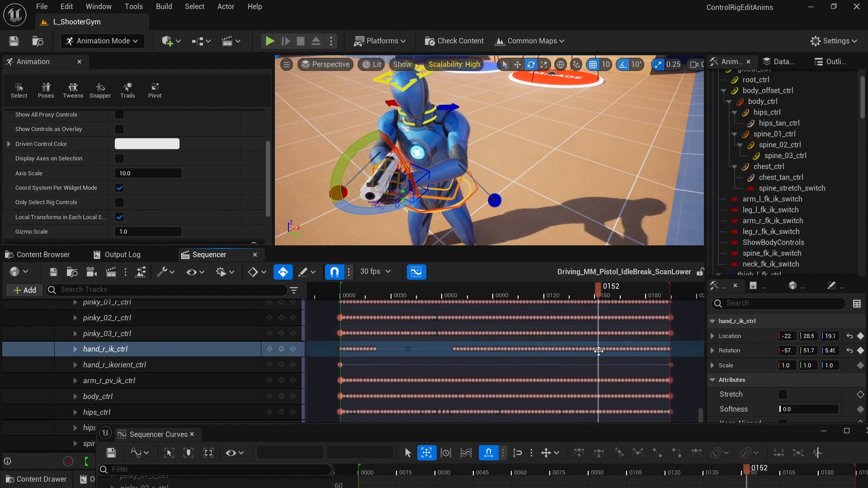
pyautogui.click(409, 295)
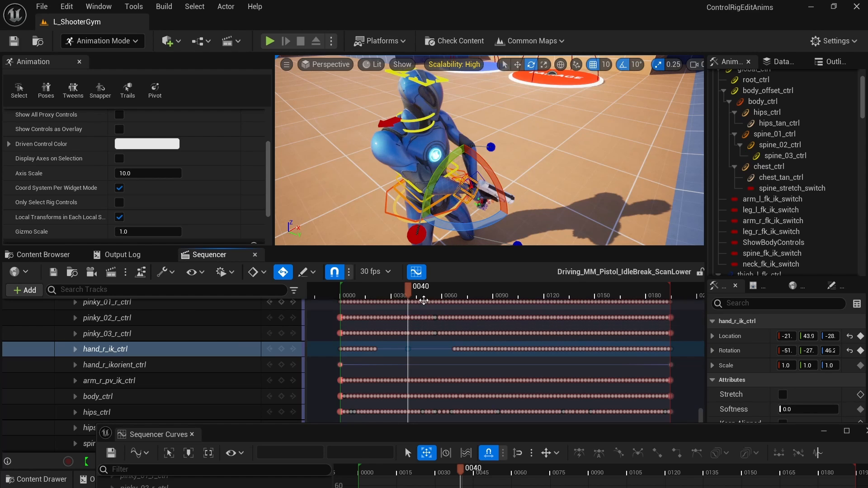
pyautogui.click(413, 294)
pyautogui.moveTo(416, 291)
pyautogui.mouseDown()
pyautogui.moveTo(429, 292)
pyautogui.moveTo(409, 295)
pyautogui.mouseUp()
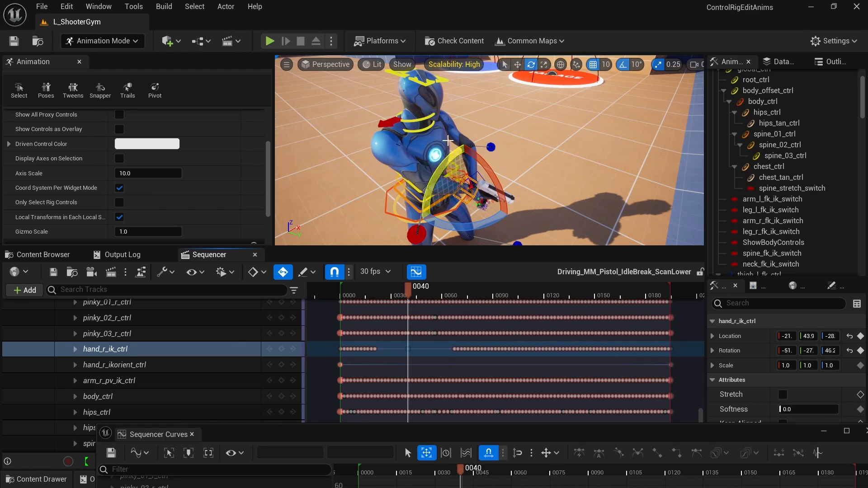
# Expand hand_r_ik_ctrl's channels and copy its Location.Z key from frame 40 to frame 156.
pyautogui.click(75, 350)
pyautogui.click(128, 395)
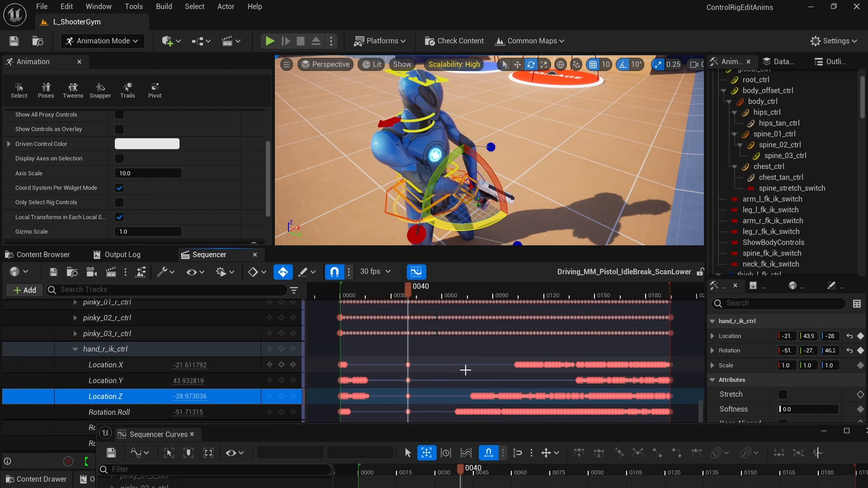
pyautogui.scroll(-1, 463, 359)
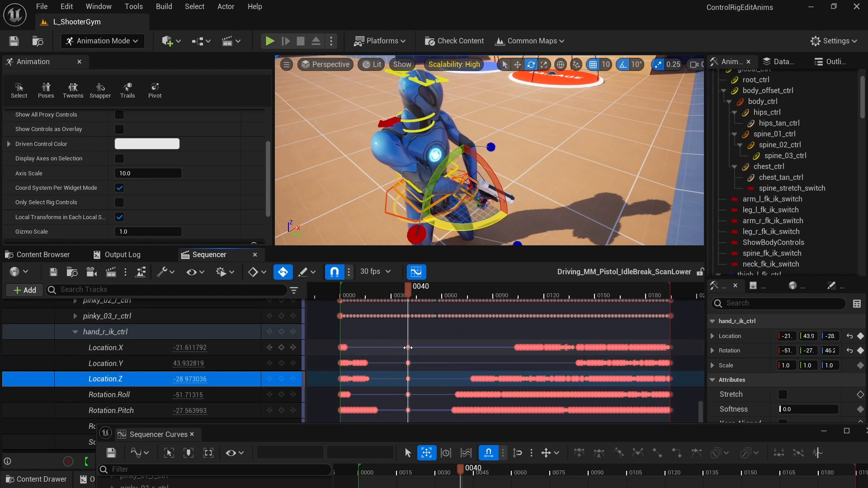
pyautogui.moveTo(399, 340); pyautogui.dragTo(418, 412)
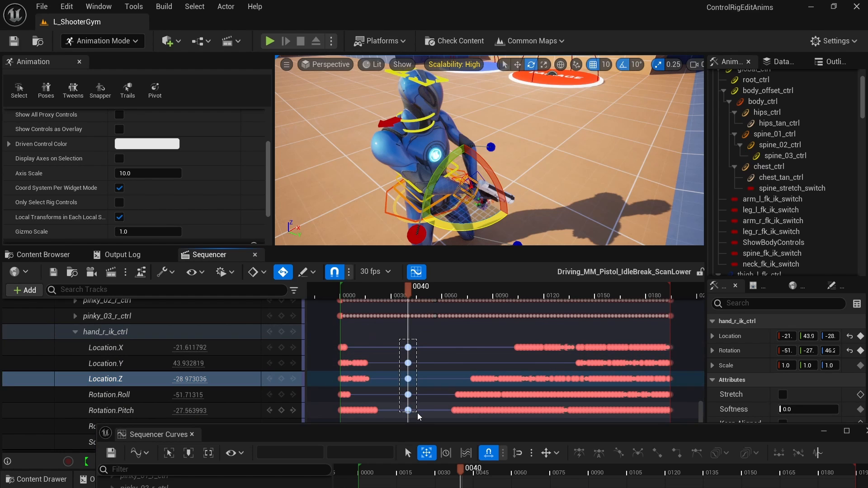
pyautogui.click(138, 385)
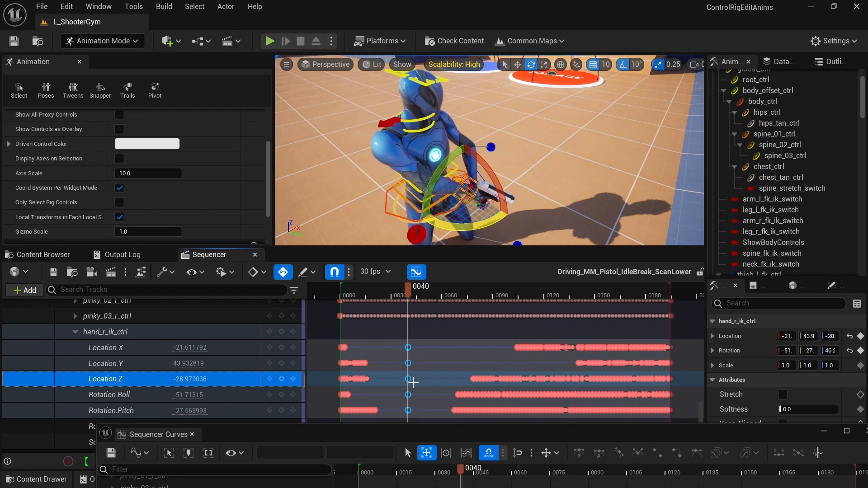
pyautogui.click(407, 378)
pyautogui.moveTo(408, 295); pyautogui.dragTo(606, 324)
pyautogui.hotkey('ctrl', 'v')
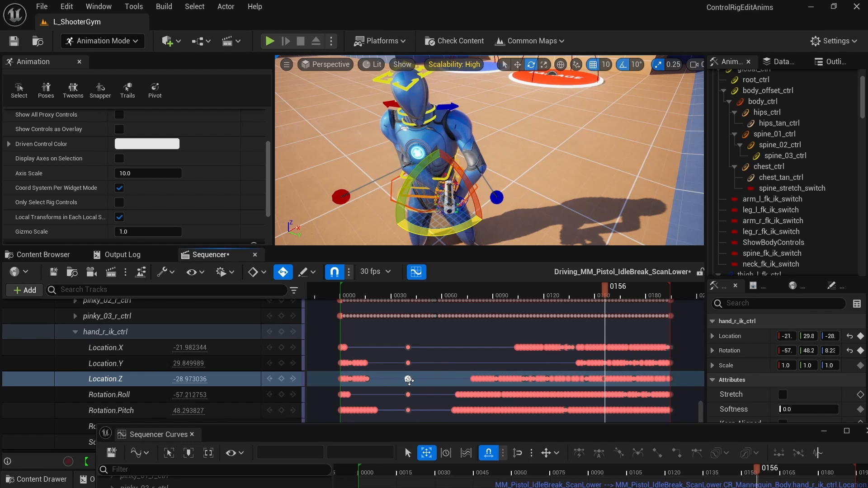
# Bring up the curve editor on Location.Z and shift the dense keys before frame 156 down to between about -38.6 and -19.4.
pyautogui.click(416, 271)
pyautogui.click(416, 272)
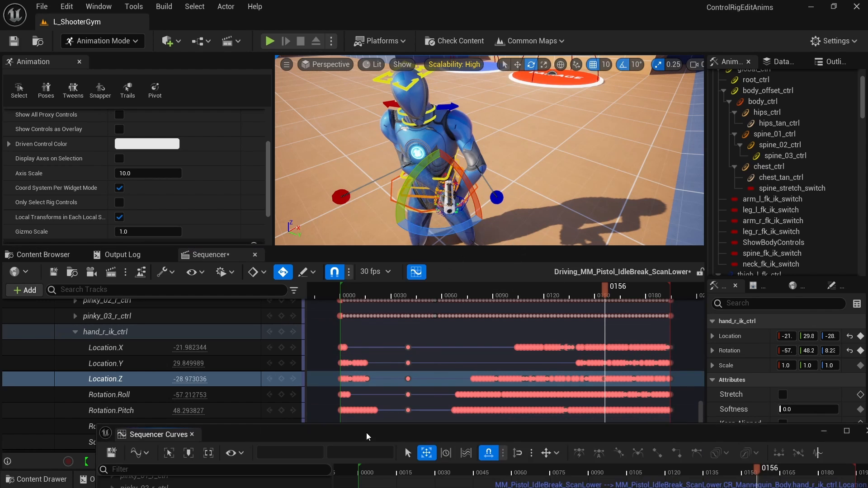
pyautogui.press('f')
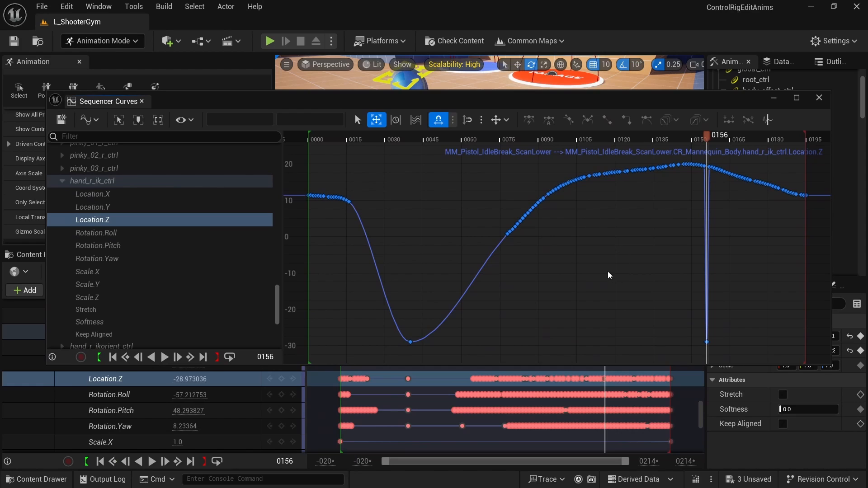
pyautogui.moveTo(417, 158); pyautogui.dragTo(650, 237)
pyautogui.moveTo(591, 236); pyautogui.dragTo(484, 200, button='right')
pyautogui.moveTo(507, 187); pyautogui.dragTo(488, 316)
pyautogui.moveTo(487, 316); pyautogui.dragTo(482, 287, button='right')
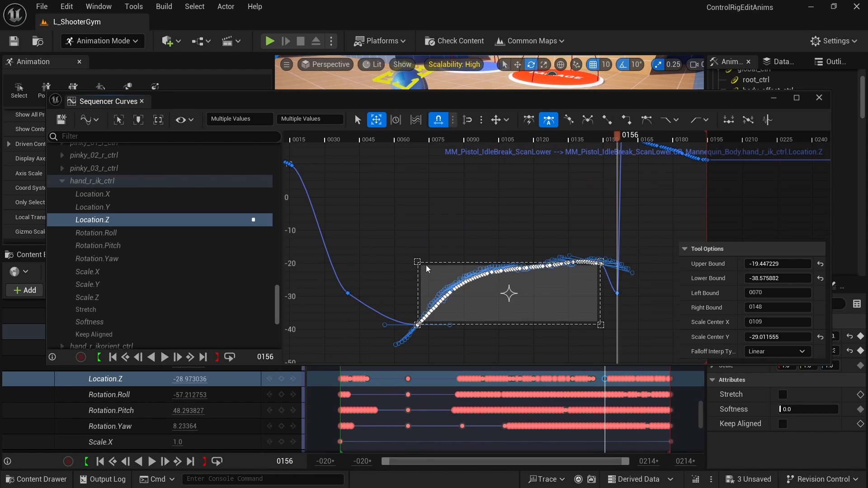
# Reshape the dense Location.Z keys of hand_r_ik_ctrl into a shallow dip that levels out at about -38 near frame 131.
pyautogui.moveTo(602, 263); pyautogui.dragTo(590, 343)
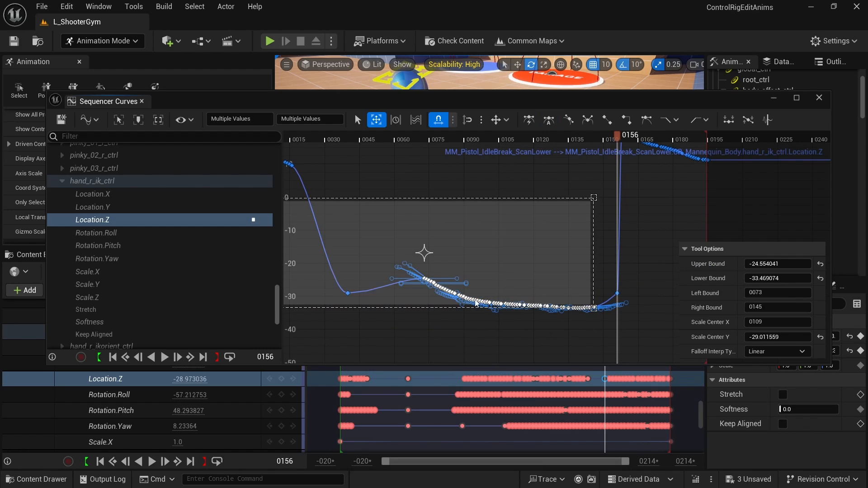
pyautogui.moveTo(472, 299); pyautogui.dragTo(440, 324)
pyautogui.moveTo(561, 205); pyautogui.dragTo(561, 197)
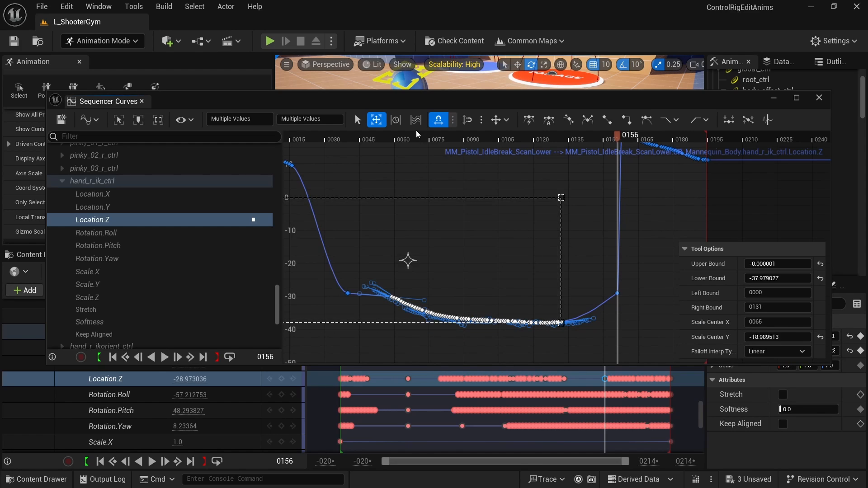
pyautogui.rightClick(507, 321)
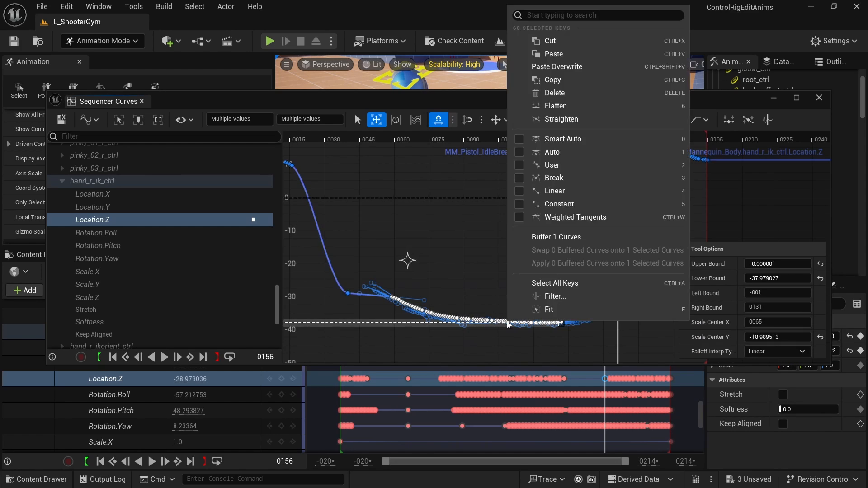
pyautogui.click(435, 294)
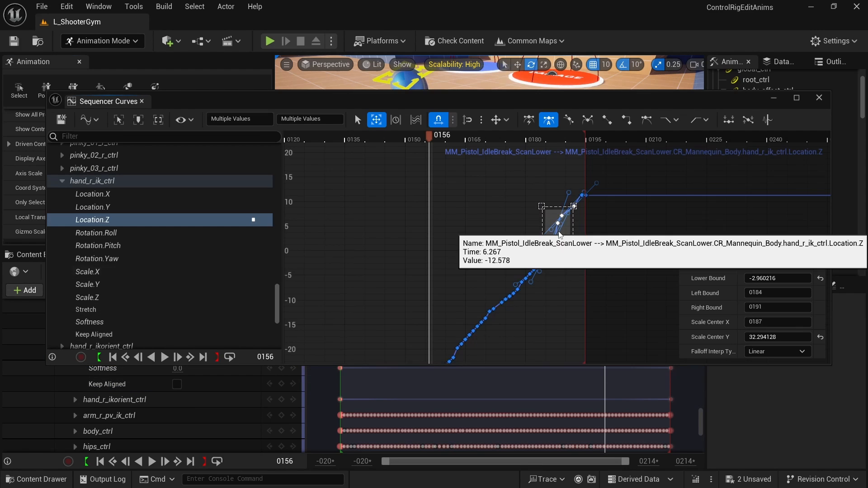
# Raise the Location.Z keys between frames 184 and 191 to about -1.86 through 10.23 and save the animation.
pyautogui.moveTo(561, 230); pyautogui.dragTo(561, 227)
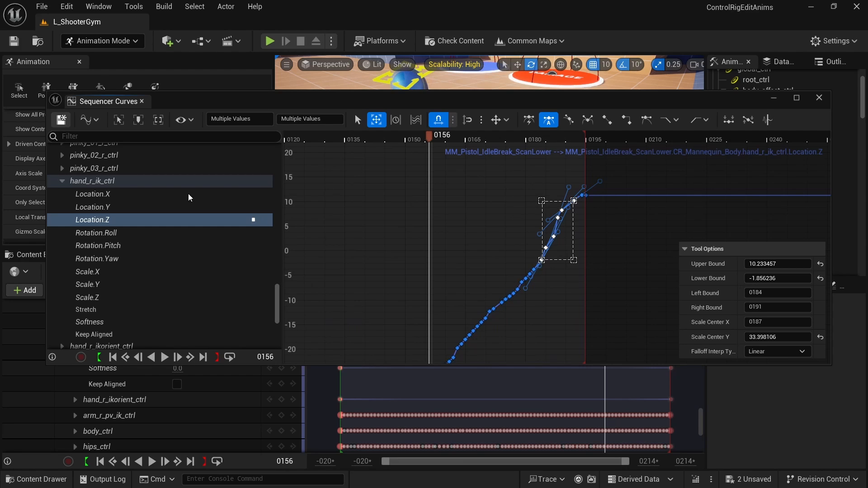
pyautogui.click(61, 120)
# Delete the Location.Z keys between about frames 60 and 74 to smooth the curve after frame 40, and save the animation.
pyautogui.scroll(-2, 390, 296)
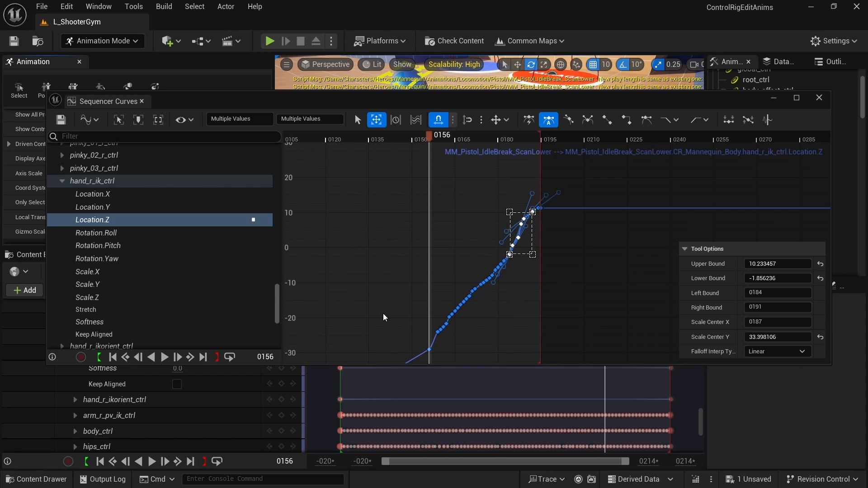
pyautogui.scroll(-2, 424, 258)
pyautogui.scroll(-2, 430, 248)
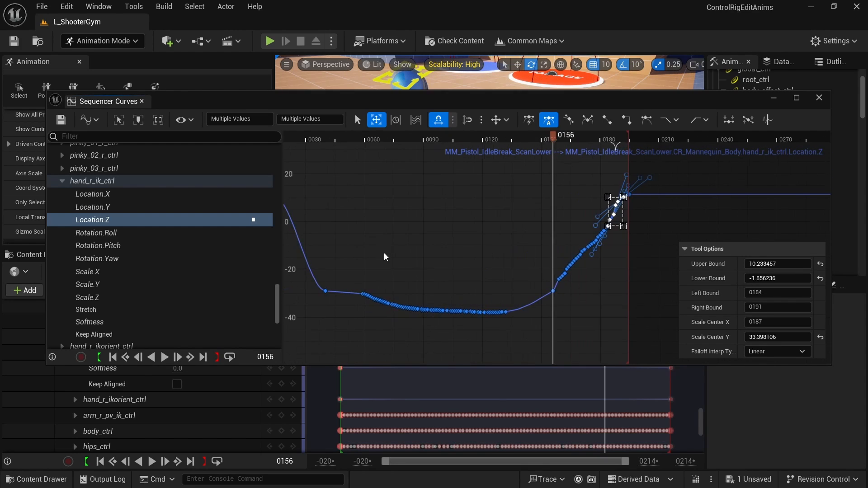
pyautogui.scroll(1, 384, 283)
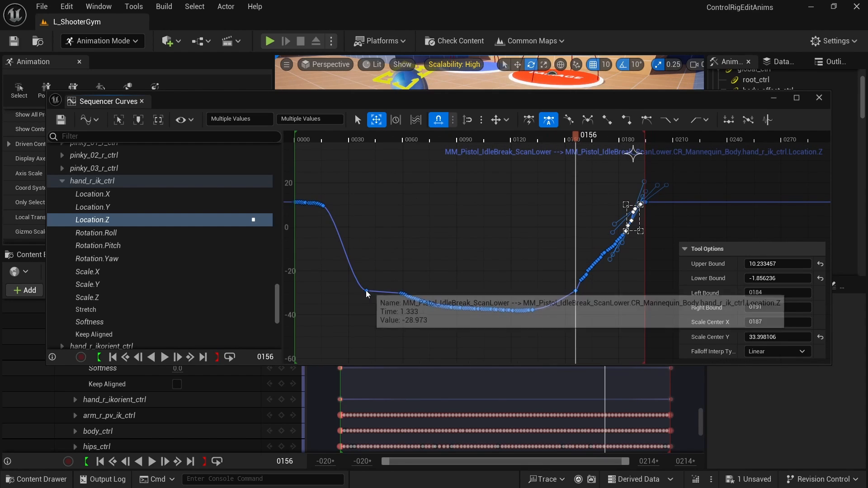
pyautogui.click(344, 237)
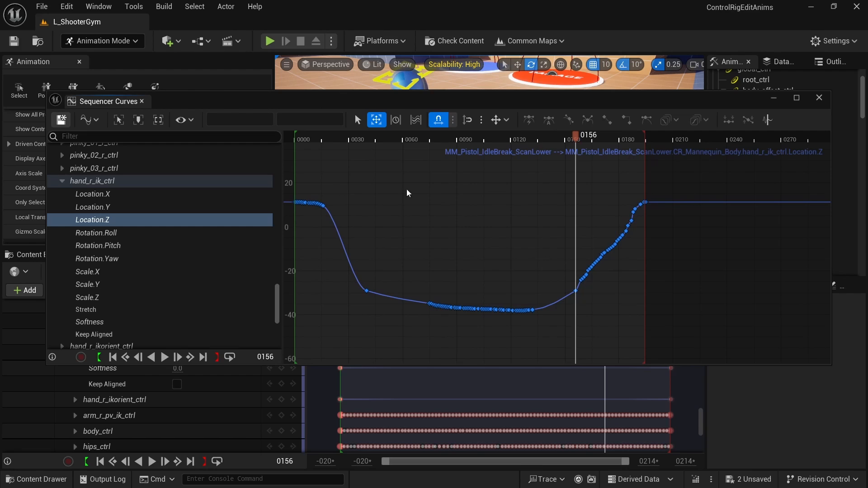
pyautogui.click(61, 119)
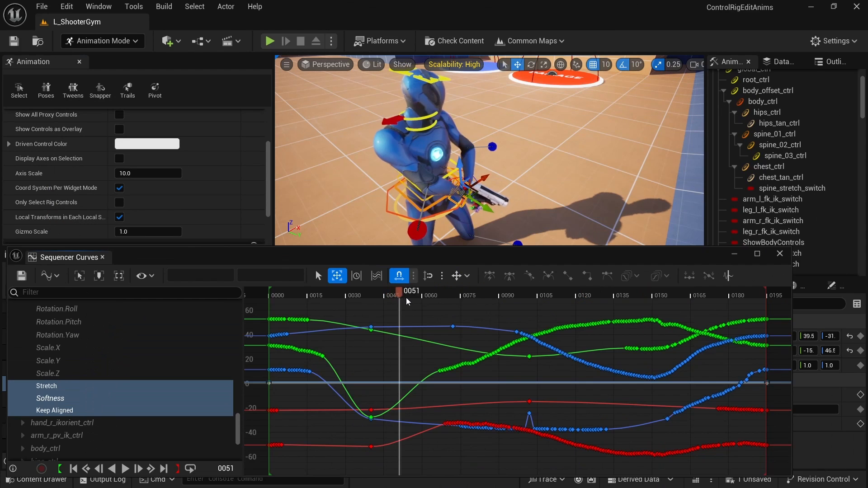
# Scrub to frame 108 and reposition the right hand control there in the viewport.
pyautogui.moveTo(408, 302); pyautogui.dragTo(547, 350)
pyautogui.moveTo(437, 182)
pyautogui.mouseDown()
pyautogui.moveTo(434, 158)
pyautogui.moveTo(453, 186)
pyautogui.mouseUp()
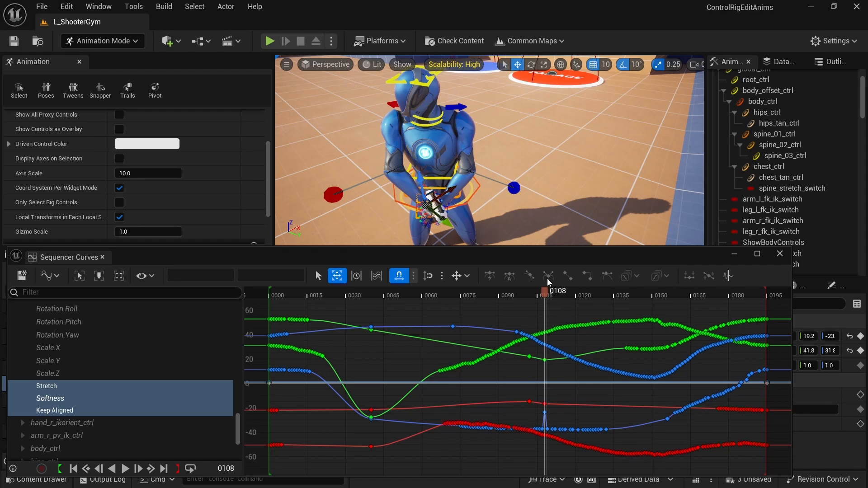
pyautogui.moveTo(545, 295)
pyautogui.mouseDown()
pyautogui.moveTo(531, 295)
pyautogui.moveTo(546, 298)
pyautogui.mouseUp()
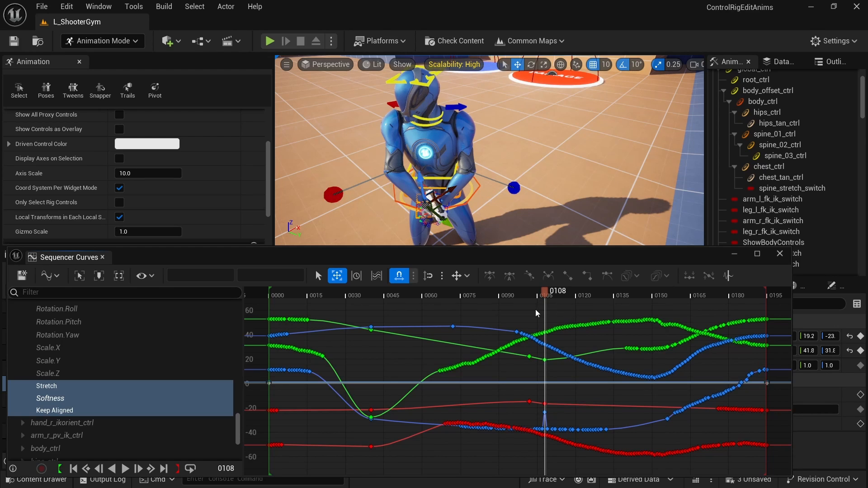
# Isolate the Location.Z curve of hand_r_ik_ctrl and delete its keys between frame 40 and about frame 175, keeping the one at frame 108.
pyautogui.click(545, 413)
pyautogui.scroll(5, 136, 398)
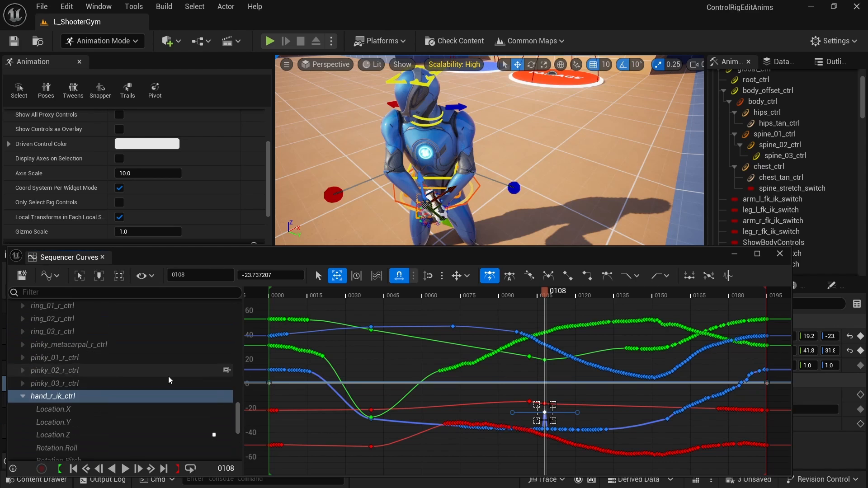
pyautogui.click(69, 401)
pyautogui.moveTo(432, 434); pyautogui.dragTo(616, 461)
pyautogui.press('Delete')
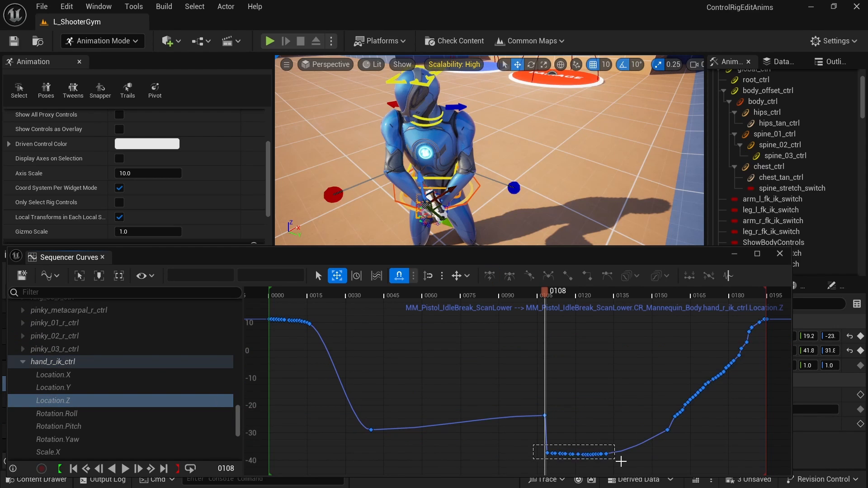
pyautogui.press('Delete')
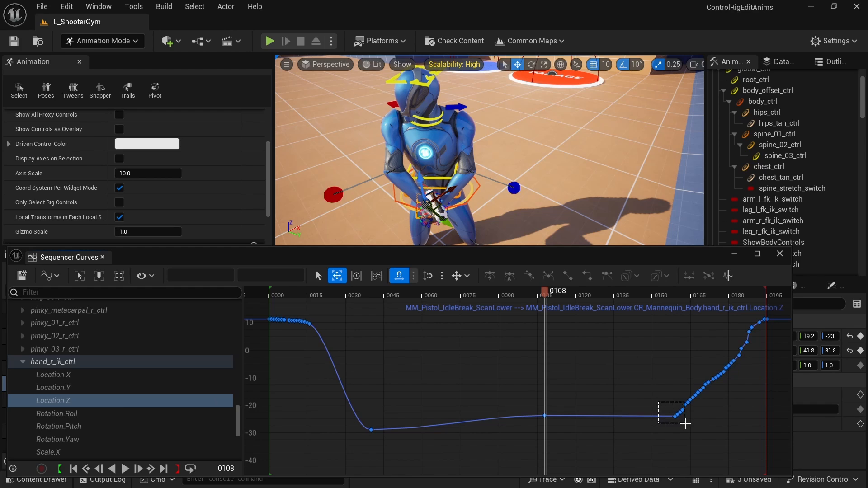
pyautogui.moveTo(708, 410); pyautogui.dragTo(713, 411)
pyautogui.press('Delete')
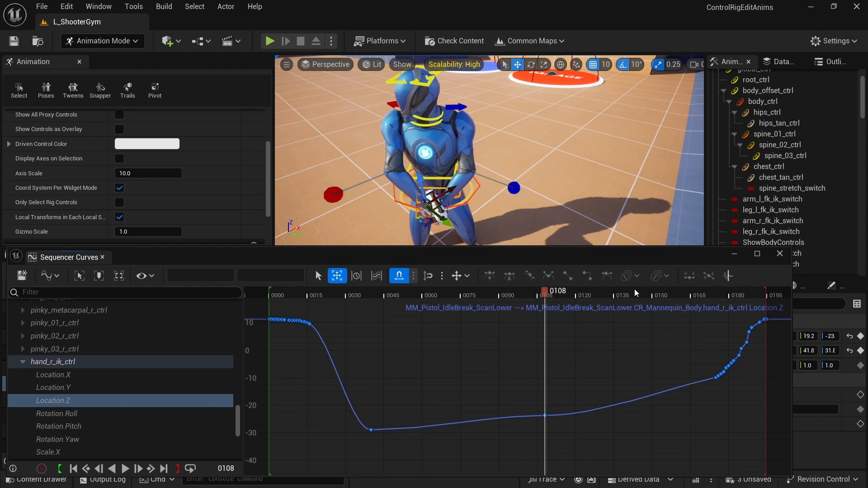
# Play the animation from frame 0 and examine how the character lowers and raises the pistol.
pyautogui.click(265, 297)
pyautogui.press('space')
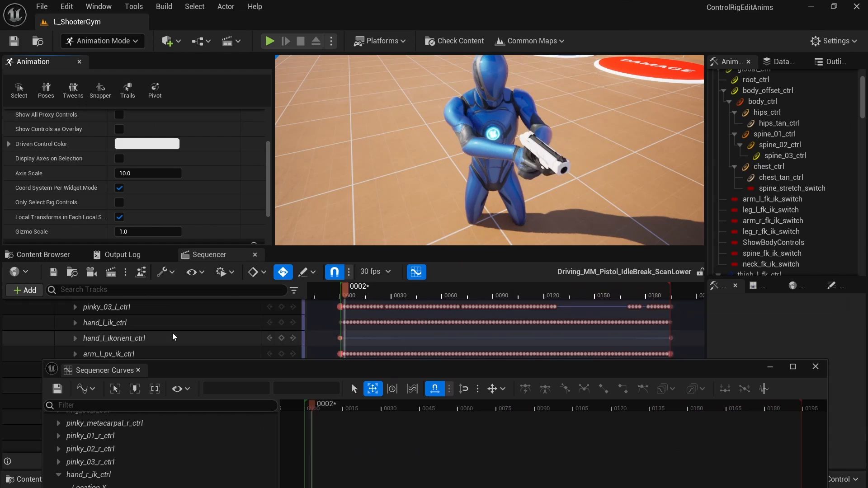
pyautogui.scroll(-10, 173, 337)
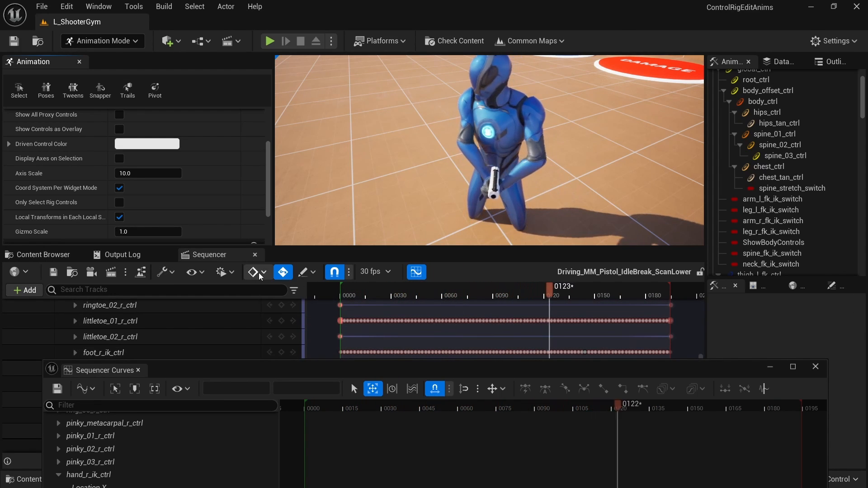
pyautogui.click(199, 274)
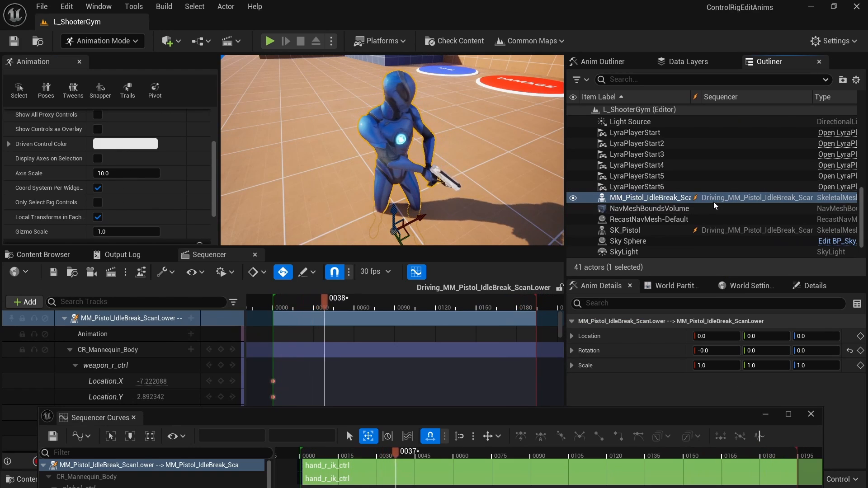
# Search the project content for ScanLower and open the MM_Pistol_IdleBreak_ScanLower animation sequence.
pyautogui.click(27, 255)
pyautogui.click(227, 292)
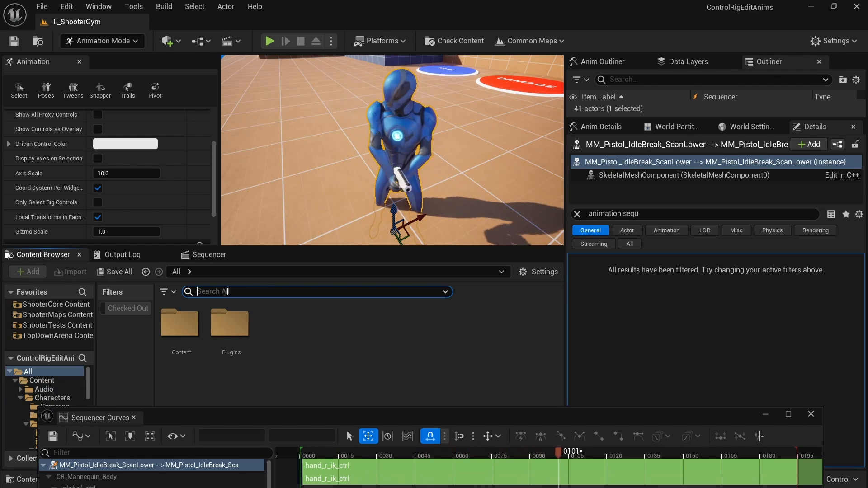
pyautogui.write('ScanLower')
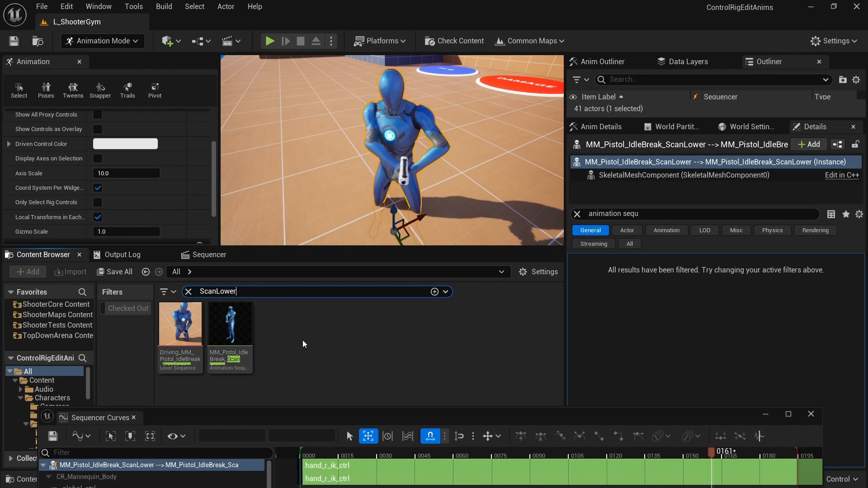
pyautogui.doubleClick(230, 325)
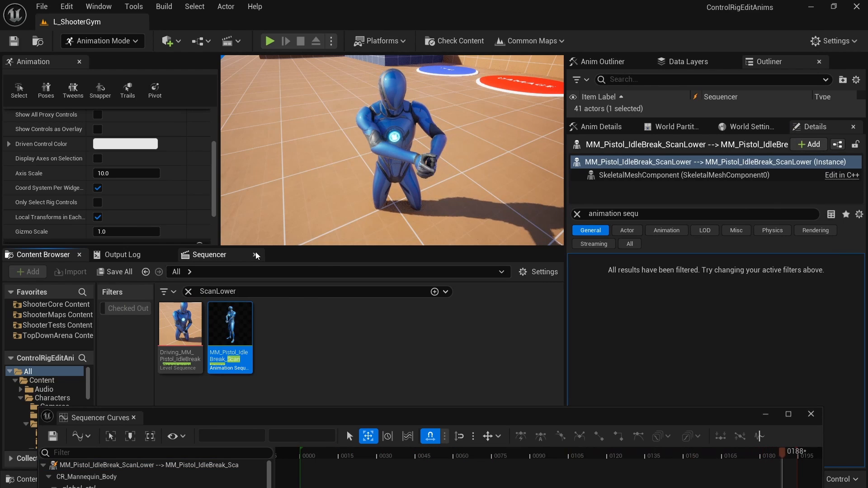
# Close the level sequence and play the L_ShooterGym level in an enlarged viewport.
pyautogui.click(256, 255)
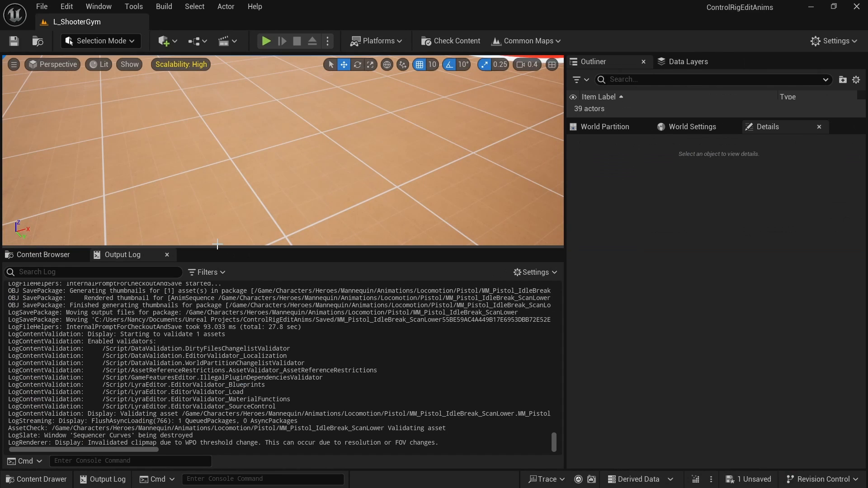
pyautogui.moveTo(158, 248); pyautogui.dragTo(158, 322)
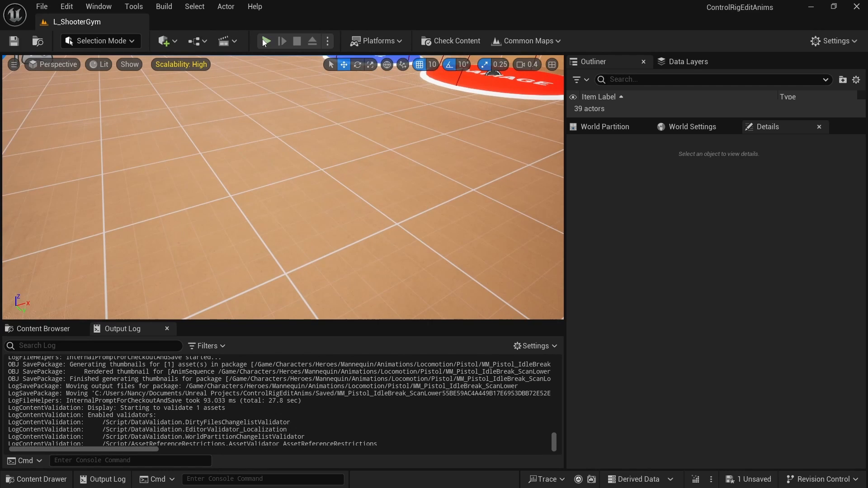
pyautogui.click(266, 40)
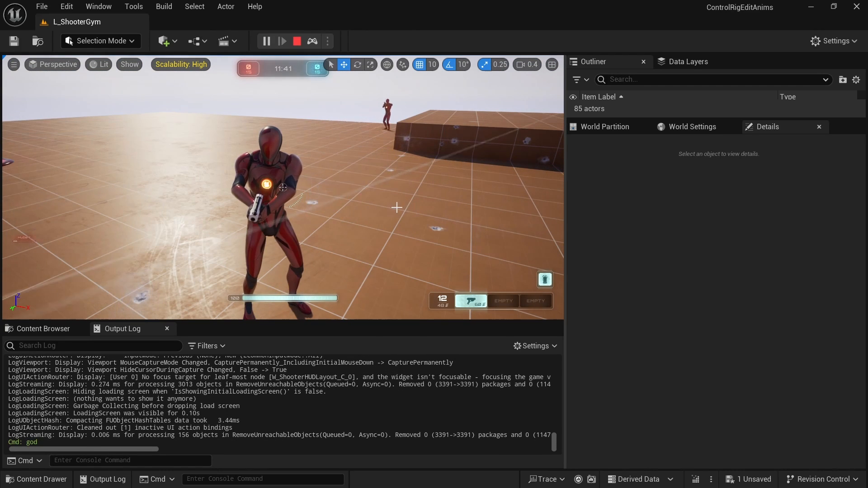
# Examine the pistol idle break on the player character in the running game from several angles.
pyautogui.click(356, 214)
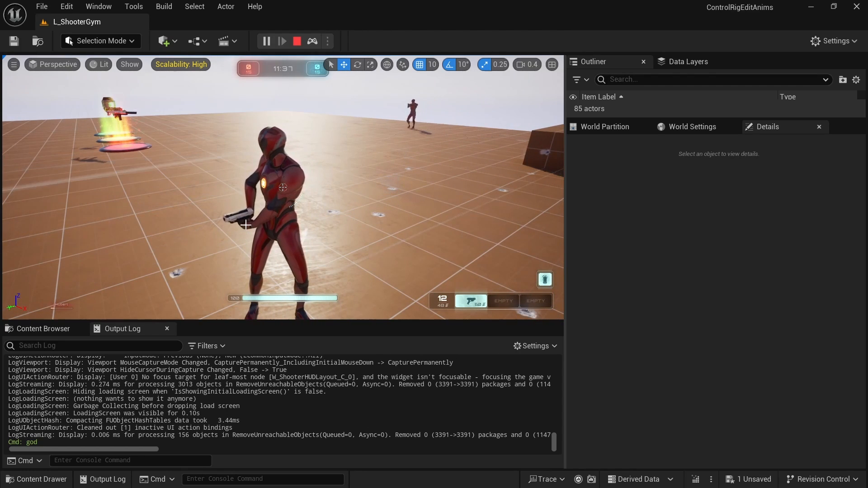
pyautogui.click(246, 224)
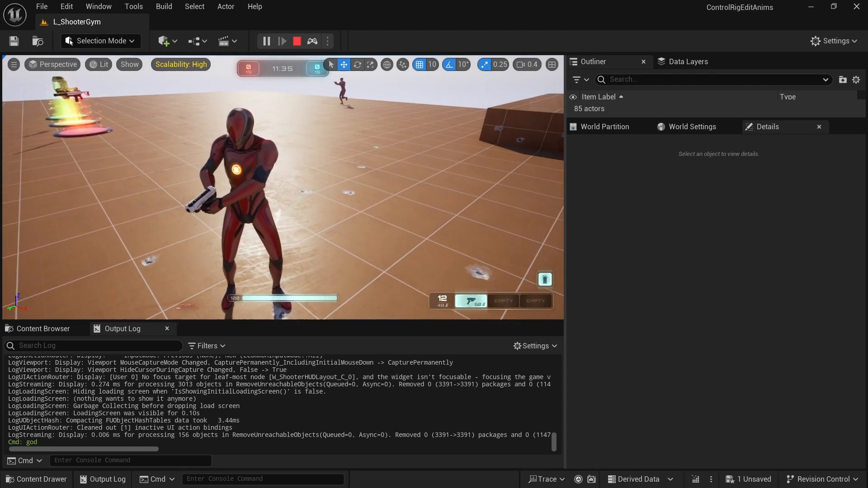
pyautogui.press('w')
pyautogui.moveTo(280, 197); pyautogui.dragTo(272, 198, button='right')
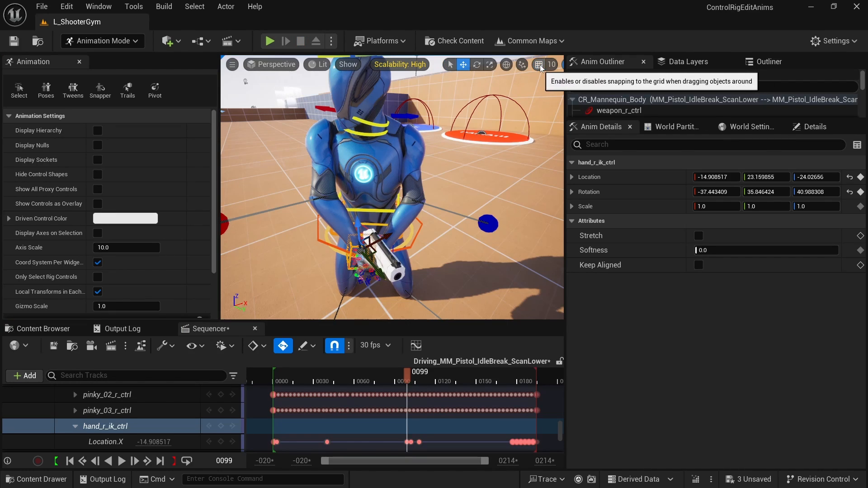
# Reposition hand_r_ik_ctrl in the viewport at frame 99 and play back the animation from its start.
pyautogui.moveTo(360, 222); pyautogui.dragTo(371, 228)
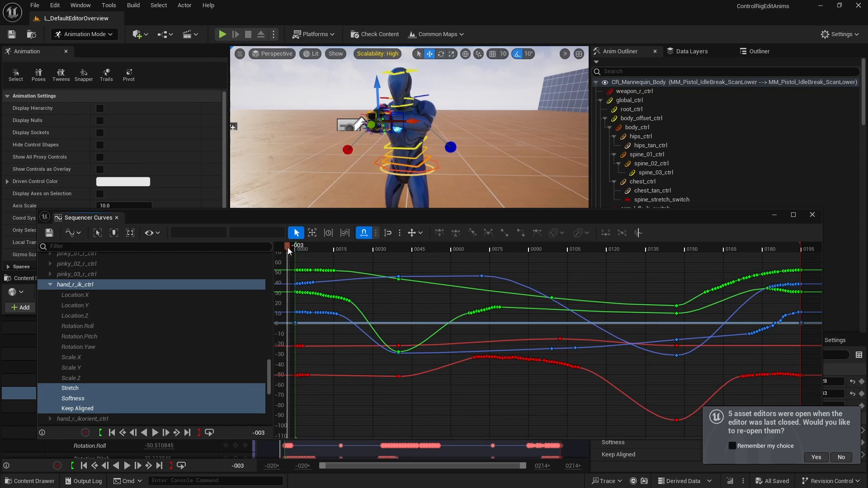
pyautogui.press('space')
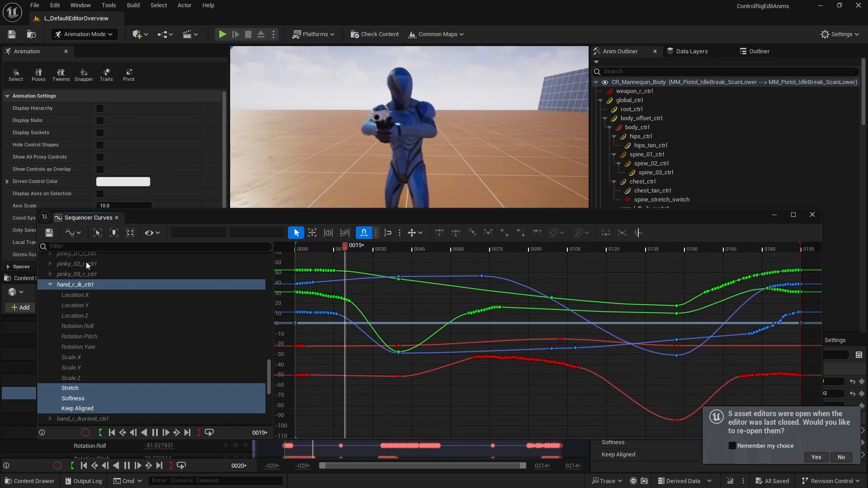
pyautogui.click(116, 217)
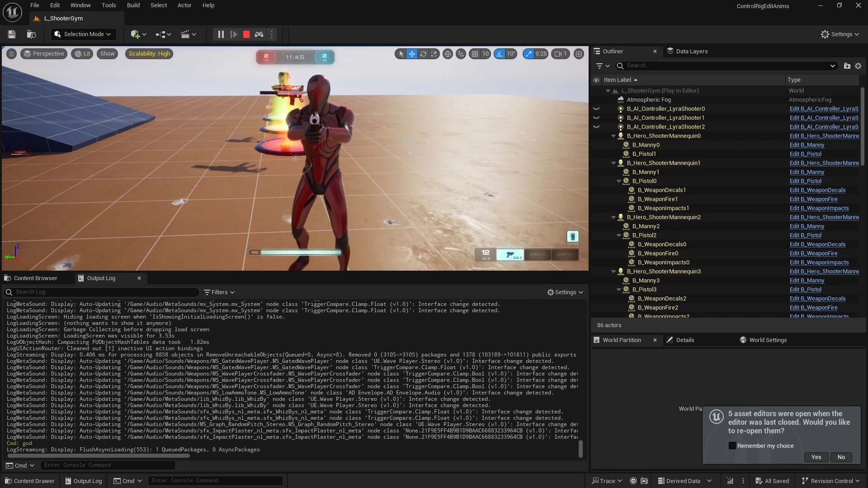
# Watch the revised idle break on the character in the running L_ShooterGym level and move the character forward.
pyautogui.click(438, 144)
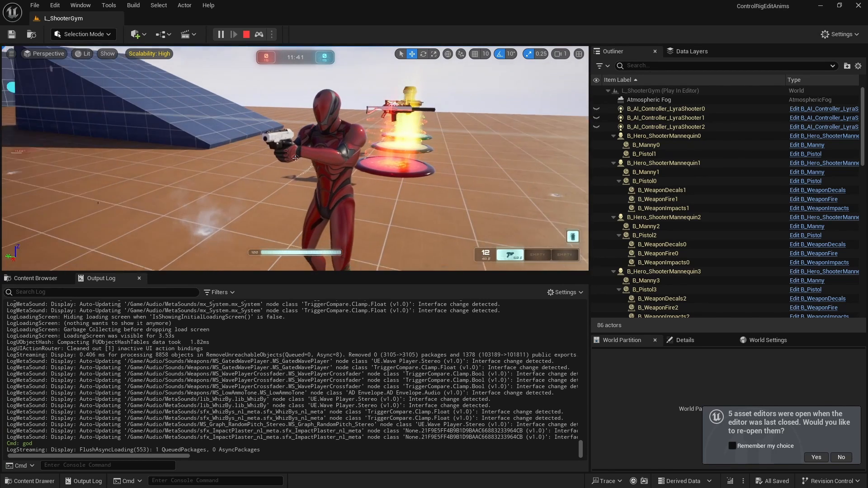
pyautogui.hotkey('shift', 'F1')
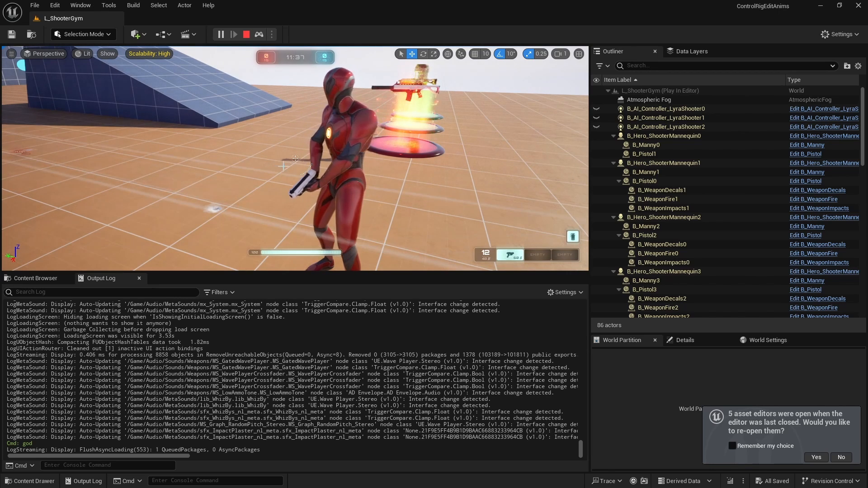
pyautogui.click(384, 180)
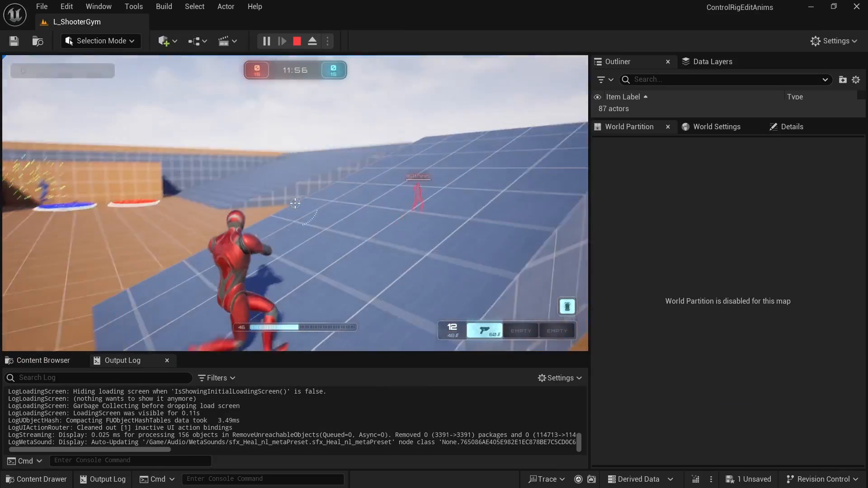
pyautogui.press('w')
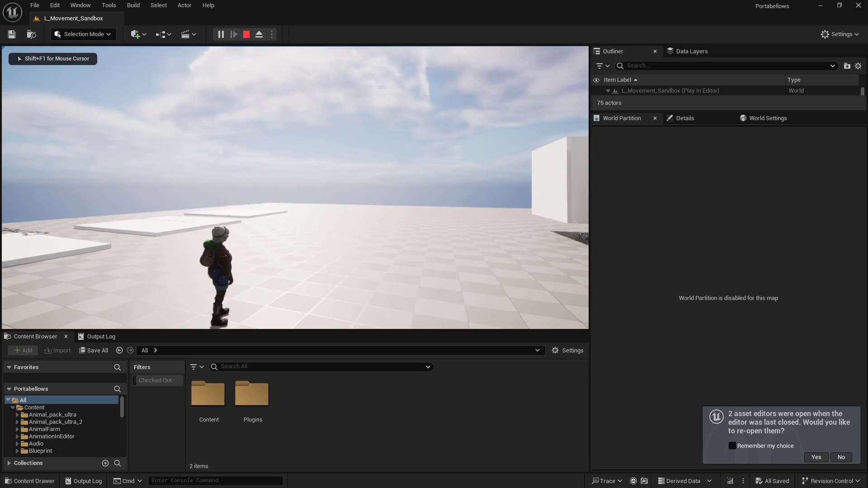
# Run and jump the character across the running L_Movement_Sandbox level to view its movement animations.
pyautogui.press('w')
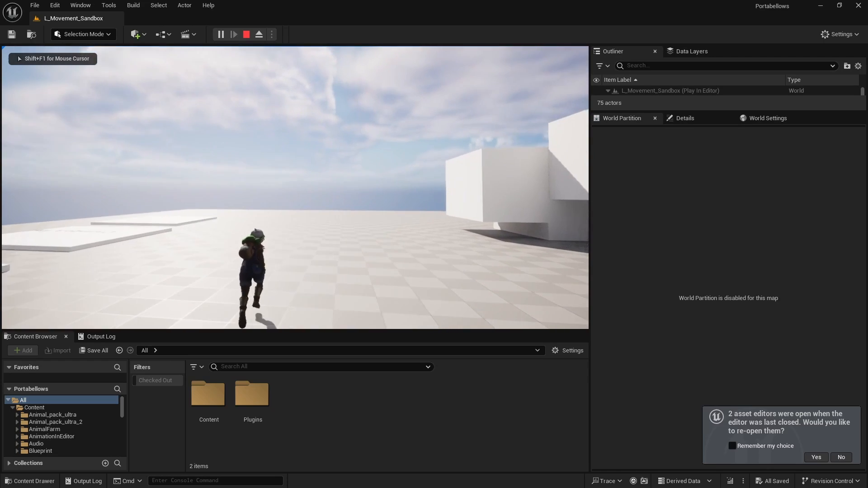
pyautogui.press('w')
pyautogui.press('space')
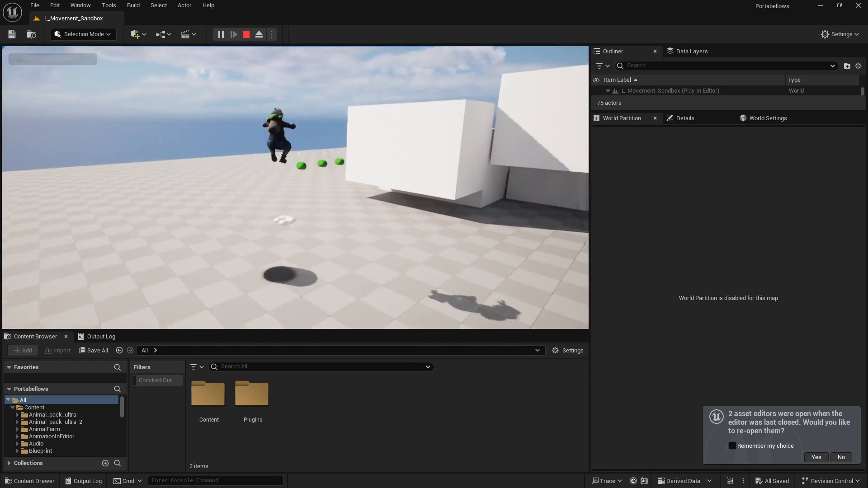
pyautogui.press('space')
pyautogui.press('s')
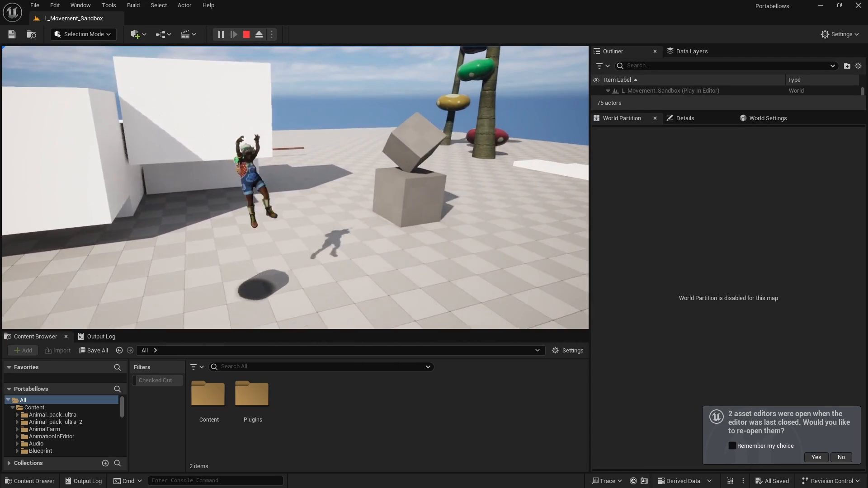
pyautogui.press('space')
# Release mouse control, eject from the player, and fly the camera around to inspect the character's idle pose from the front.
pyautogui.hotkey('shift', 'F1')
pyautogui.press('w')
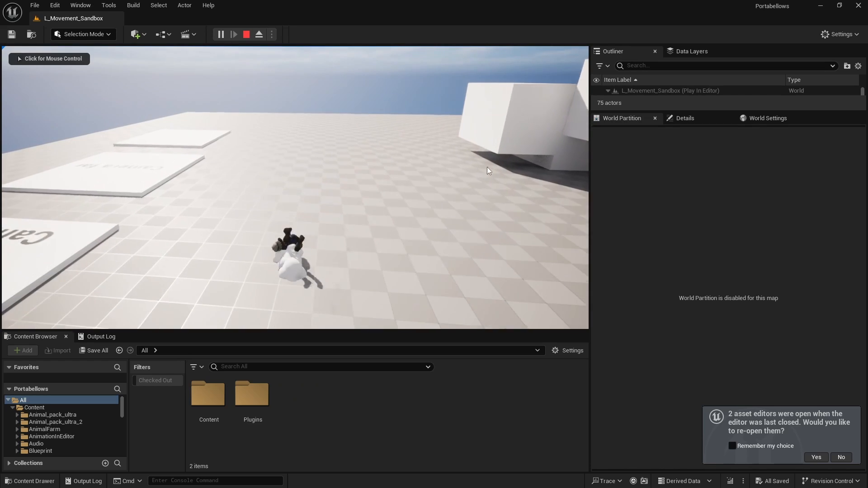
pyautogui.press('F8')
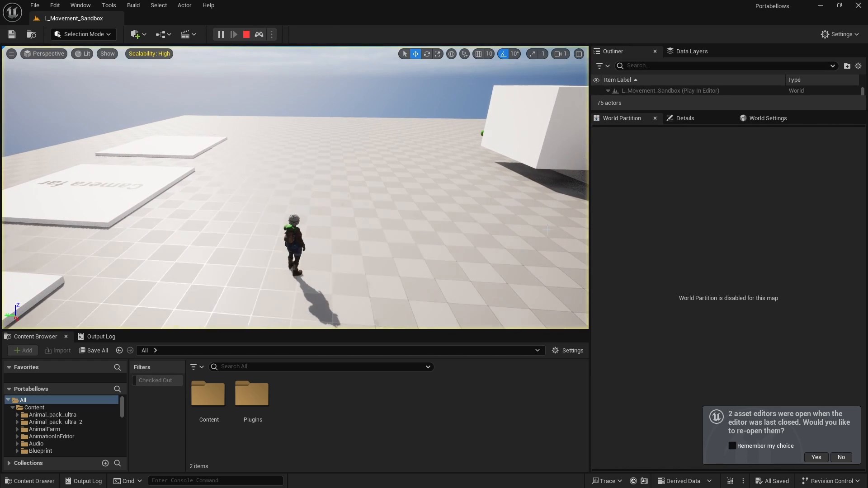
pyautogui.press('w')
pyautogui.moveTo(528, 172); pyautogui.dragTo(226, 152, button='right')
pyautogui.press('d')
pyautogui.press('s')
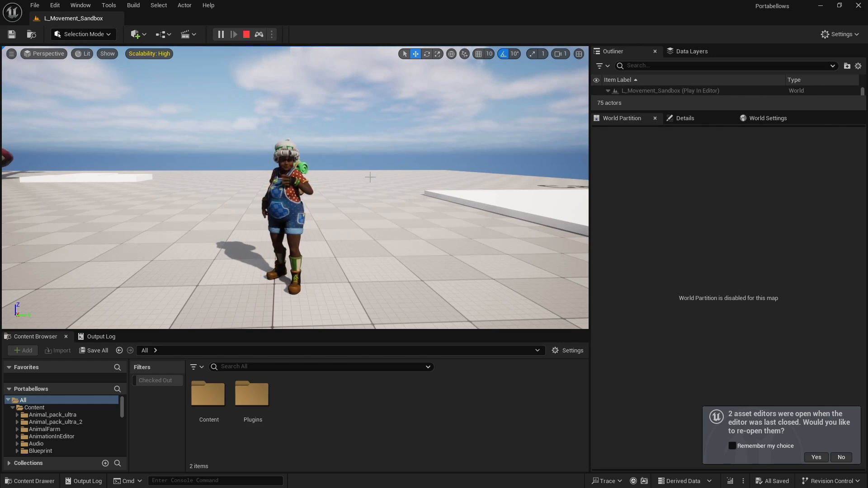
pyautogui.moveTo(373, 198); pyautogui.dragTo(418, 202)
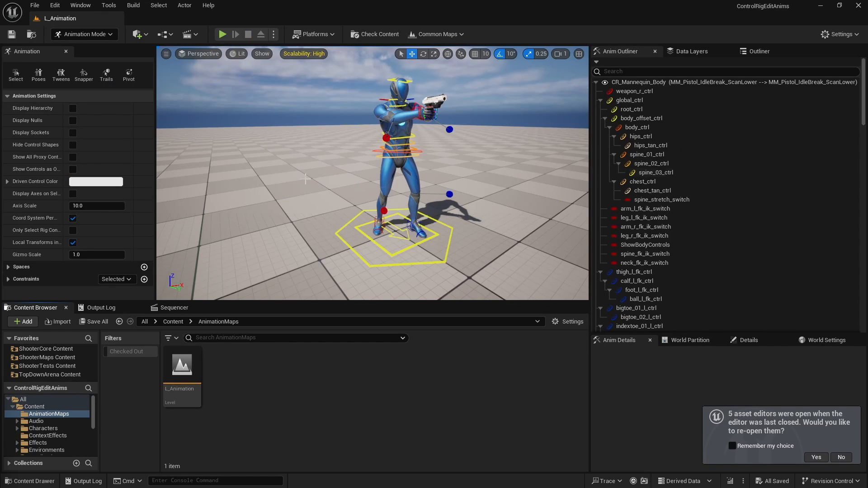
pyautogui.moveTo(520, 172); pyautogui.dragTo(562, 156, button='right')
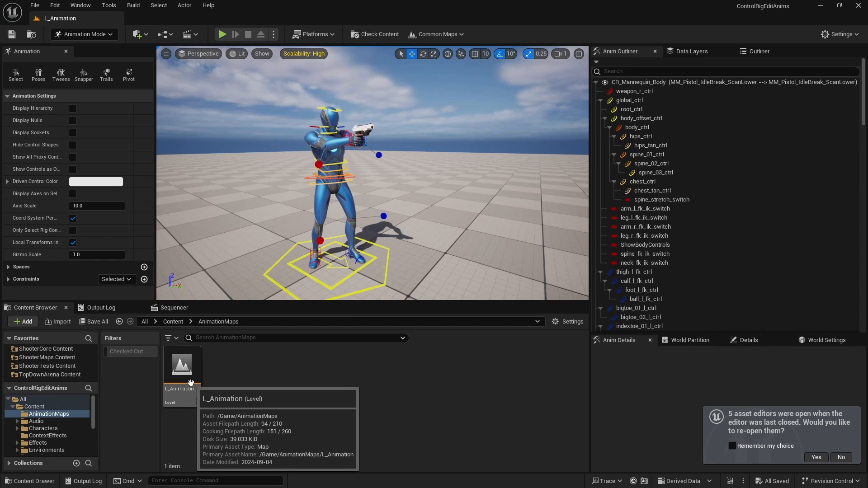
pyautogui.click(35, 5)
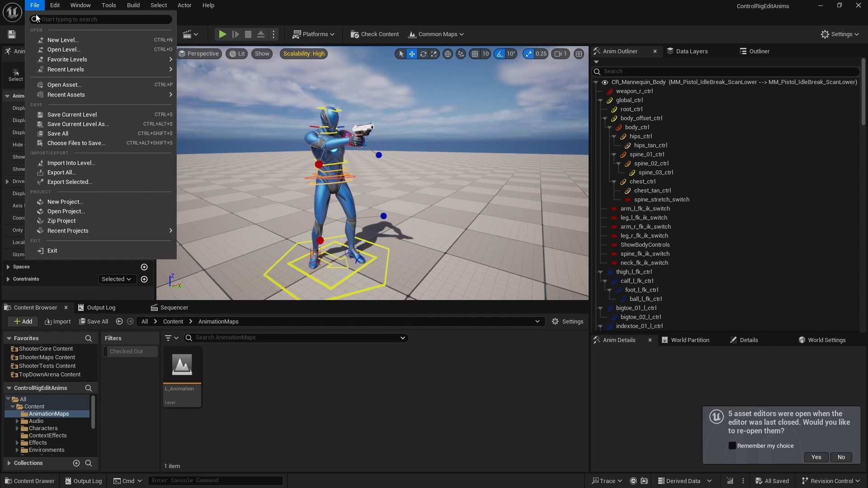
pyautogui.click(50, 41)
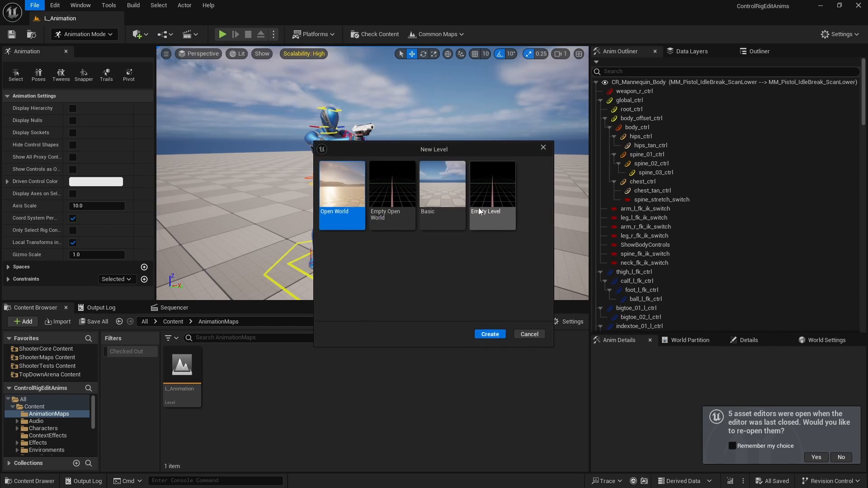
pyautogui.click(529, 334)
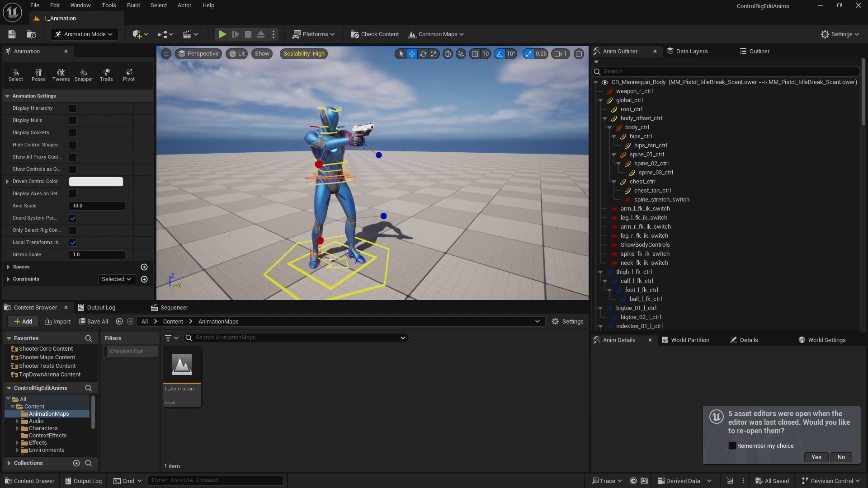
# Enlarge the L_Animation viewport around the pistol mannequin and bring the Sequencer to the front.
pyautogui.keyDown('alt'); pyautogui.moveTo(396, 225); pyautogui.dragTo(274, 266); pyautogui.keyUp('alt')
pyautogui.moveTo(334, 265); pyautogui.dragTo(331, 277, button='right')
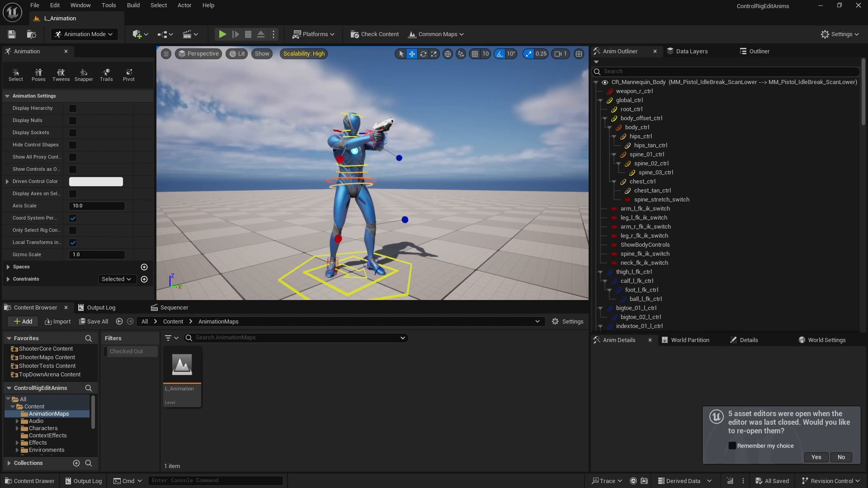
pyautogui.scroll(2, 435, 199)
pyautogui.keyDown('alt'); pyautogui.moveTo(434, 200); pyautogui.dragTo(430, 220); pyautogui.keyUp('alt')
pyautogui.moveTo(180, 302); pyautogui.dragTo(200, 342)
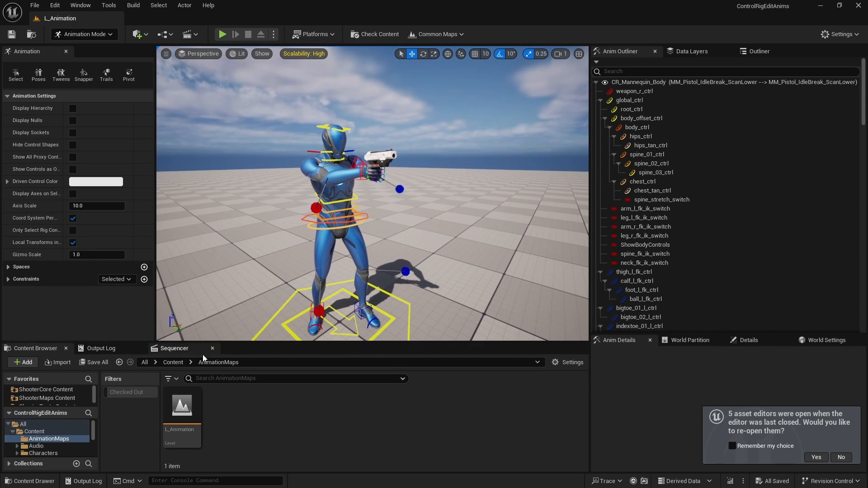
pyautogui.click(174, 348)
pyautogui.press('g')
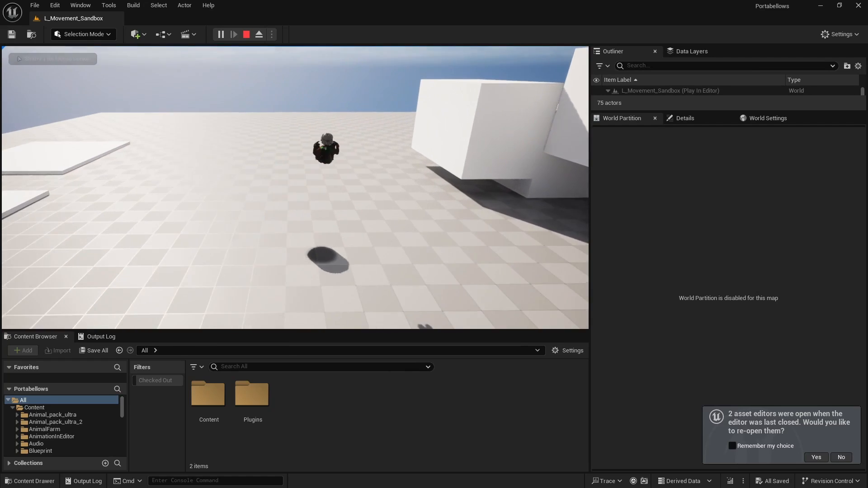
# Test repeated jumps with the character past the watermelons and onto the white stepped blocks in L_Movement_Sandbox.
pyautogui.press('space')
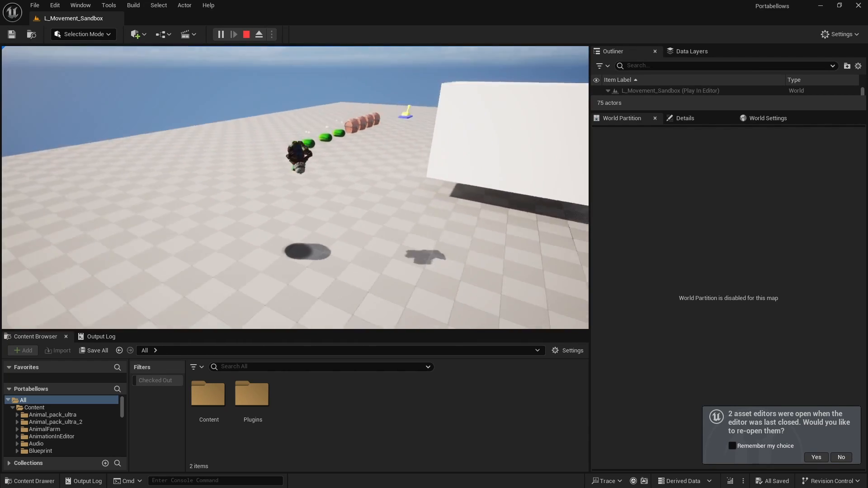
pyautogui.press('space')
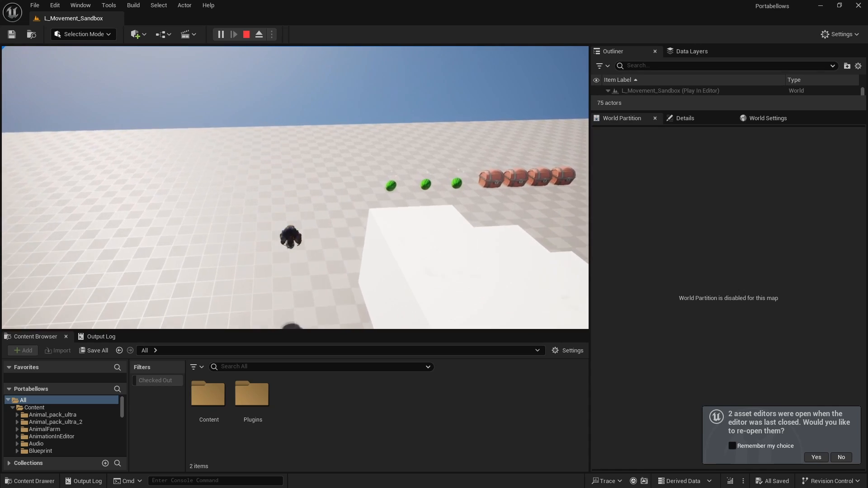
pyautogui.press('w')
pyautogui.press('space')
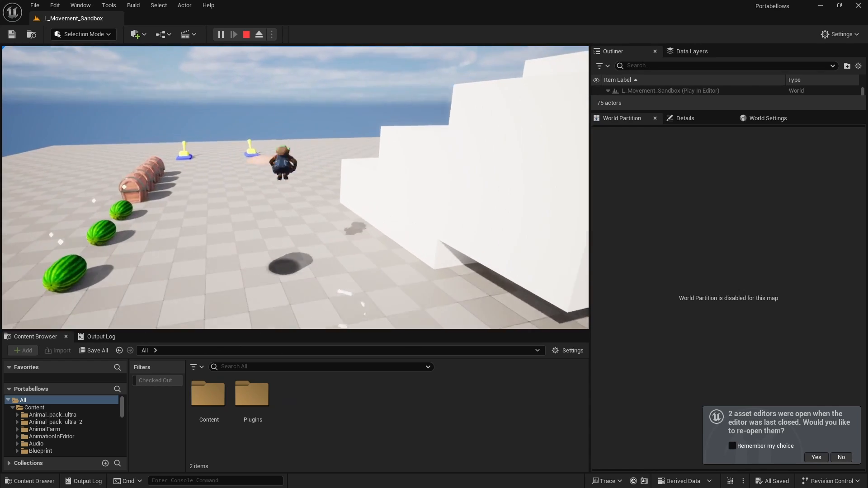
pyautogui.press('space')
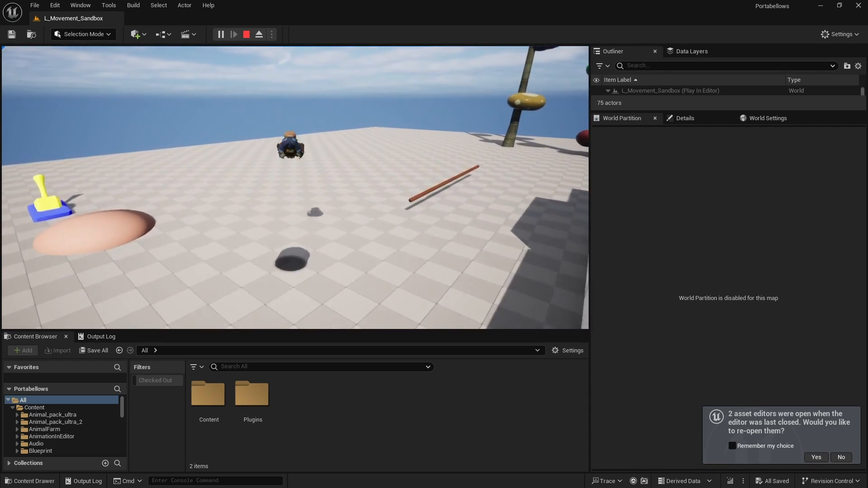
pyautogui.press('space')
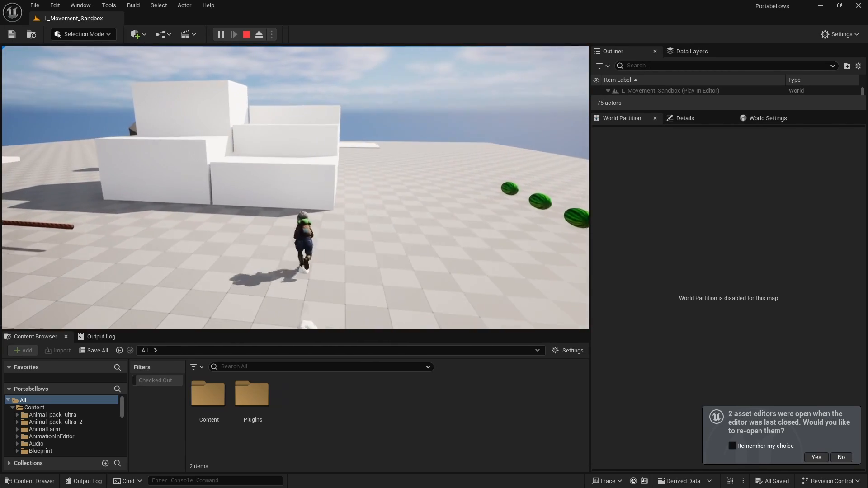
pyautogui.press('space')
pyautogui.press('space')
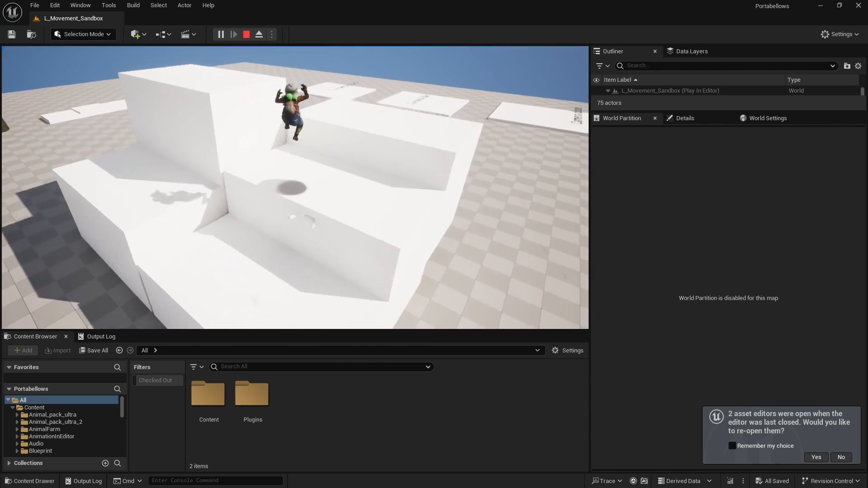